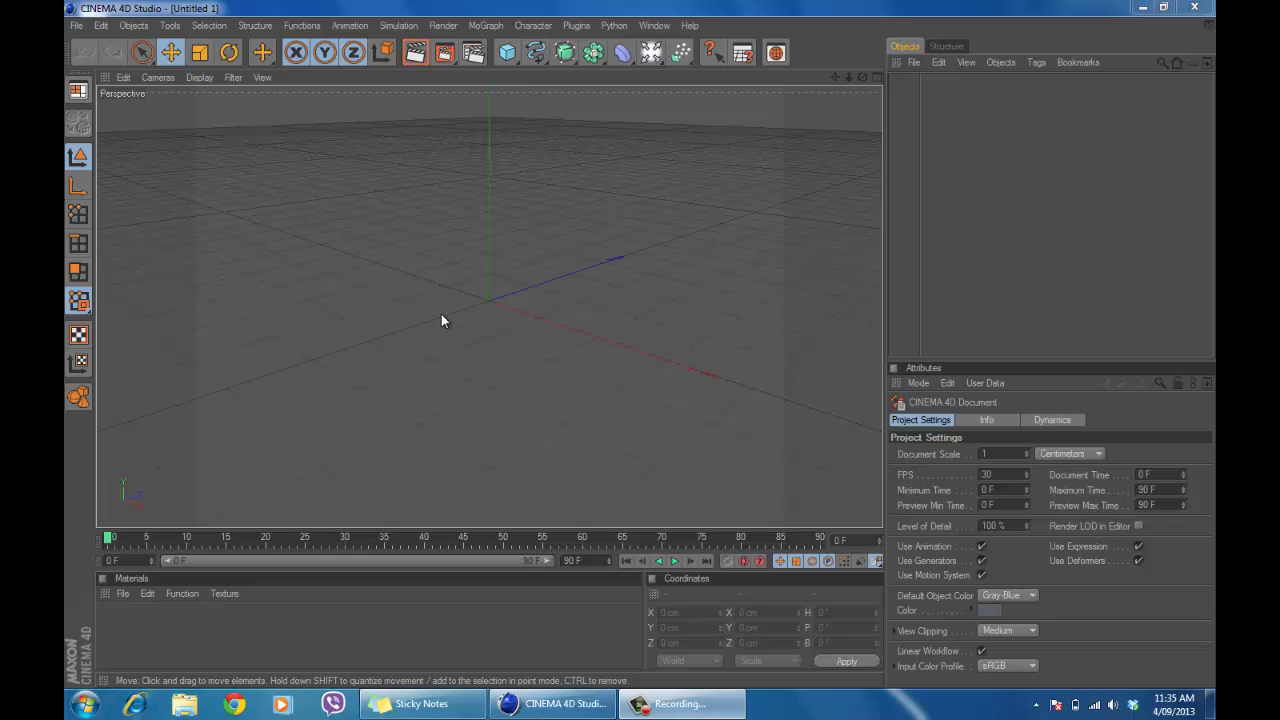
- Set the render output to the Film/Video preset HDV/HDTV 720 29.97 in the render settings
click(474, 56)
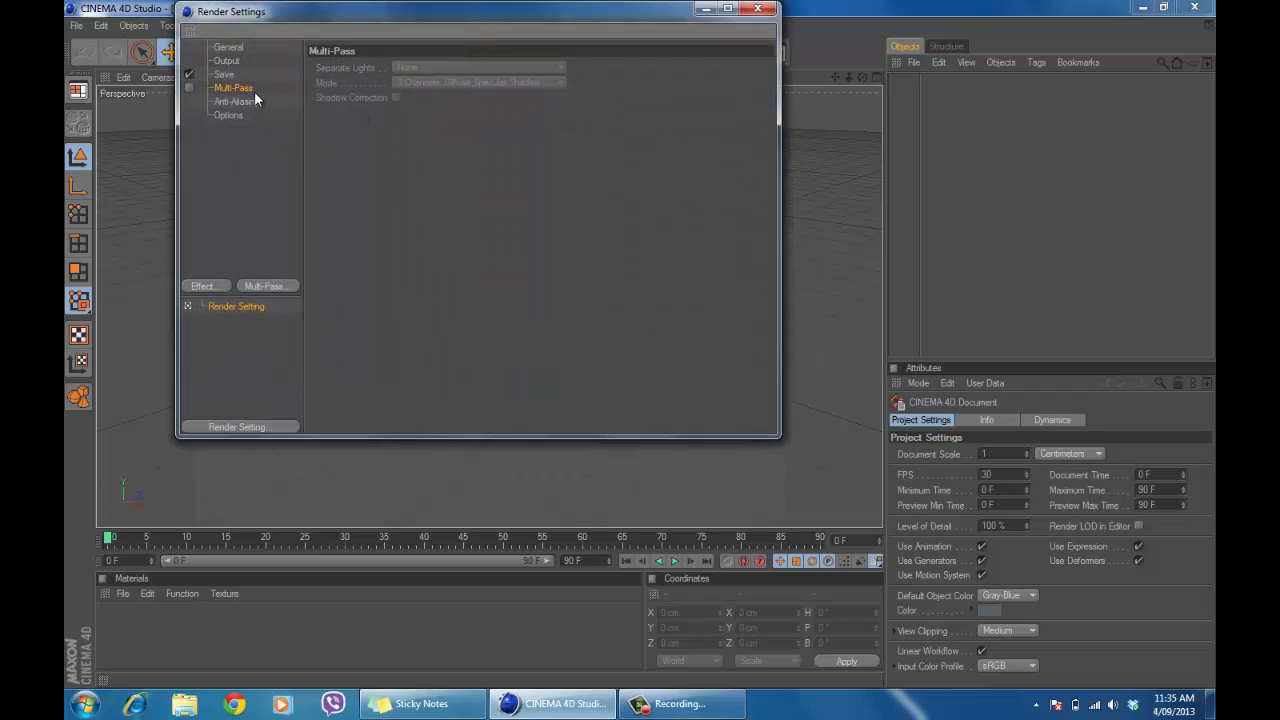
click(236, 61)
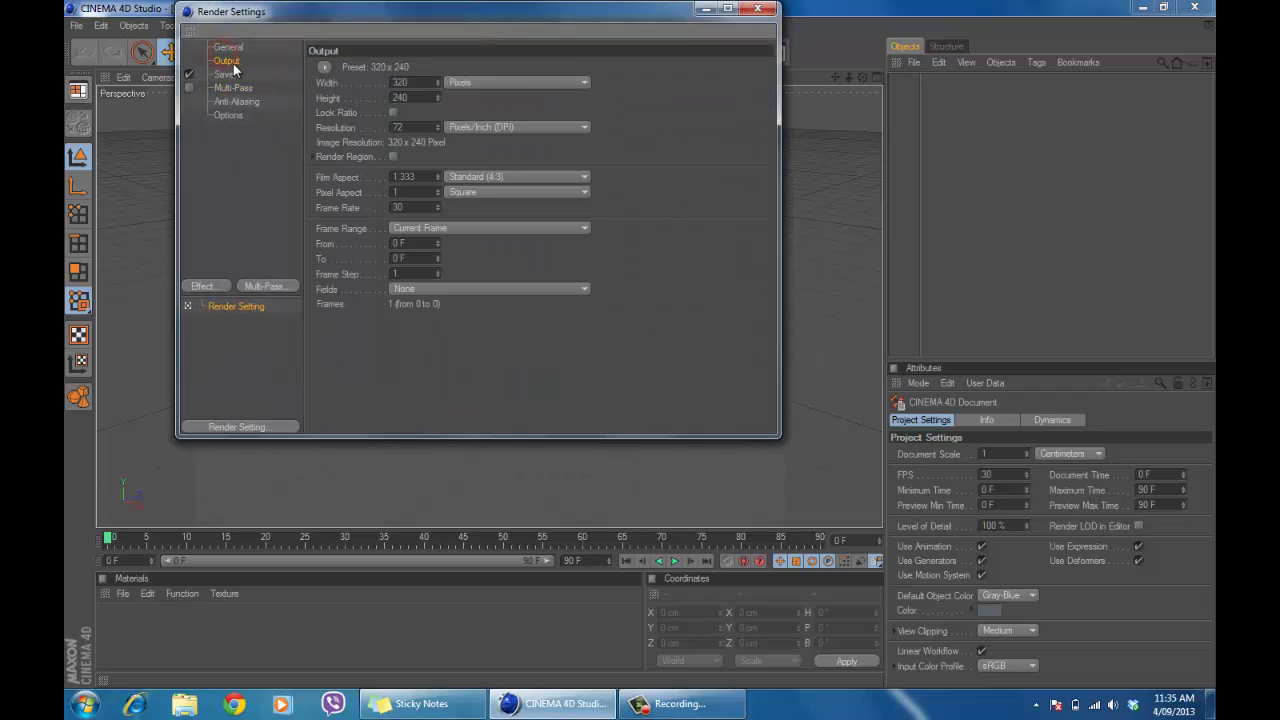
click(323, 67)
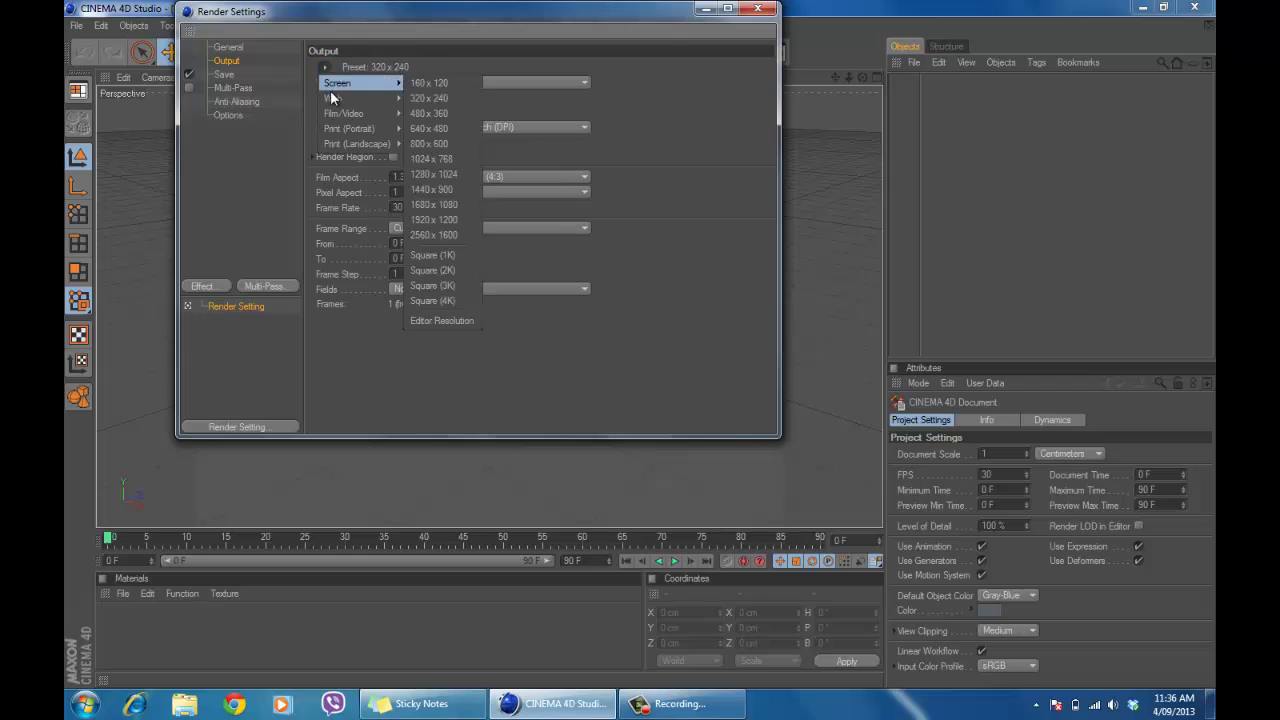
mouse_move(360, 113)
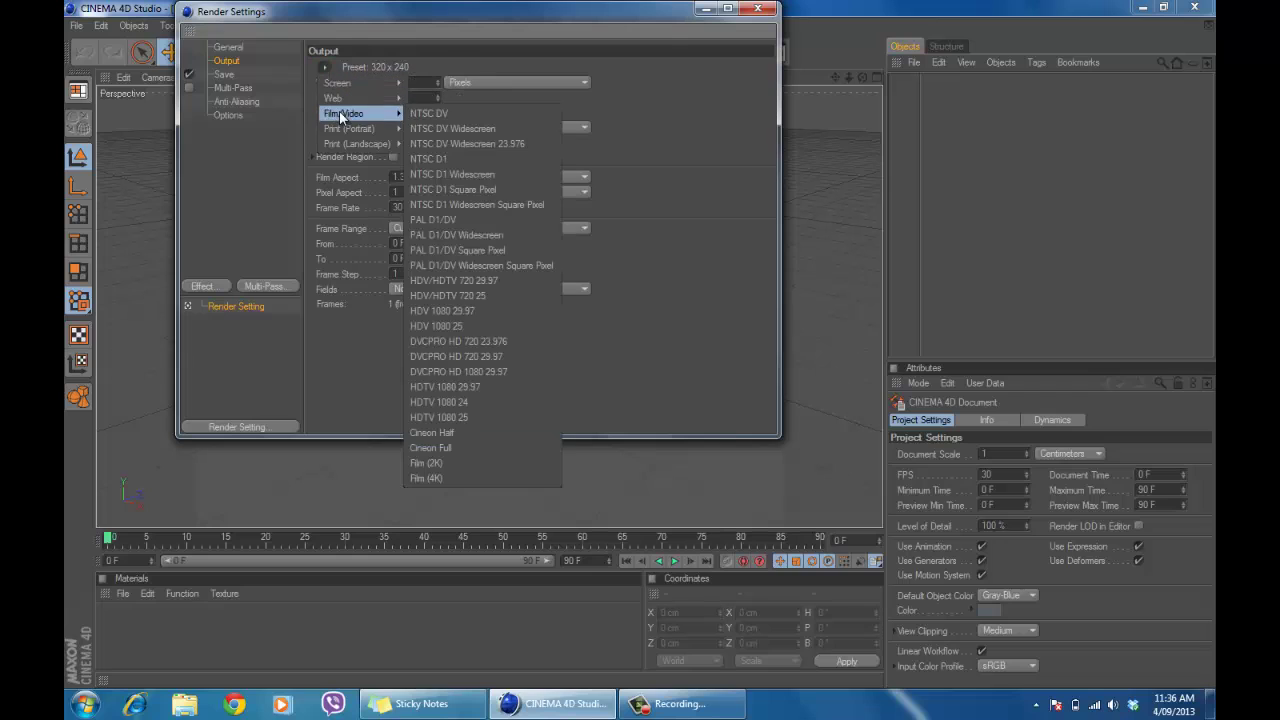
click(545, 279)
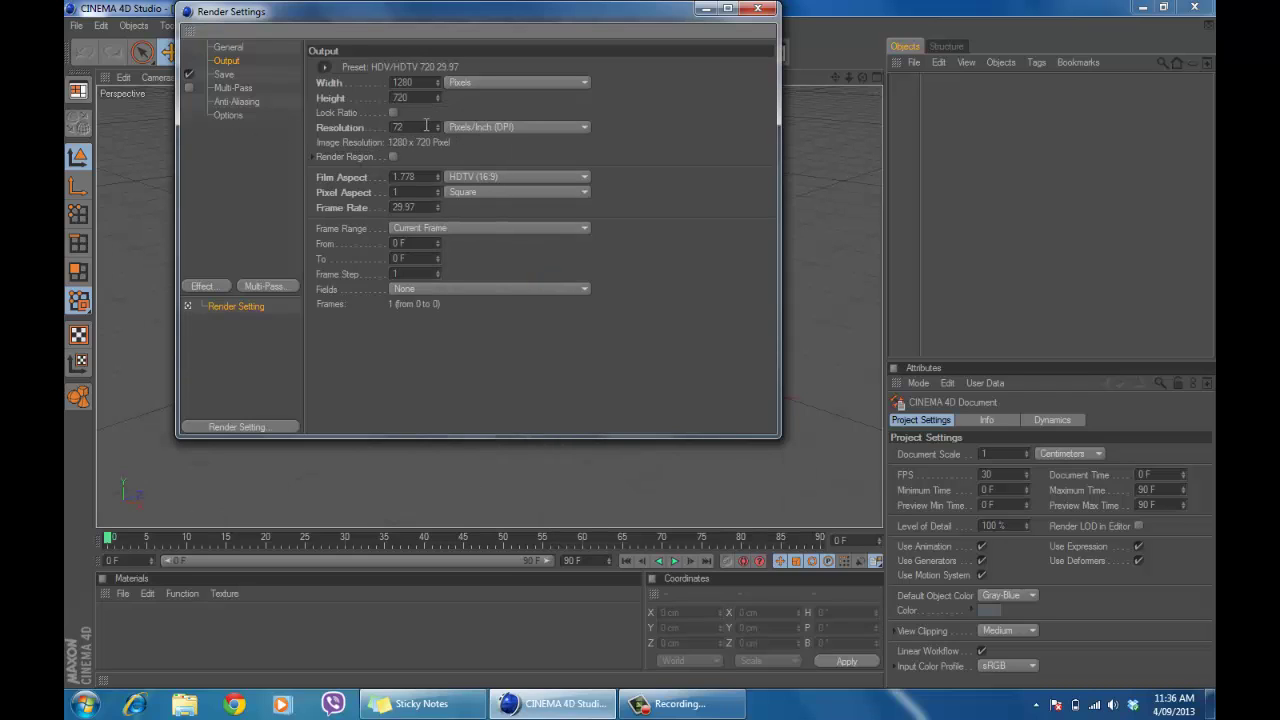
click(766, 12)
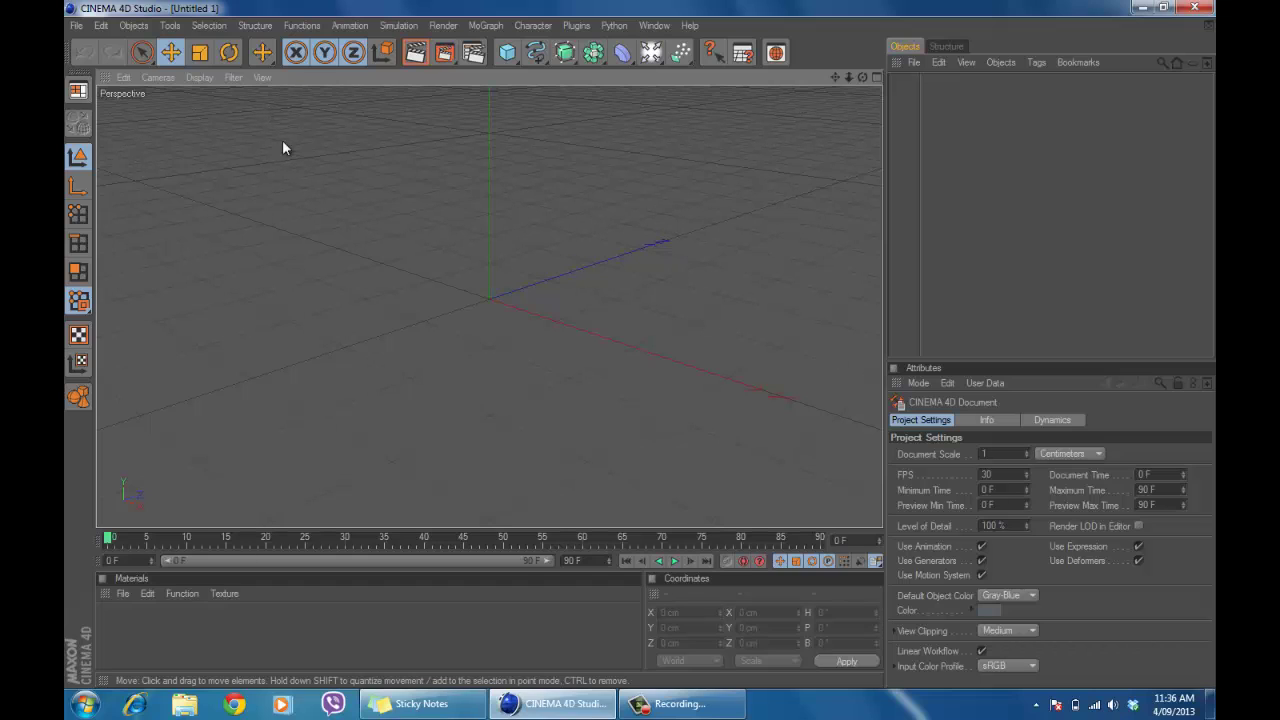
- Add a Floor object and a Sky object to the empty scene
click(485, 26)
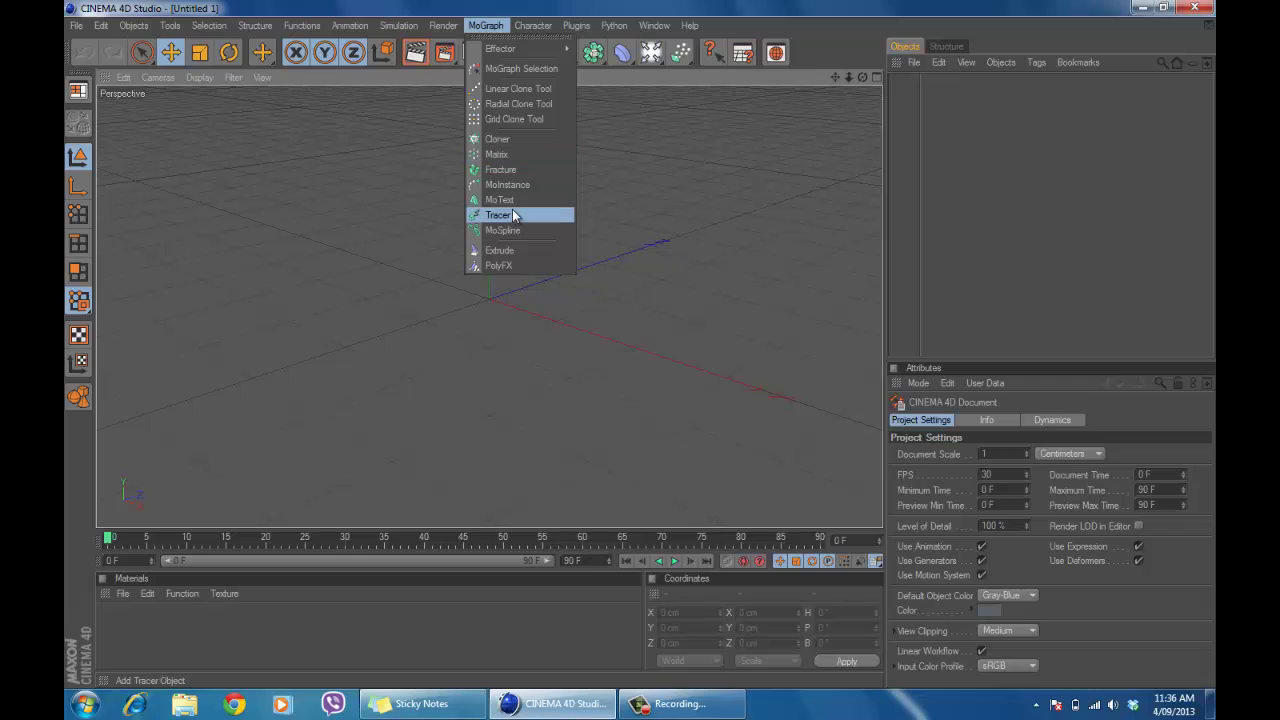
click(492, 24)
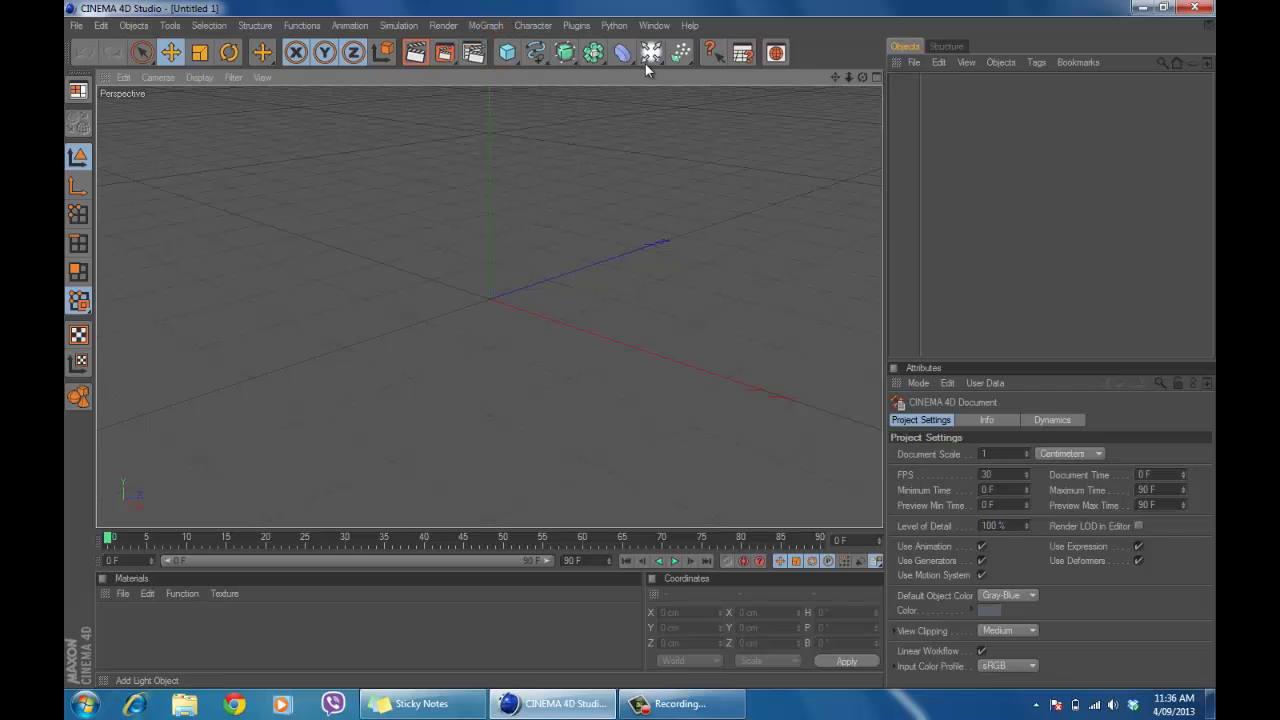
click(651, 55)
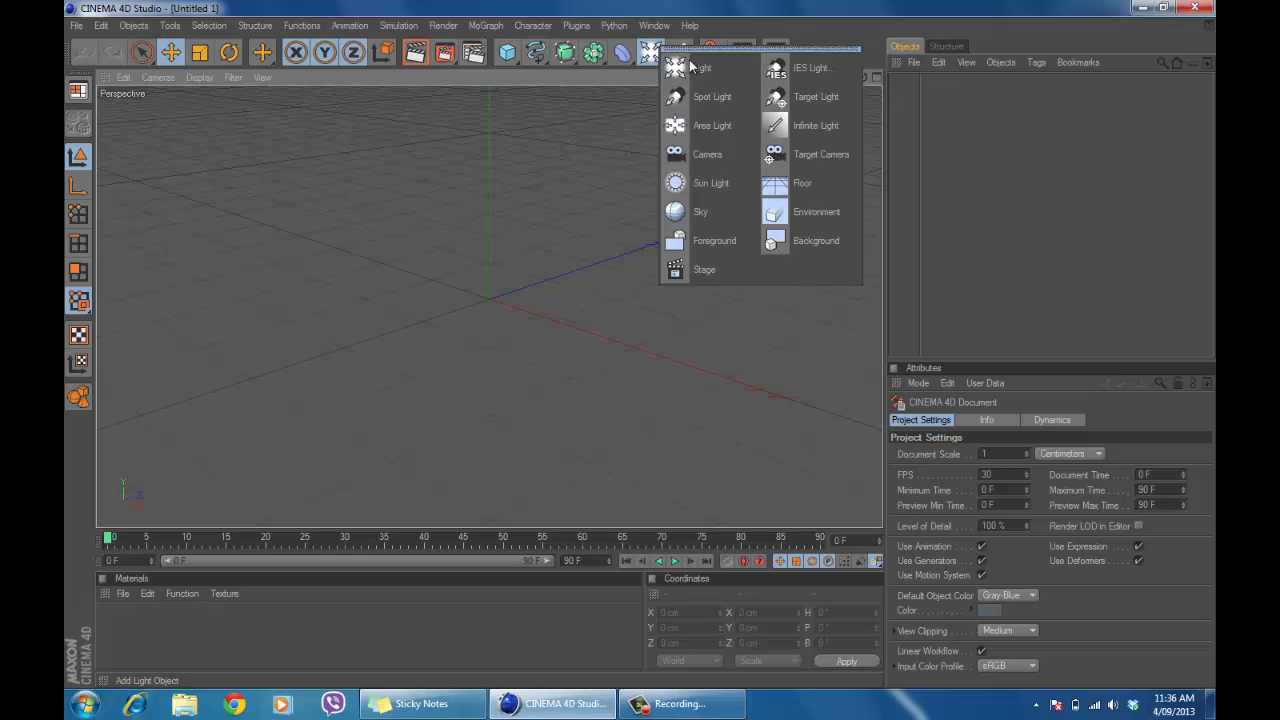
click(802, 185)
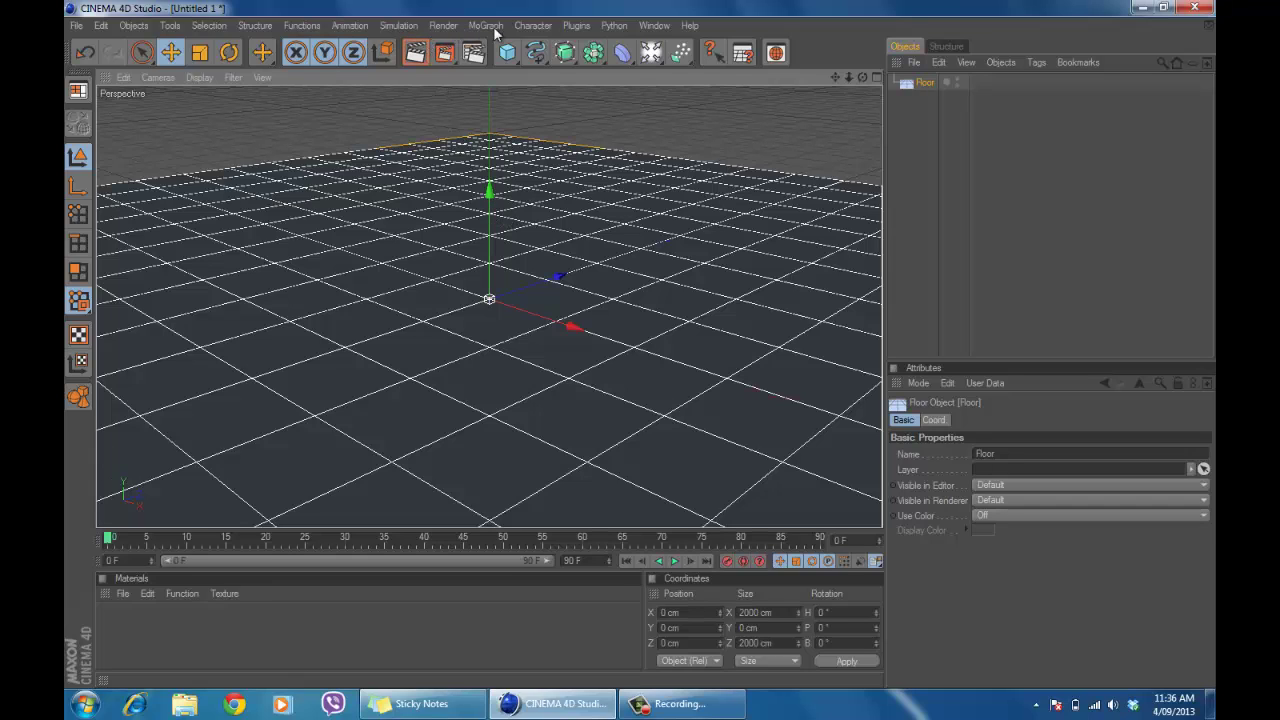
click(651, 52)
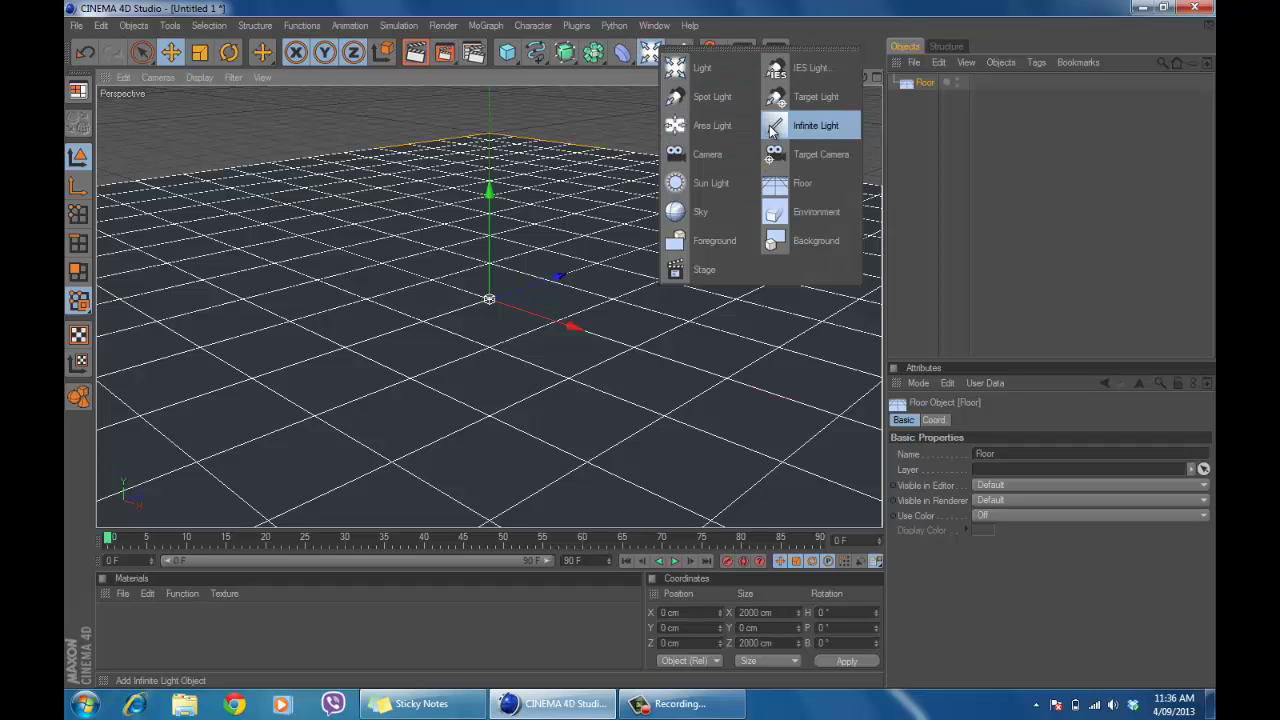
click(692, 211)
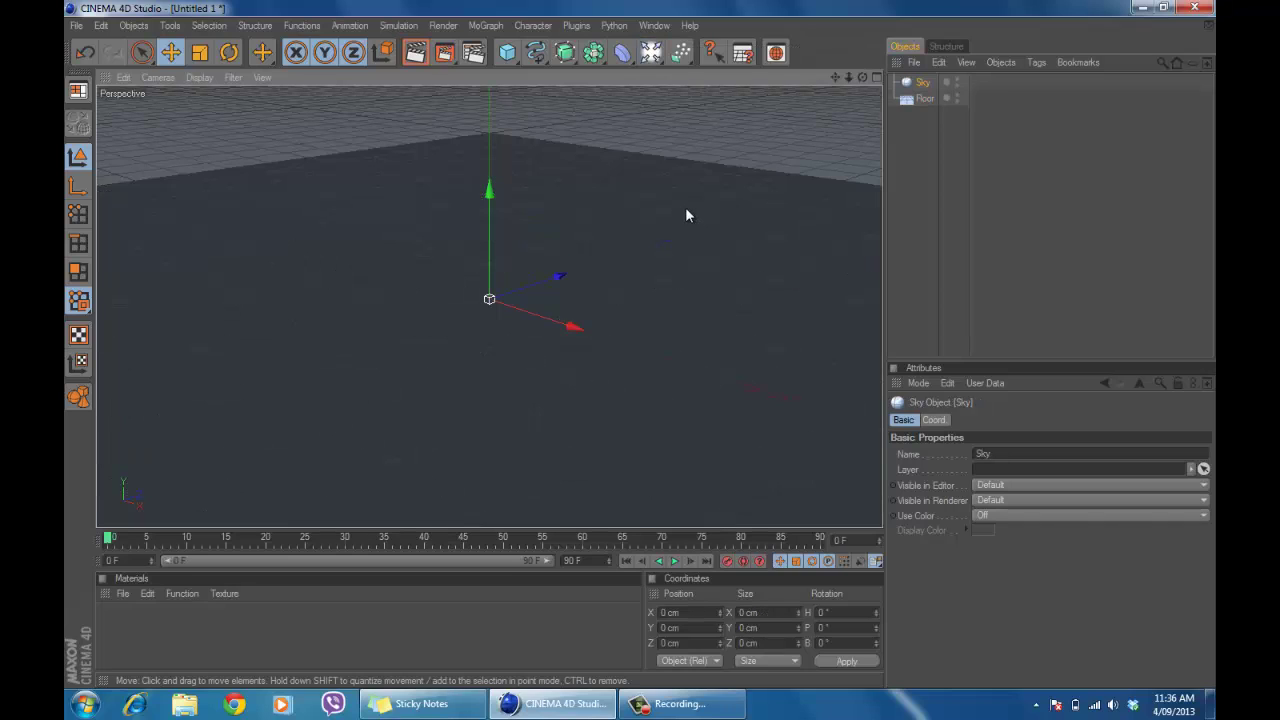
- Preview-render the perspective view from a low angle to check the floor and sky
middle_click(697, 215)
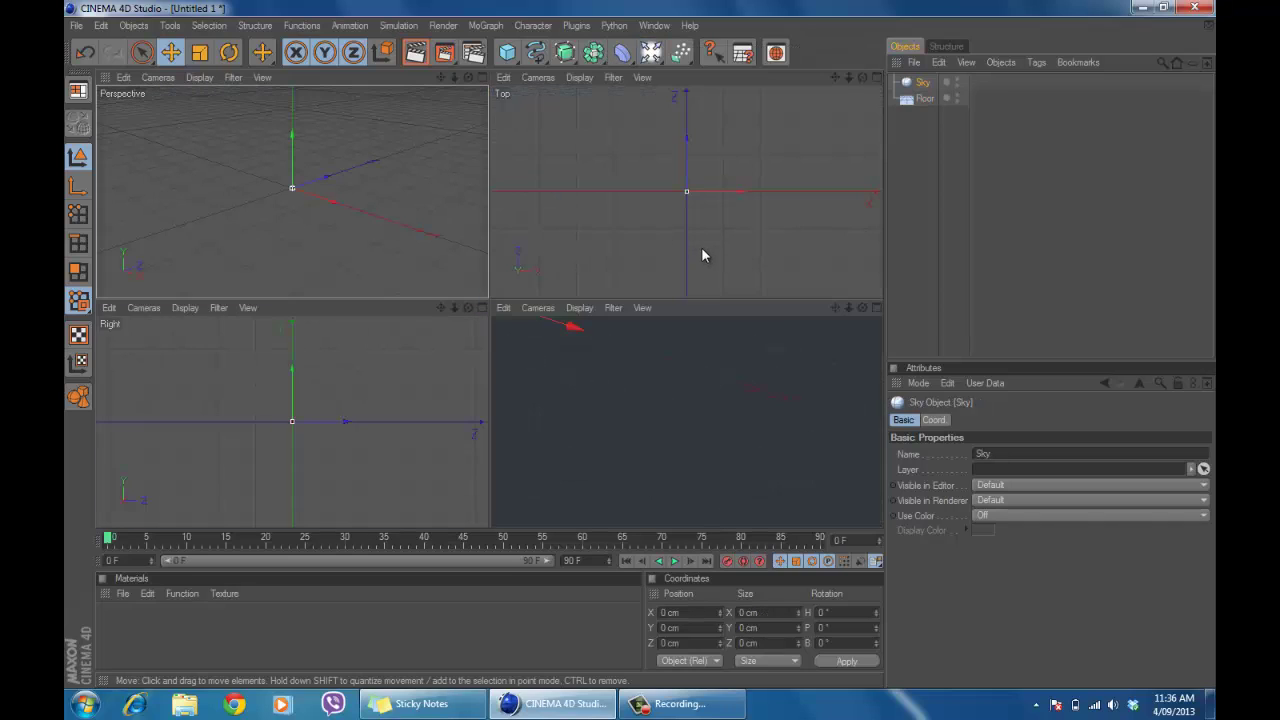
middle_click(375, 140)
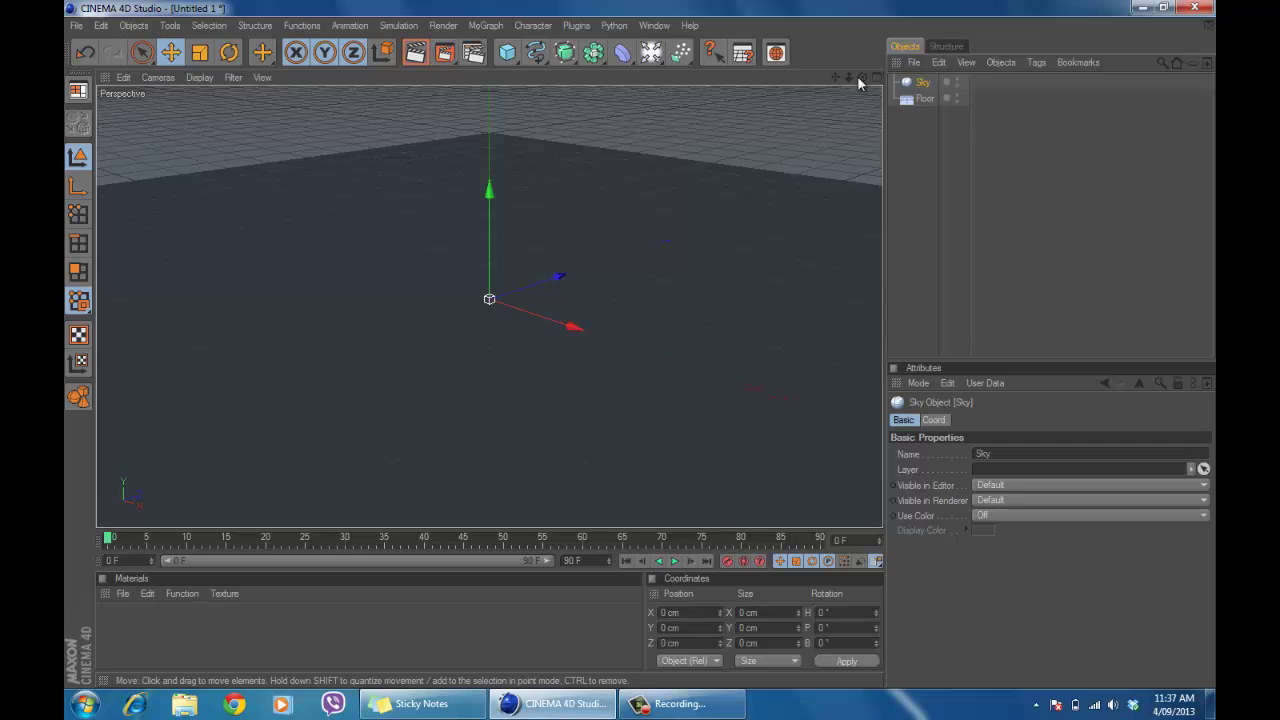
drag(862, 78, 640, 349)
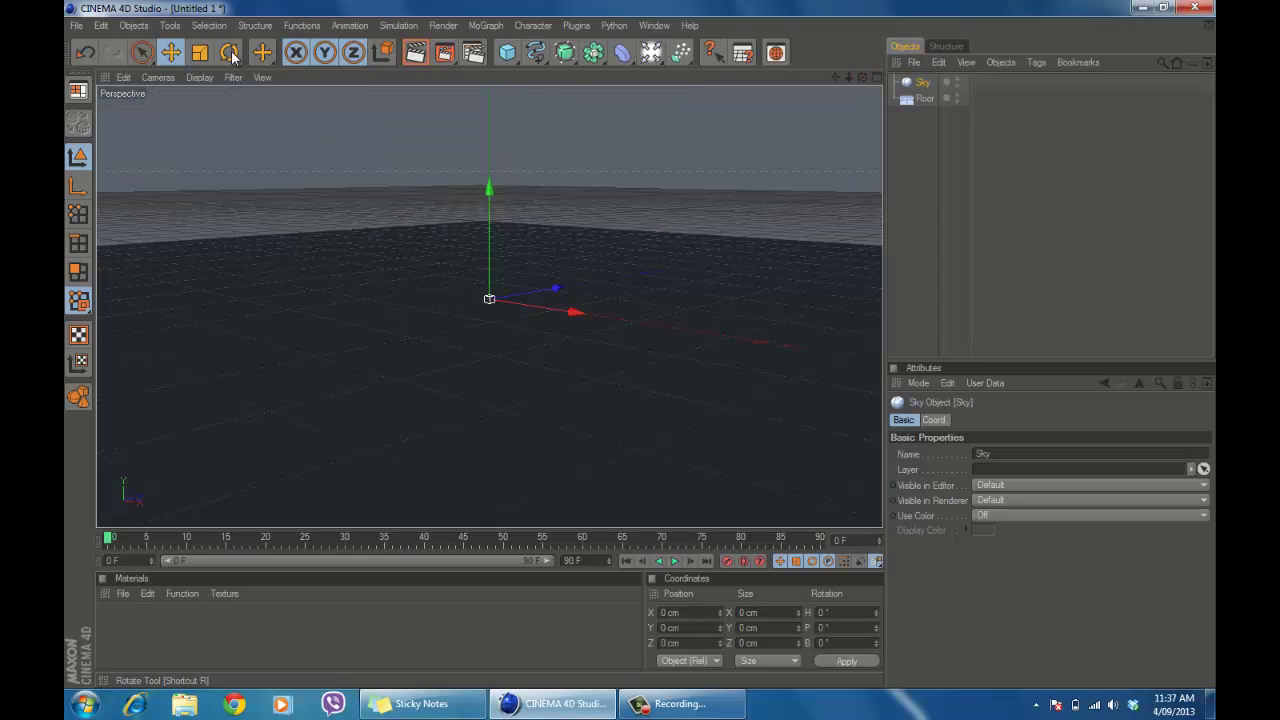
click(415, 52)
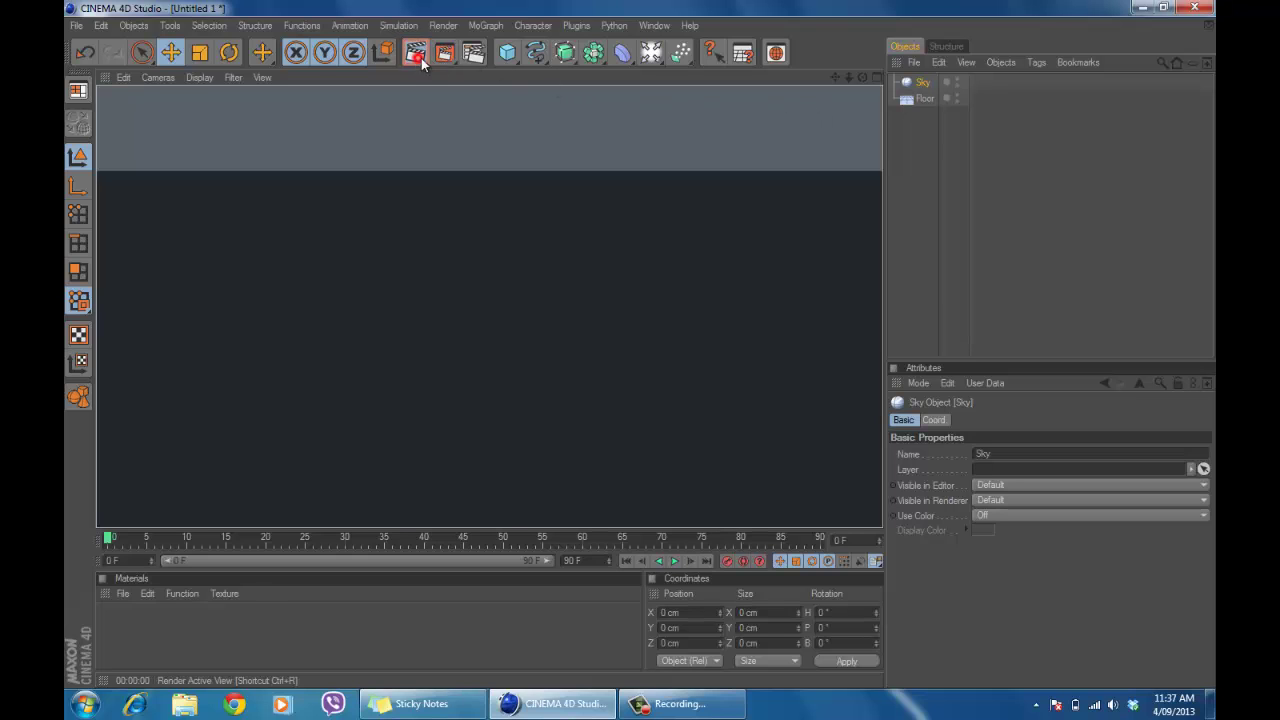
drag(862, 78, 1165, 292)
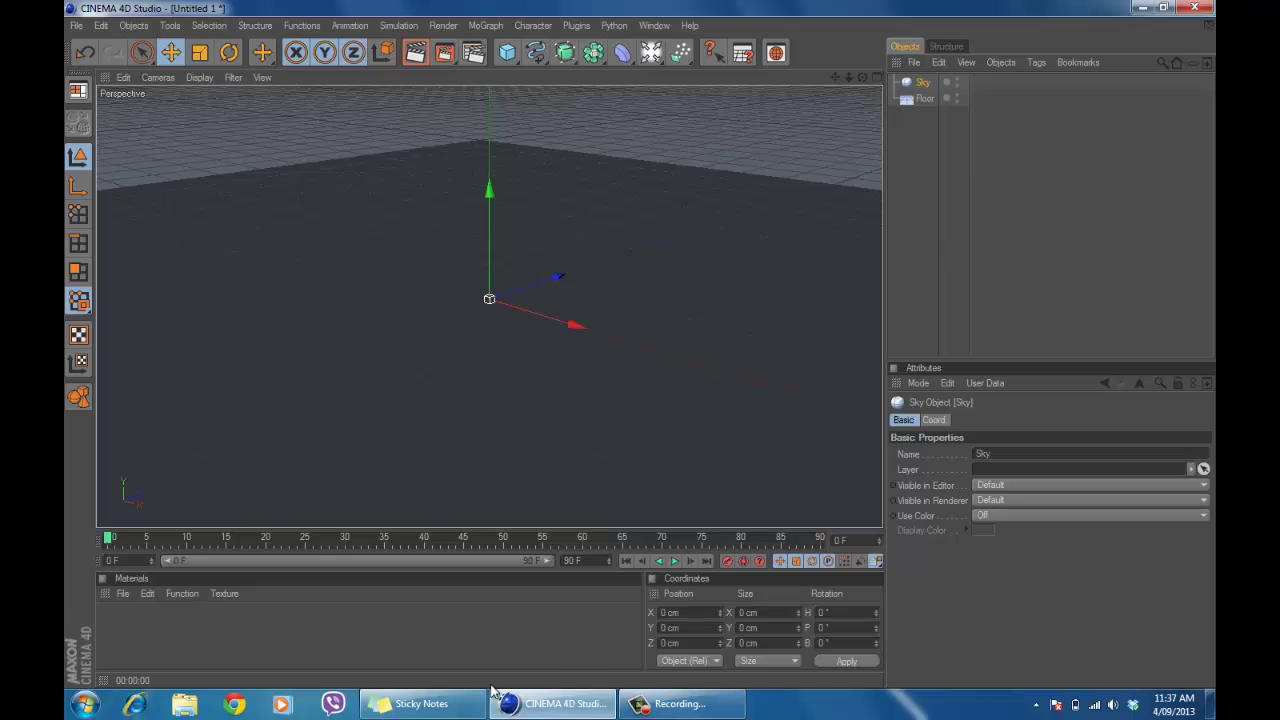
- Create a new material and view its default channels in the Material Editor
click(505, 636)
double_click(505, 636)
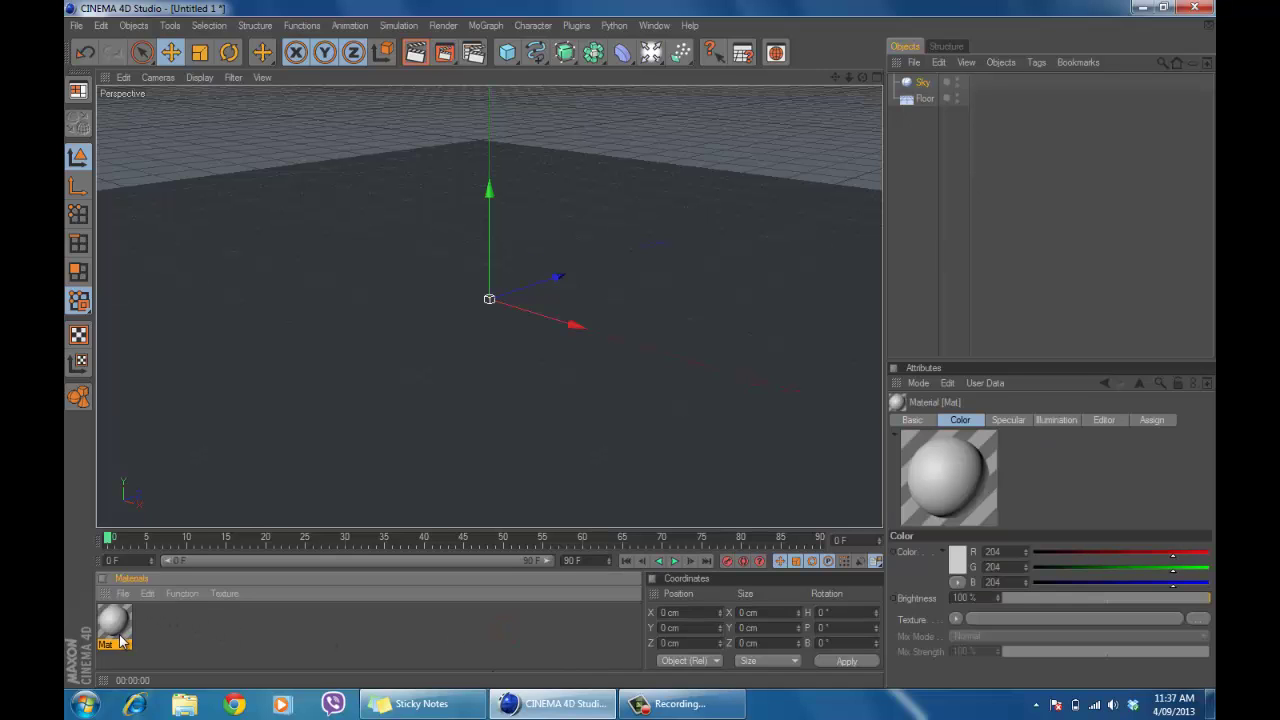
double_click(116, 628)
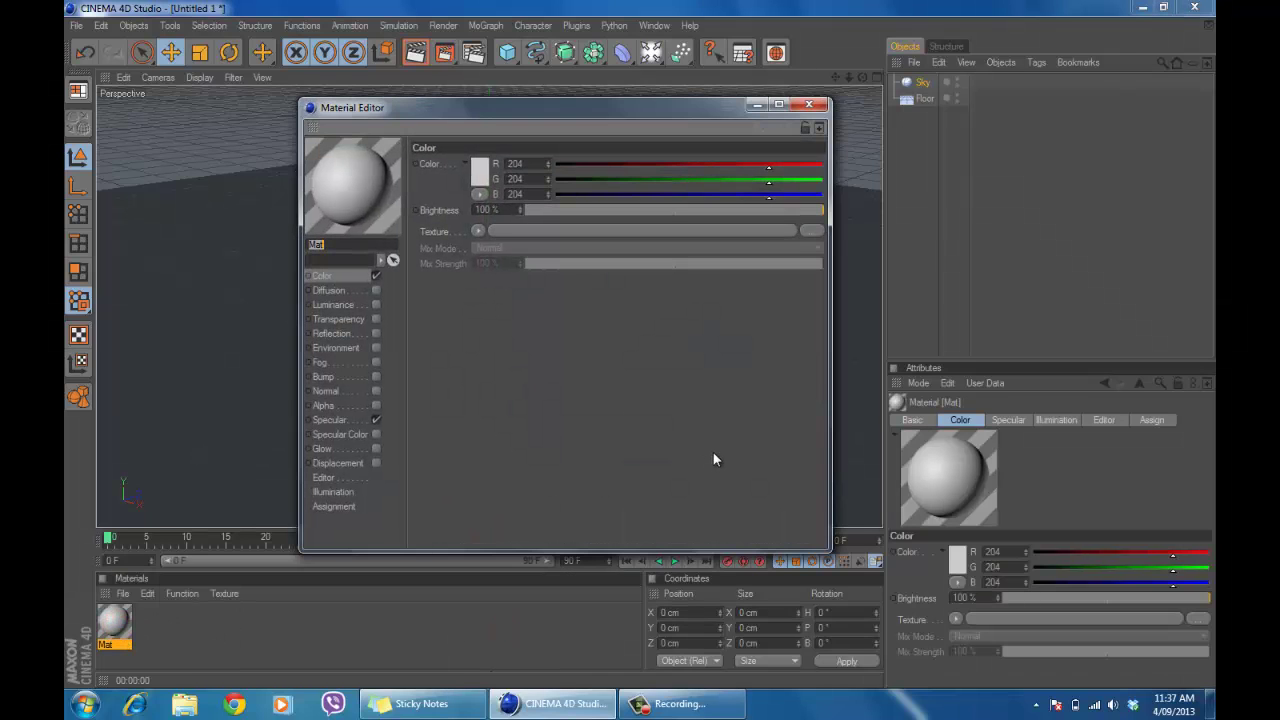
click(809, 104)
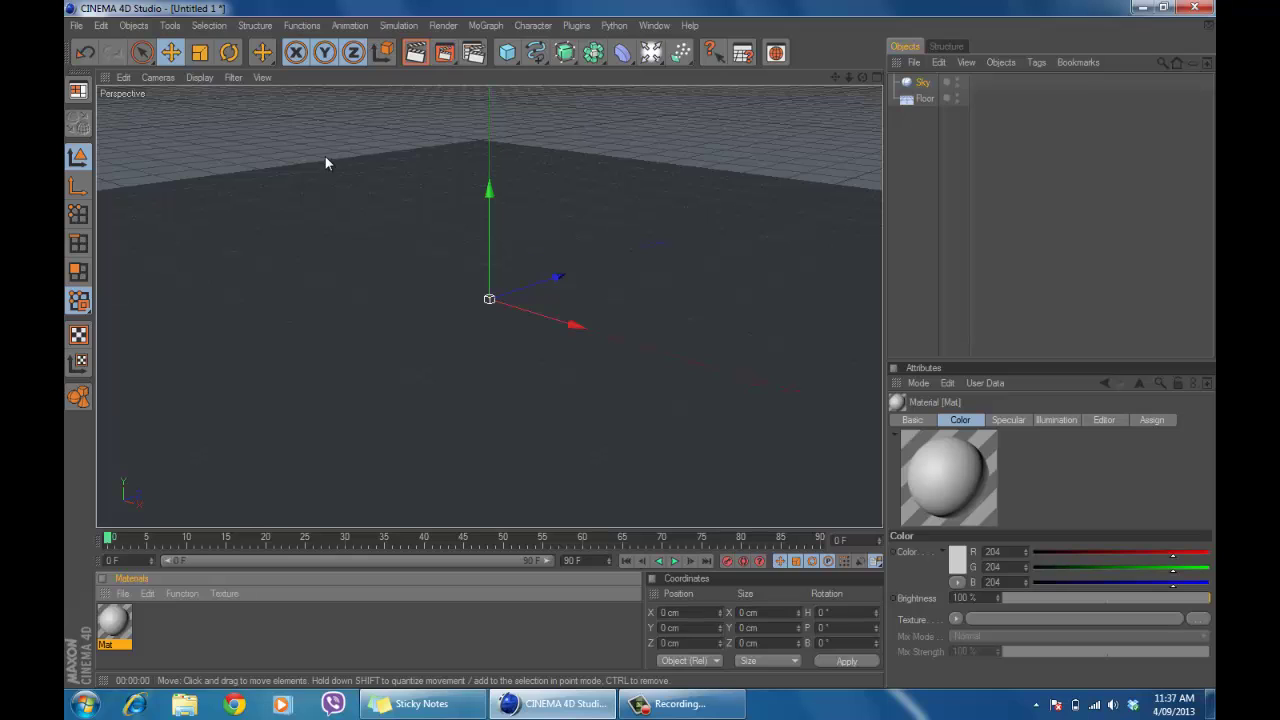
- Add a MoText object to the scene and set its depth to 60
click(486, 25)
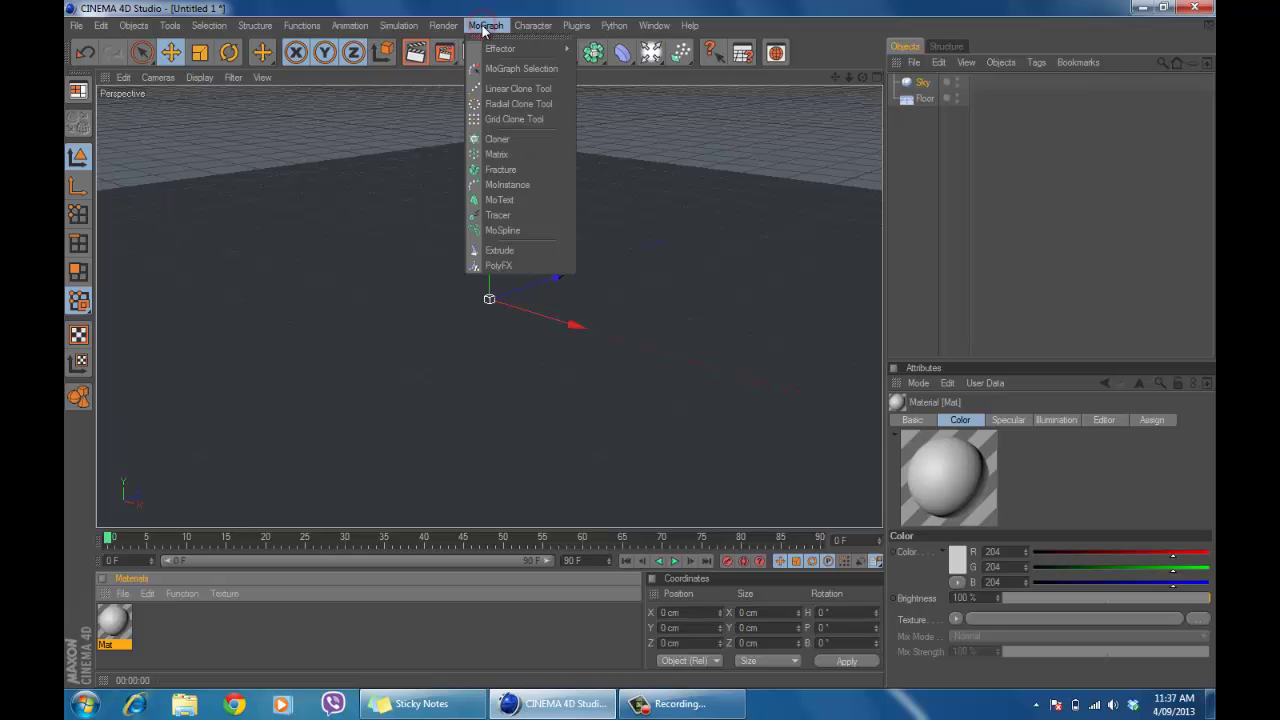
click(520, 200)
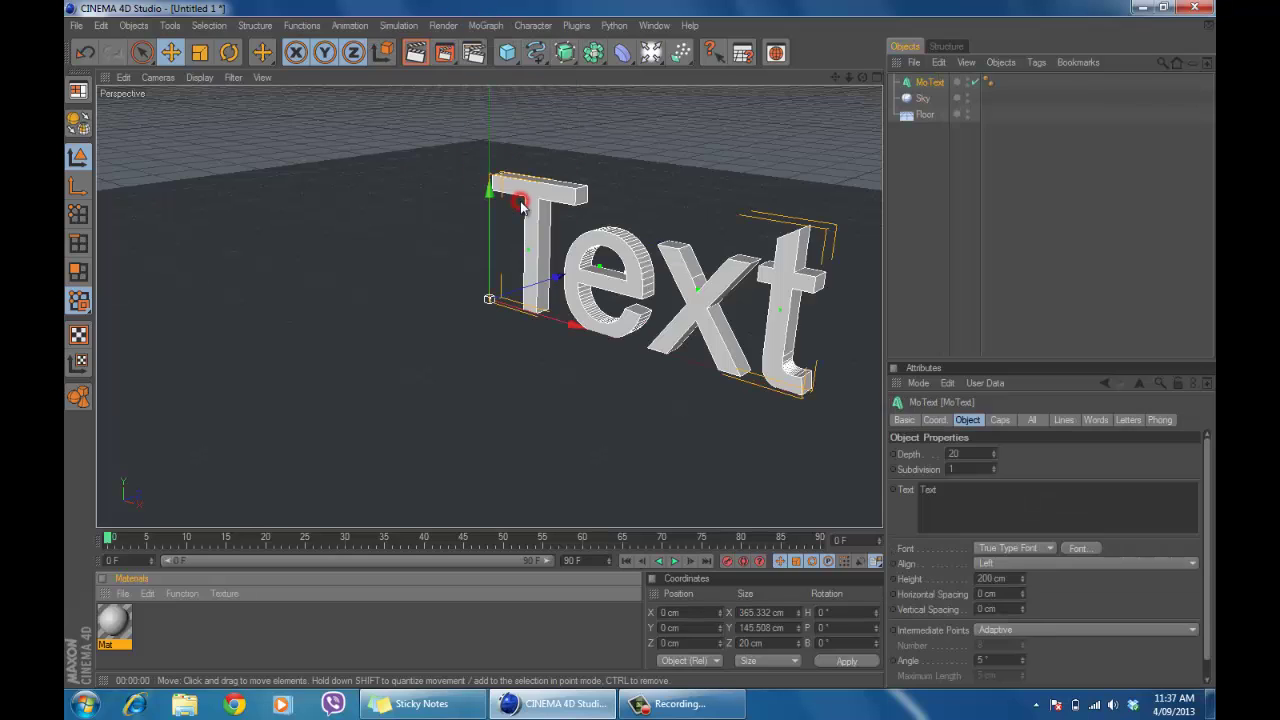
double_click(952, 454)
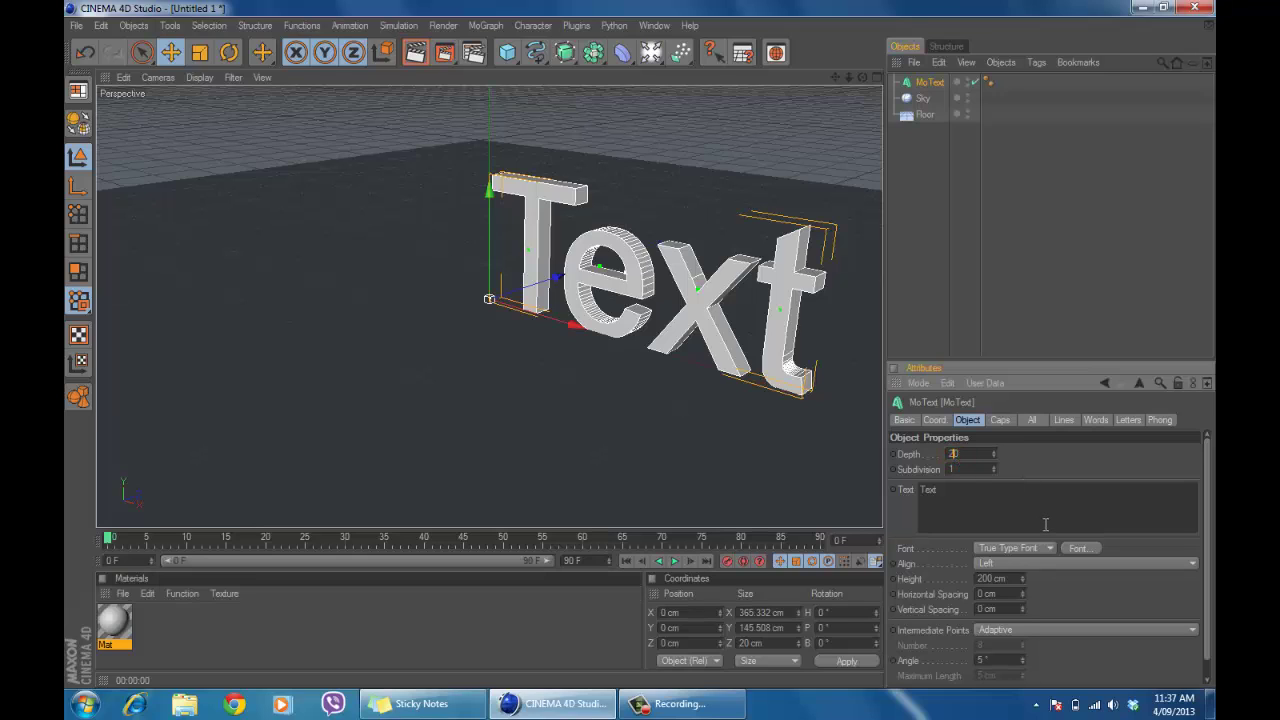
text(50)
- Change the MoText wording to "YouTube" and set its alignment to Middle
click(947, 490)
double_click(930, 489)
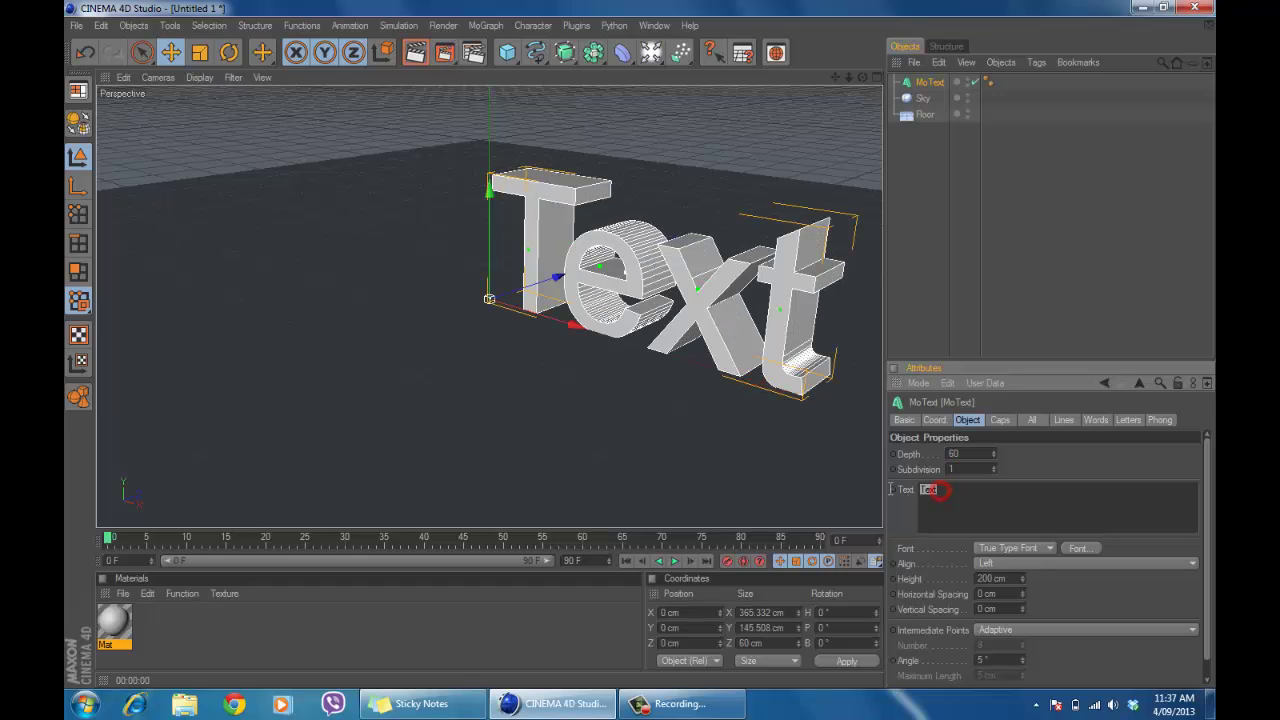
key(BackSpace)
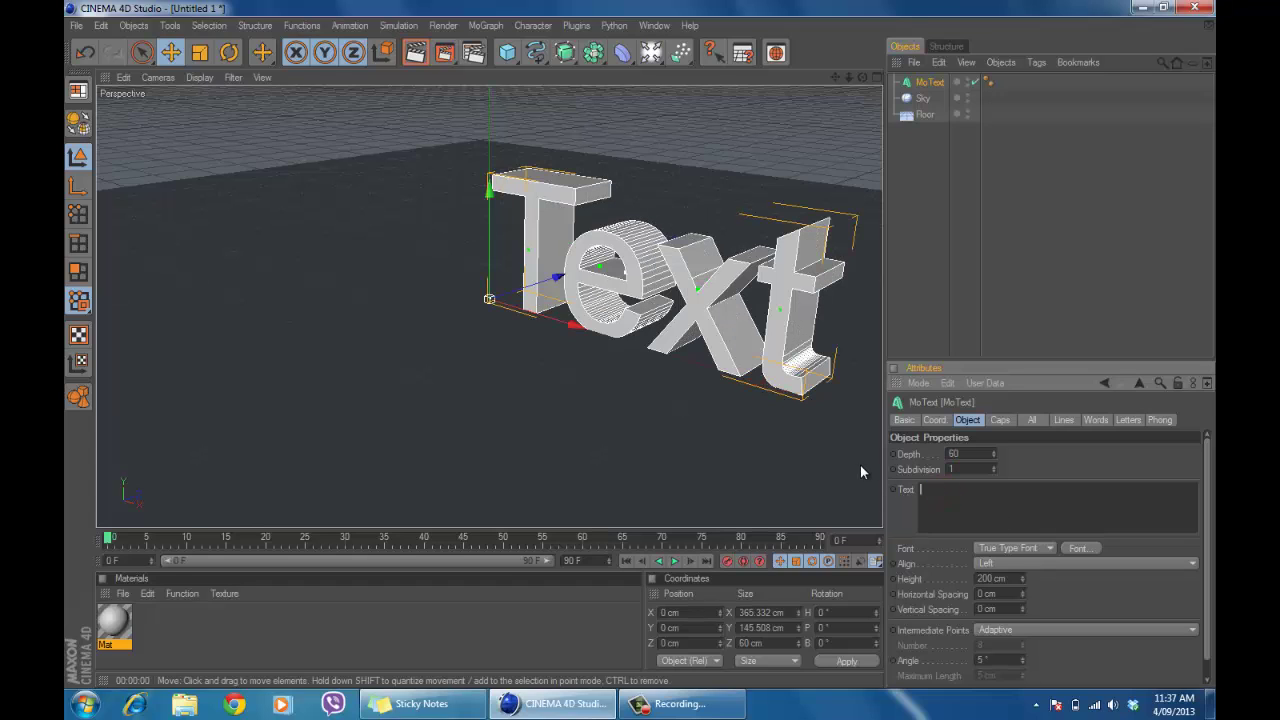
text(YouTube)
click(1102, 592)
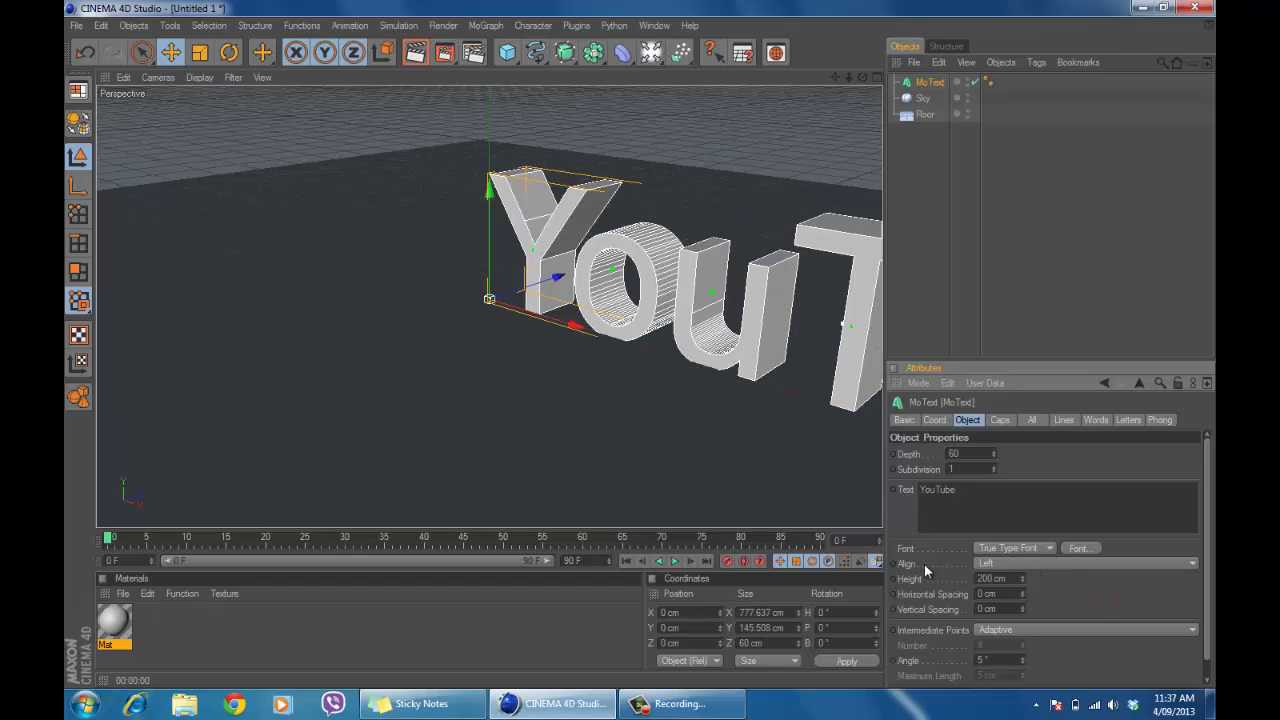
click(1000, 562)
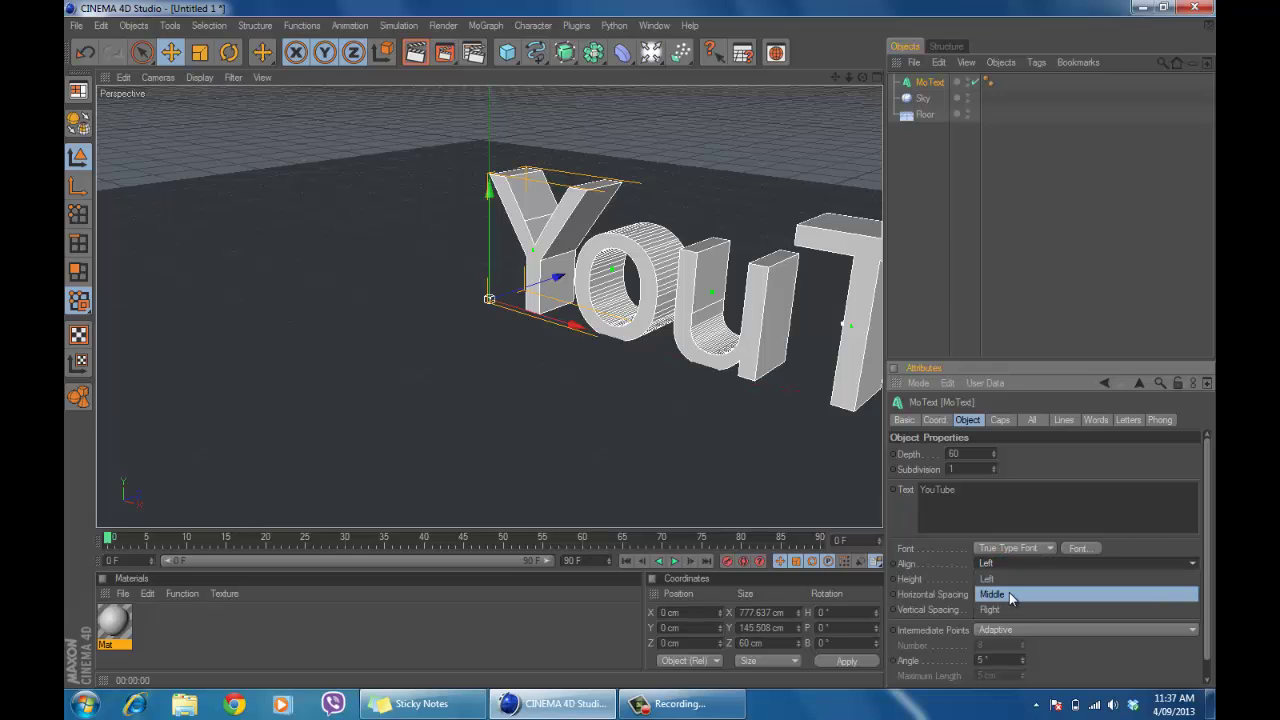
click(1009, 594)
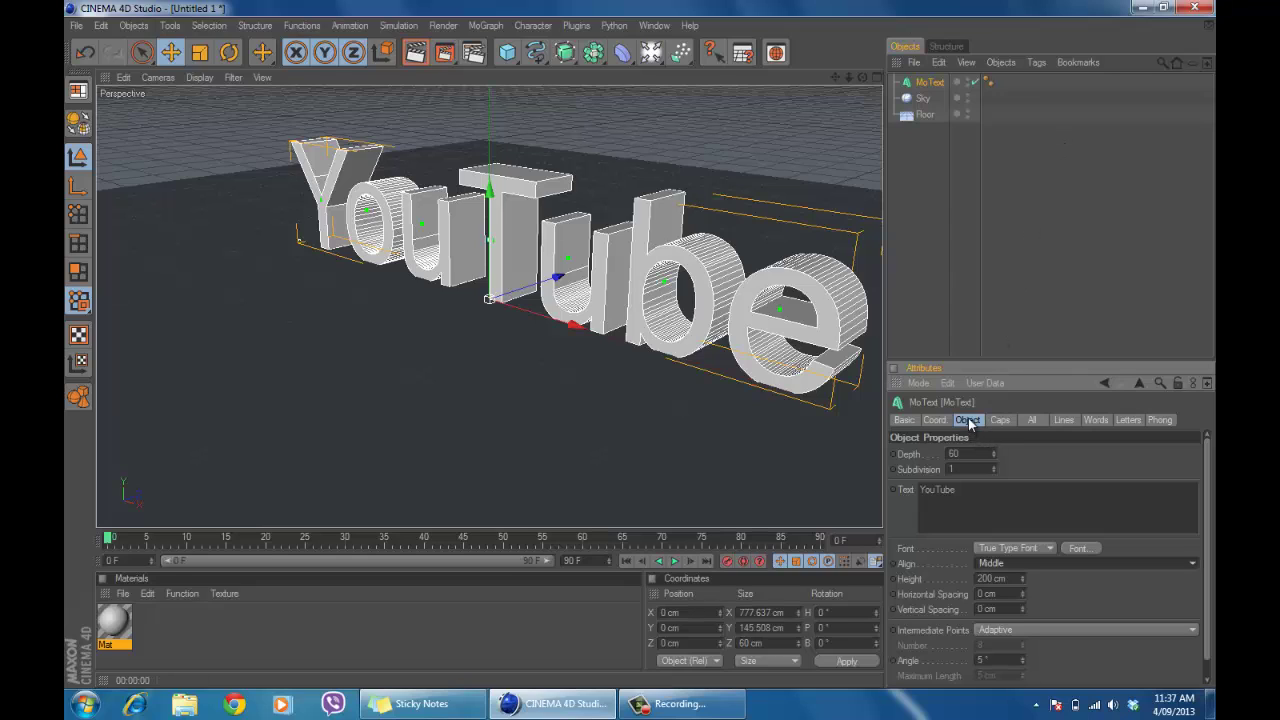
- Set both the start and end caps of the MoText to Fillet Cap
click(1001, 421)
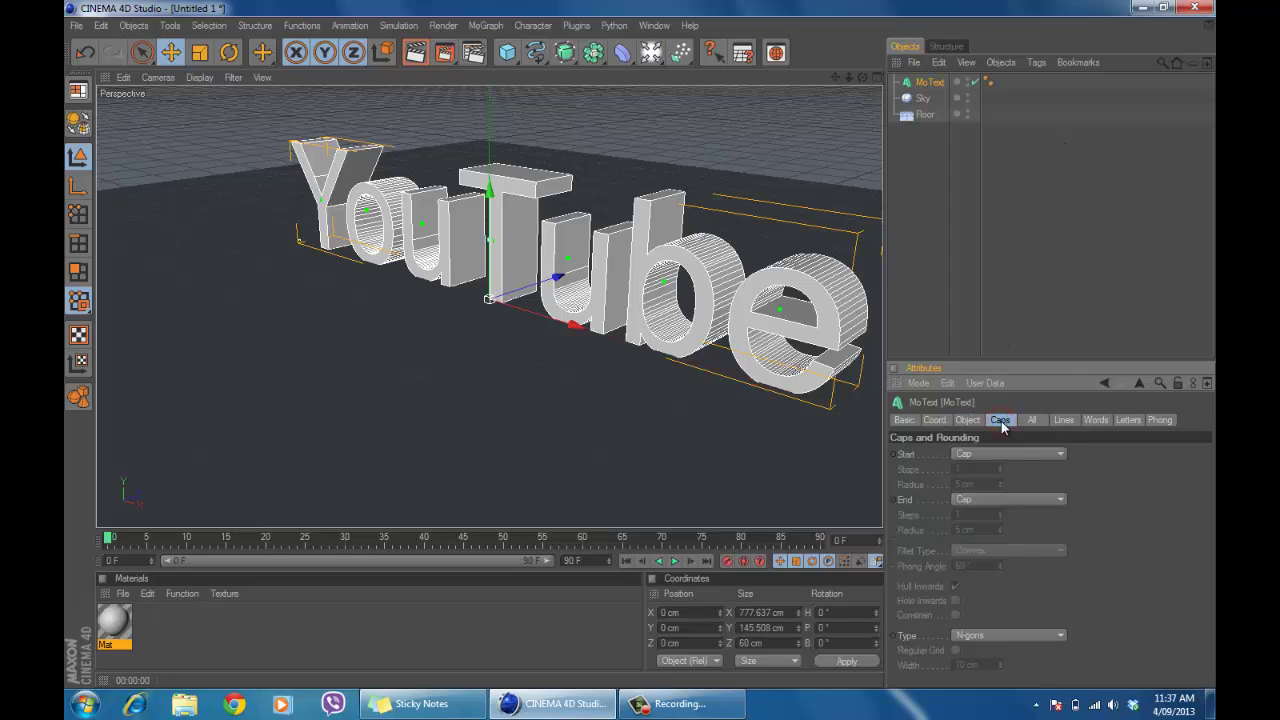
click(1014, 452)
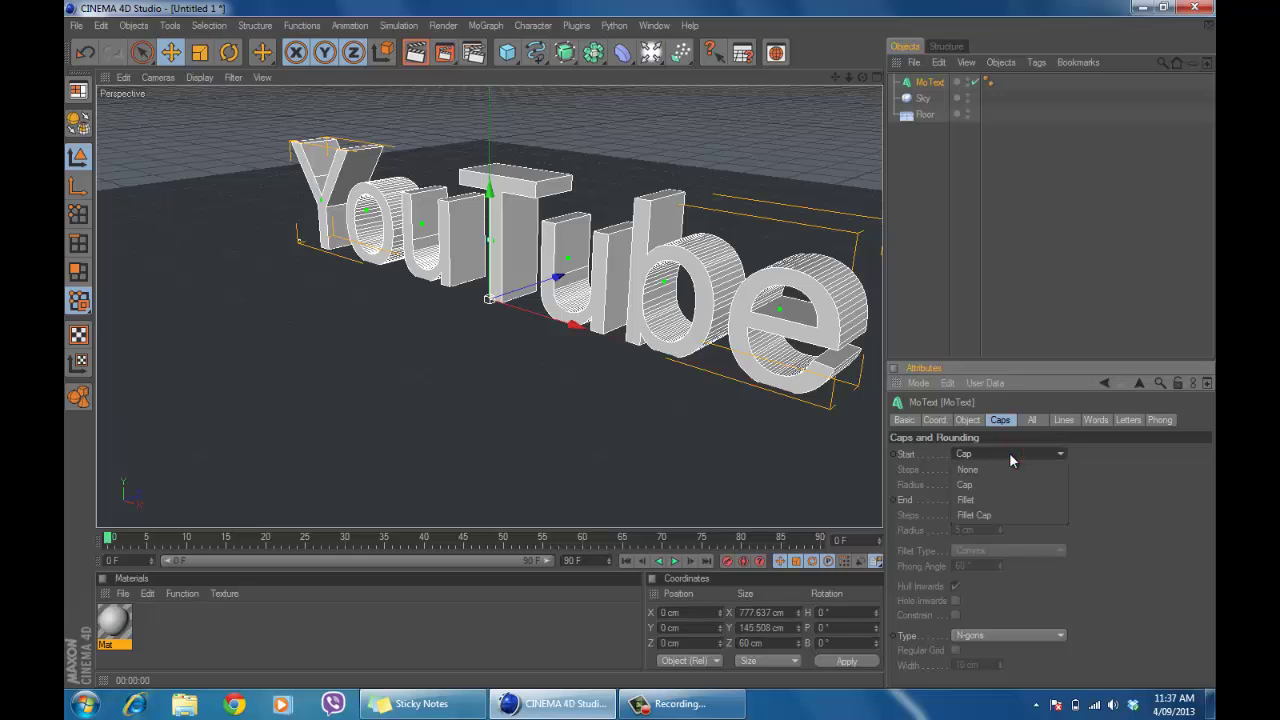
click(1002, 521)
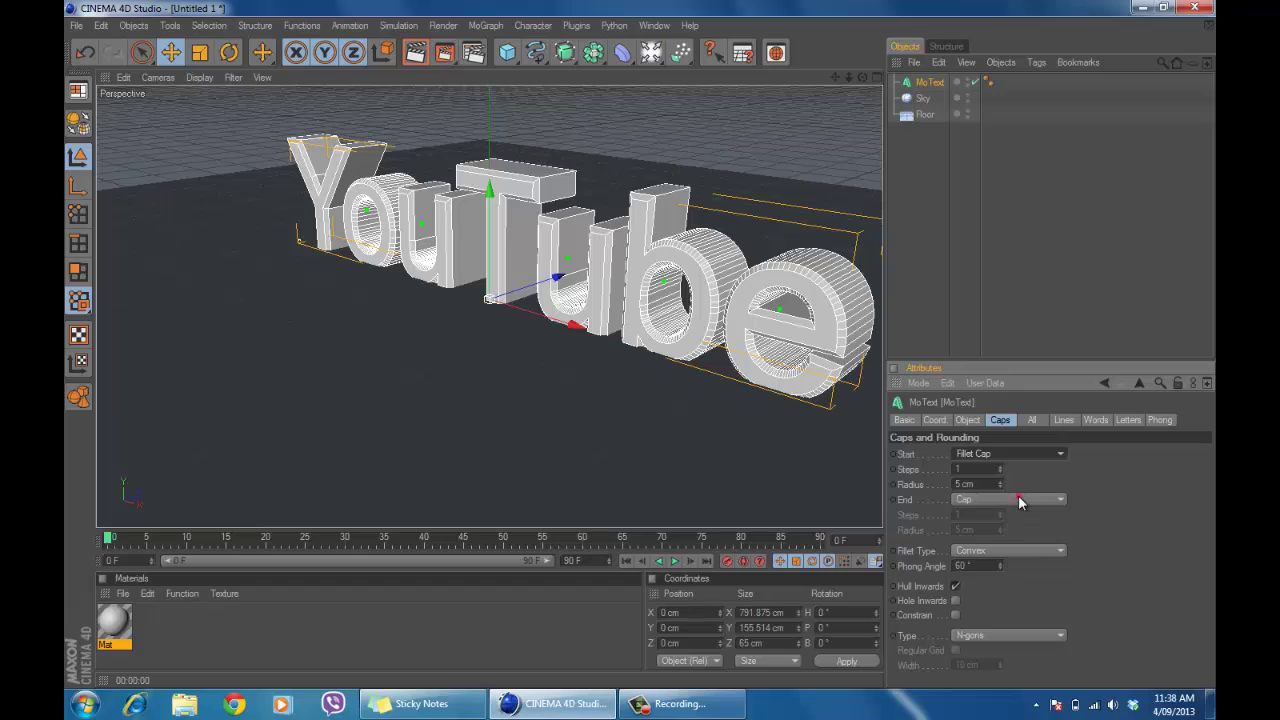
click(1018, 500)
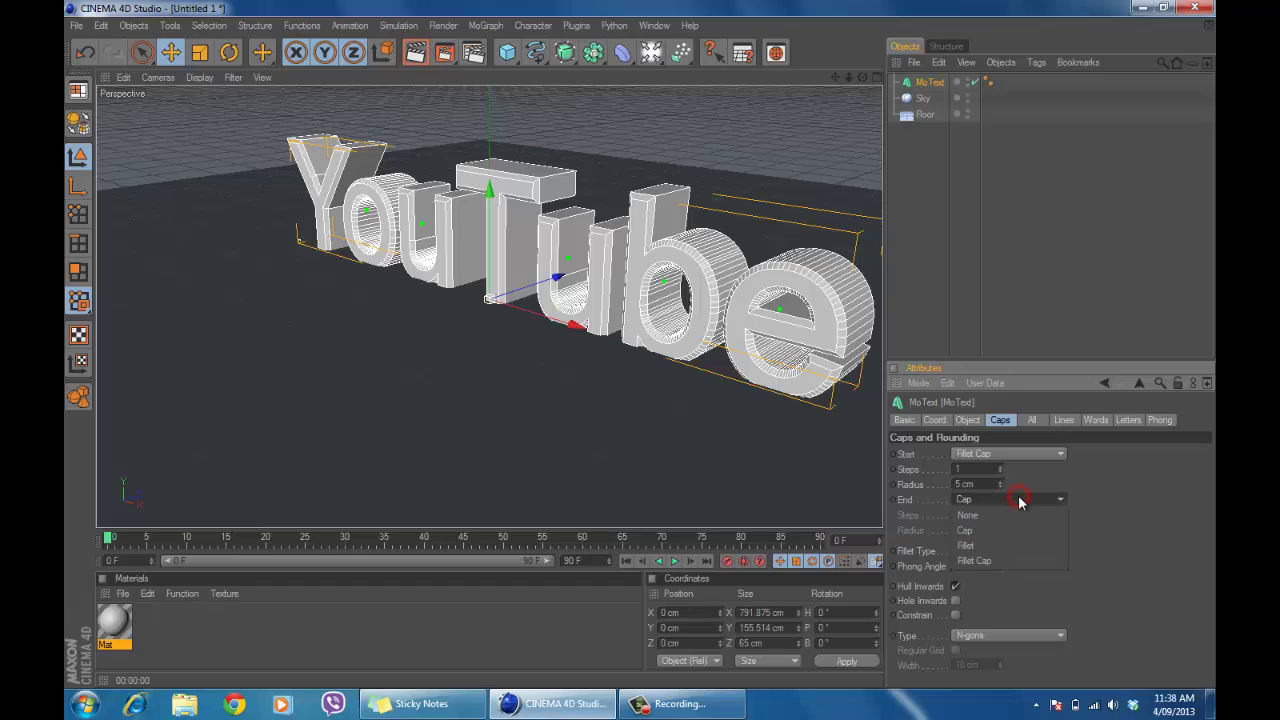
click(1000, 564)
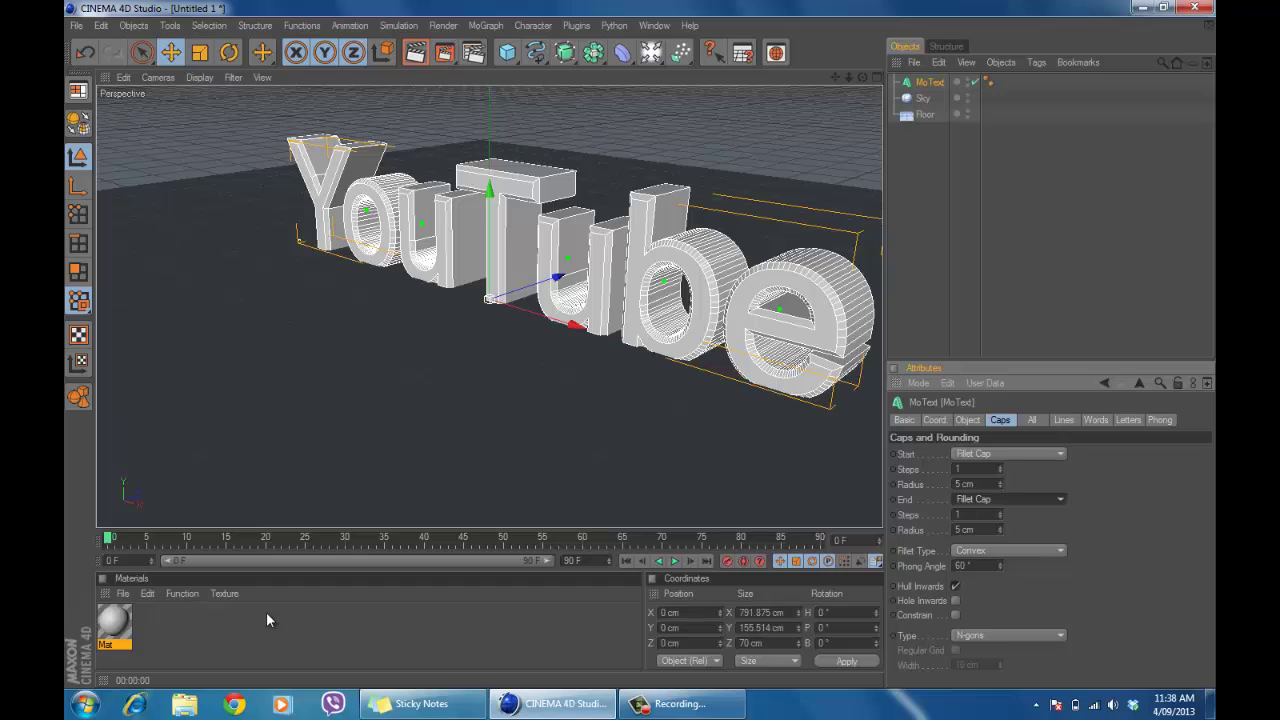
- Deselect the material and keep the current Windows color scheme, choosing not to show the performance message again
click(470, 609)
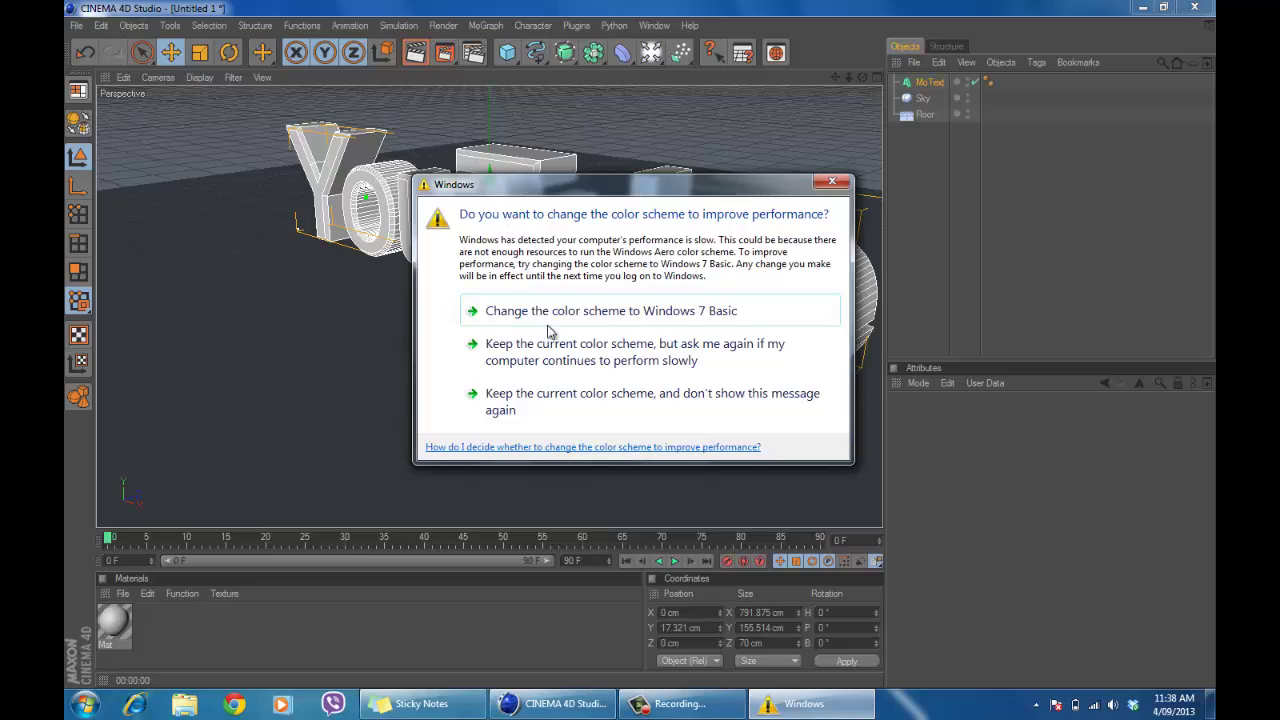
click(549, 404)
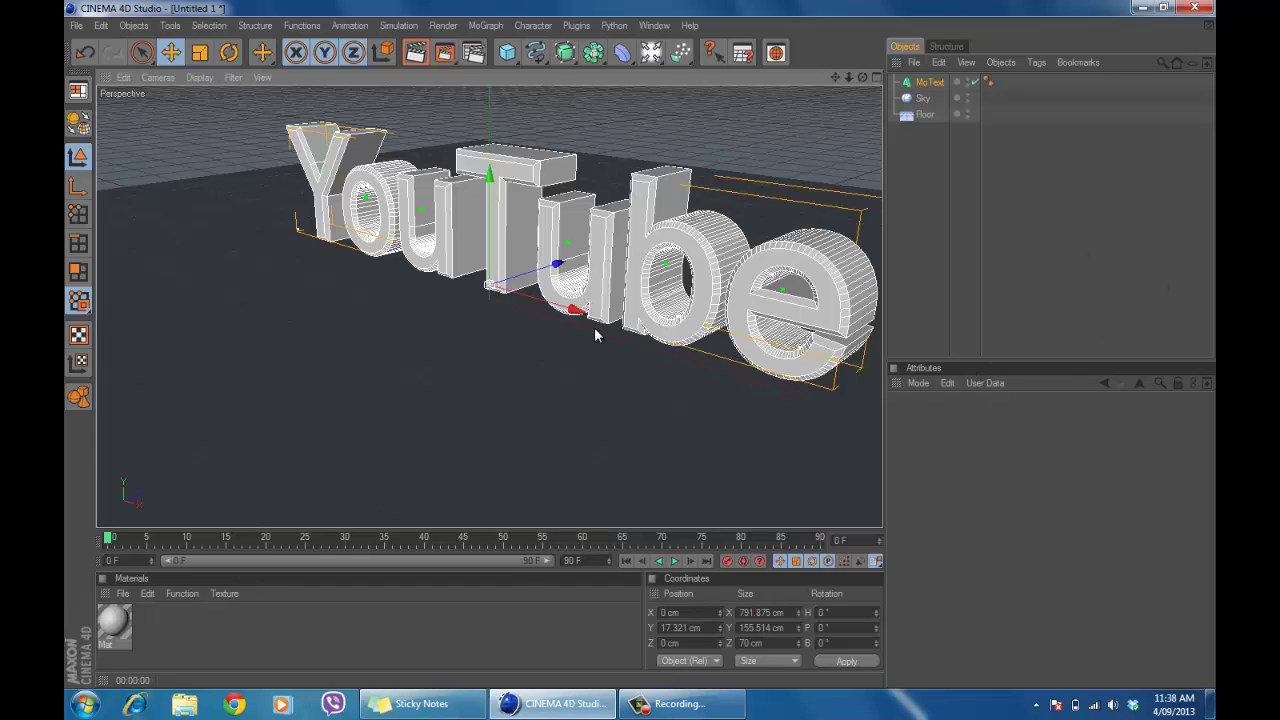
- Change the YouTube MoText's font to CRYSIS
click(706, 260)
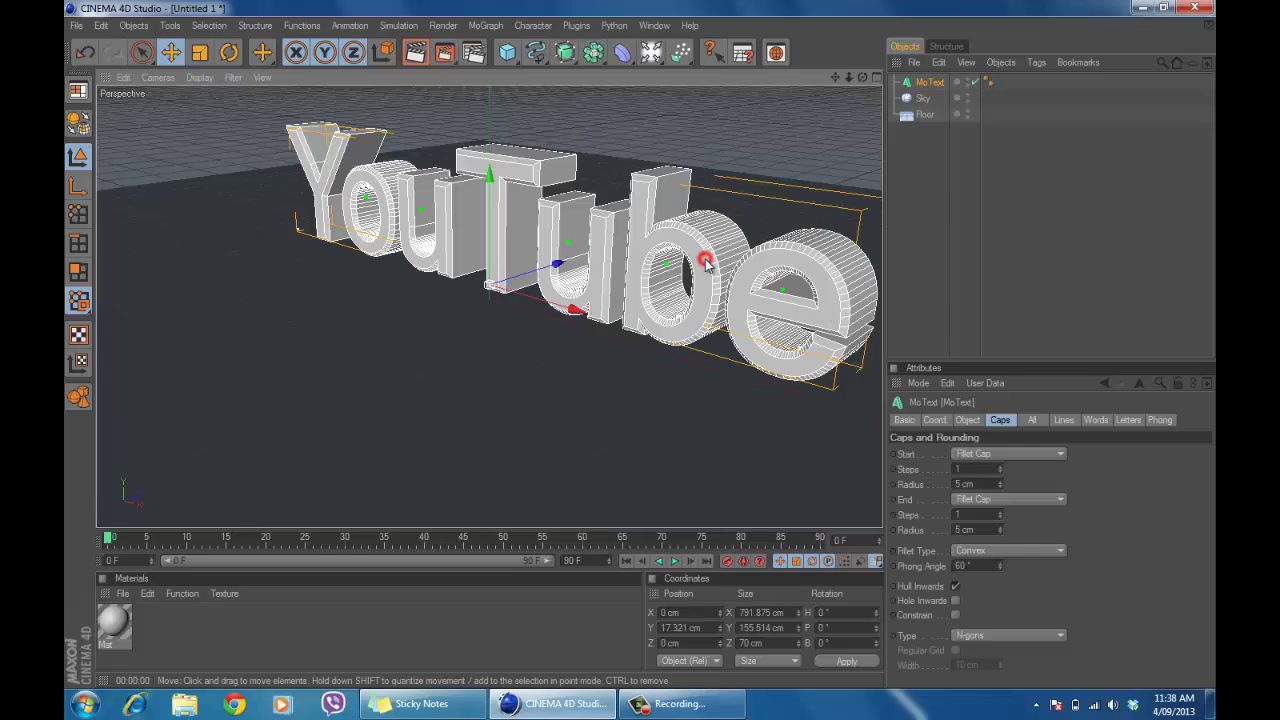
click(967, 420)
click(1080, 547)
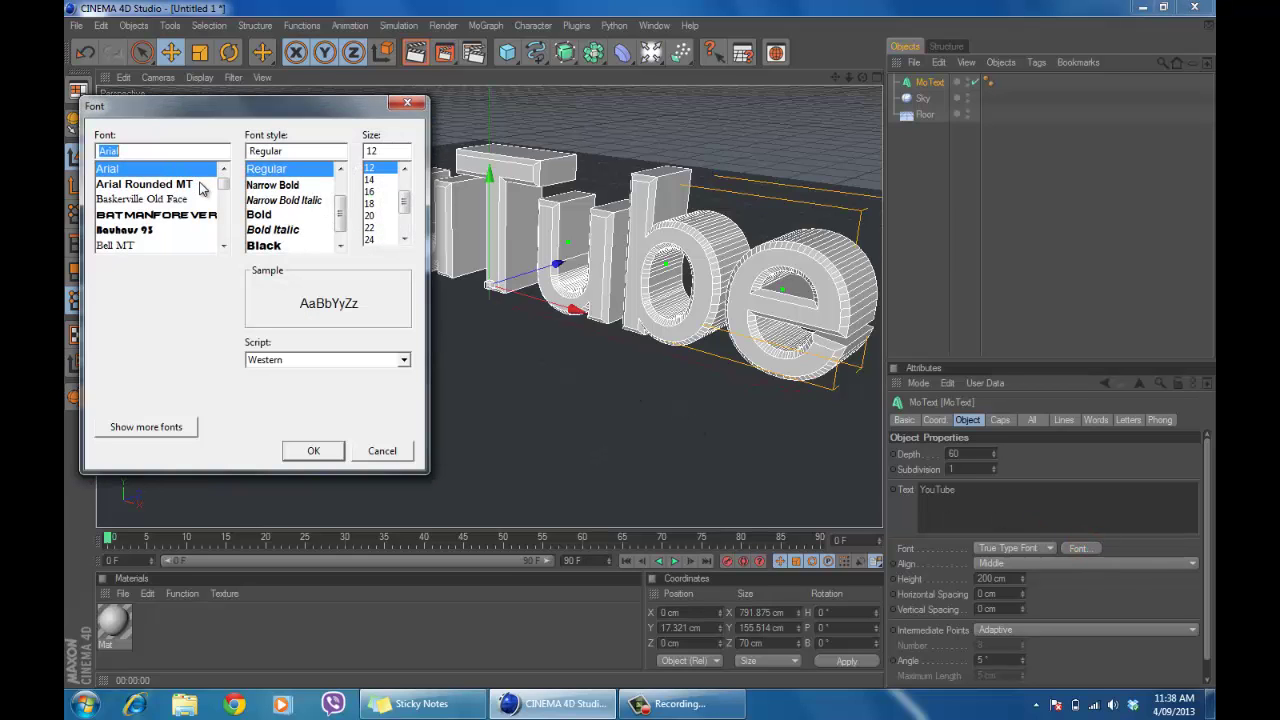
text(cry)
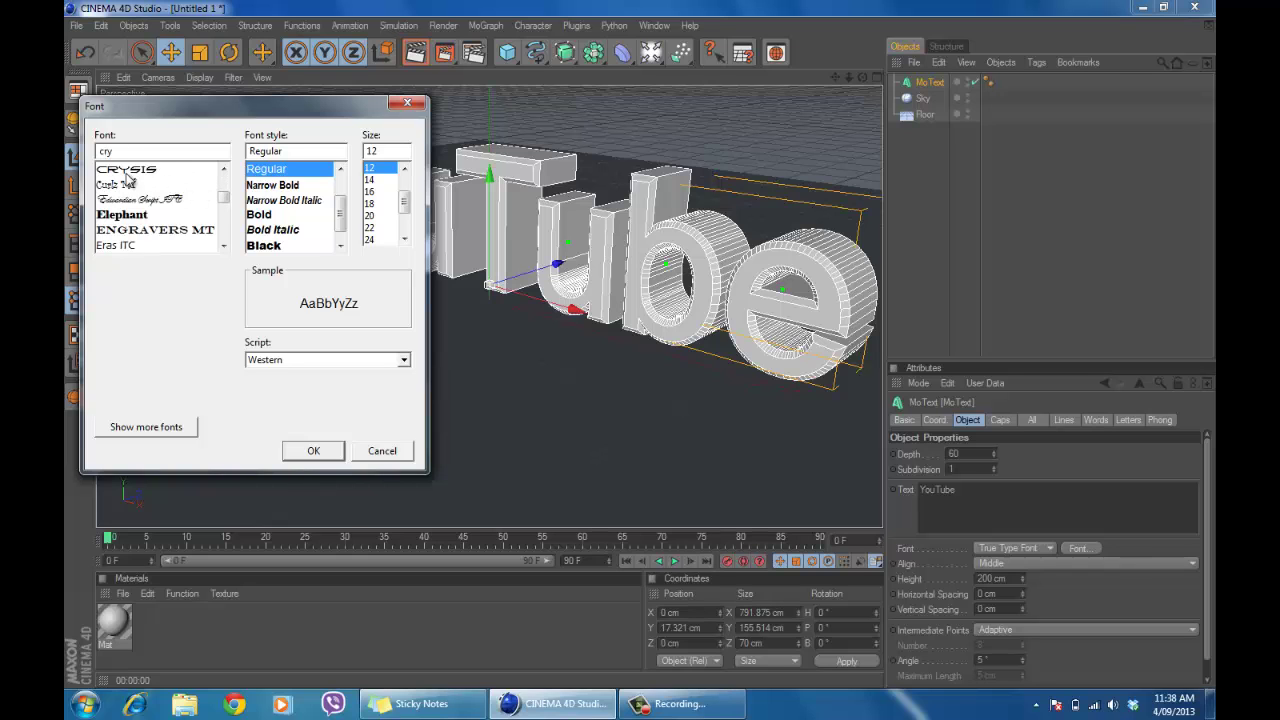
click(127, 171)
click(318, 455)
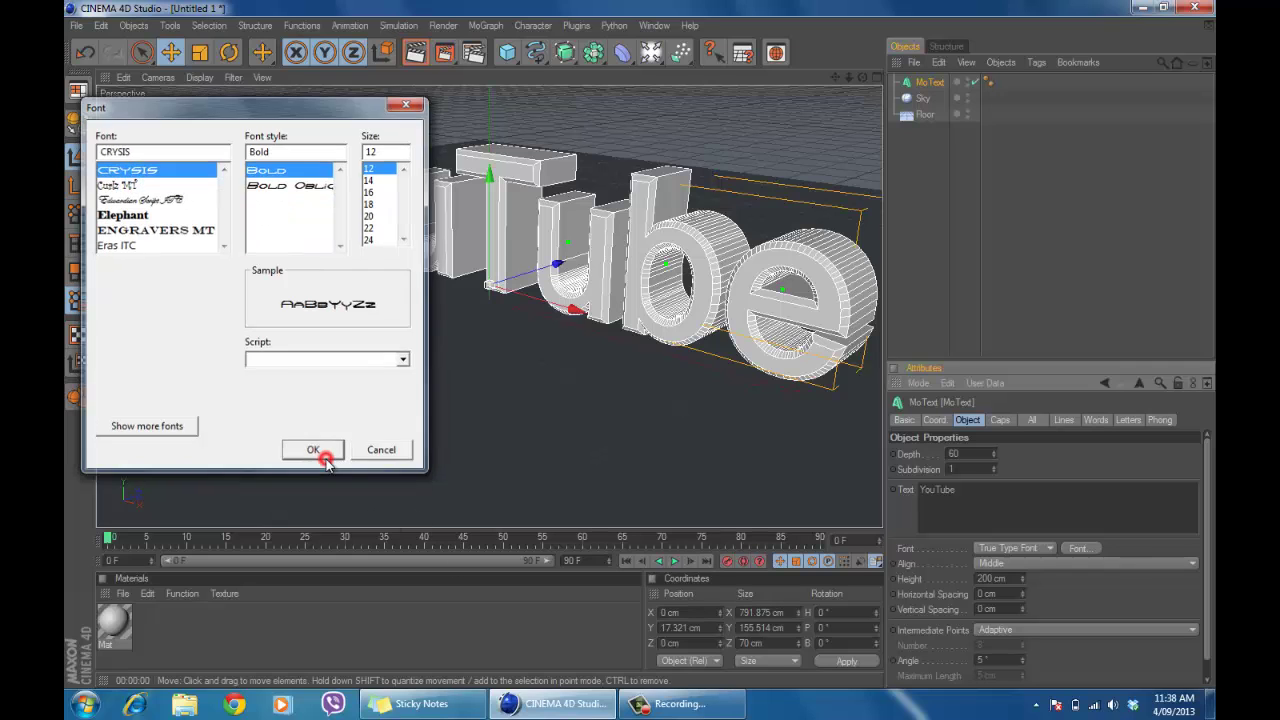
scroll(583, 309, down, 3)
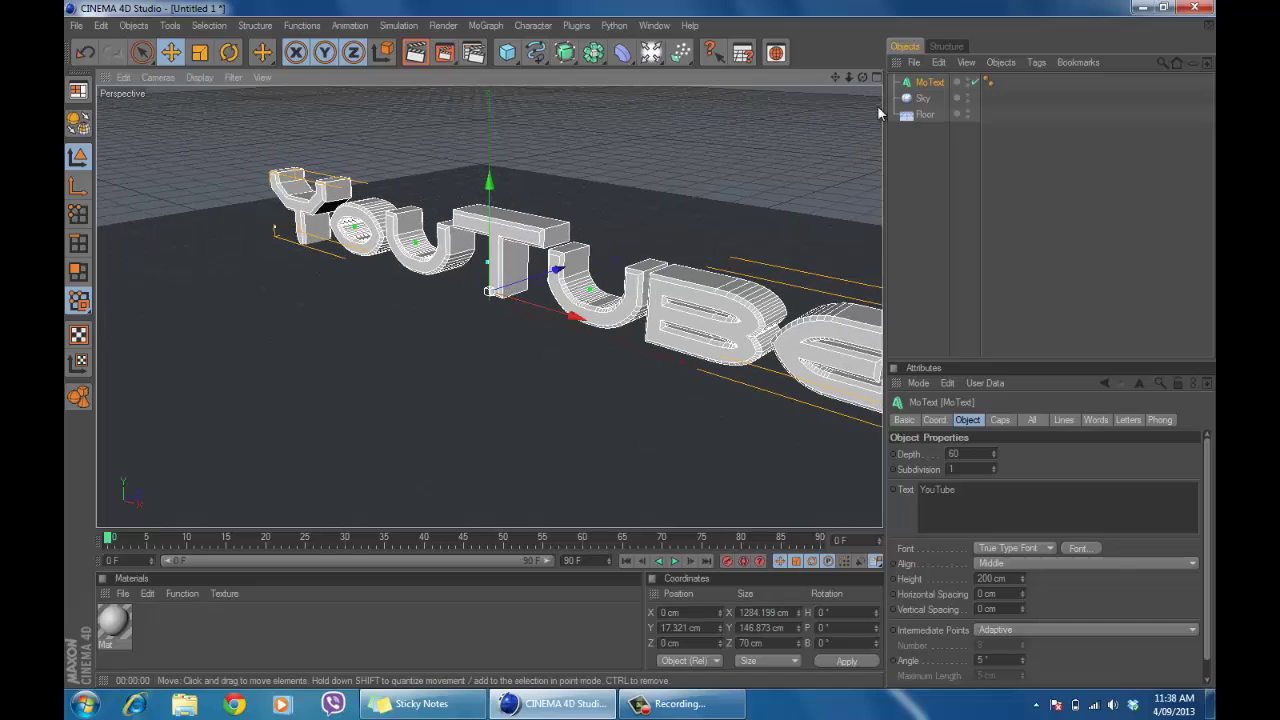
- Duplicate the YouTube MoText and reduce the copy's depth so its overall Z size is 40 cm
drag(862, 77, 646, 348)
scroll(820, 188, down, 2)
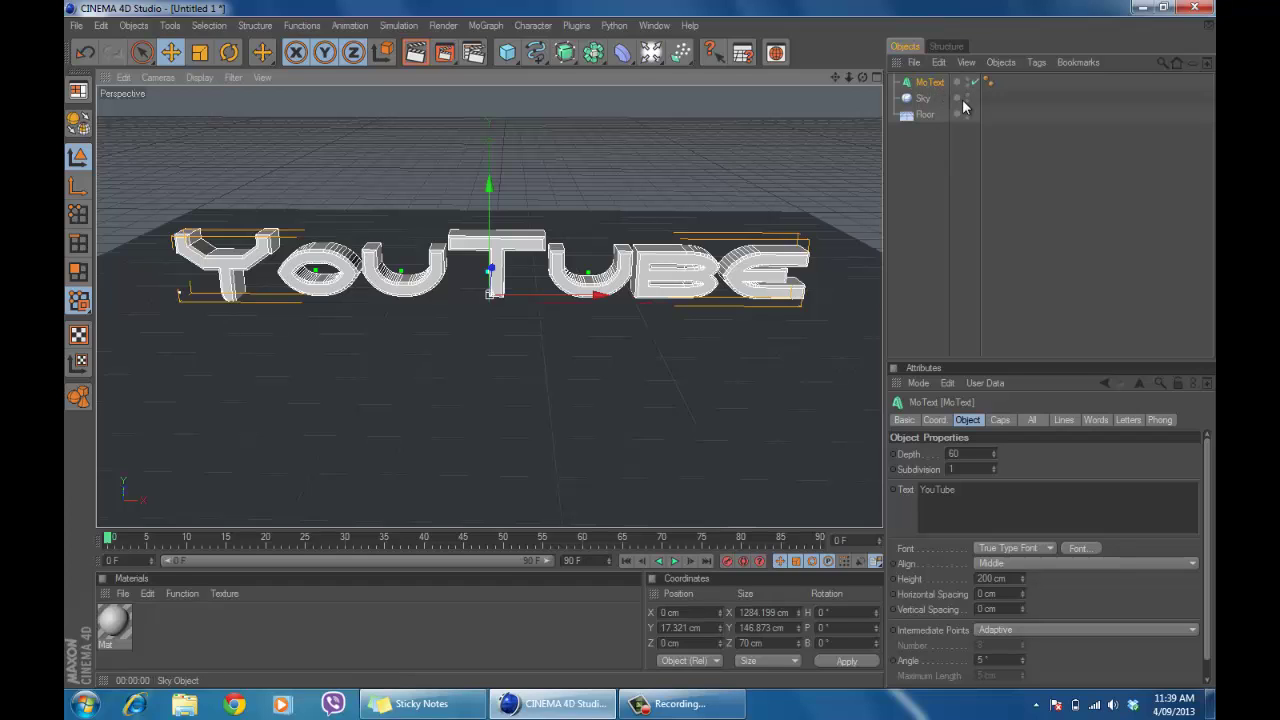
key(ctrl+c)
key(ctrl+v)
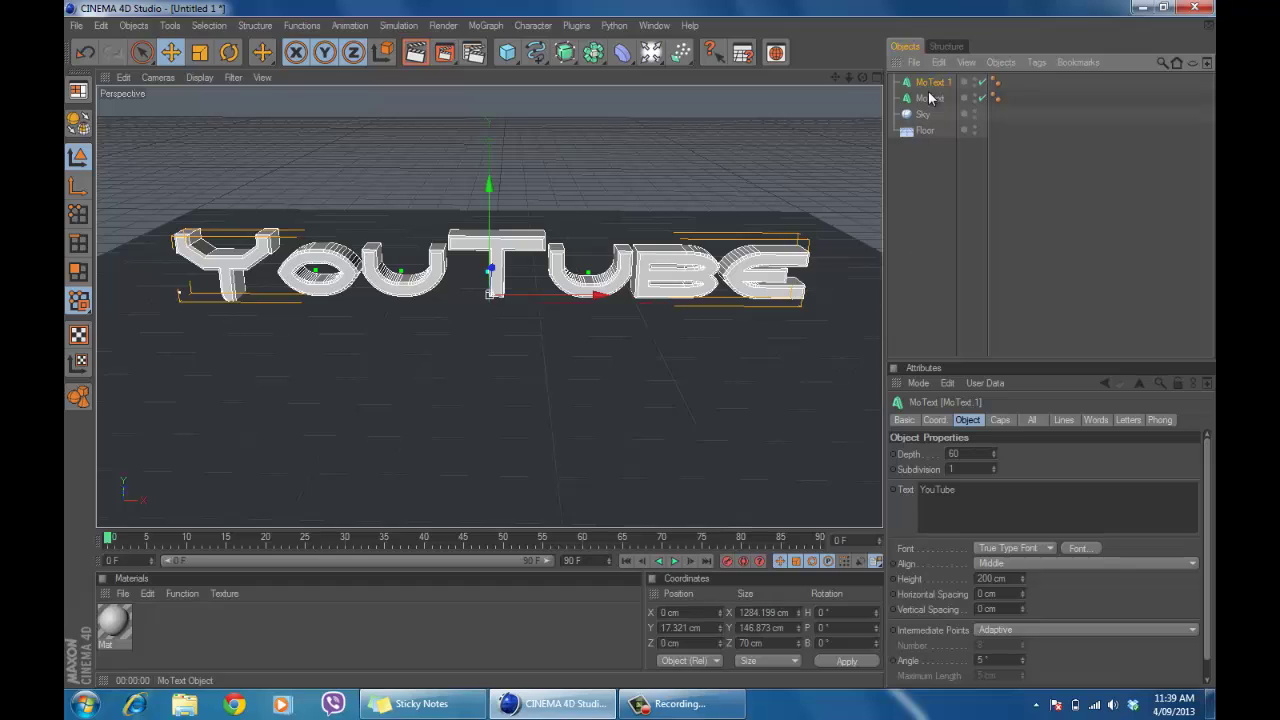
click(952, 453)
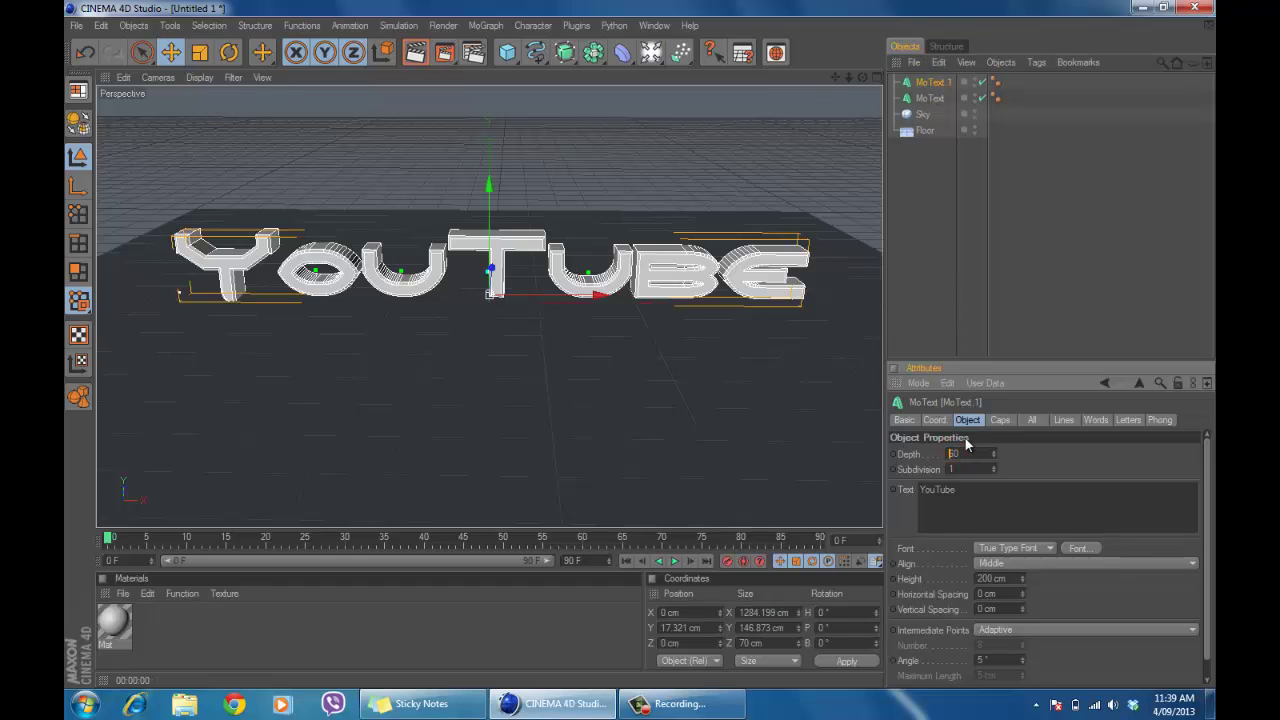
text(53)
key(BackSpace)
key(BackSpace)
click(1045, 455)
- Set the copied text's fillet cap radius to 10 cm at the start and 8 cm at the end
click(1002, 420)
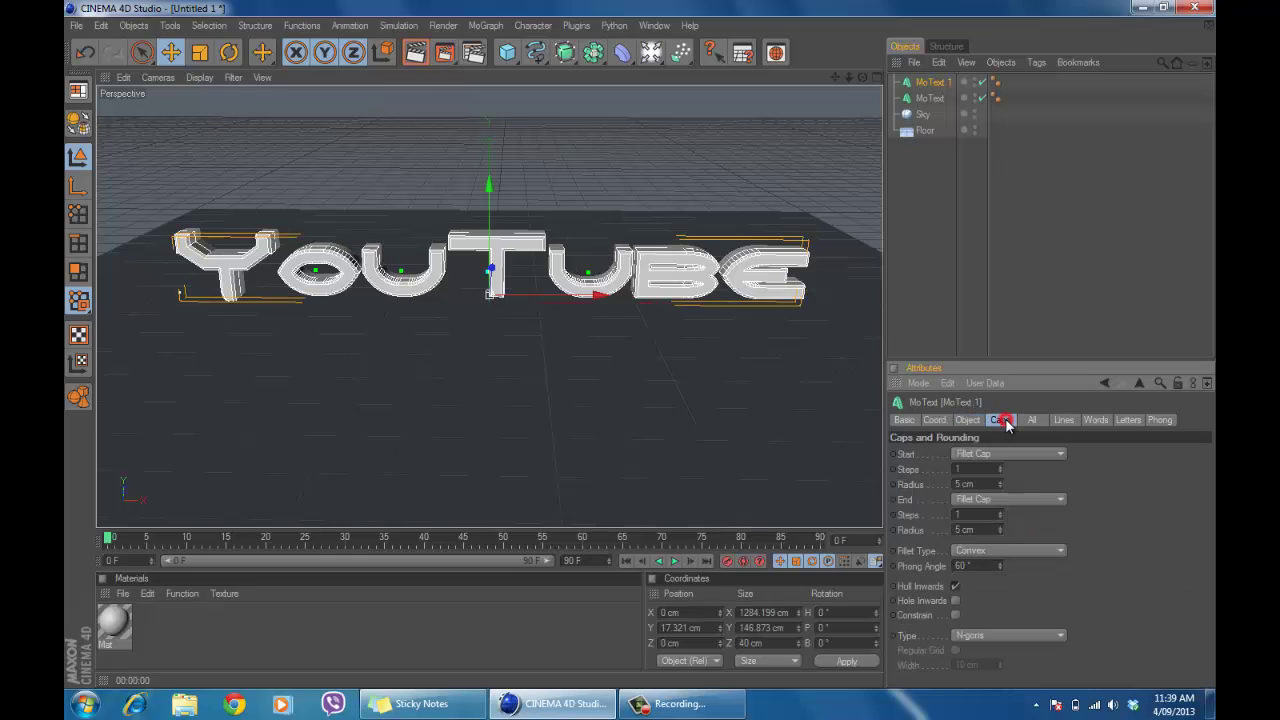
click(959, 484)
text(10)
click(959, 530)
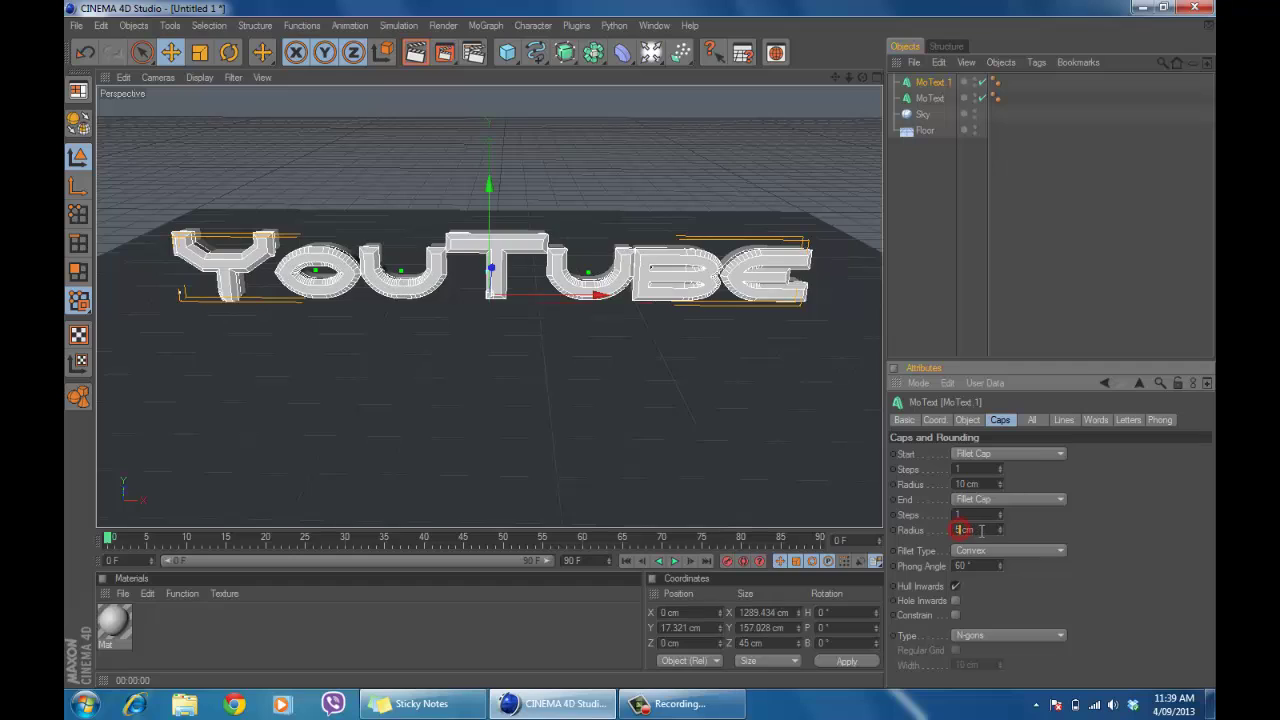
key(BackSpace)
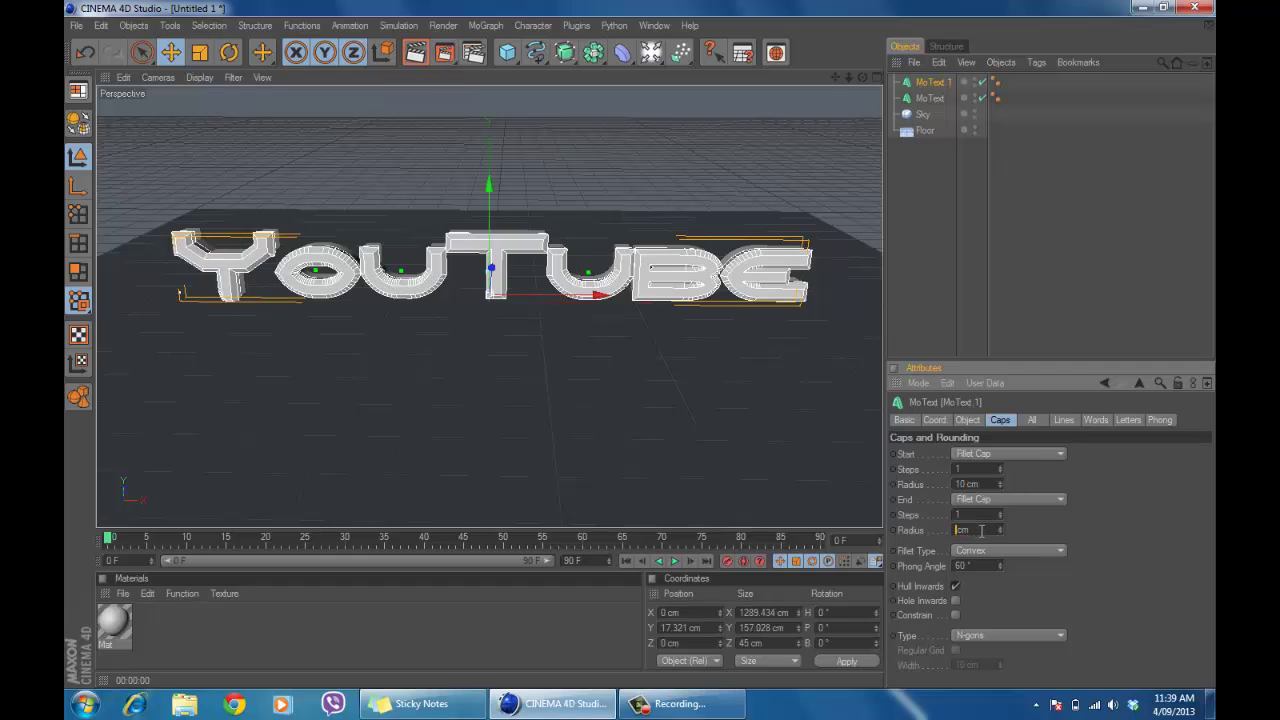
text(8)
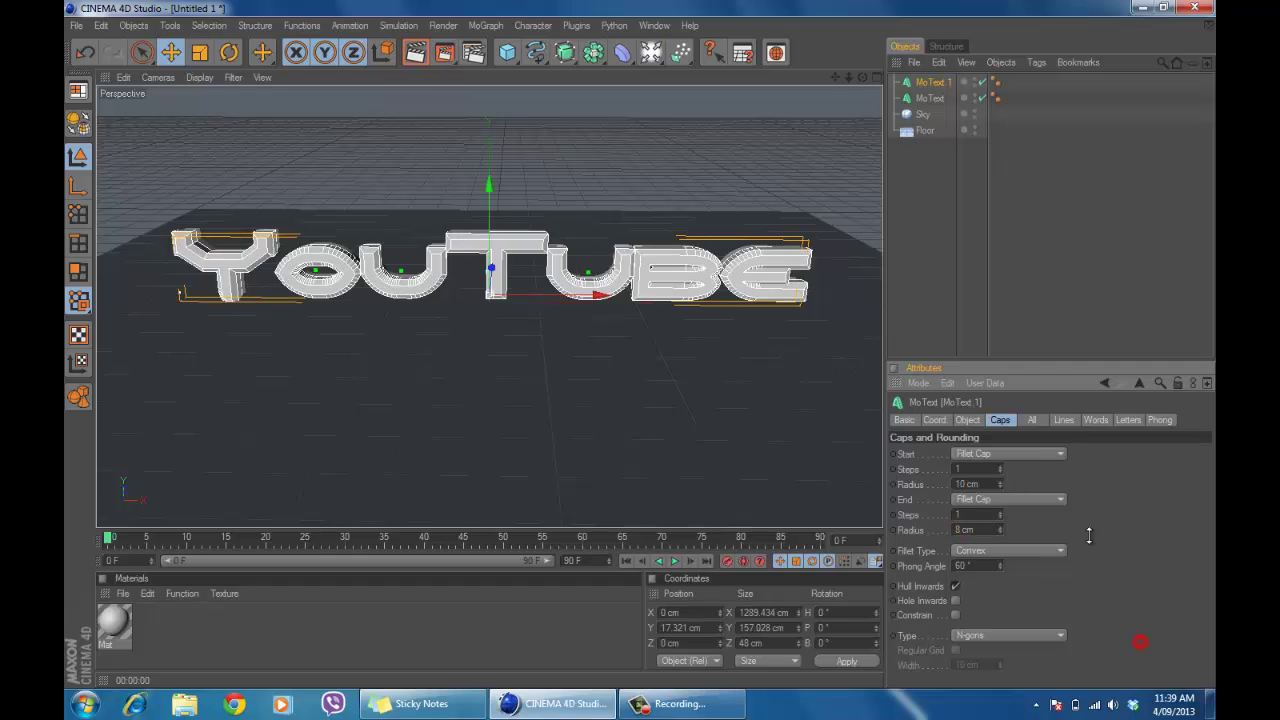
click(1088, 532)
- Move the copied text along the Z axis to about 16.43 cm, centring it within the original text's depth
mouse_move(637, 343)
alt+mouse_down()
mouse_move(621, 348)
mouse_move(636, 337)
mouse_move(621, 346)
mouse_move(641, 350)
alt+mouse_up()
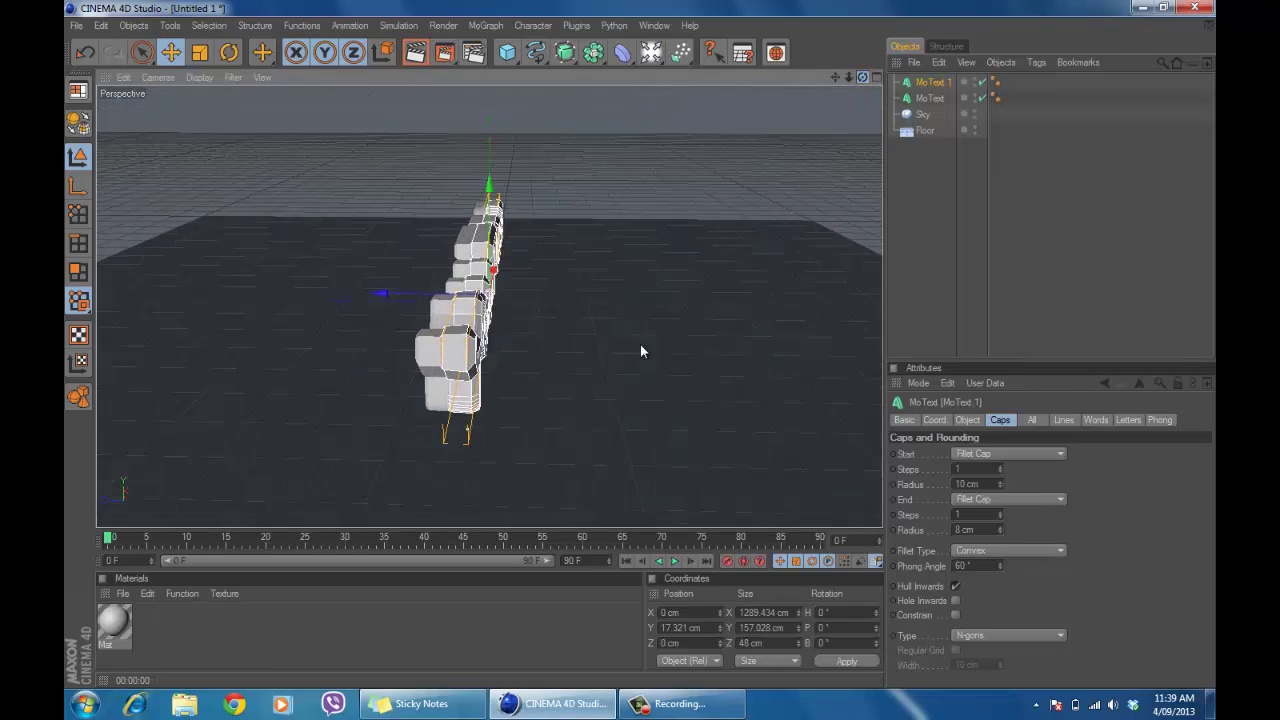
click(410, 289)
drag(410, 289, 404, 291)
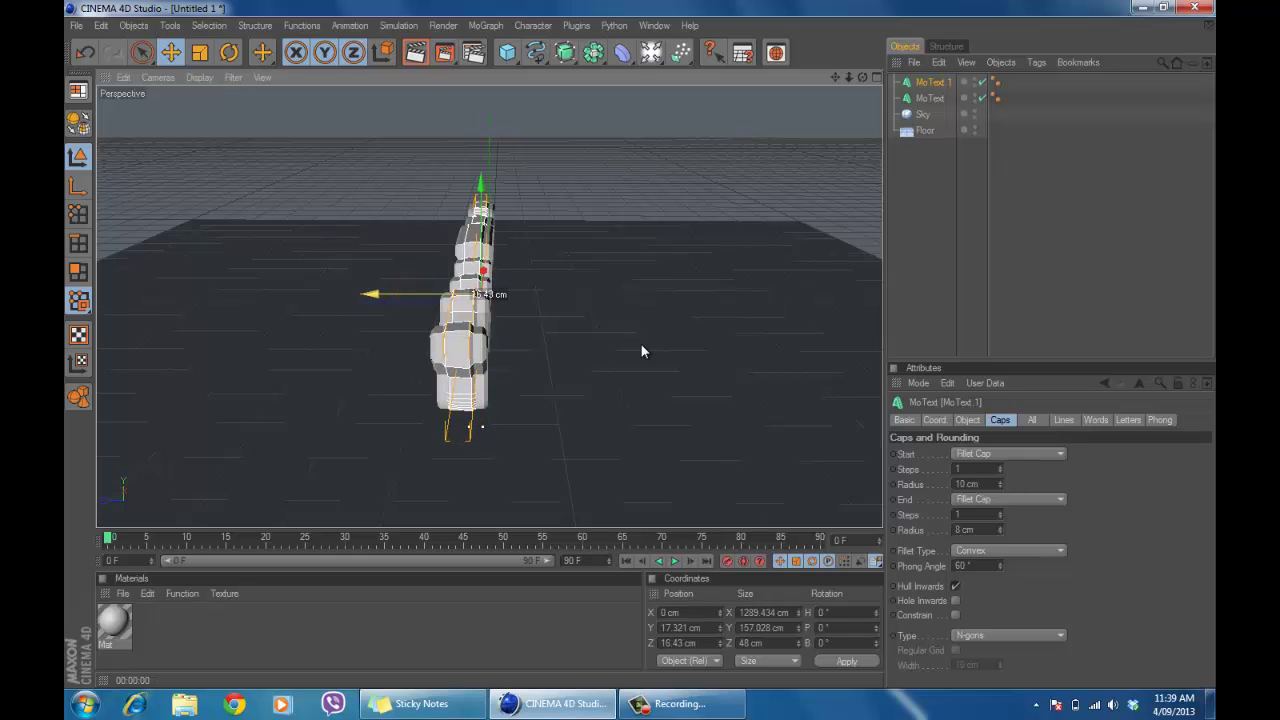
- Render the viewport from the side to check how the two text layers overlap, and return to a front view
click(417, 57)
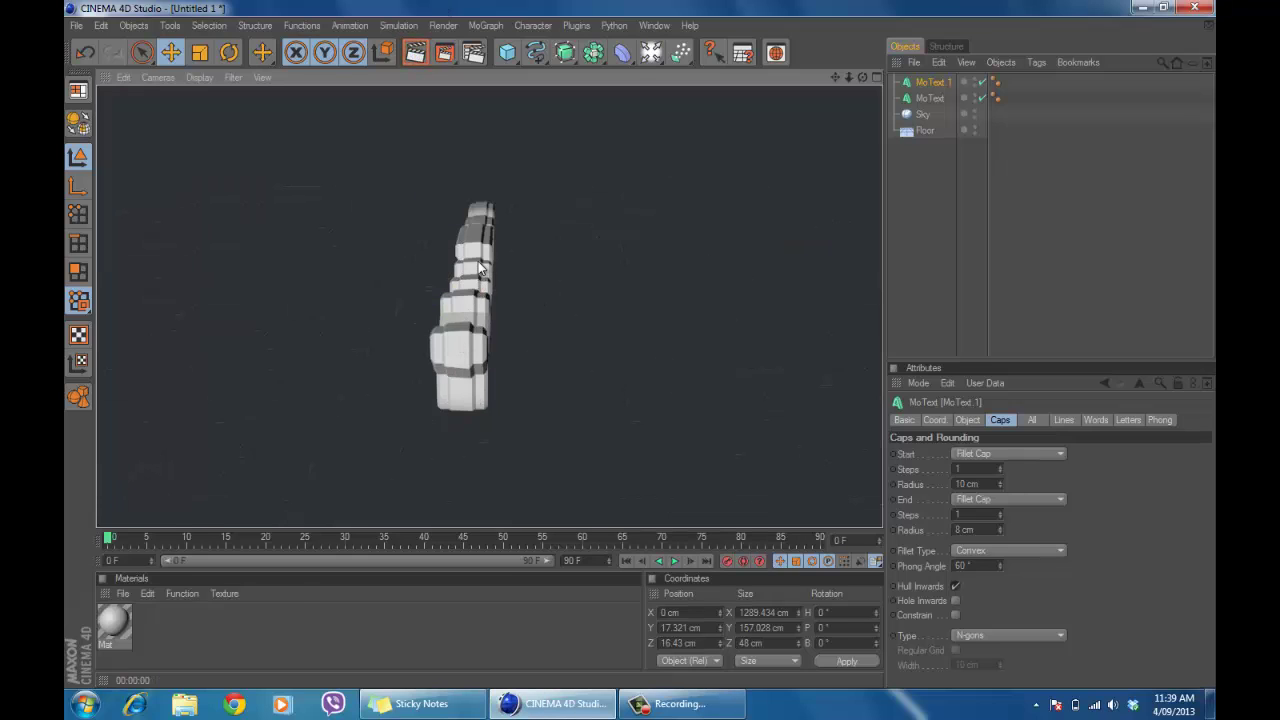
click(605, 326)
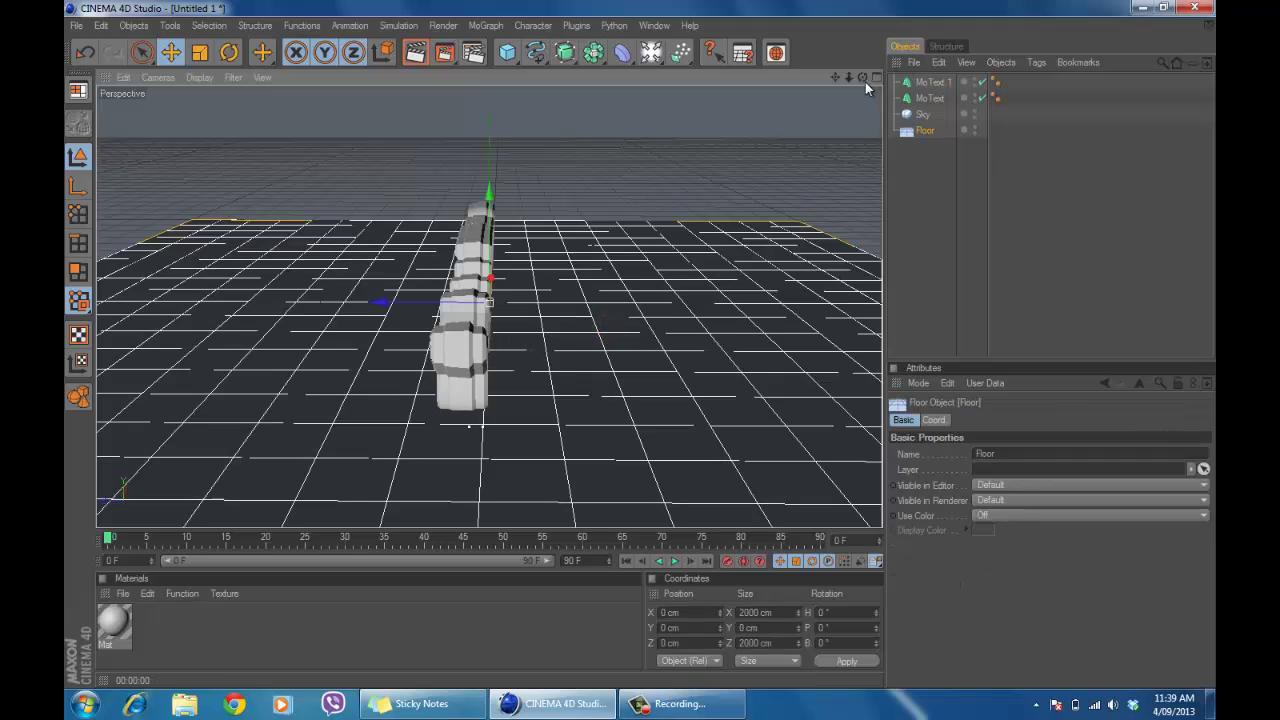
mouse_move(637, 346)
alt+mouse_down()
mouse_move(736, 350)
mouse_move(631, 346)
mouse_move(628, 357)
alt+mouse_up()
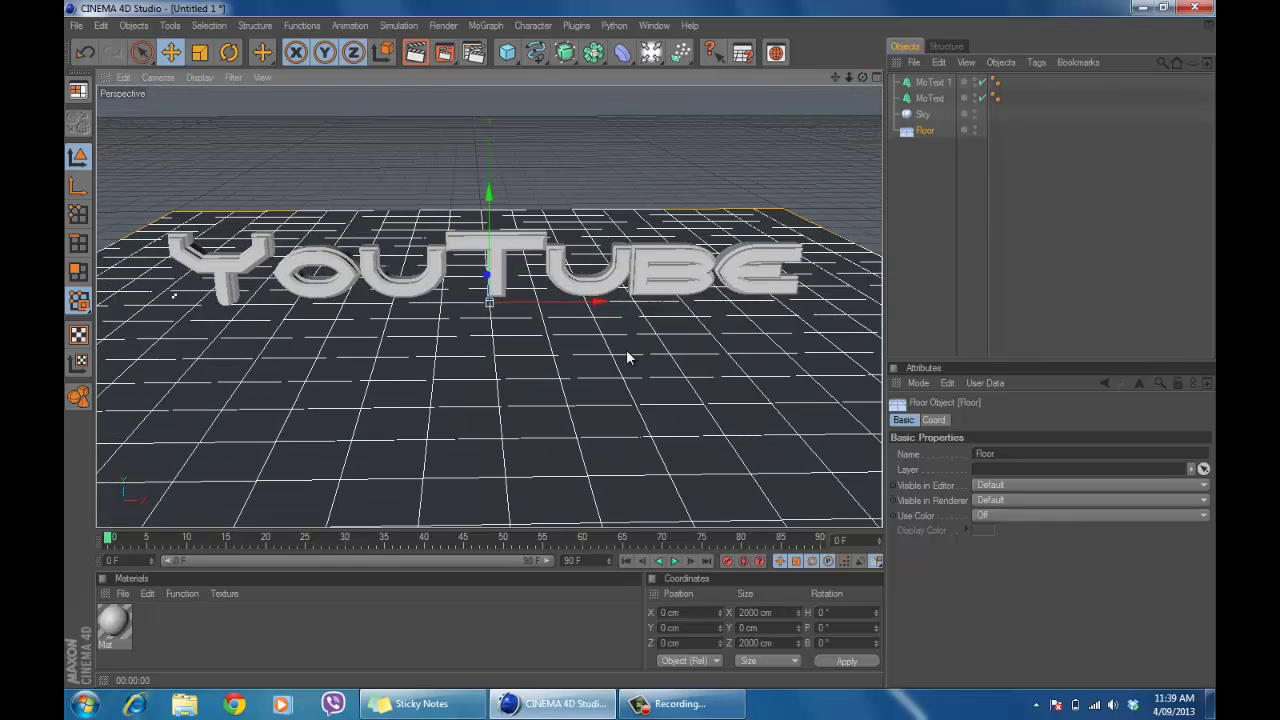
drag(864, 77, 620, 380)
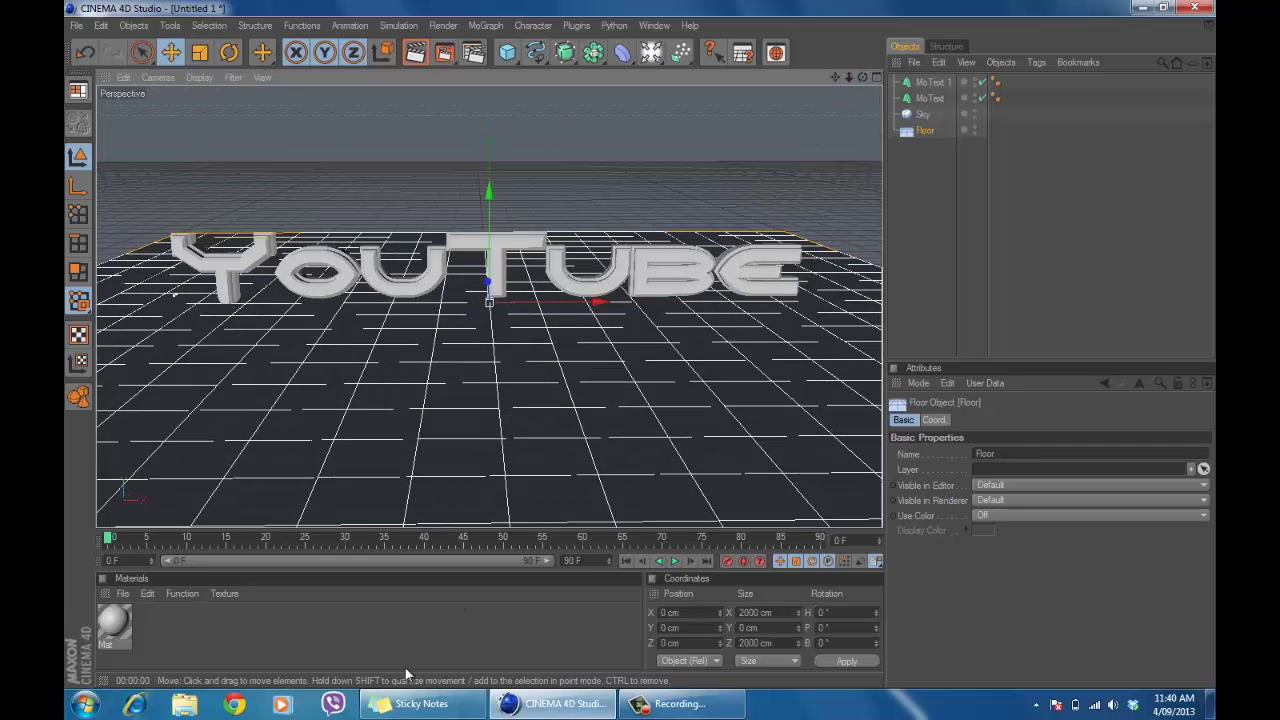
- Set the color of the material Mat to pure white, RGB 255, 255, 255
double_click(116, 622)
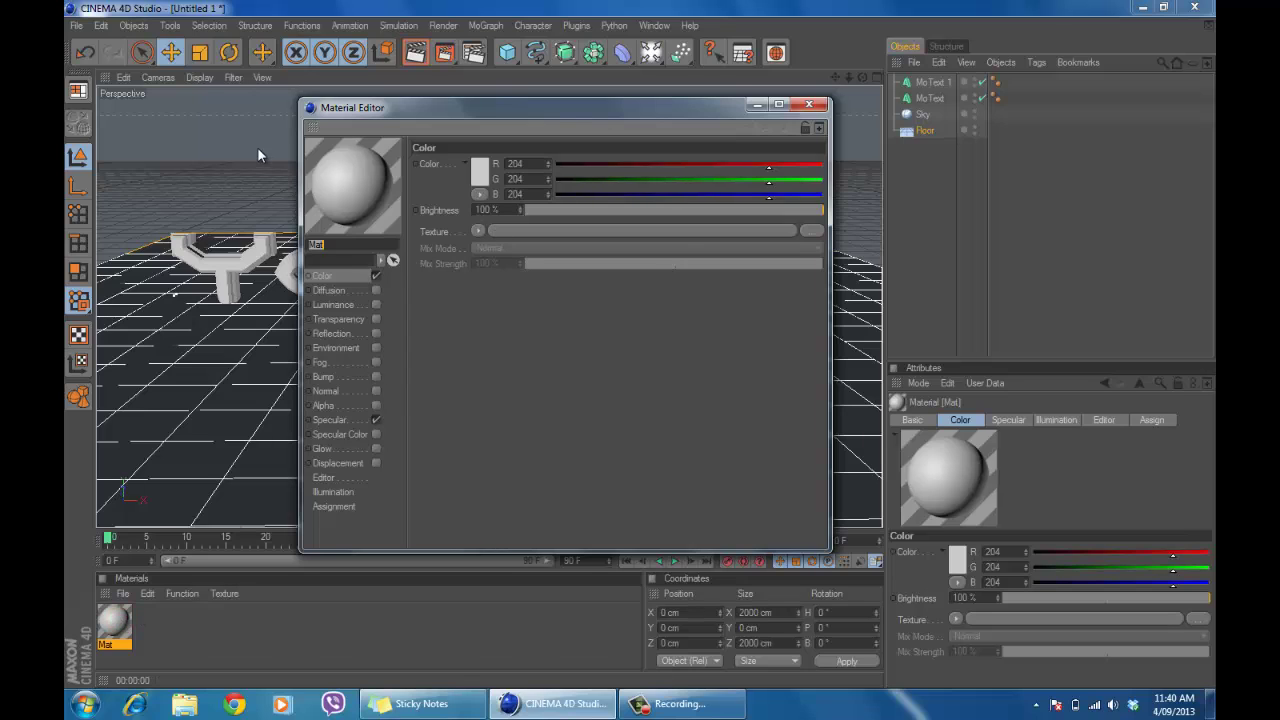
click(481, 176)
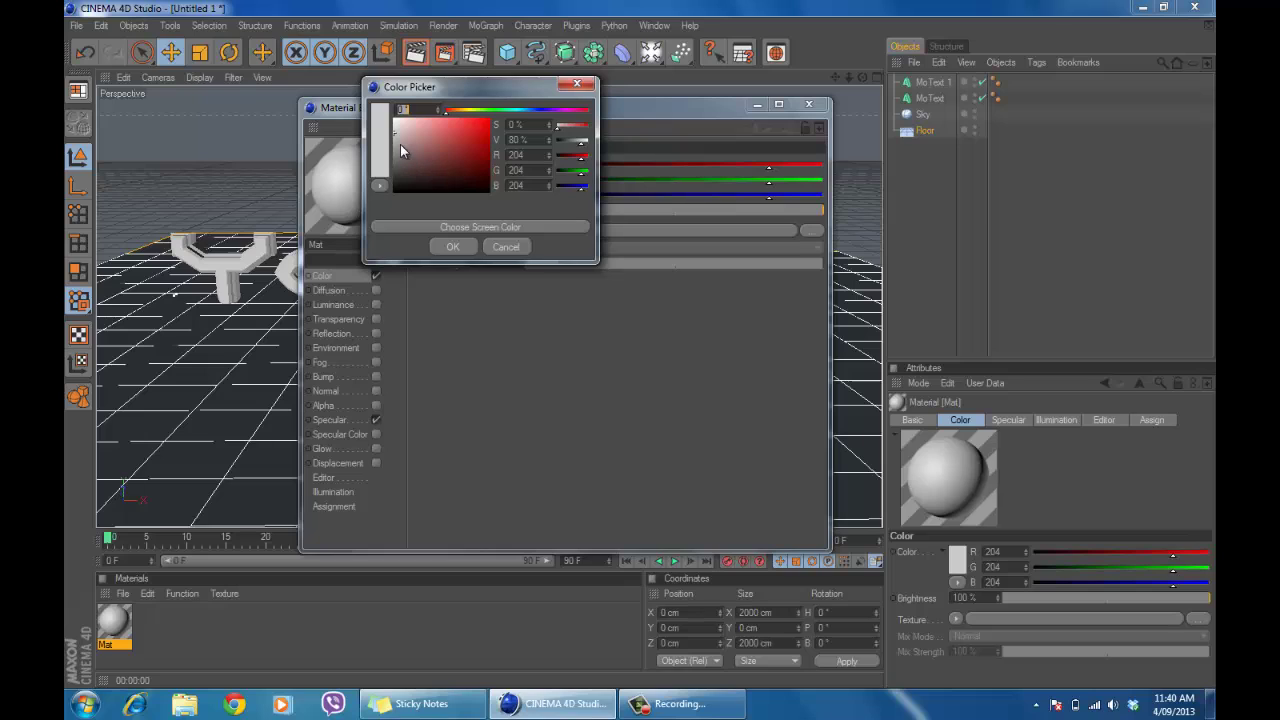
drag(396, 136, 393, 121)
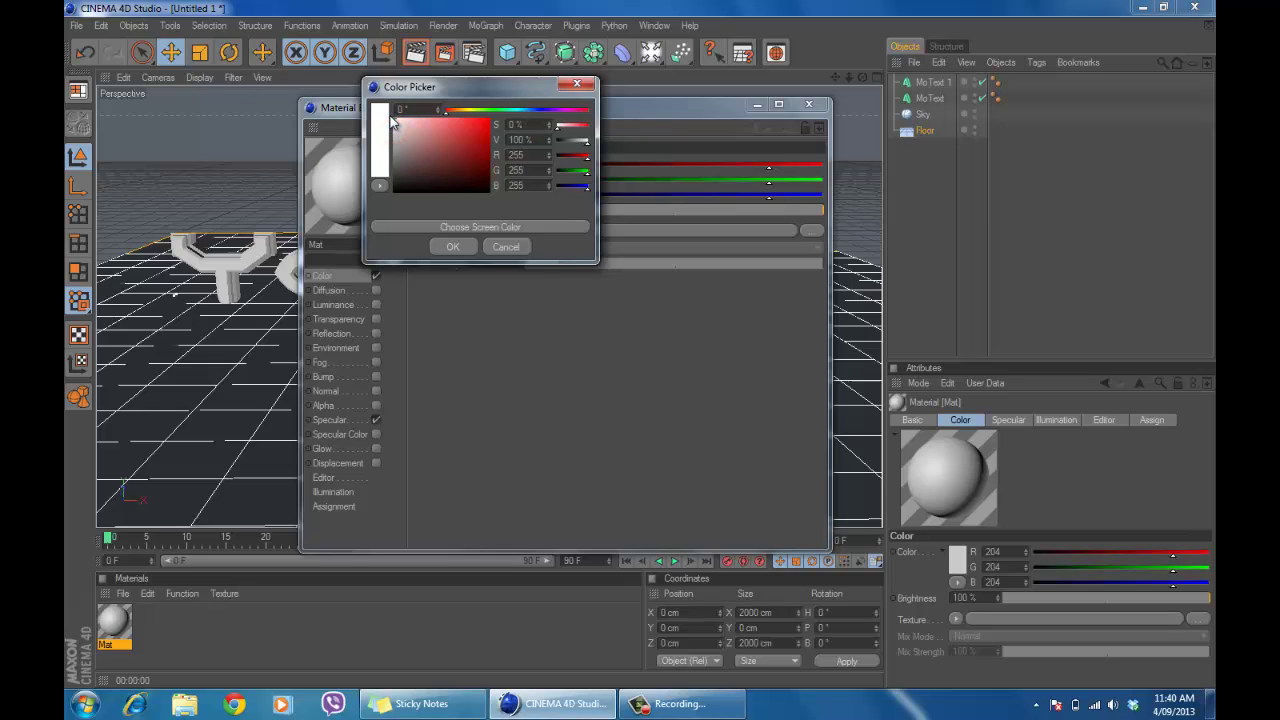
click(452, 246)
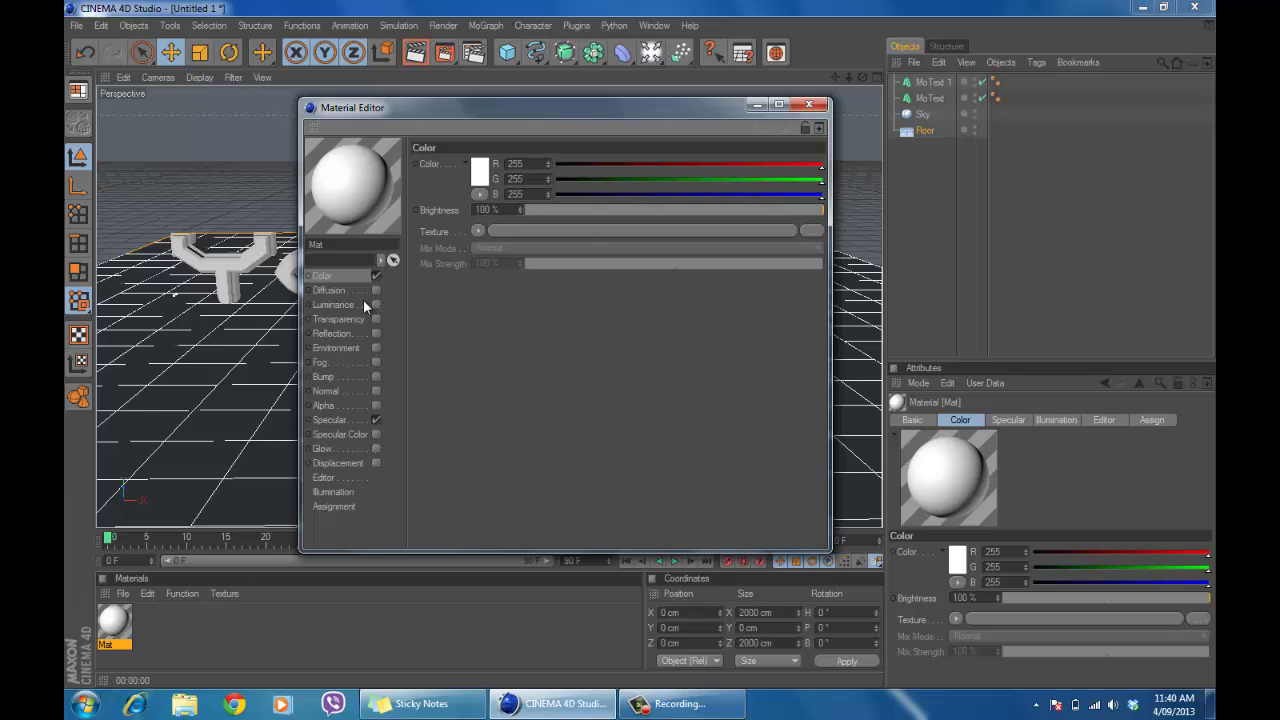
- Enable the material's Luminance channel at 65% brightness and close the Material Editor
click(375, 304)
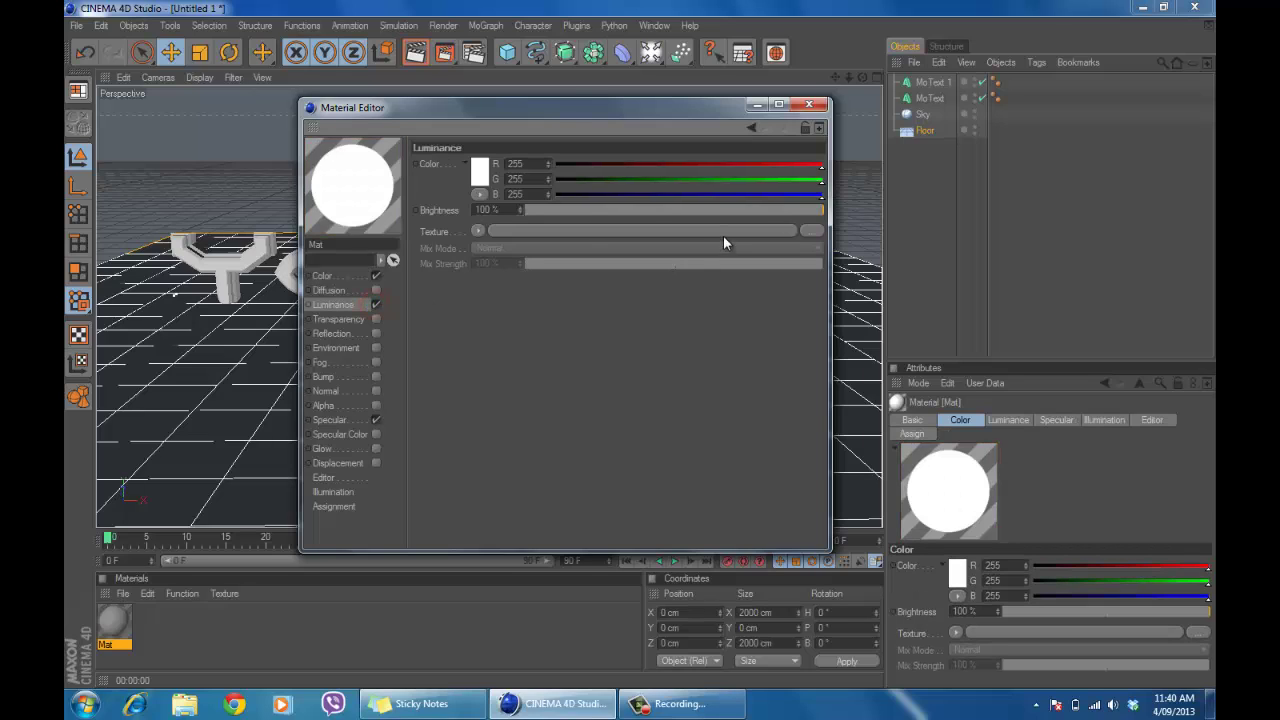
click(487, 208)
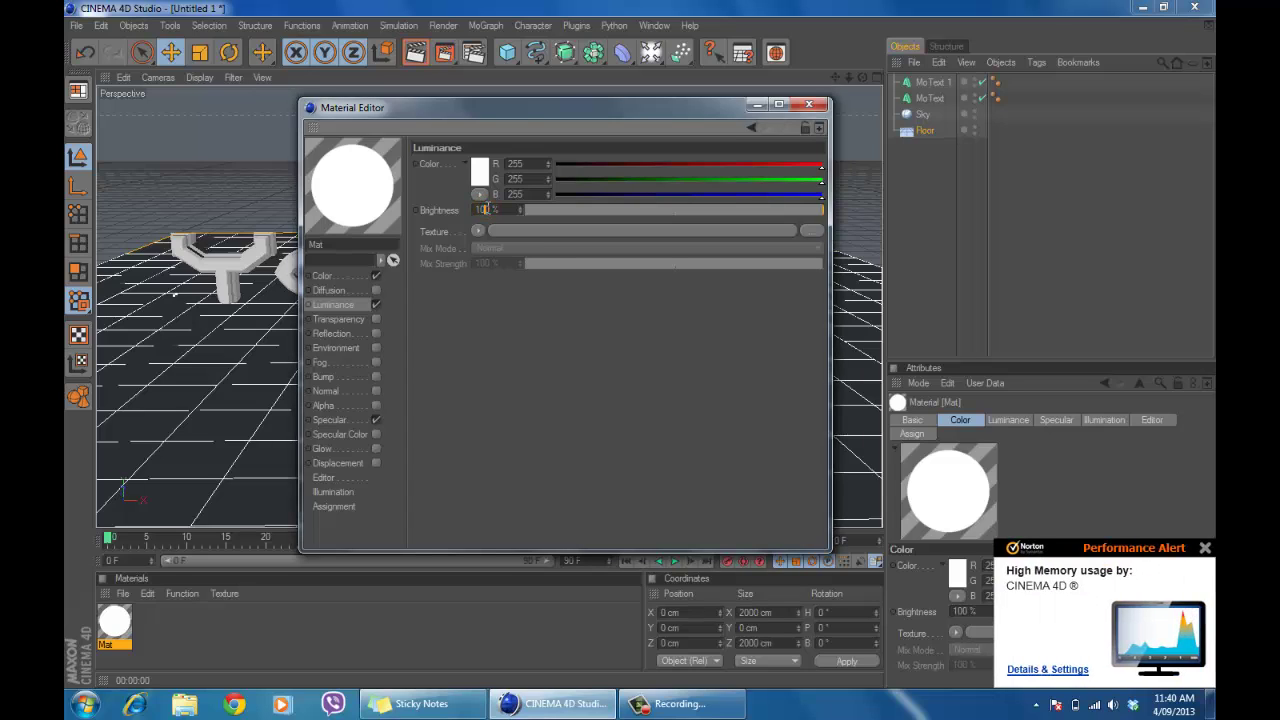
text(0)
text(5)
key(Return)
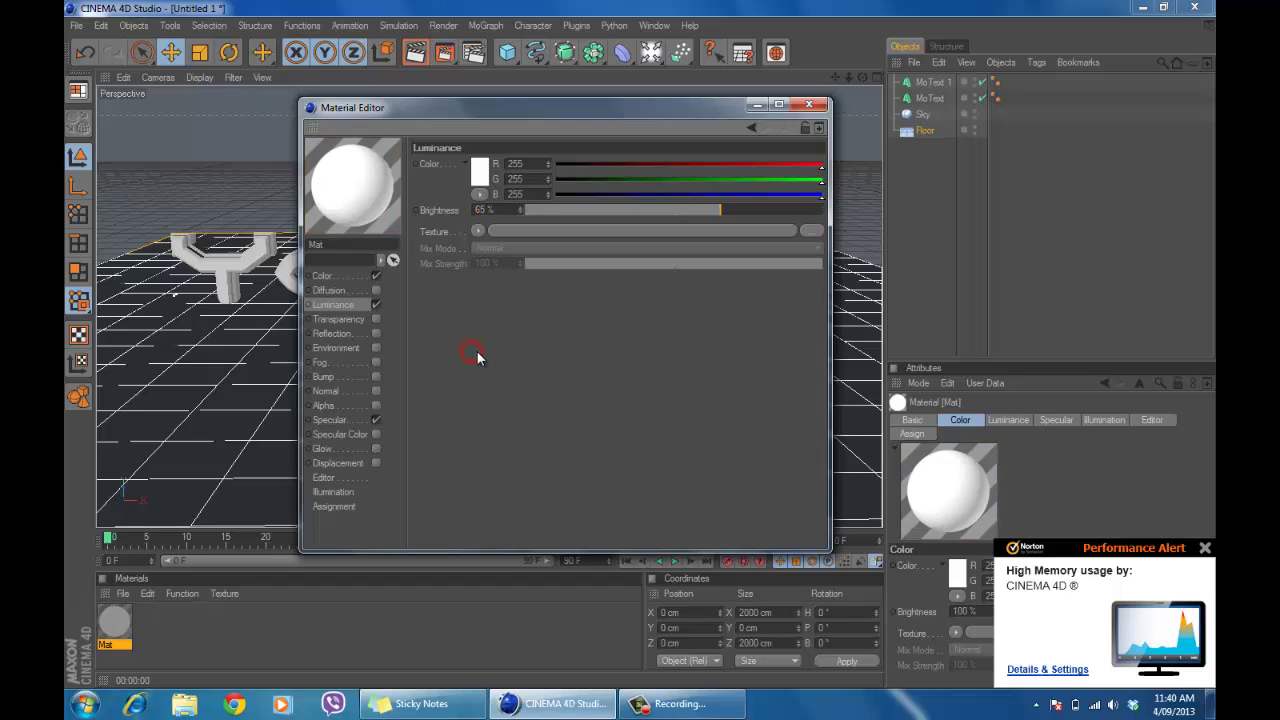
click(809, 104)
- Apply the white material to both the Floor and Sky objects and preview the scene with a viewport render
drag(117, 624, 383, 447)
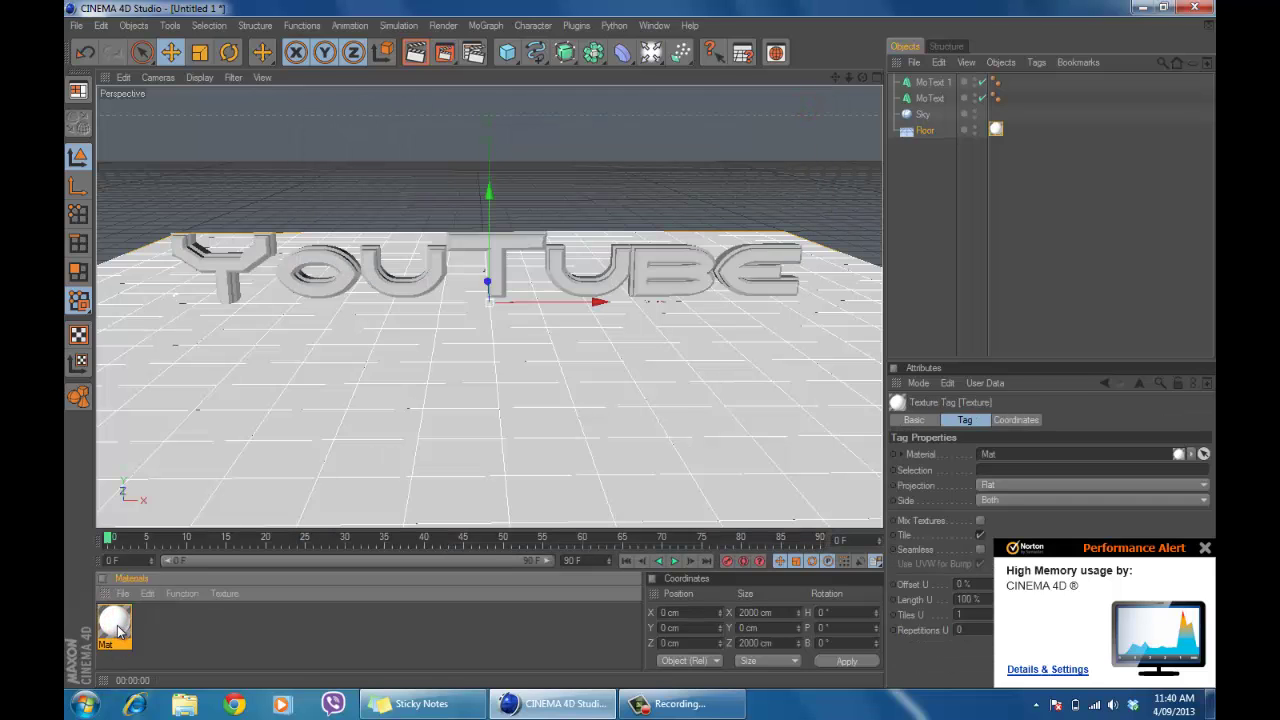
drag(115, 624, 919, 125)
drag(117, 617, 364, 318)
drag(360, 363, 931, 114)
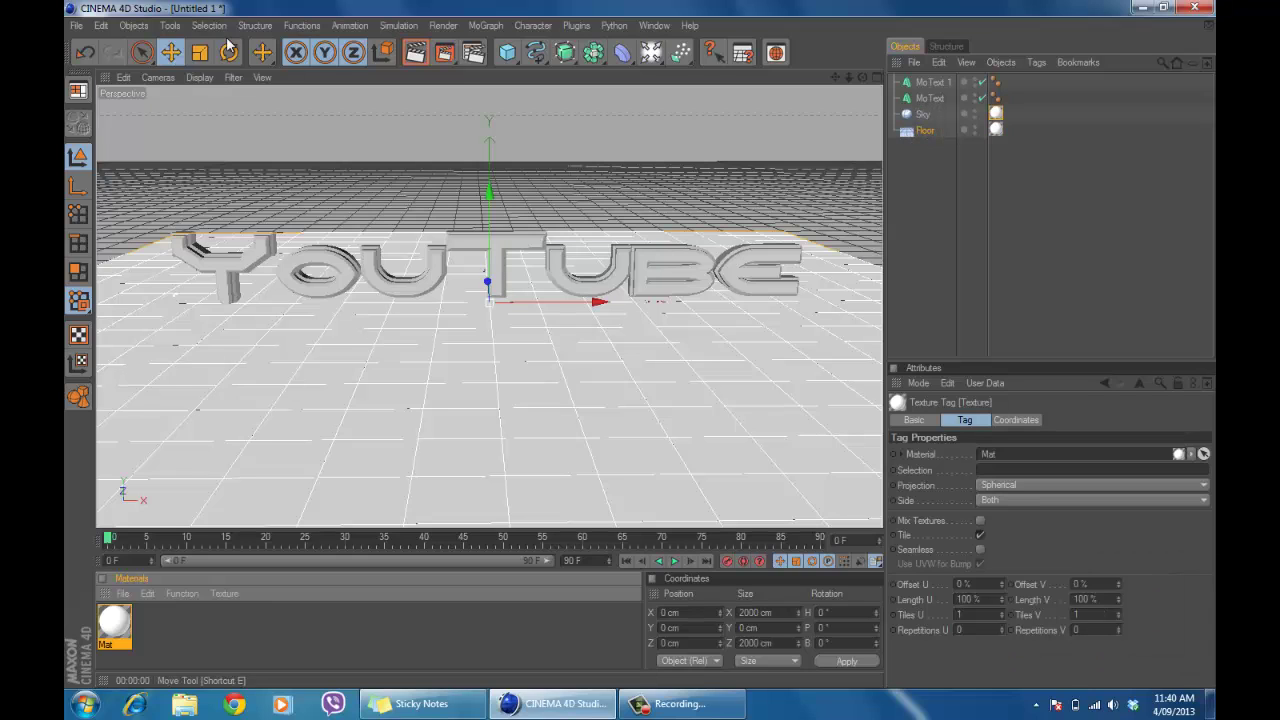
click(415, 50)
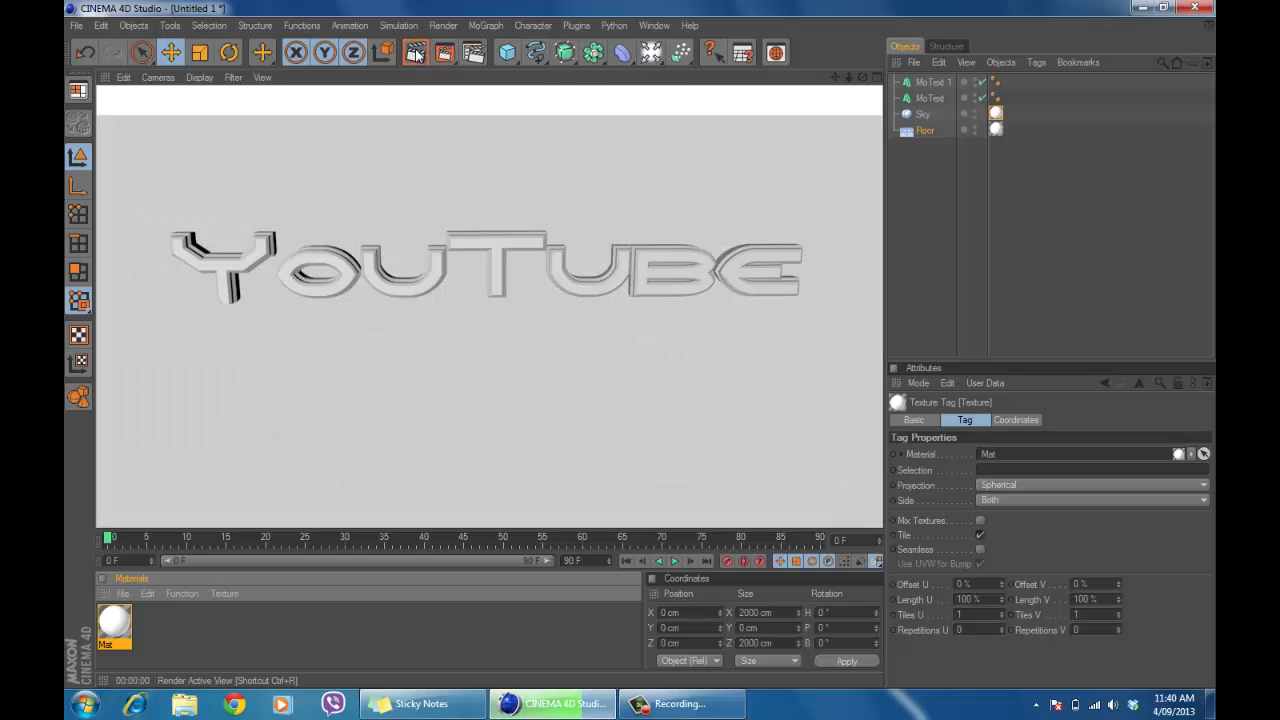
click(558, 437)
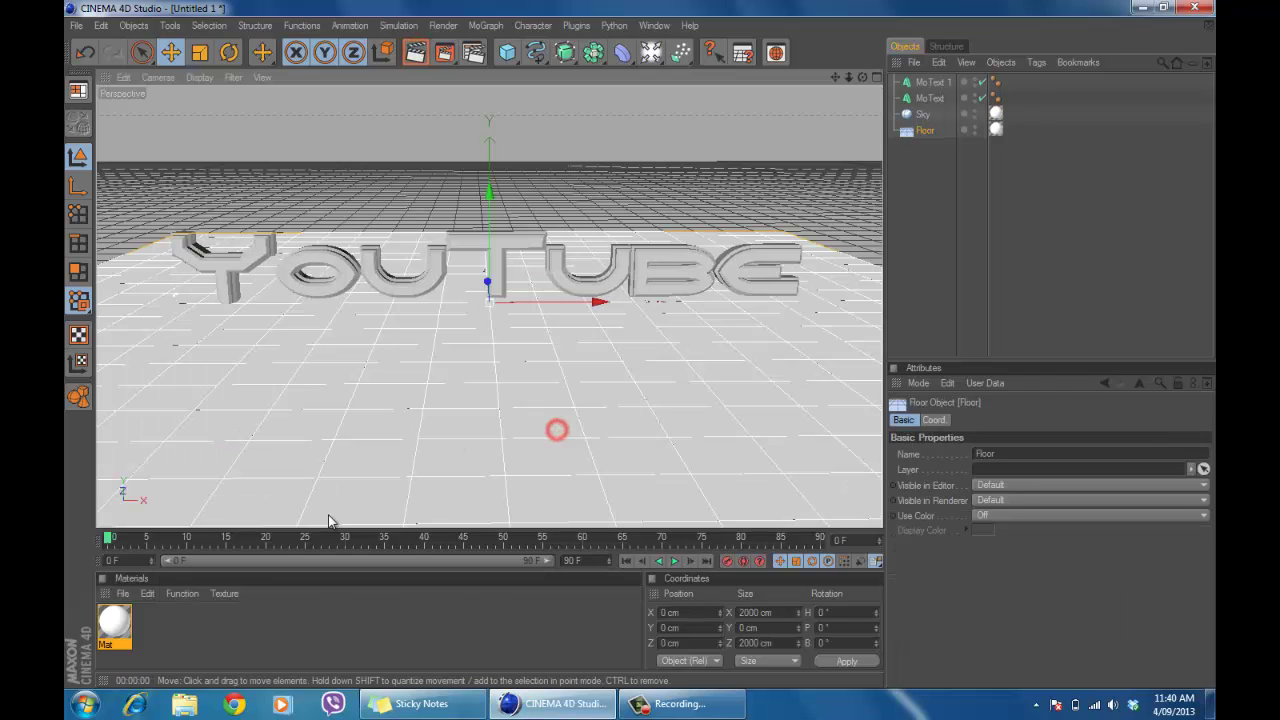
- Adjust the white material's luminance brightness, trying 30% and settling on 50%
double_click(115, 625)
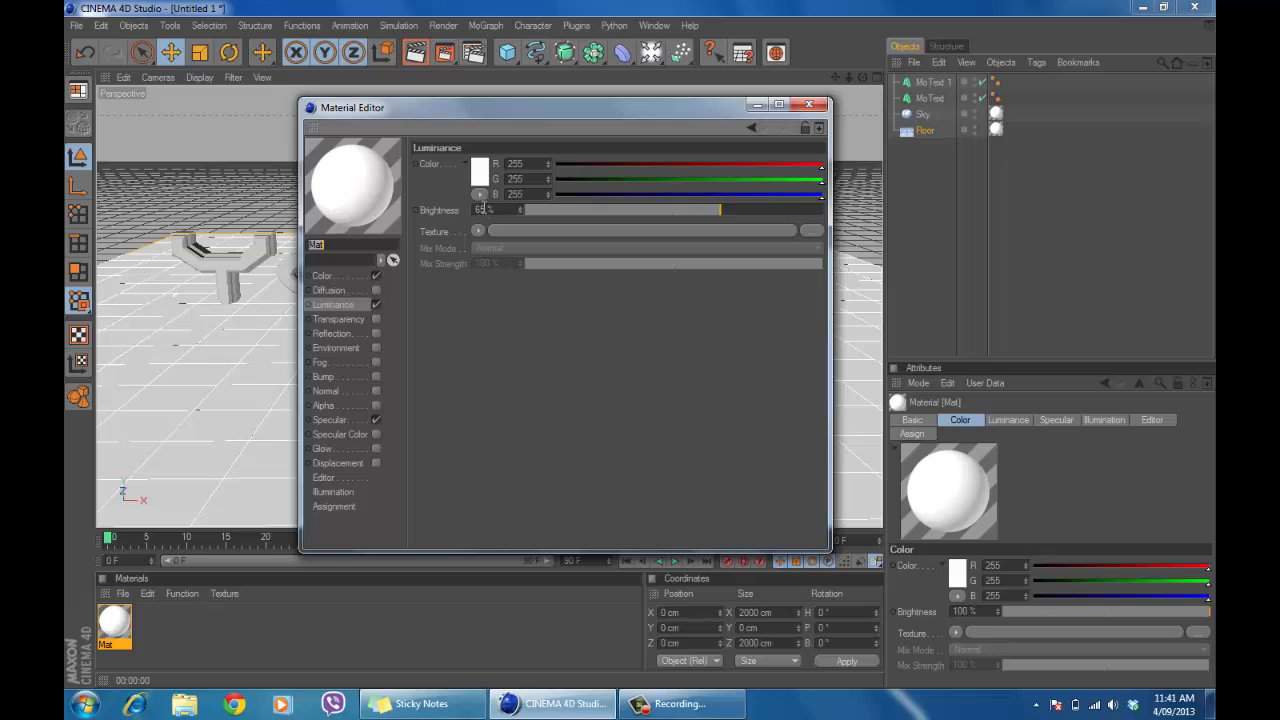
double_click(482, 209)
key(BackSpace)
text(30)
click(558, 408)
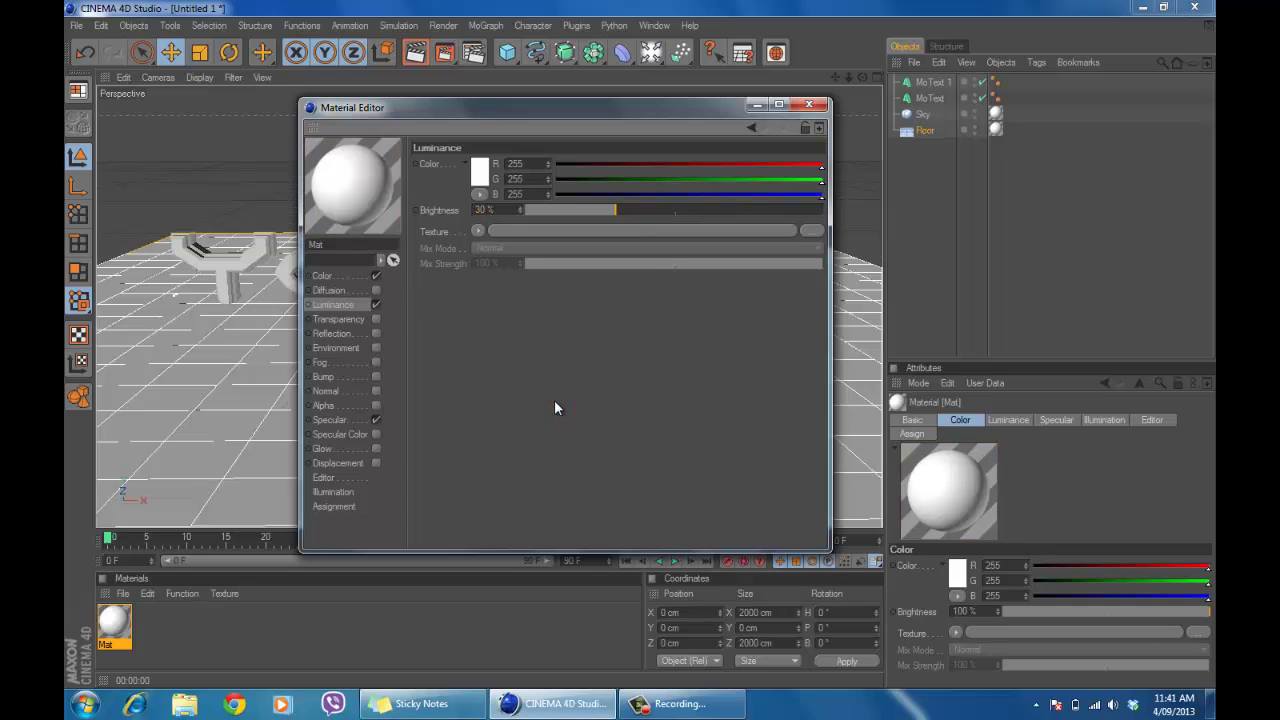
double_click(482, 209)
text(50)
click(686, 383)
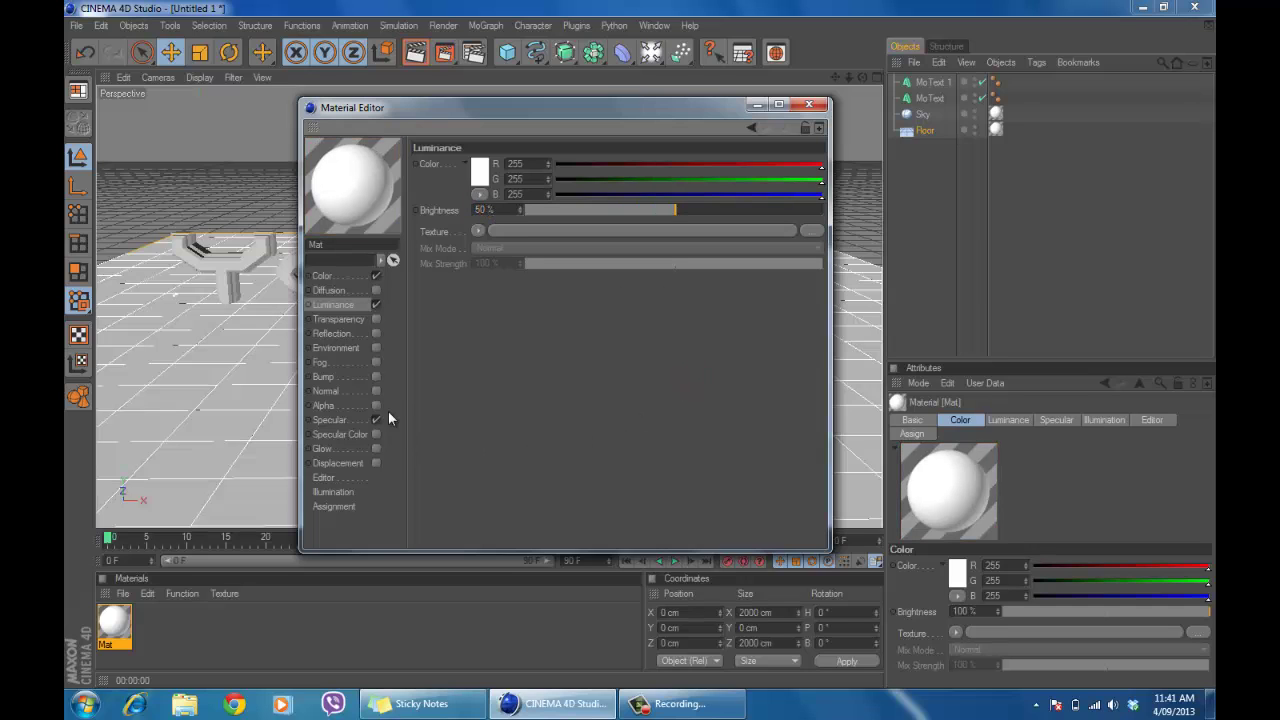
- Enable the white material's Reflection channel and adjust its brightness, trying 65% and settling on 55%
click(377, 333)
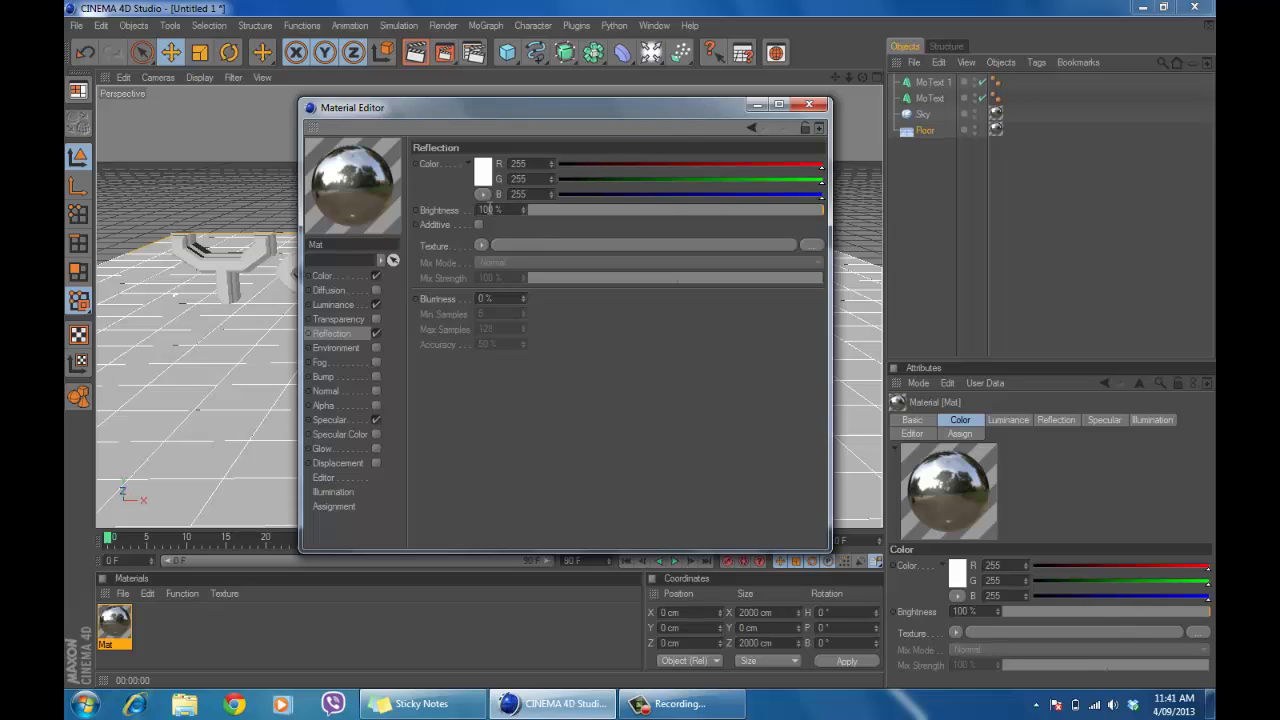
double_click(487, 209)
key(BackSpace)
text(65)
key(Return)
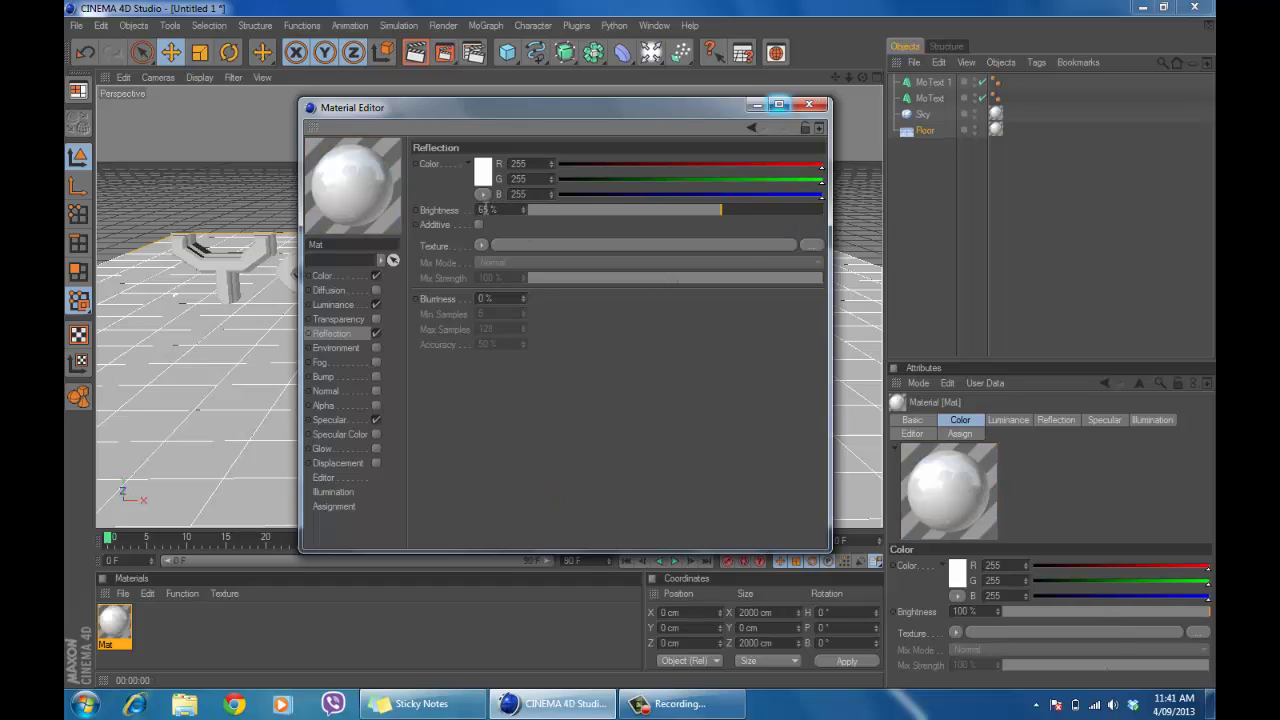
text(55)
key(Return)
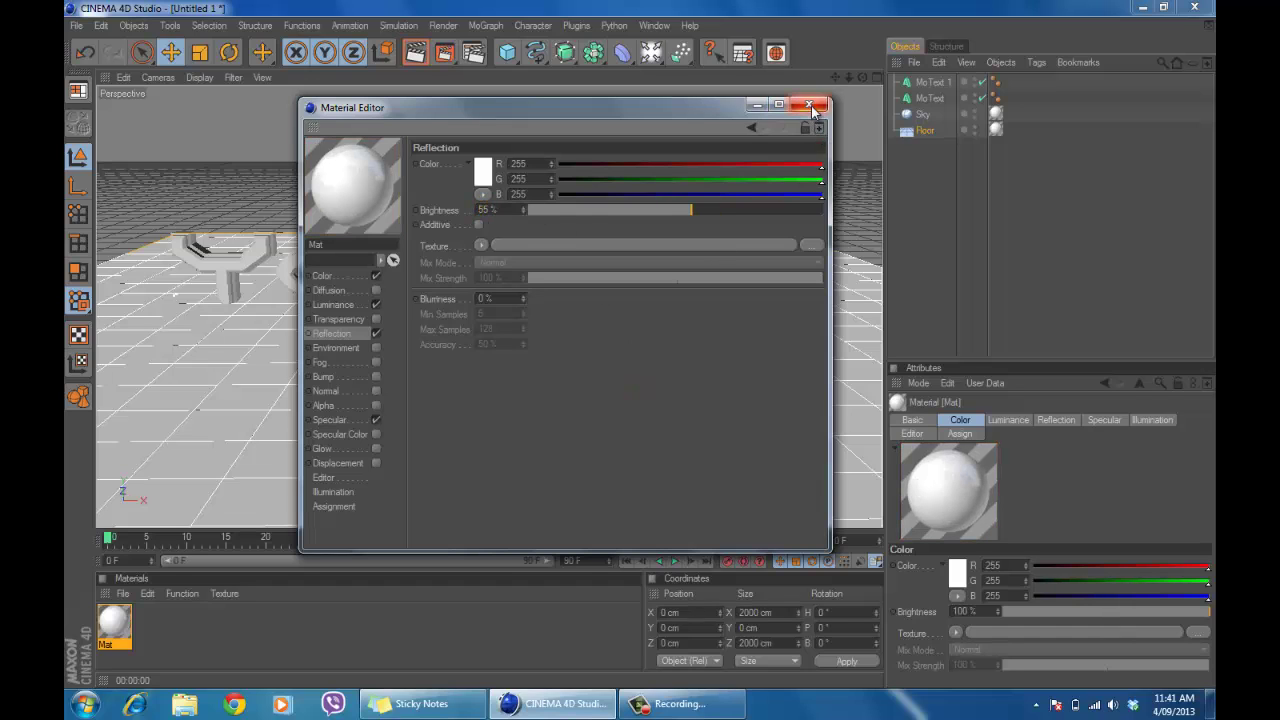
- Close the white material's editor and preview the reflective floor with a viewport render
click(809, 104)
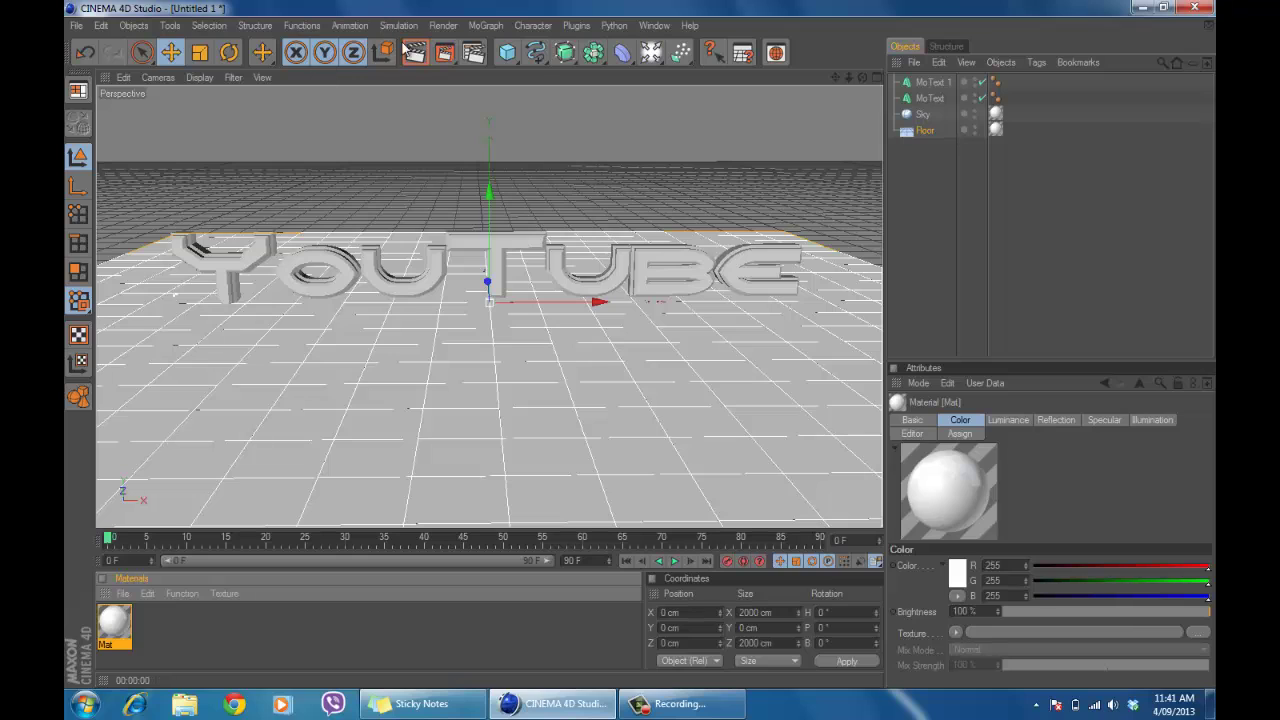
click(415, 52)
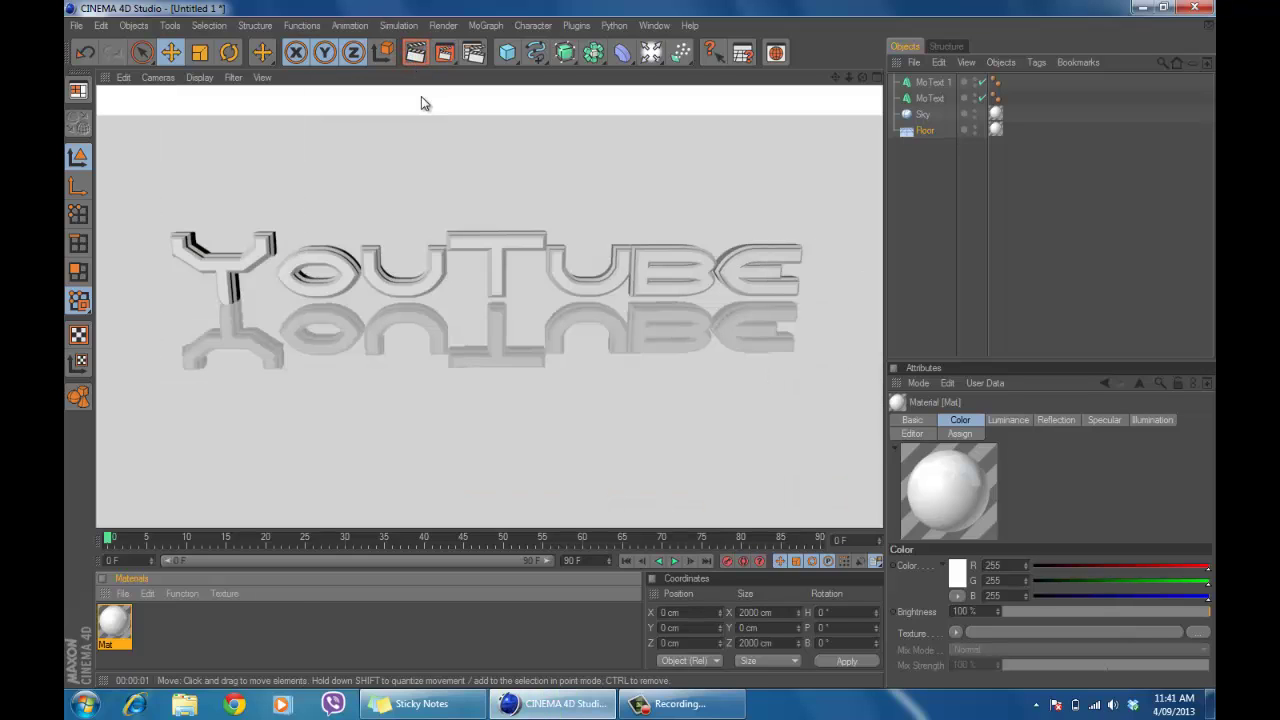
click(620, 364)
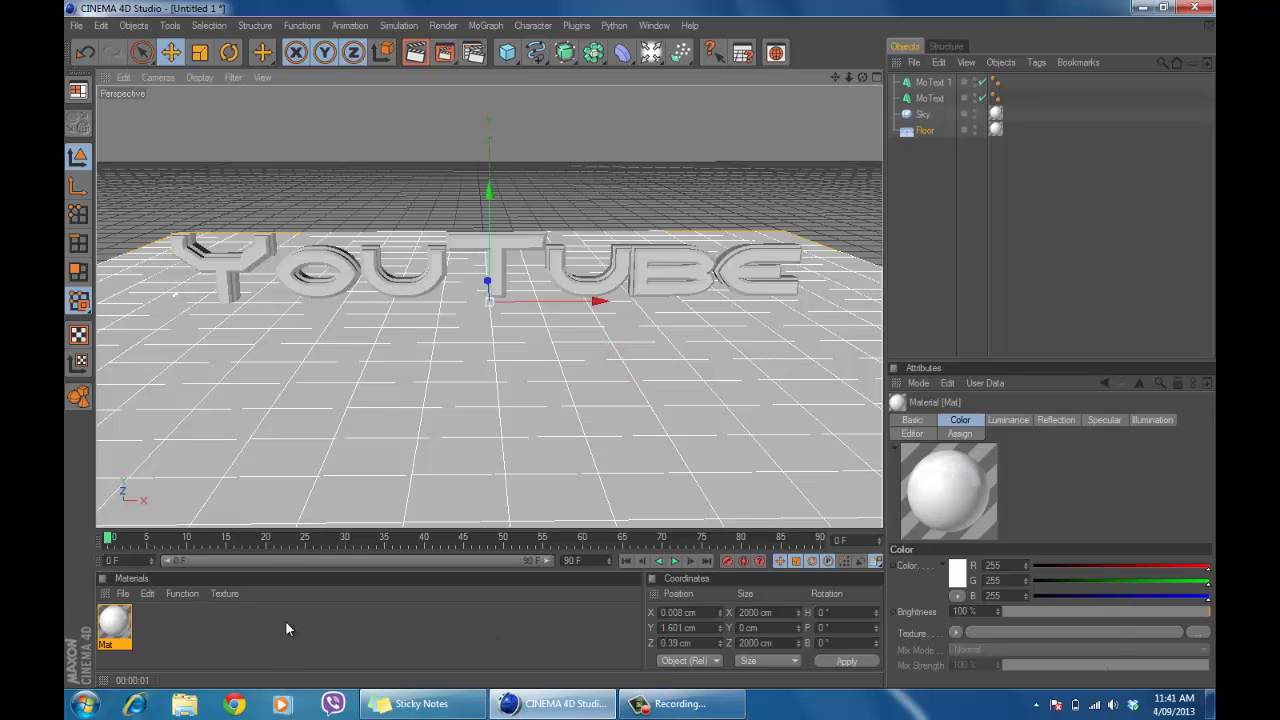
- Create a second material and set its color to bright green (R 0, G 255, B 4)
double_click(263, 647)
double_click(114, 622)
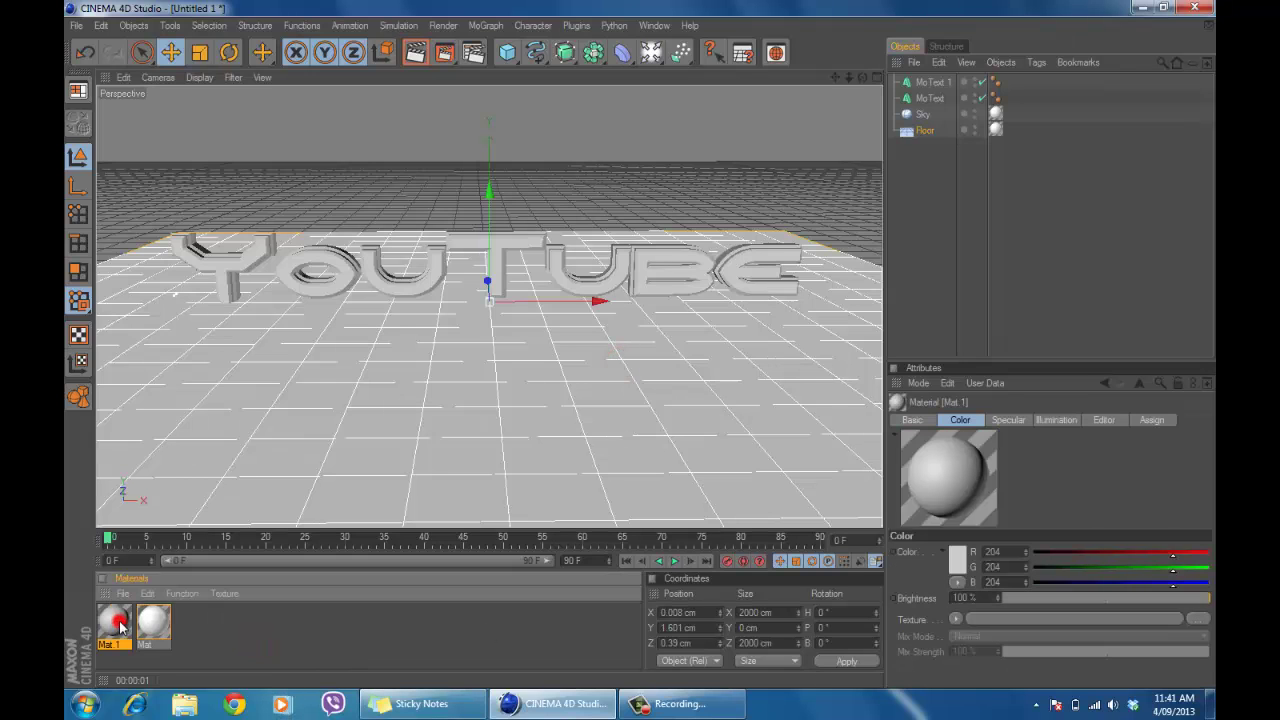
click(330, 278)
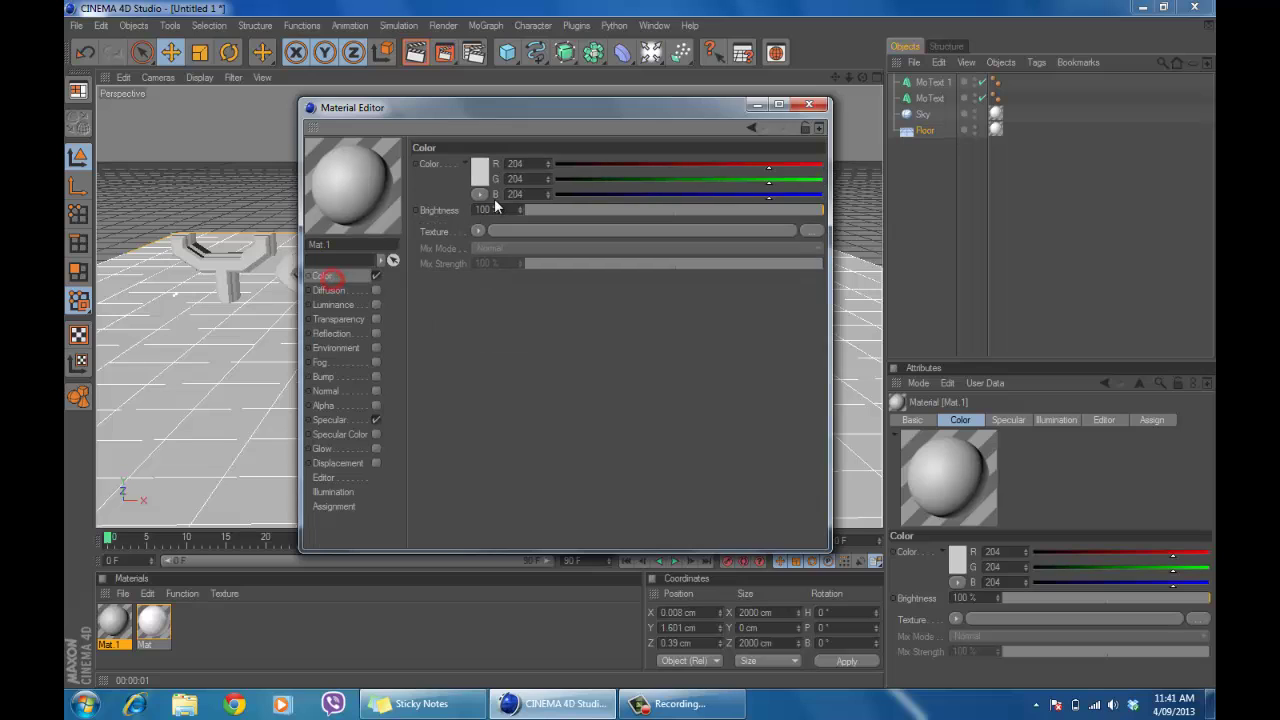
click(482, 172)
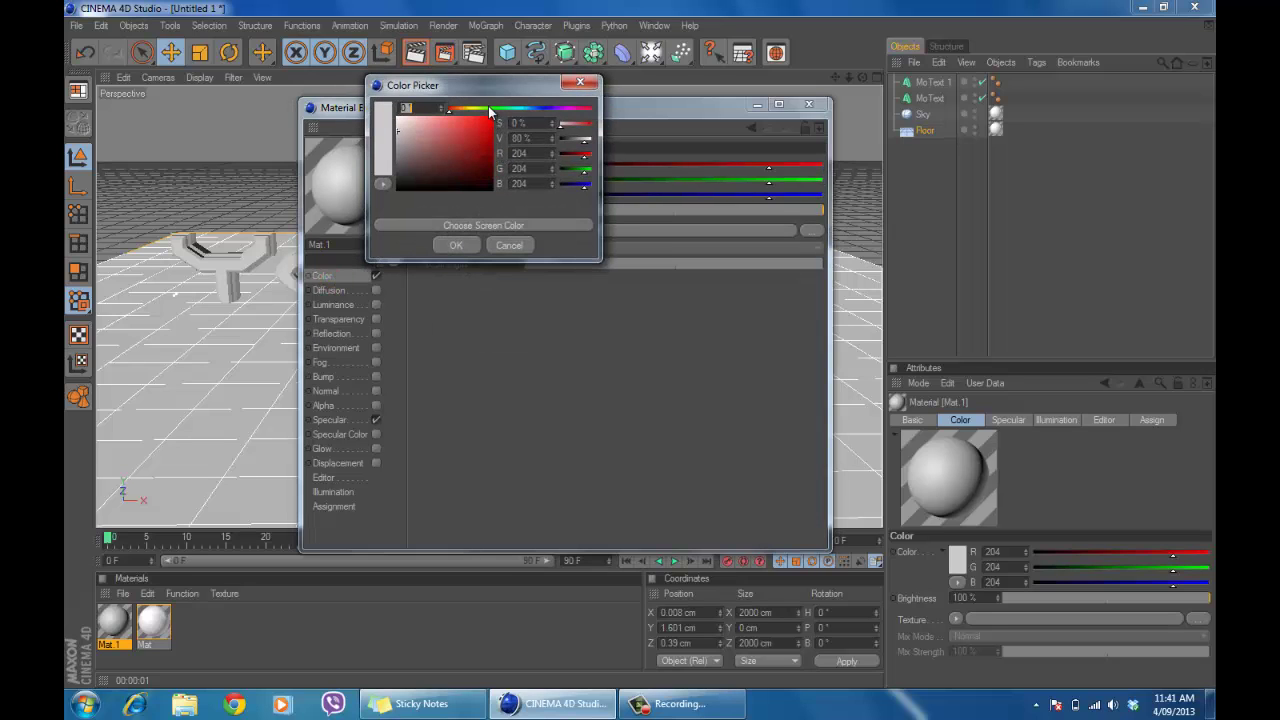
click(496, 109)
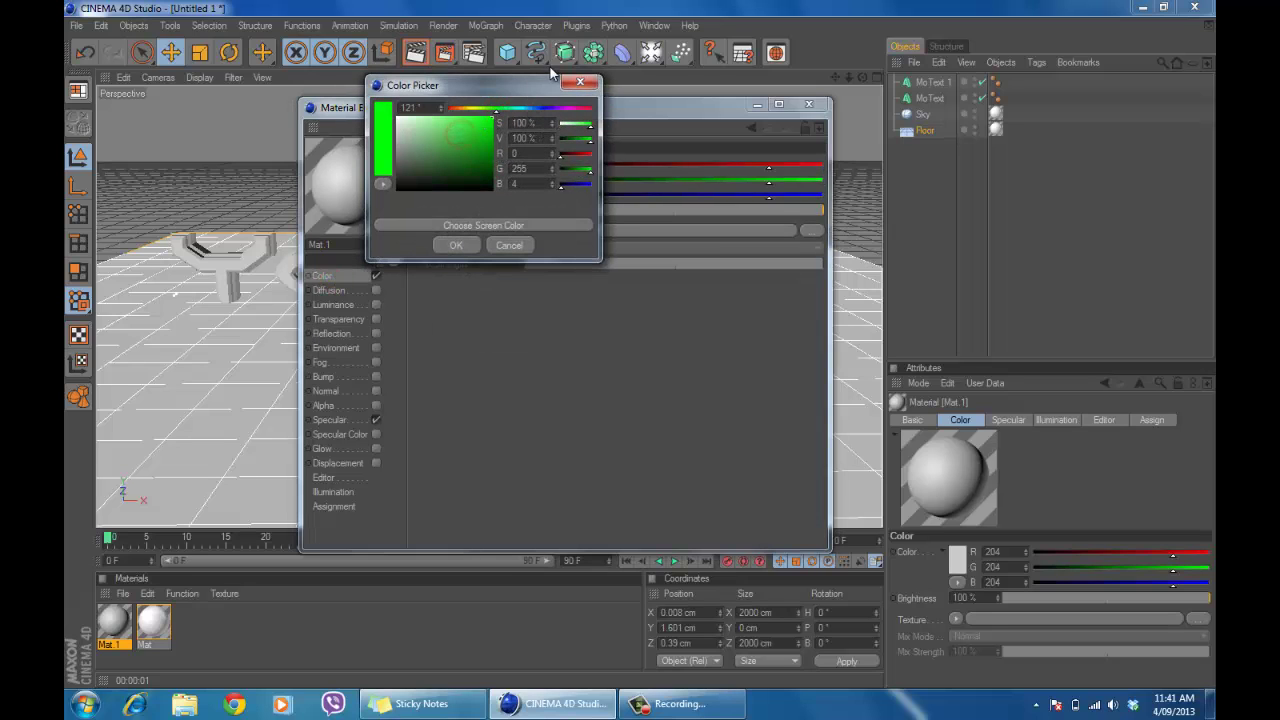
click(455, 246)
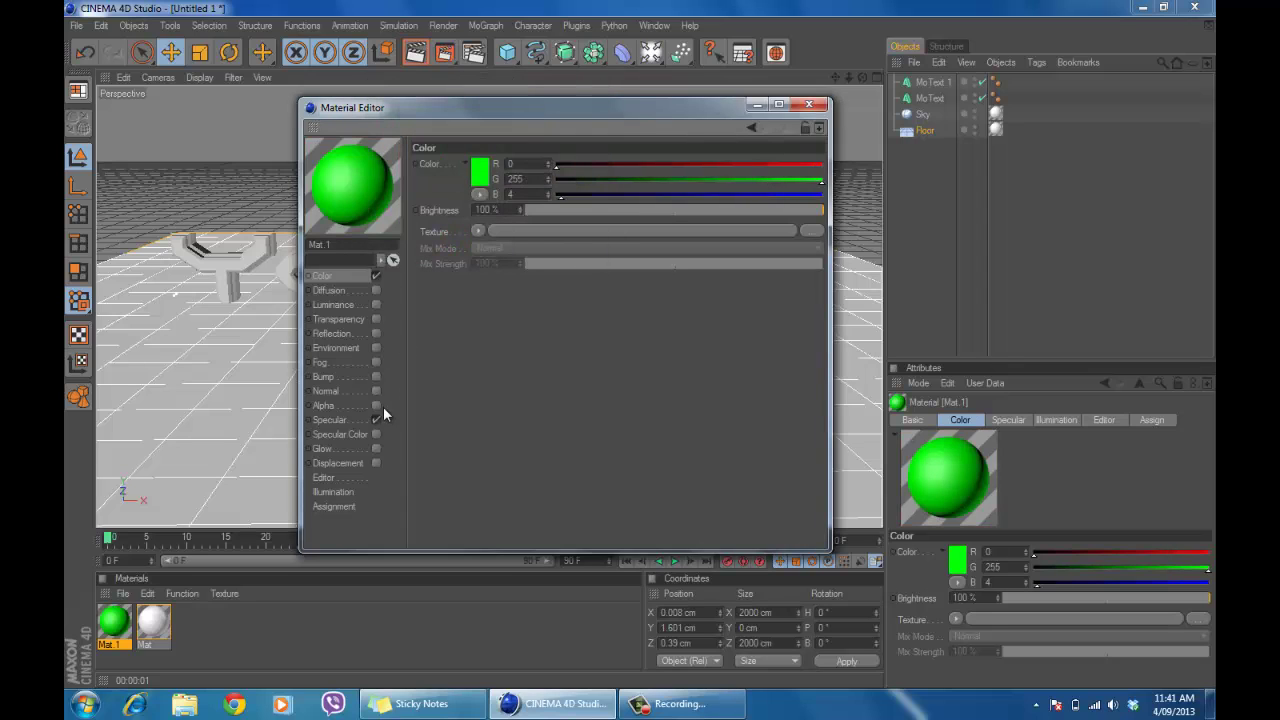
- Enable the green material's Glow channel with 10% inner strength and 100% outer strength
click(375, 449)
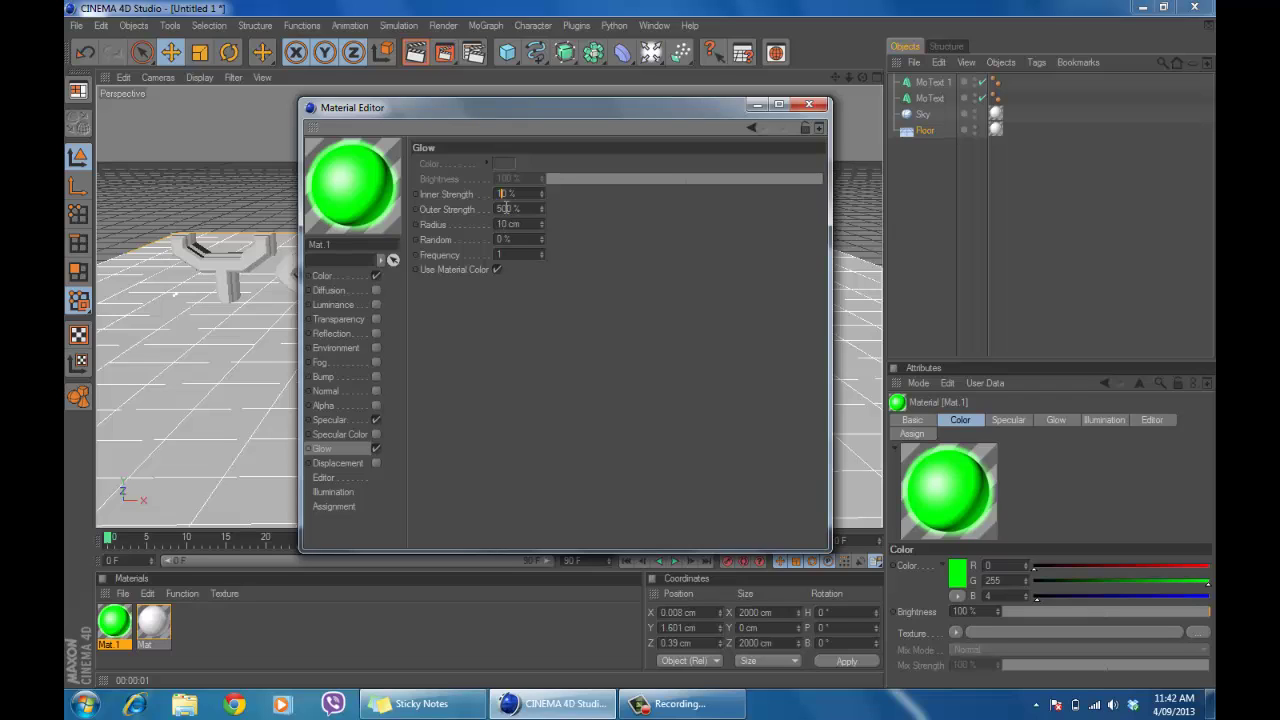
text(4)
key(Return)
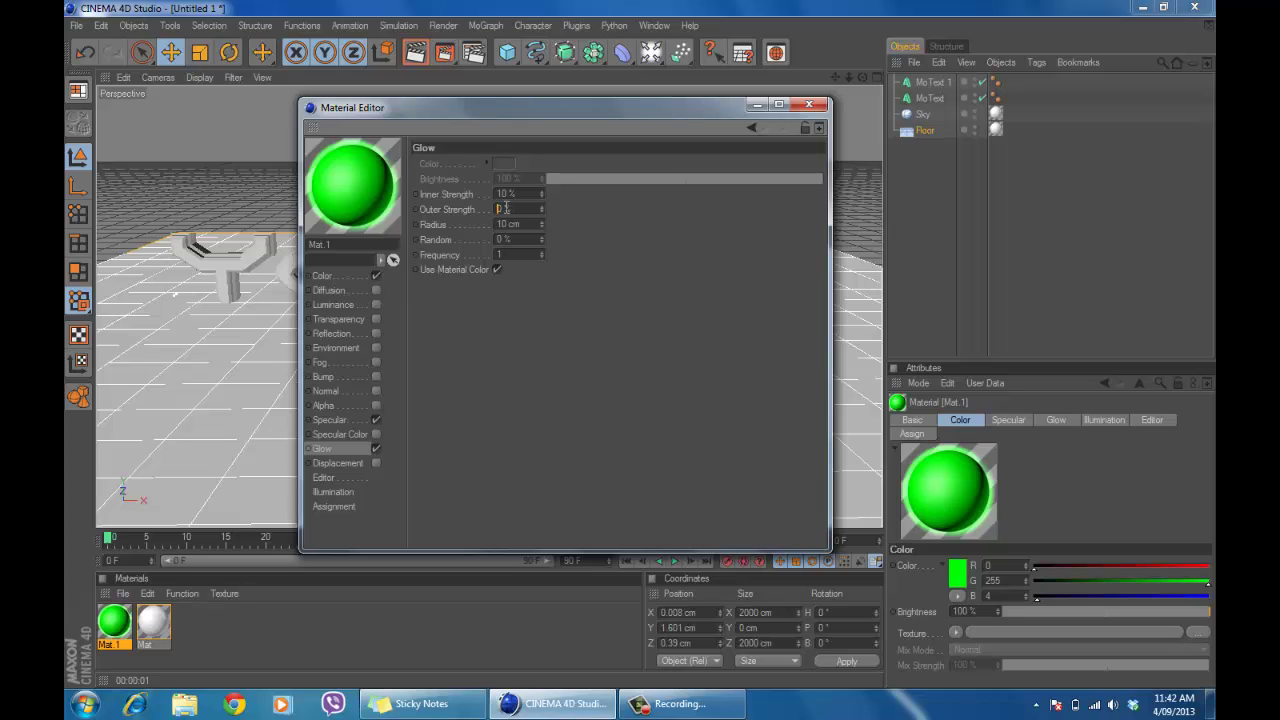
text(5)
click(611, 380)
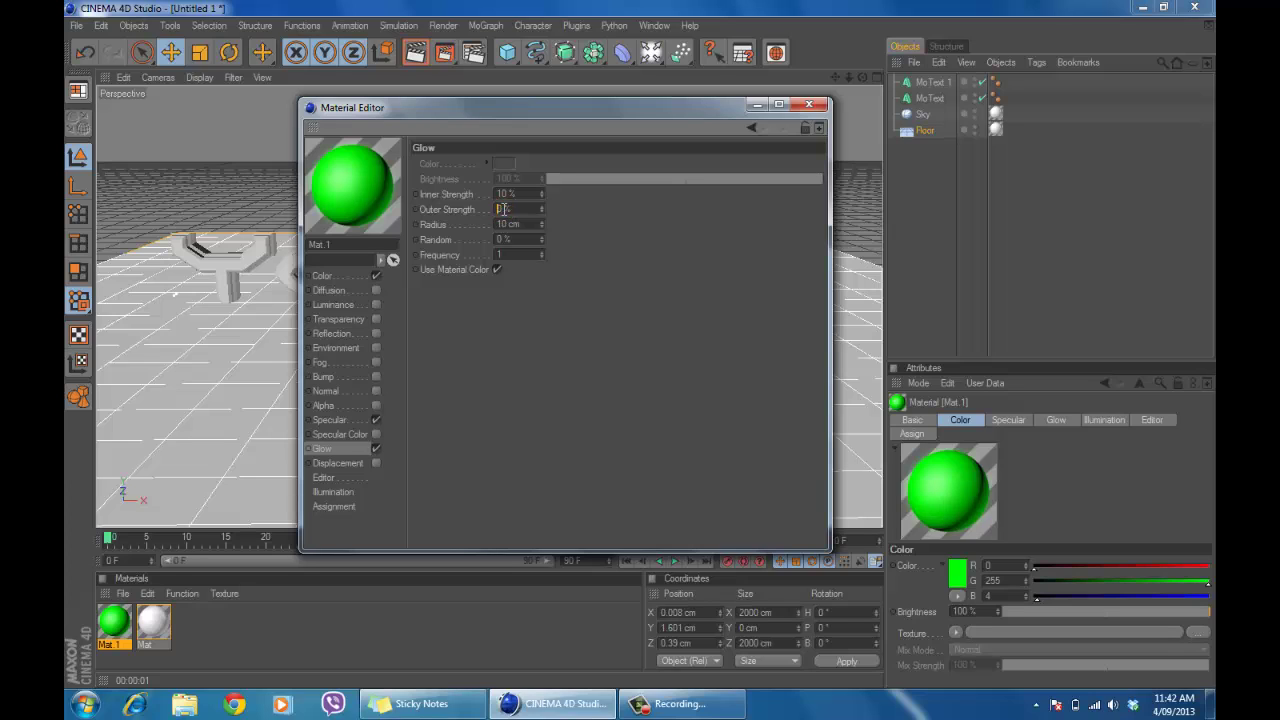
click(554, 344)
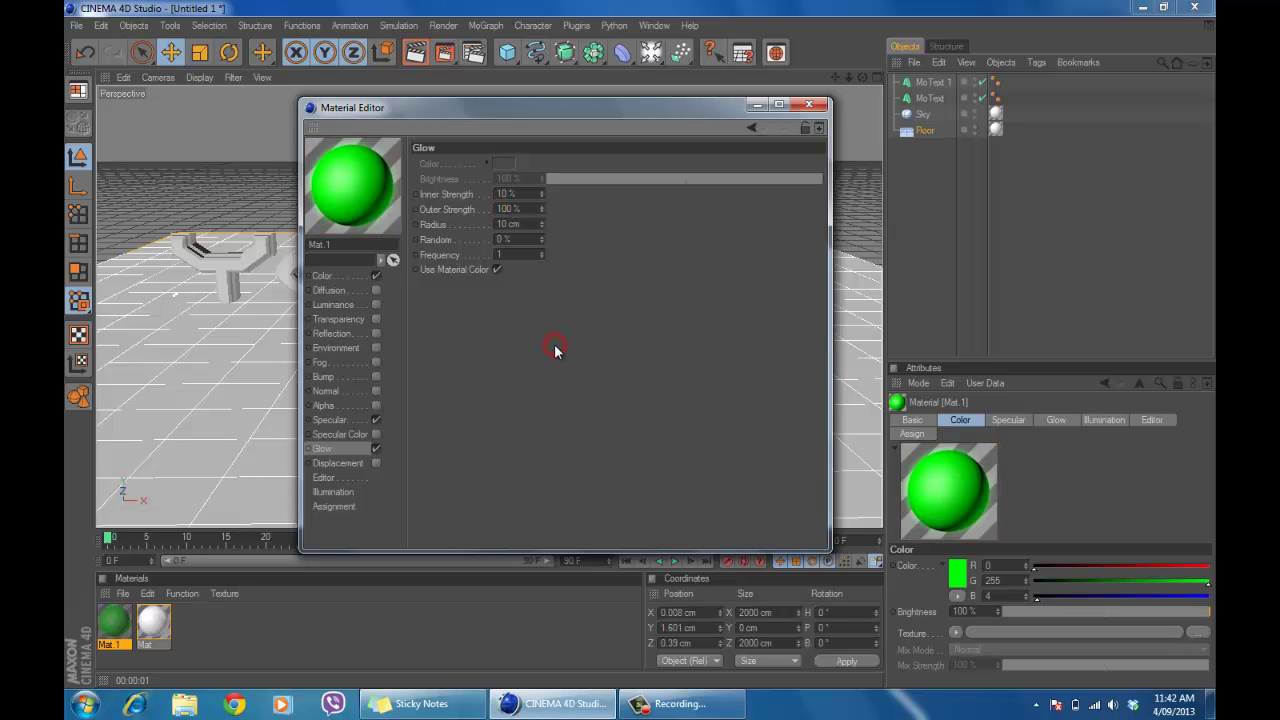
- Close the Material Editor and apply the green material to the front text object, MoText
click(808, 105)
drag(113, 622, 225, 282)
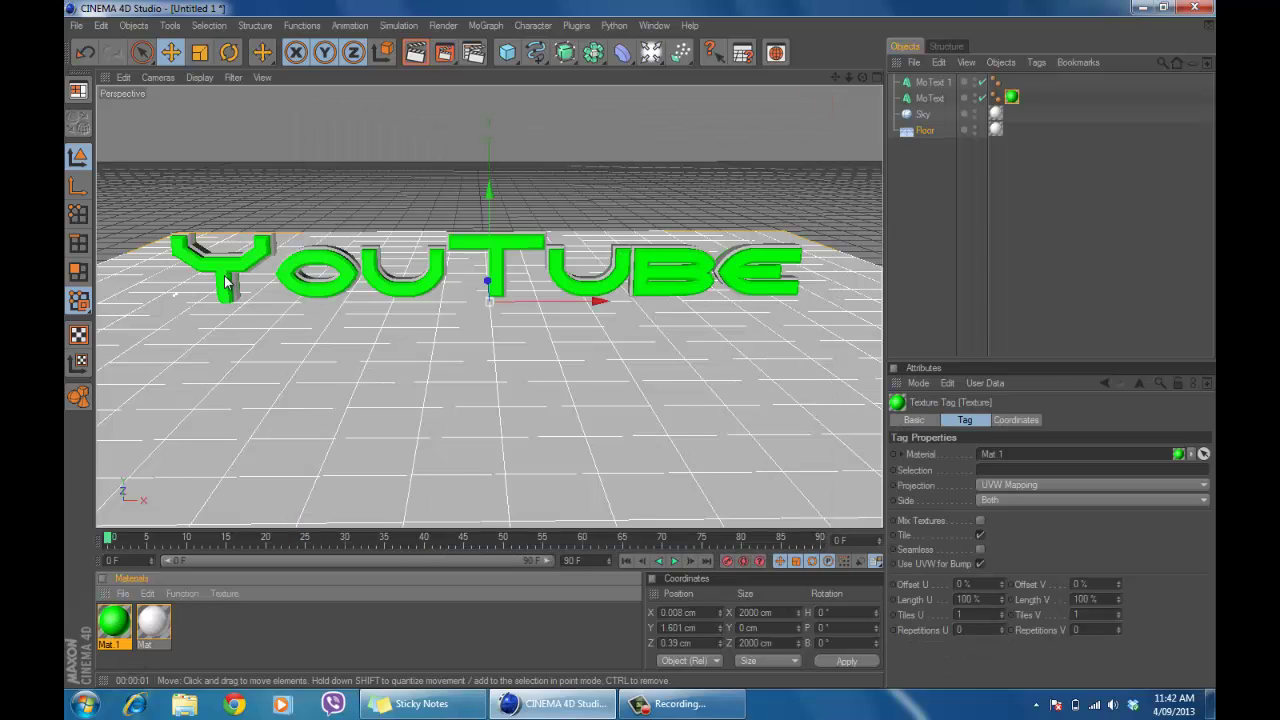
- Create a third material and set its color to blue (R 0, G 136, B 255)
double_click(237, 648)
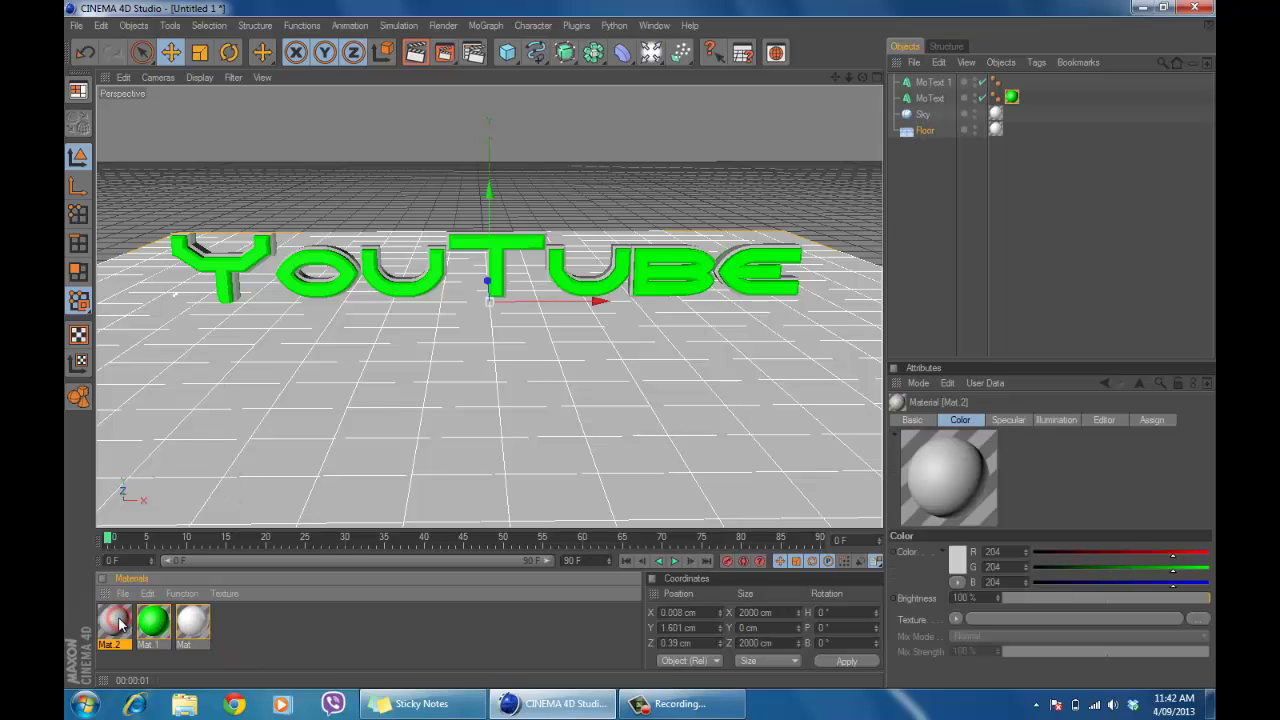
double_click(118, 624)
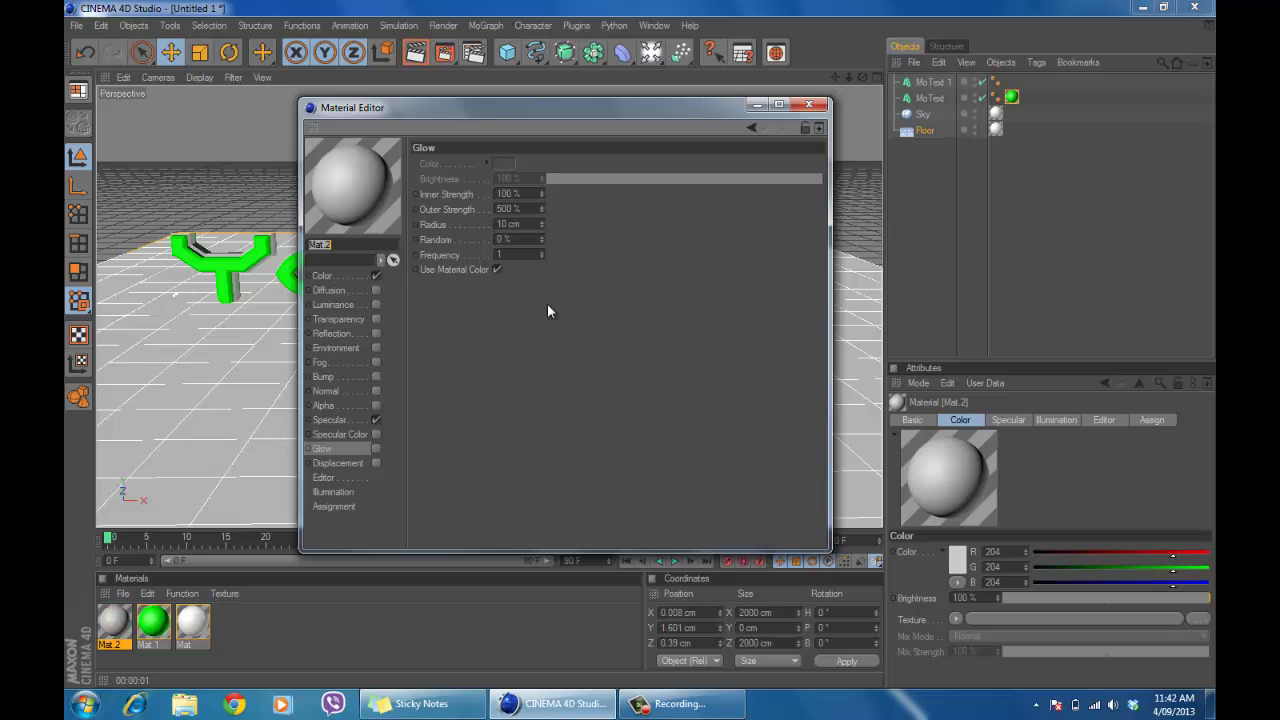
click(353, 275)
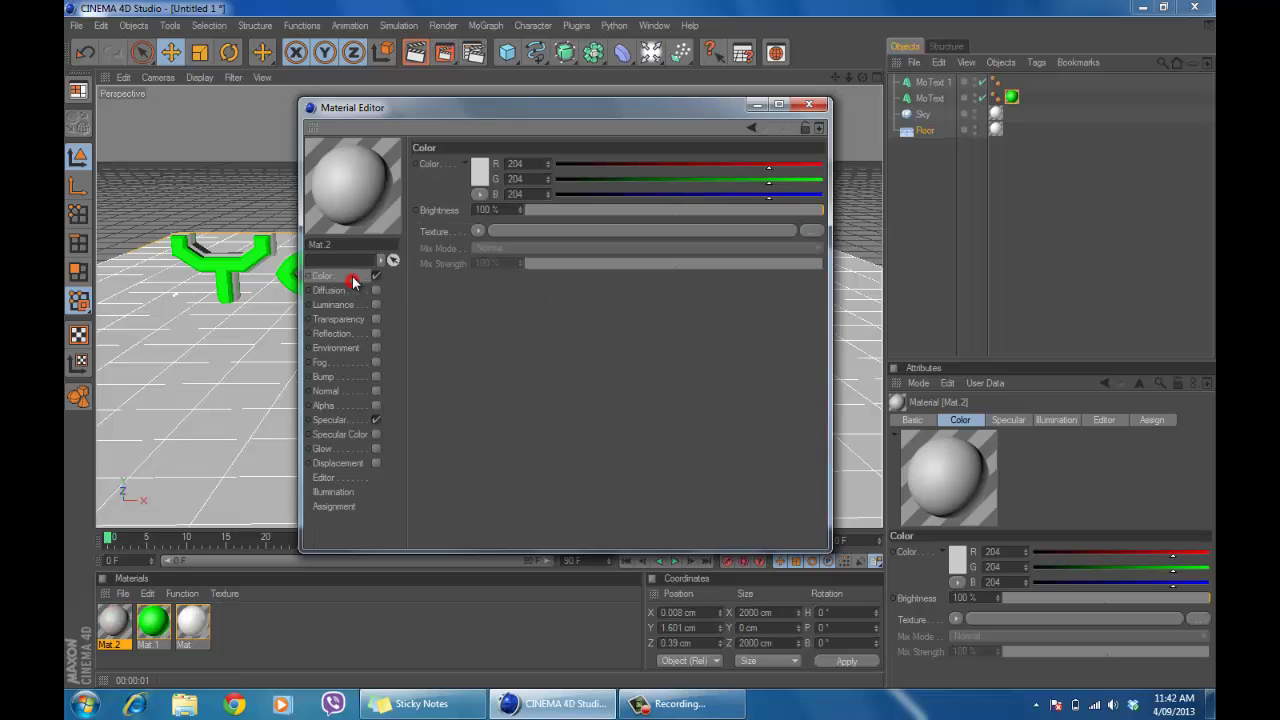
click(475, 177)
click(521, 116)
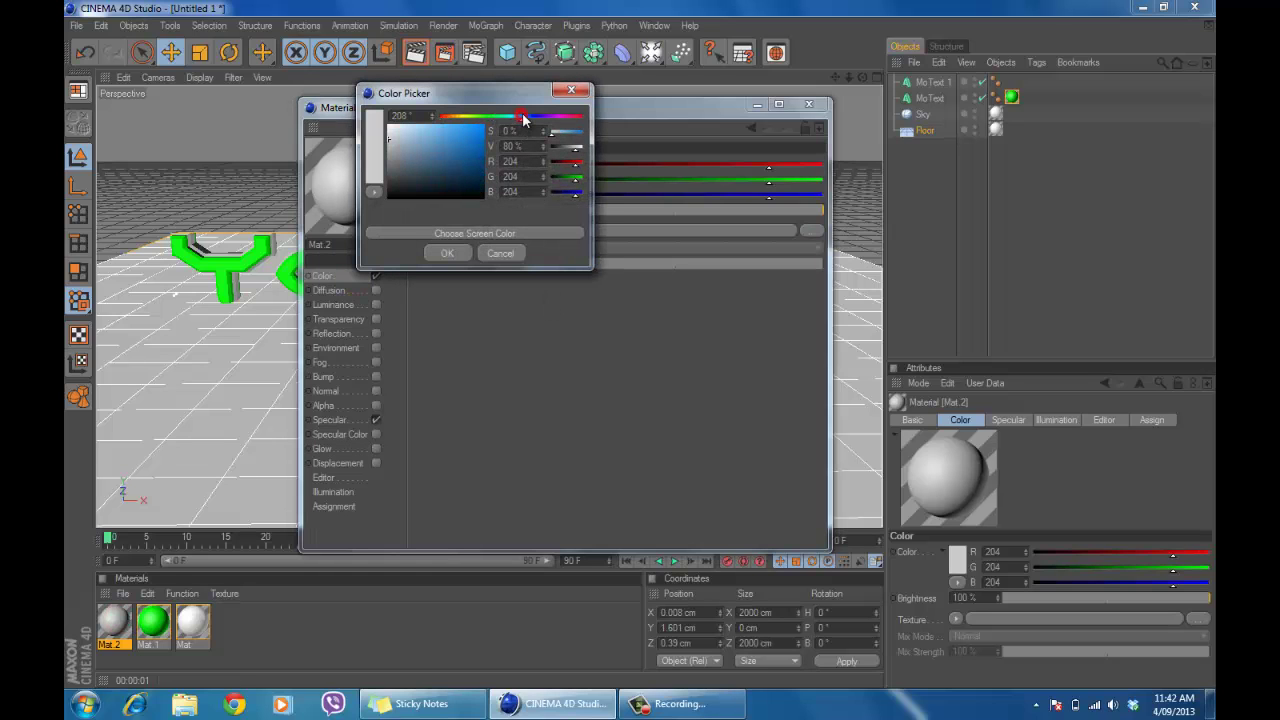
drag(413, 149, 509, 105)
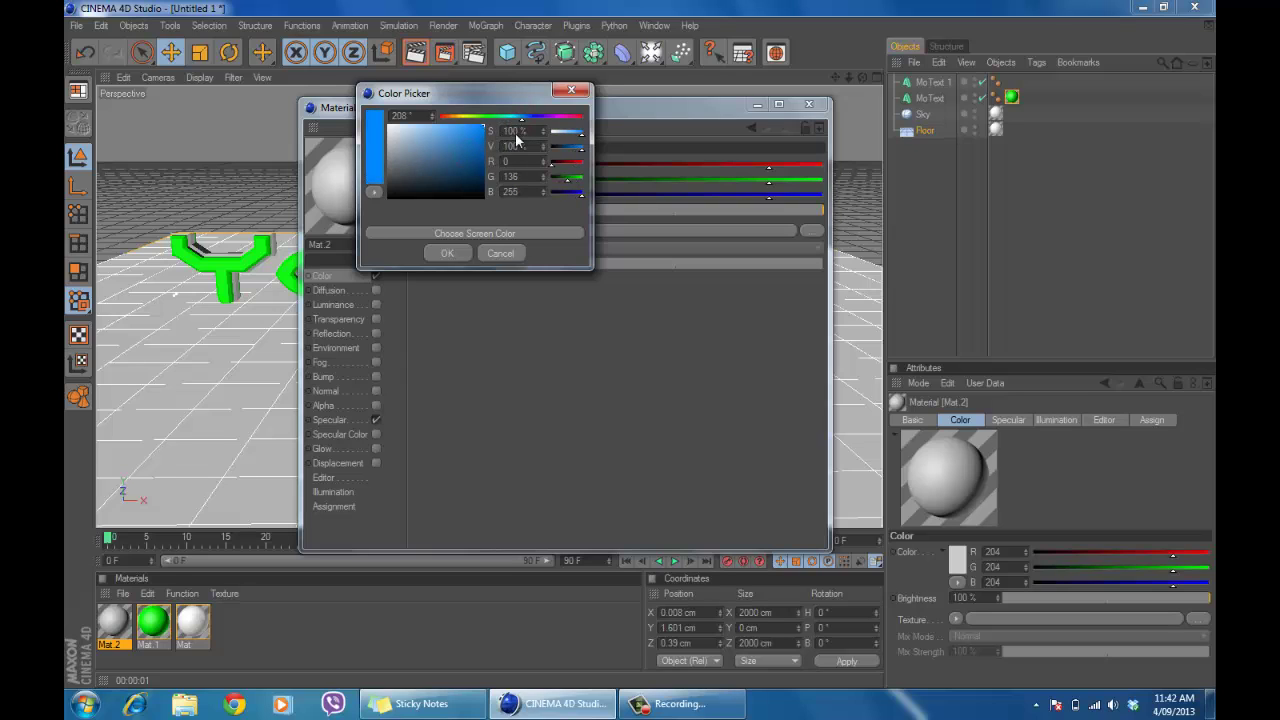
click(444, 254)
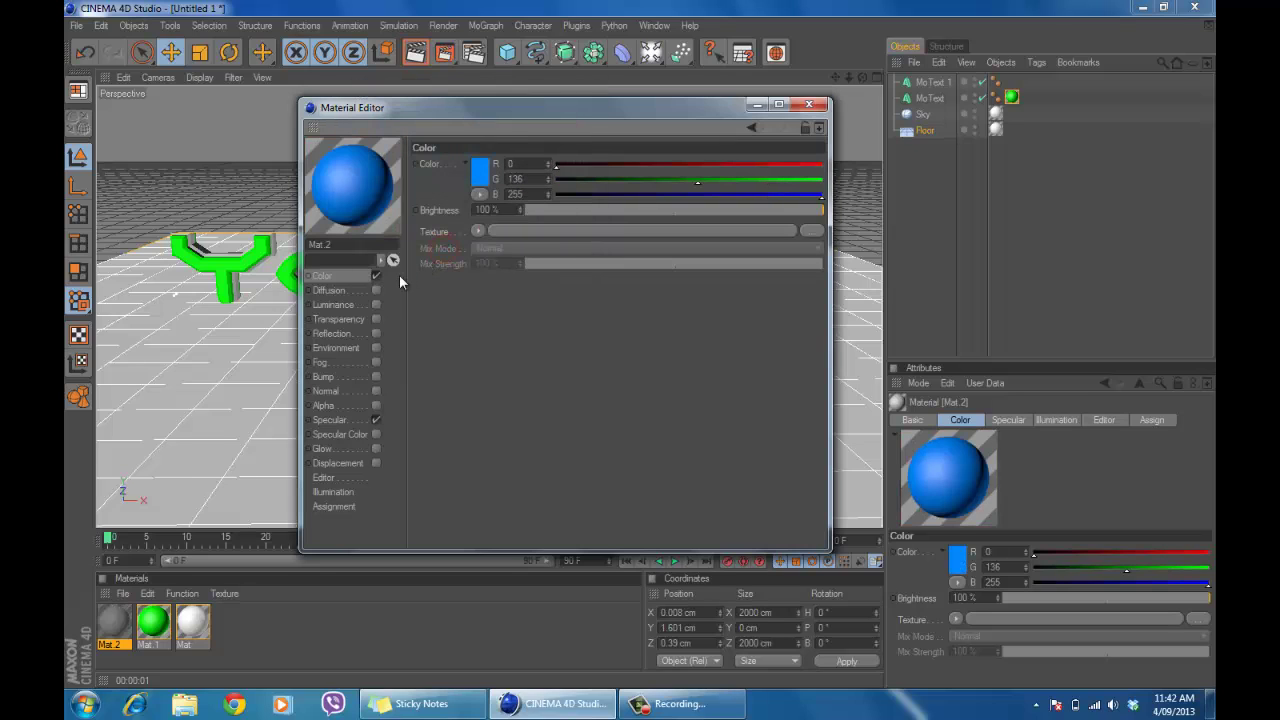
- Enable the blue material's Luminance channel at 20% brightness with a blue color (R 0, G 114, B 255)
click(375, 304)
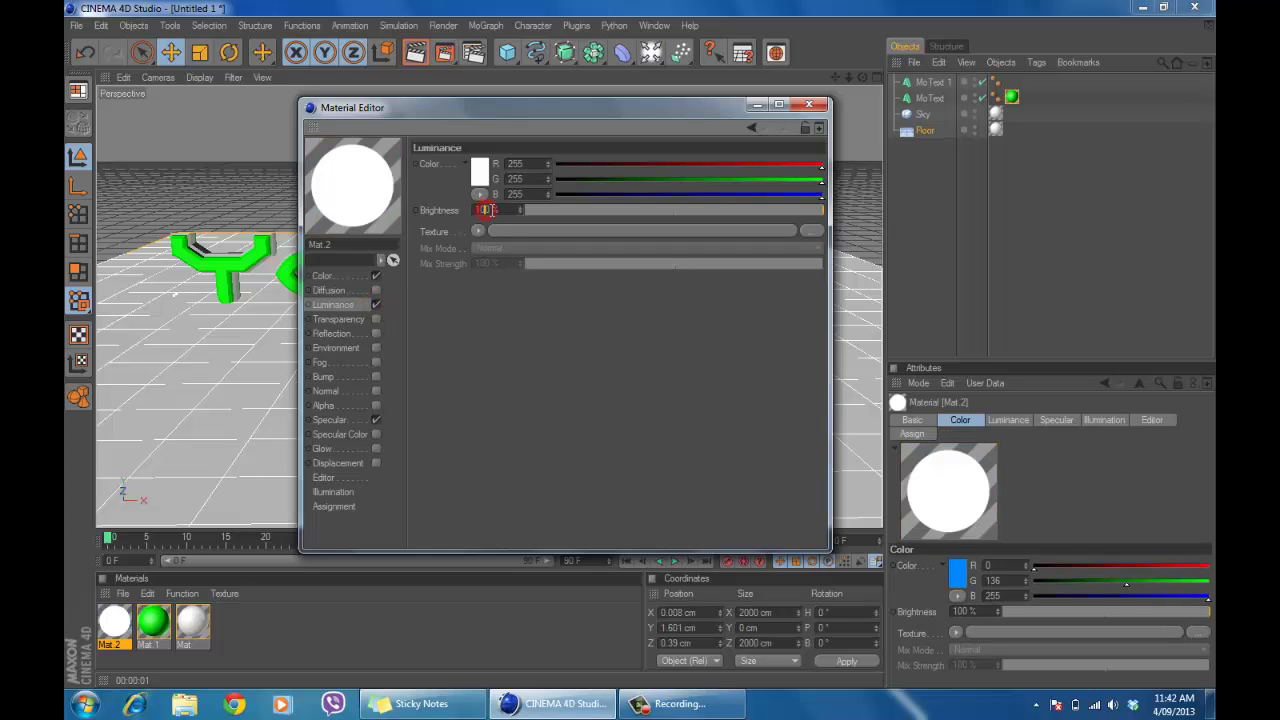
text(20)
key(Return)
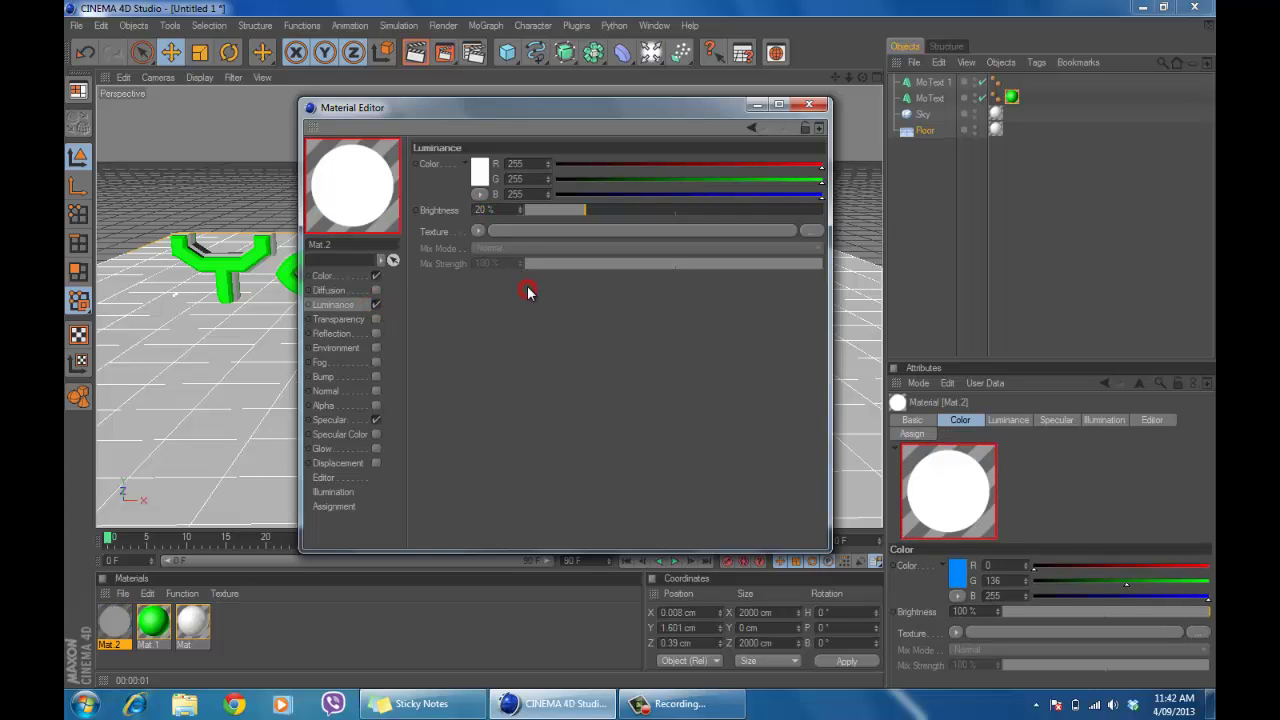
click(478, 172)
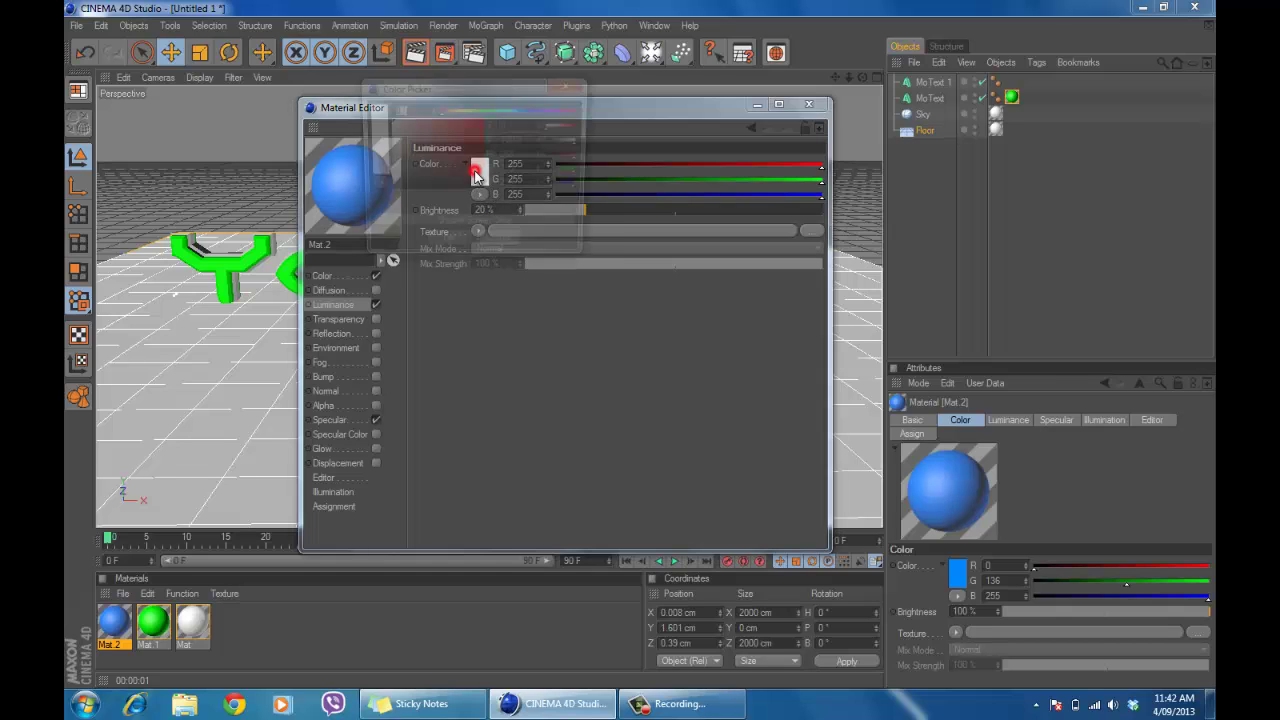
click(523, 110)
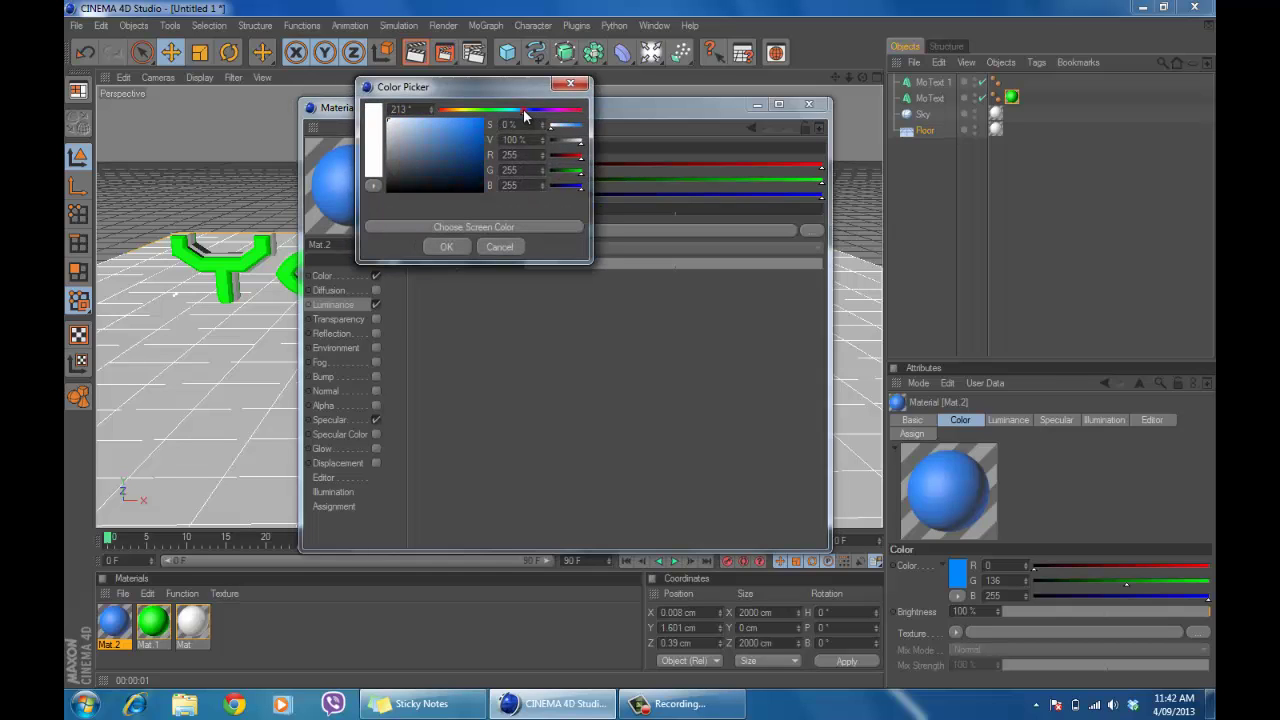
click(469, 145)
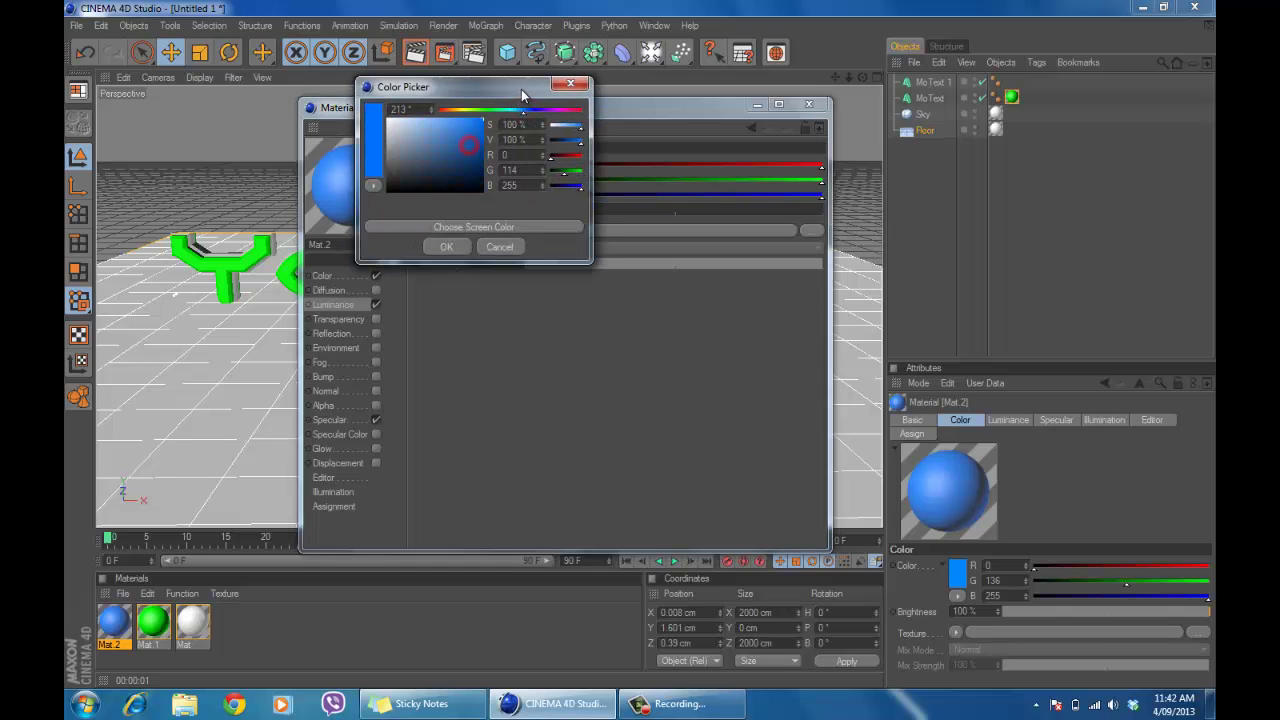
click(446, 246)
- Apply the blue material to the rear text object, MoText 1, and preview the scene with a viewport render
click(809, 104)
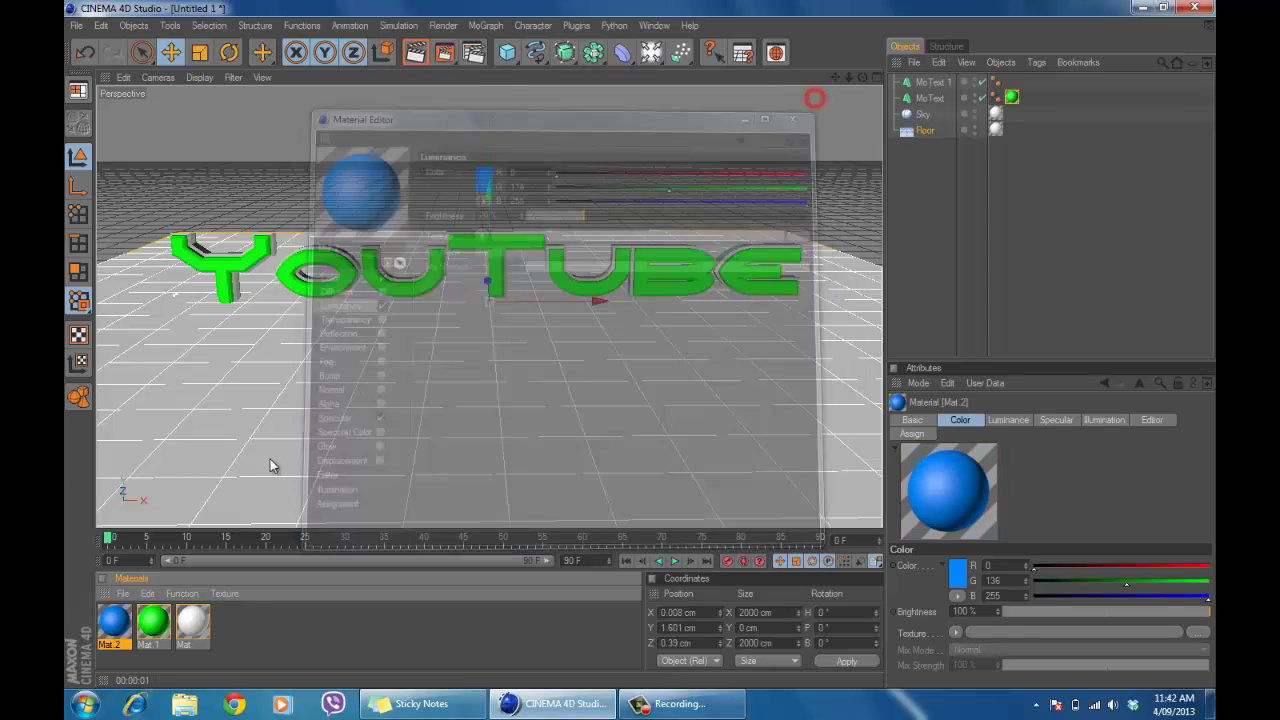
drag(112, 618, 296, 288)
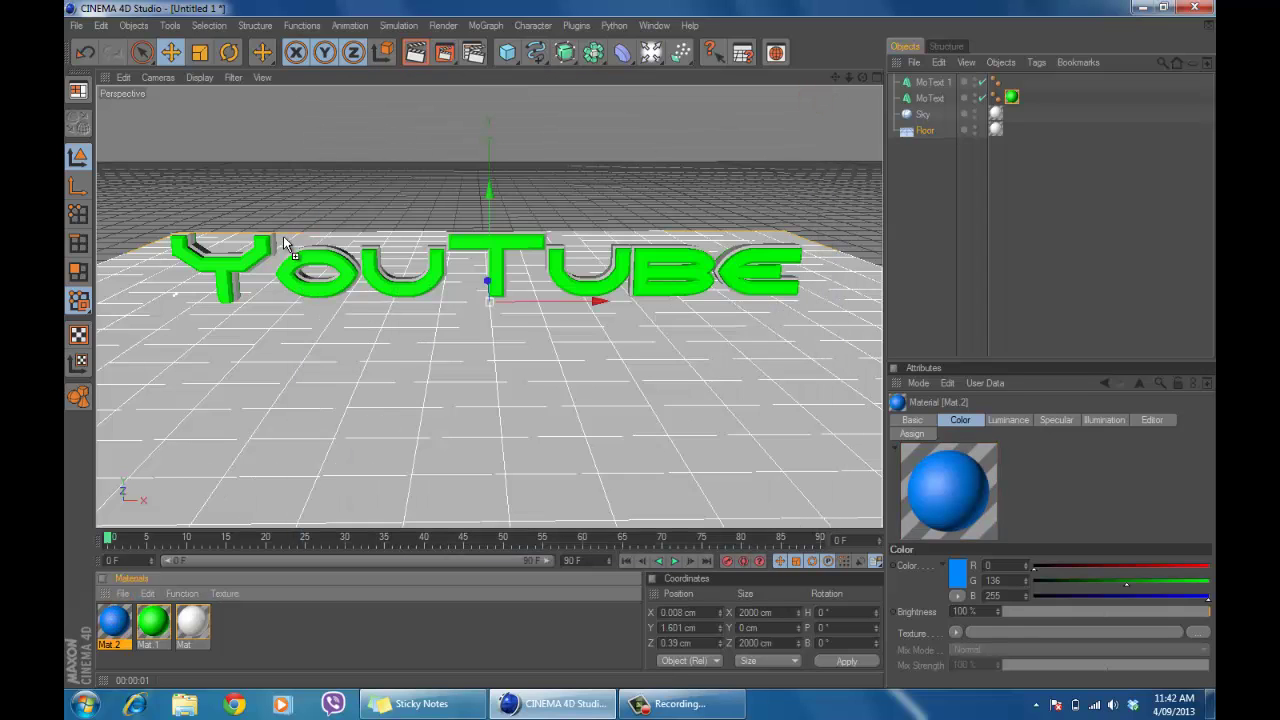
drag(268, 241, 273, 241)
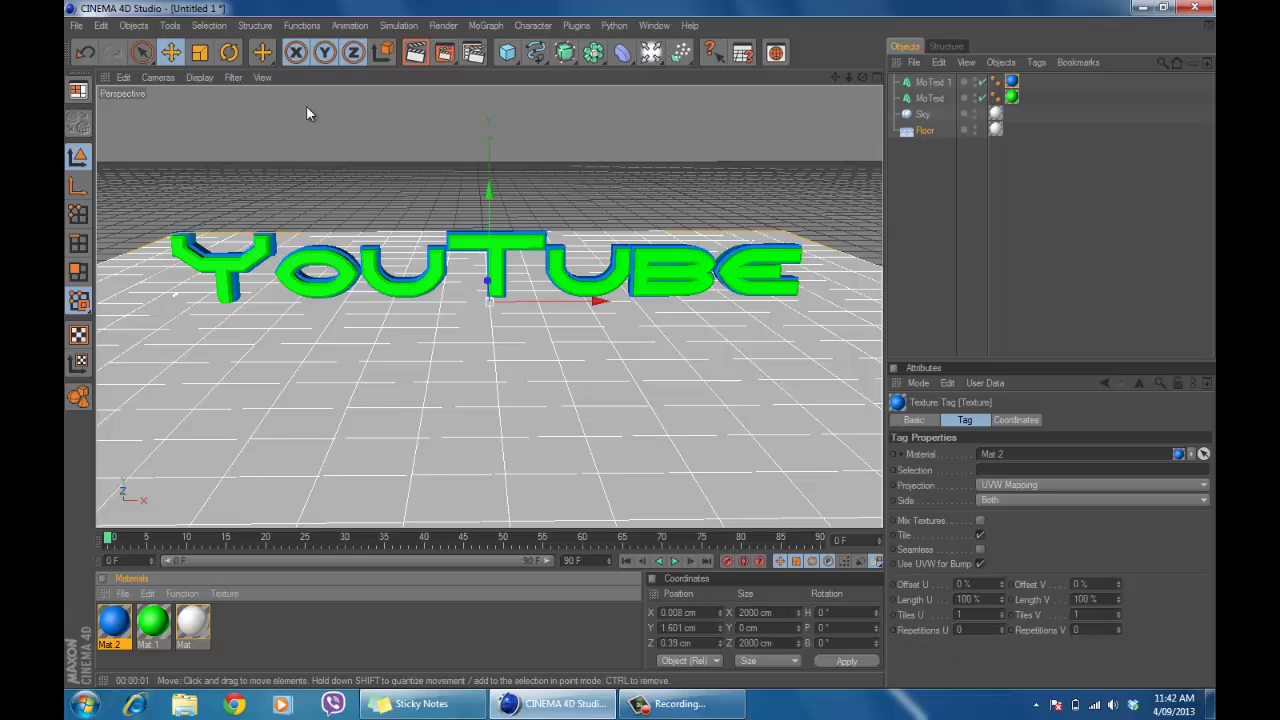
click(427, 53)
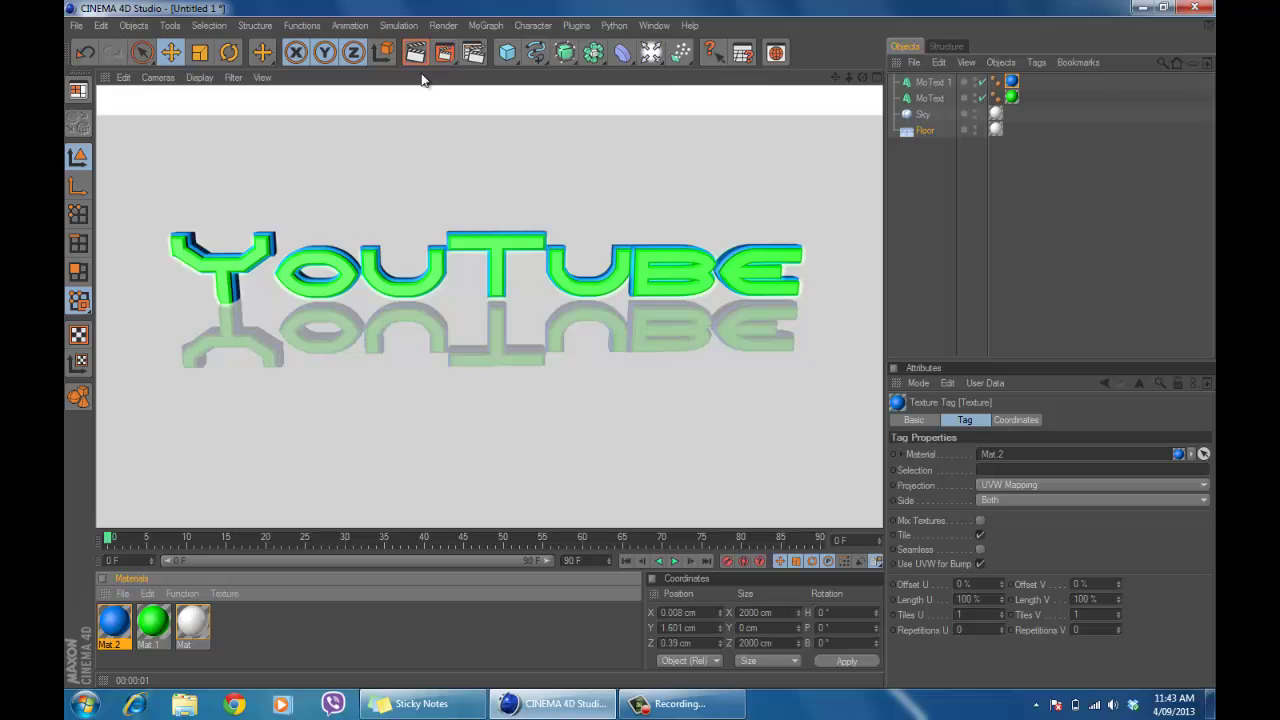
- Disable the Glow channel on the green material and preview the scene with another viewport render
double_click(155, 622)
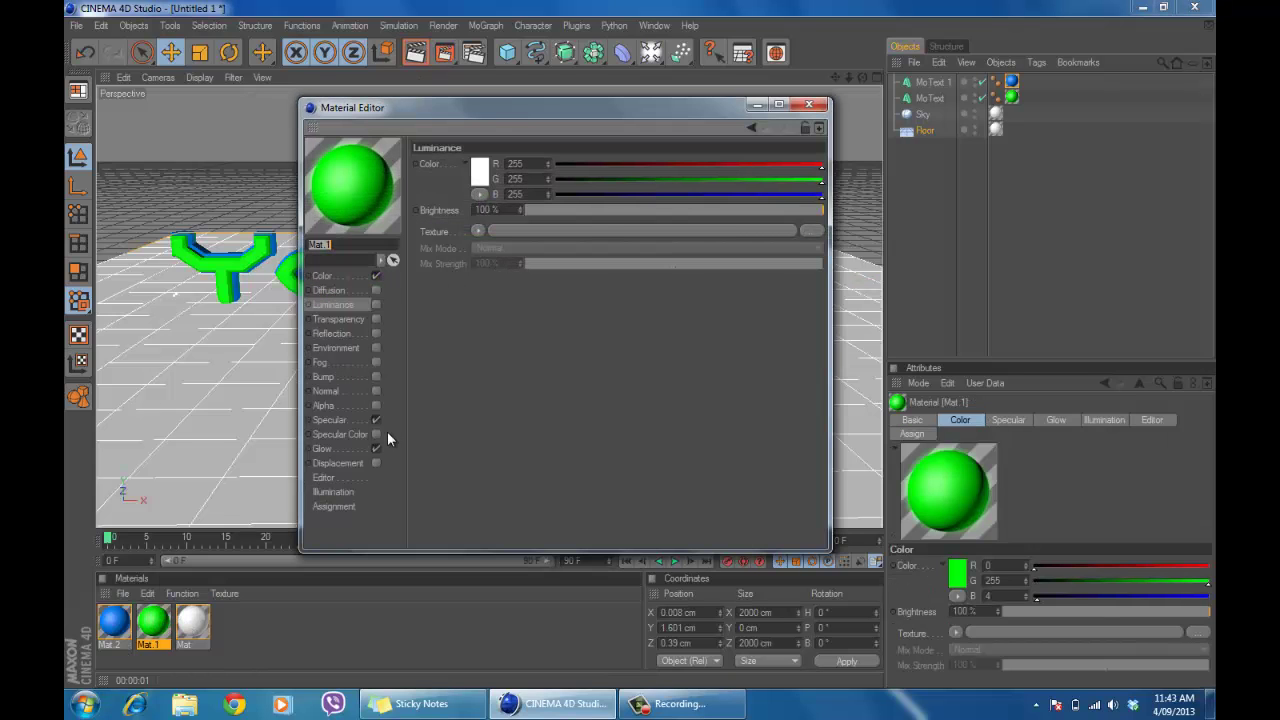
click(375, 450)
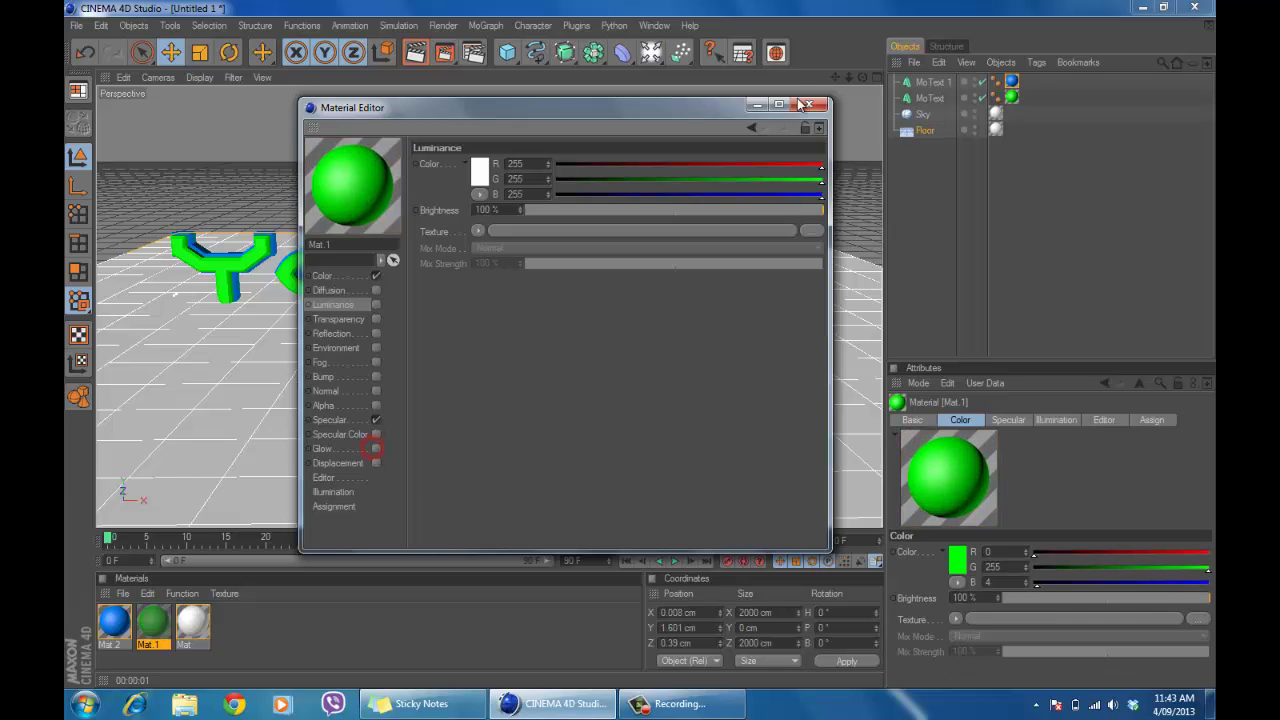
click(808, 105)
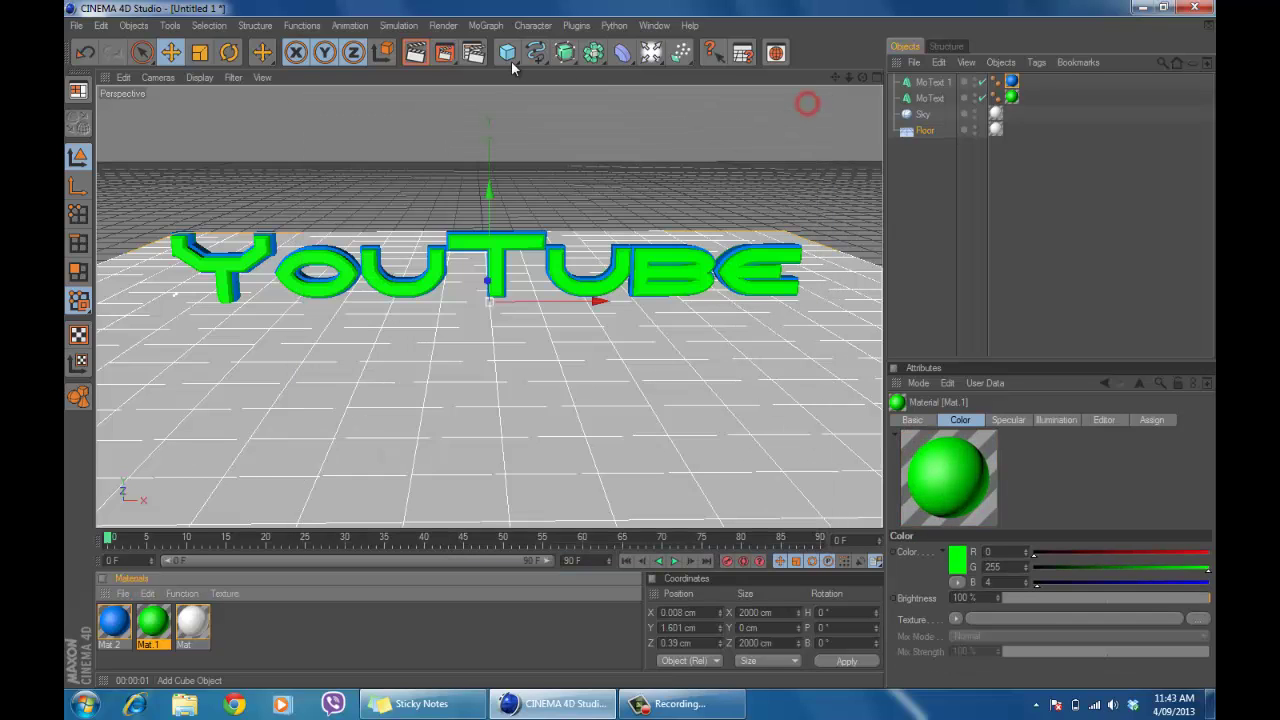
click(416, 53)
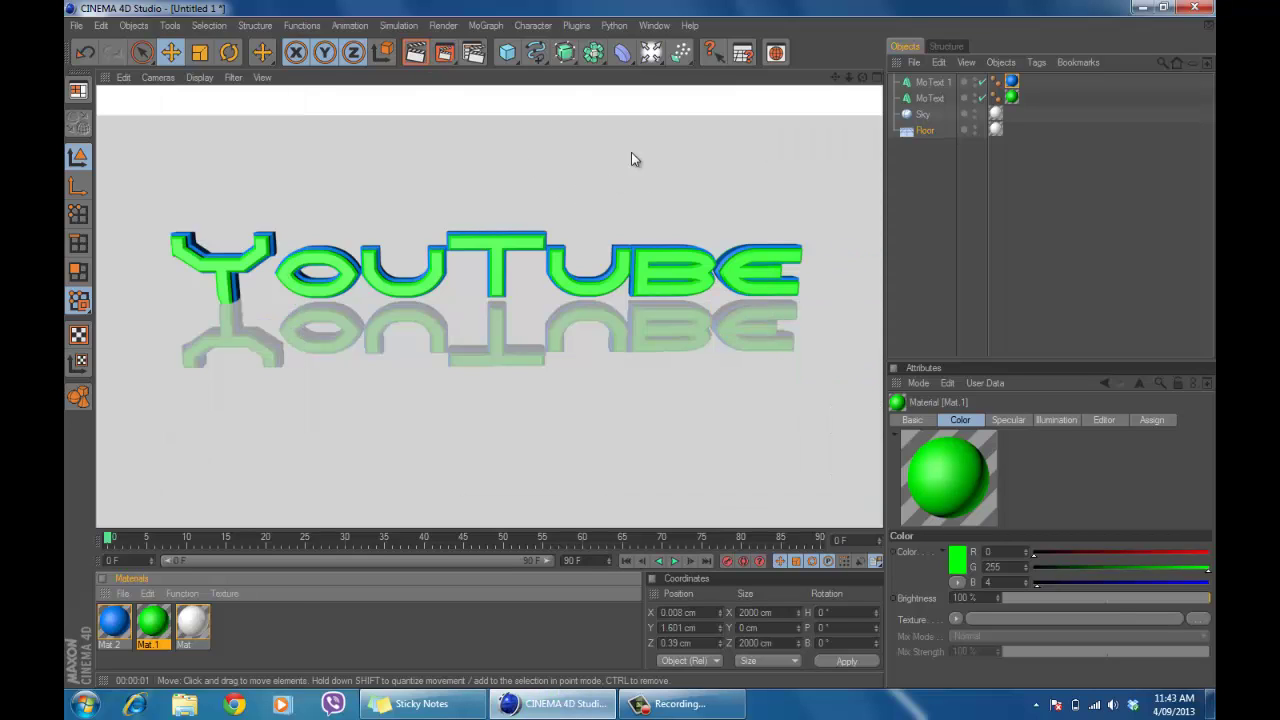
click(783, 223)
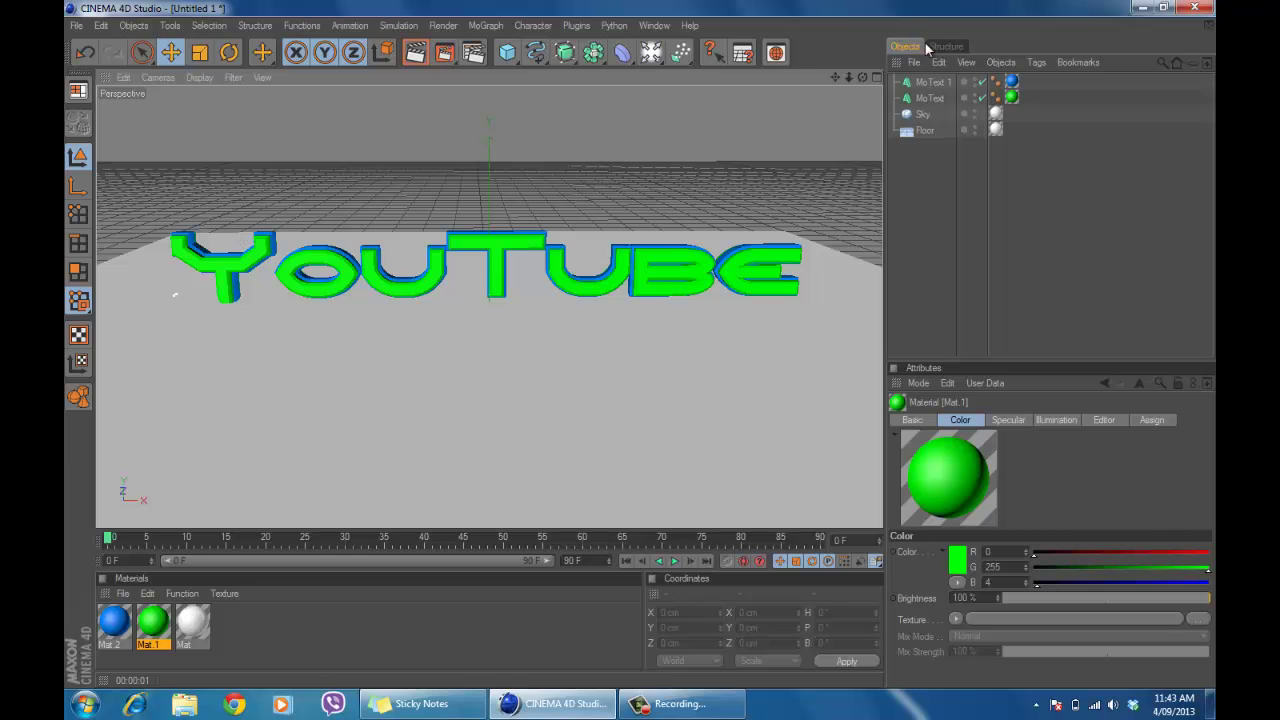
- Add a Tube primitive and move it behind the YouTube text to about Z 629 cm
mouse_move(640, 346)
alt+mouse_down()
mouse_move(645, 296)
mouse_move(641, 343)
mouse_move(613, 369)
mouse_move(642, 349)
alt+mouse_up()
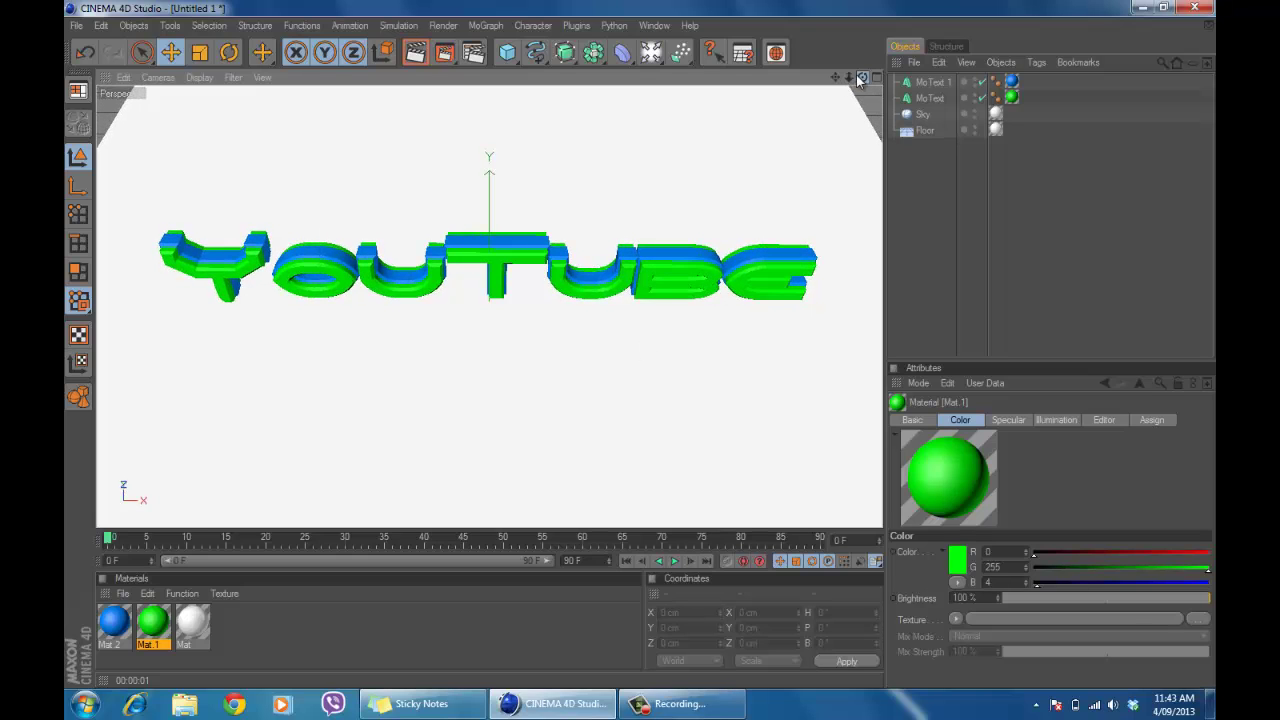
mouse_move(838, 78)
mouse_down()
mouse_move(640, 349)
mouse_move(838, 78)
mouse_up()
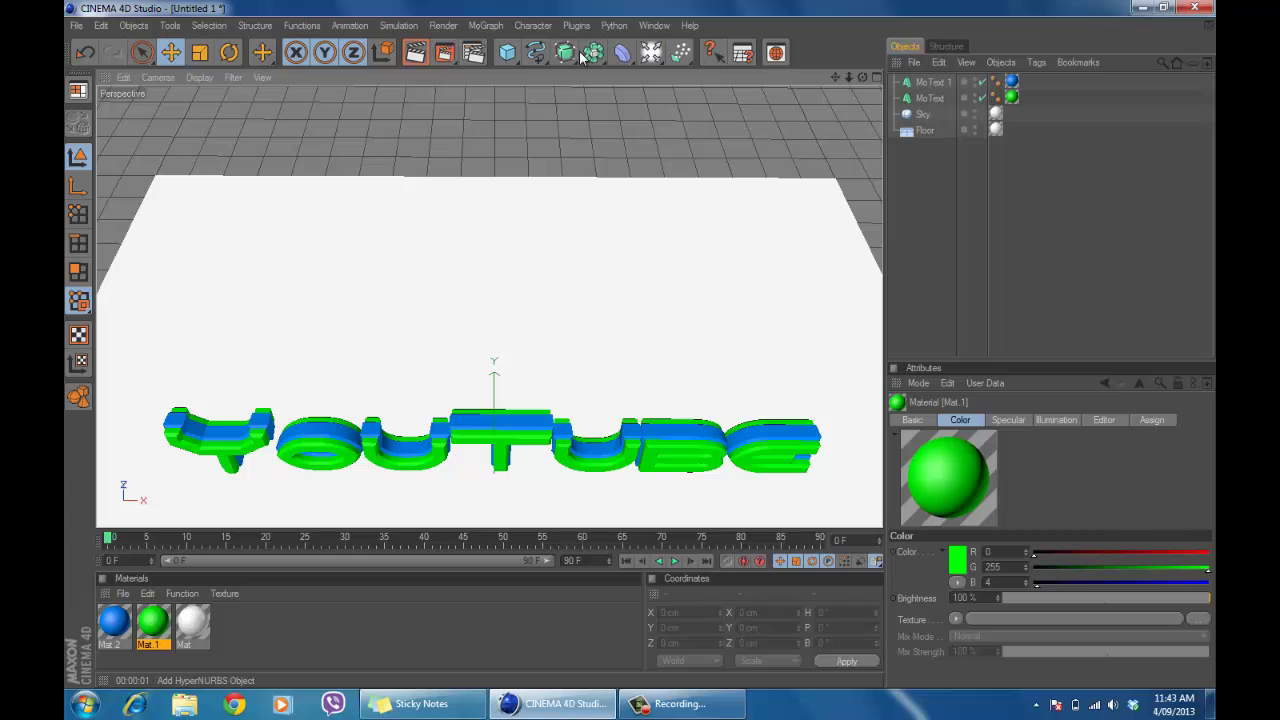
click(508, 53)
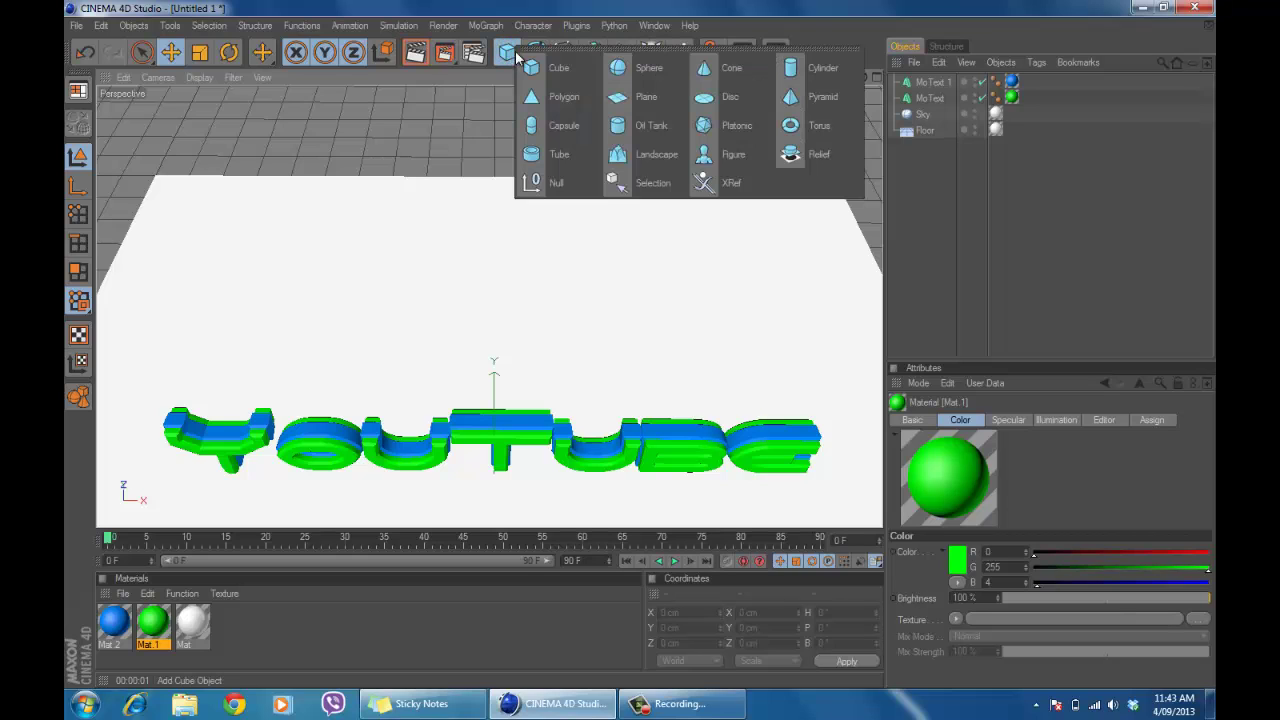
click(572, 160)
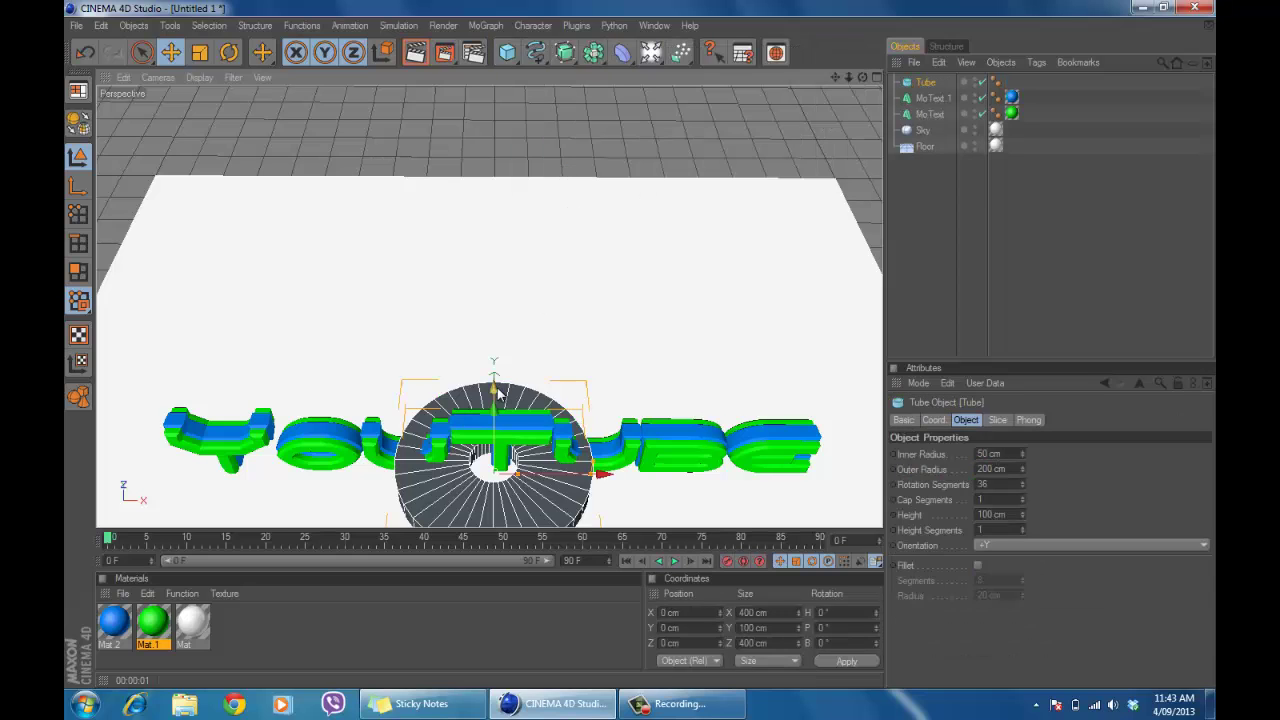
drag(497, 395, 646, 350)
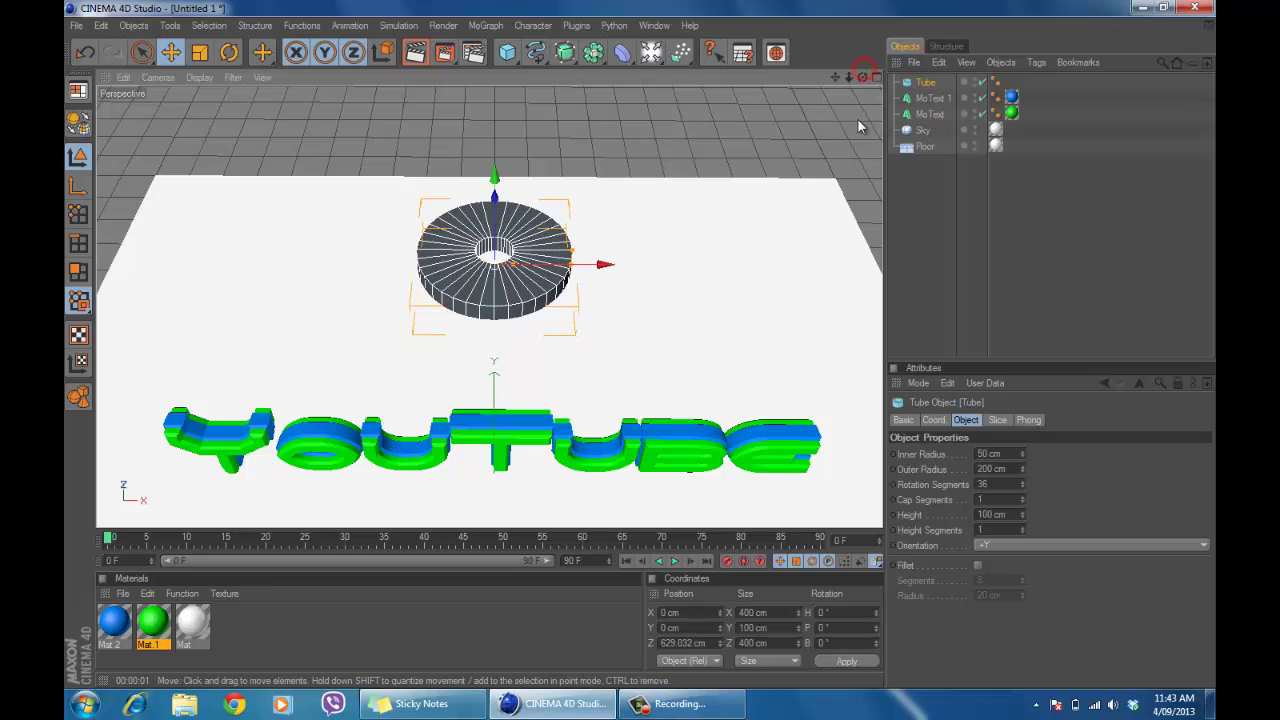
- Reshape the tube into a ring with outer radius about 285 cm, inner radius about 250 cm and height about 170 cm
alt+drag(640, 350, 408, 286)
scroll(637, 139, up, 5)
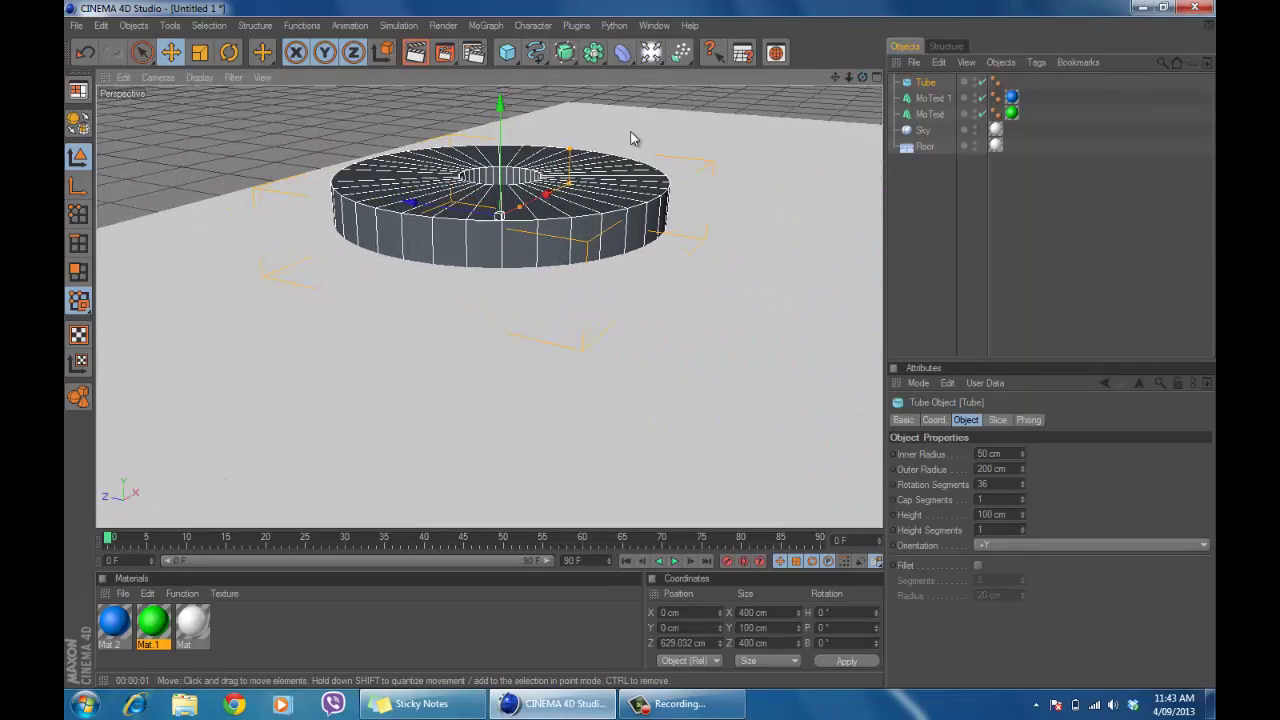
scroll(631, 139, up, 2)
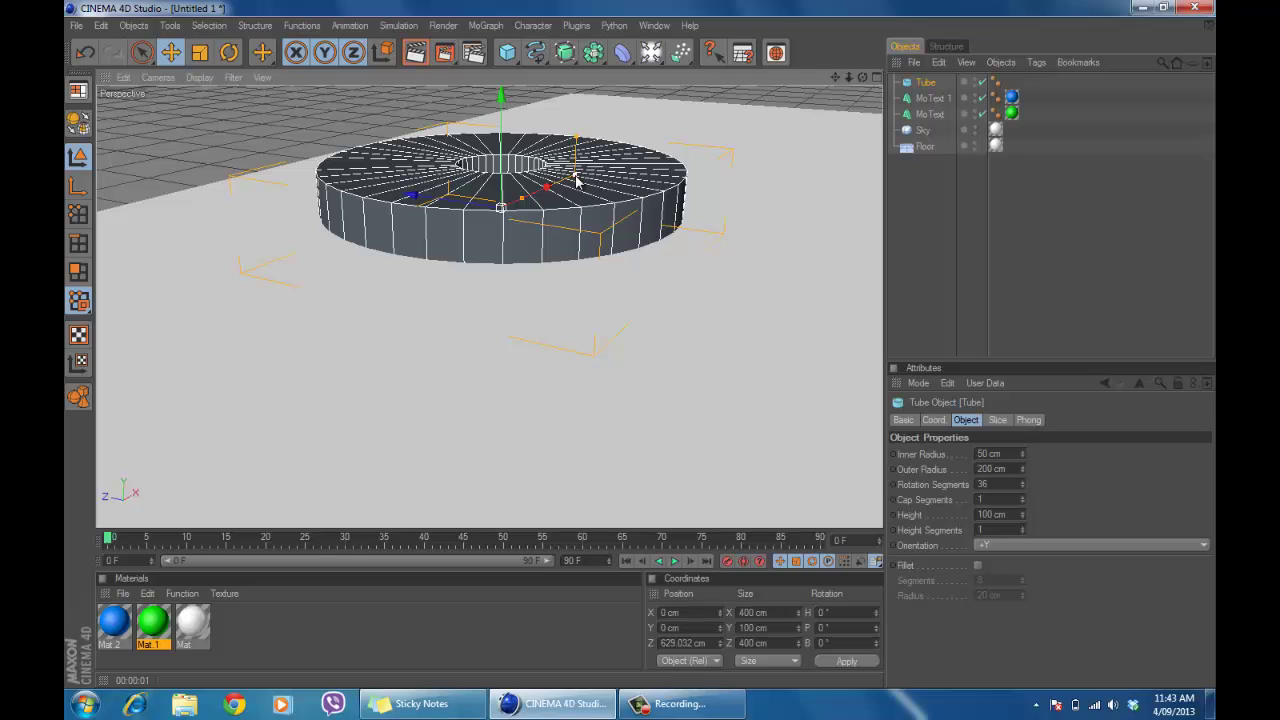
mouse_move(640, 345)
mouse_down()
mouse_move(630, 340)
mouse_move(643, 345)
mouse_up()
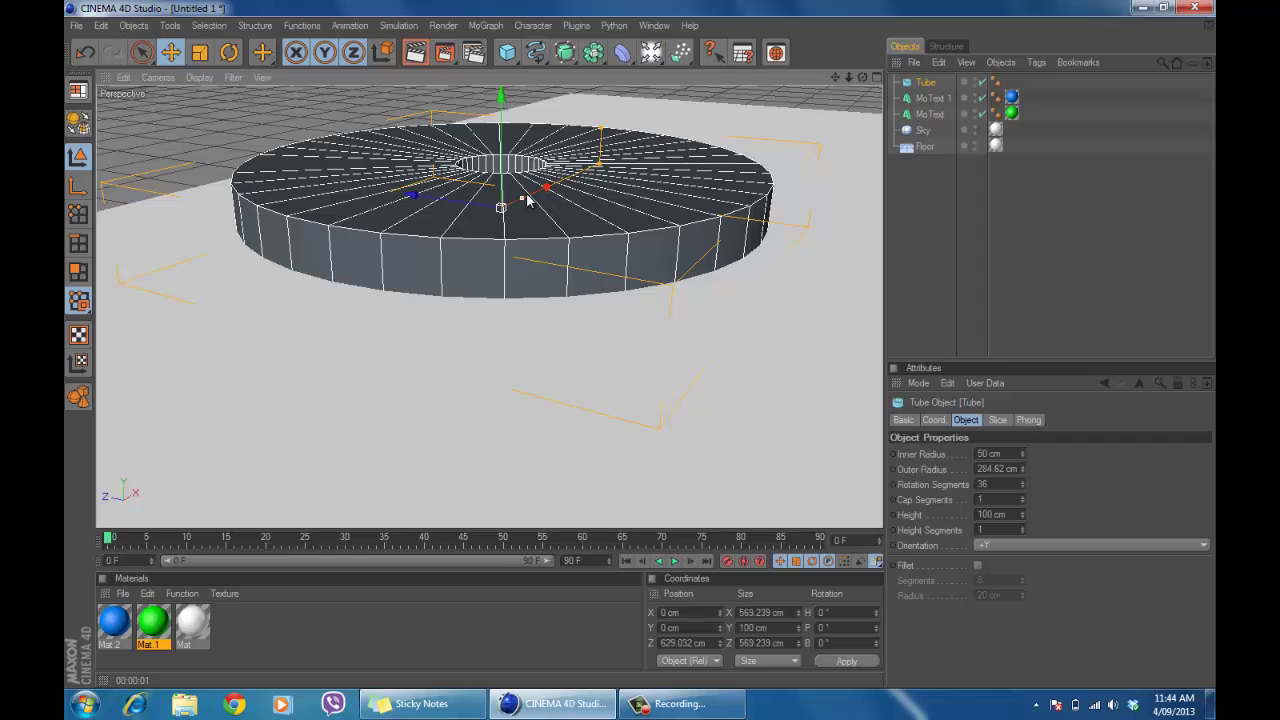
drag(522, 202, 642, 351)
drag(600, 160, 600, 134)
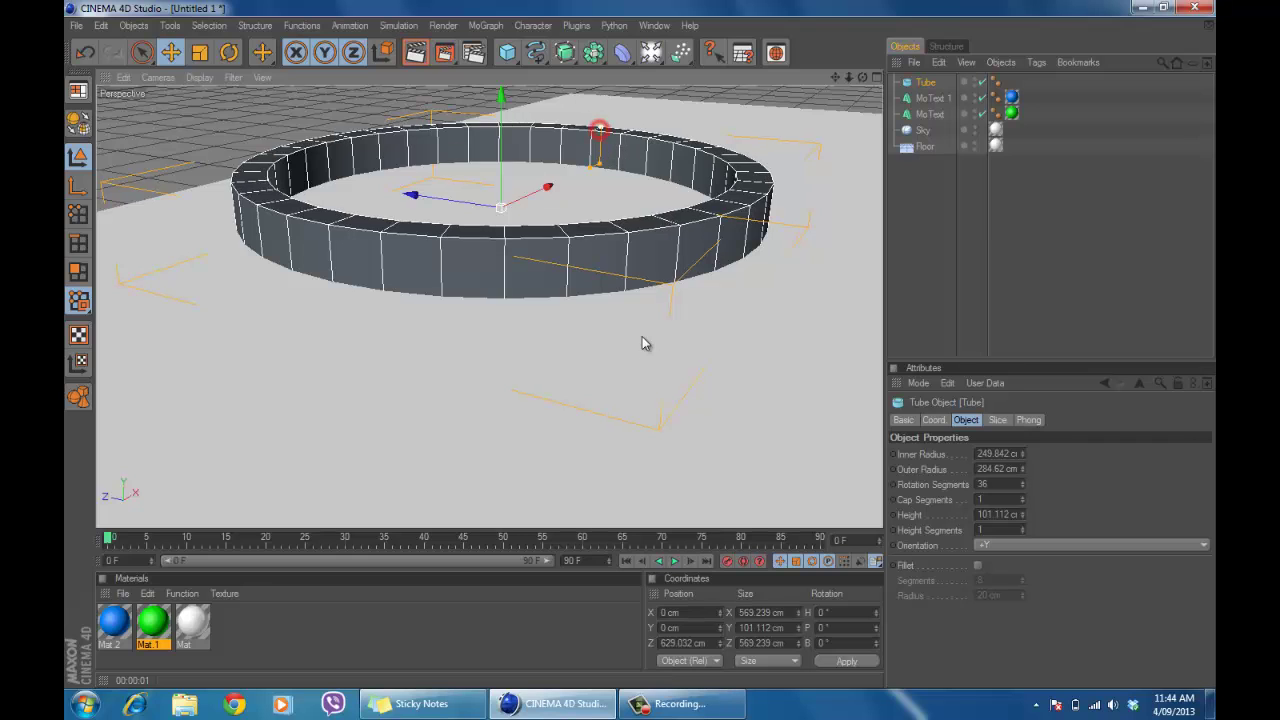
drag(642, 350, 601, 135)
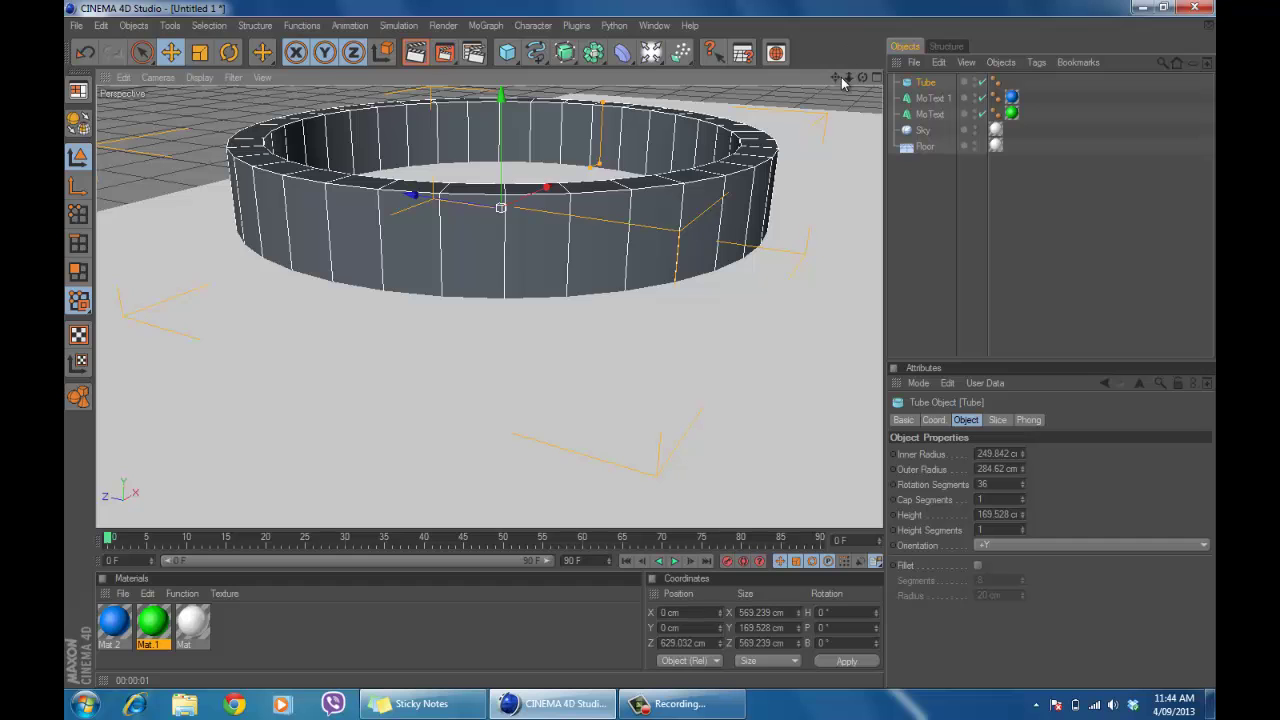
- Raise the ring to about Y 24 cm and dismiss the low-battery warning
drag(862, 77, 640, 348)
scroll(832, 101, down, 1)
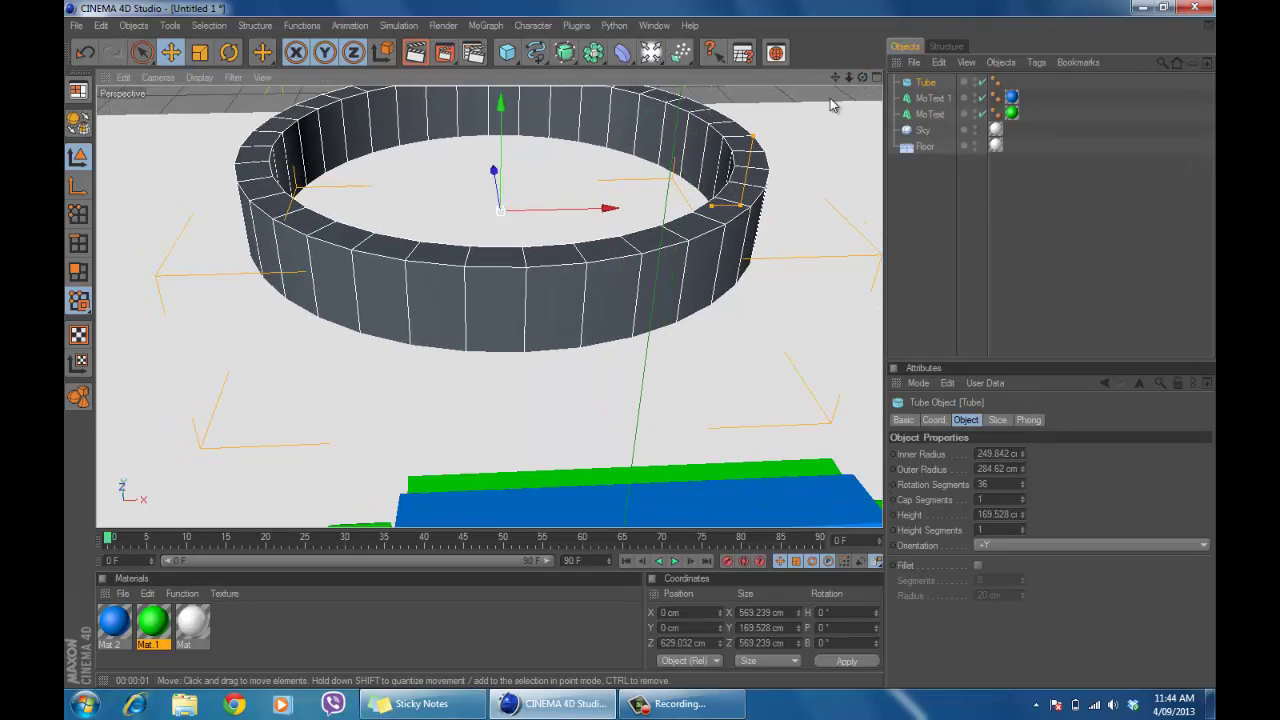
scroll(715, 197, down, 4)
scroll(715, 203, down, 3)
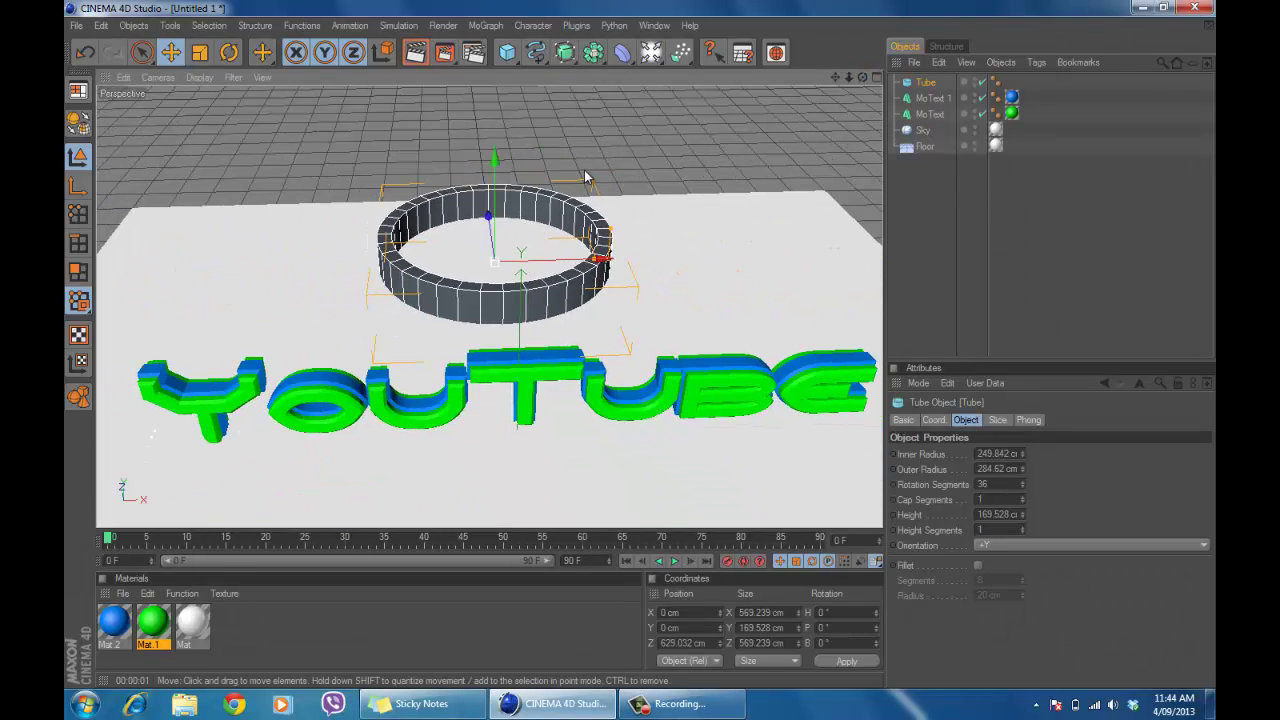
drag(507, 167, 507, 158)
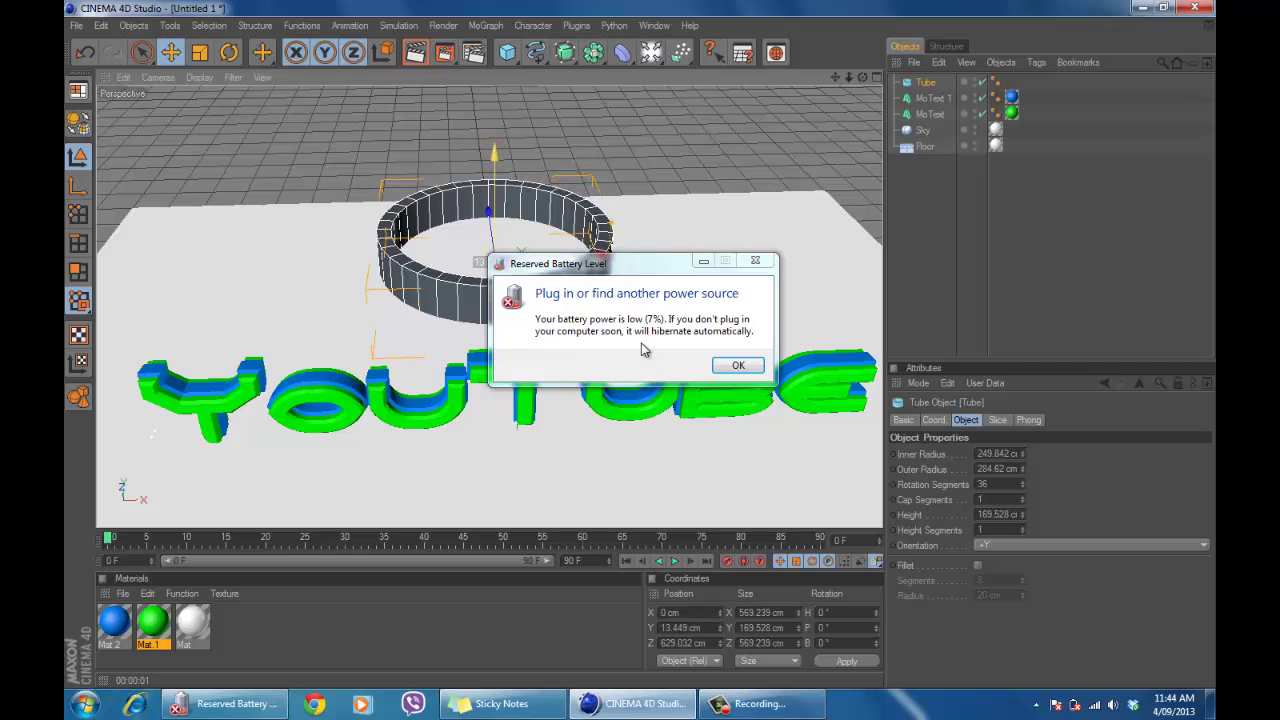
click(738, 365)
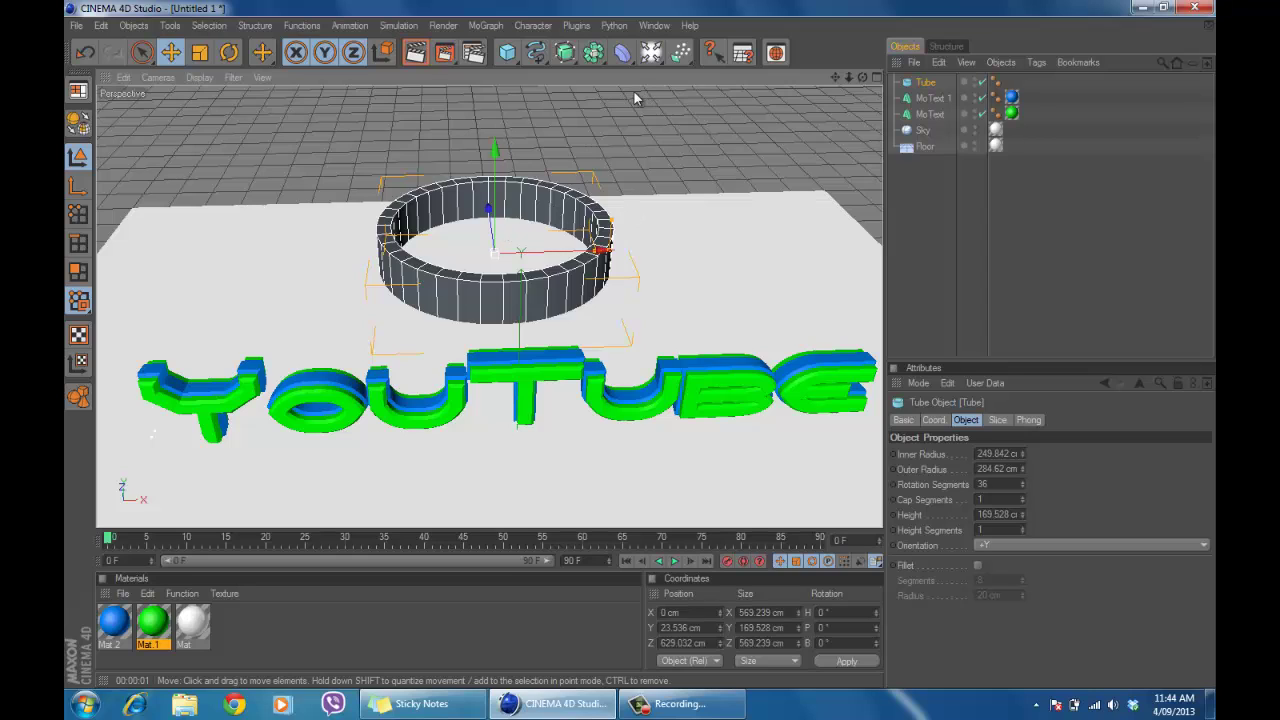
- Add a Disc primitive and move it inside the ring at about Y 15 cm, Z 678 cm
drag(507, 52, 710, 94)
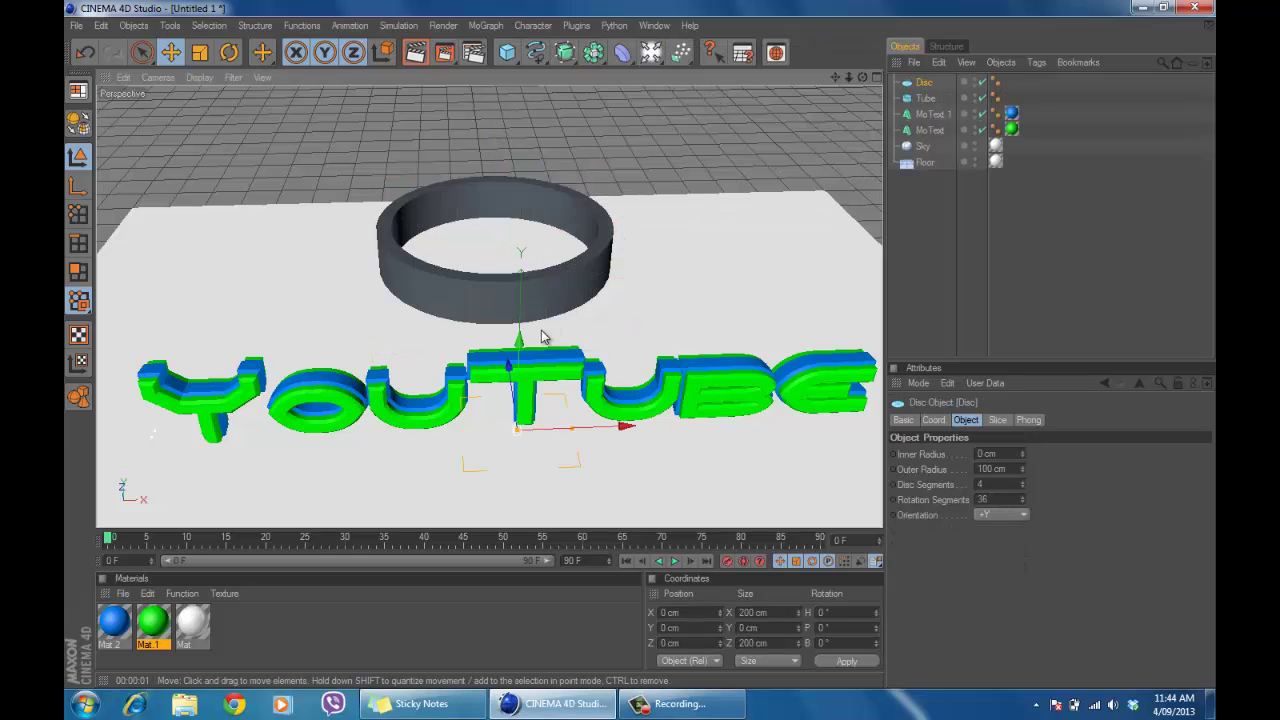
drag(520, 345, 640, 340)
scroll(564, 267, up, 5)
scroll(490, 72, up, 2)
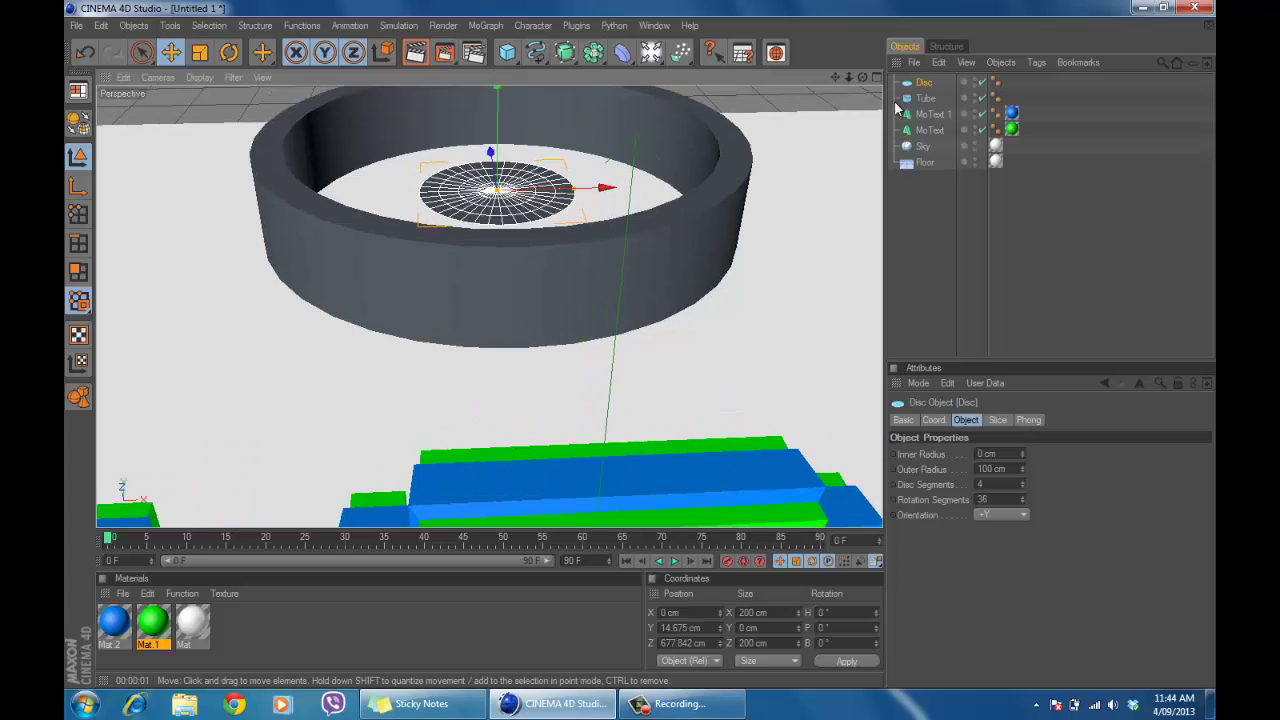
- Fit the disc inside the ring with outer radius about 268 cm at about Z 644 cm, and preview the scene with a viewport render
drag(862, 77, 646, 203)
drag(498, 193, 640, 350)
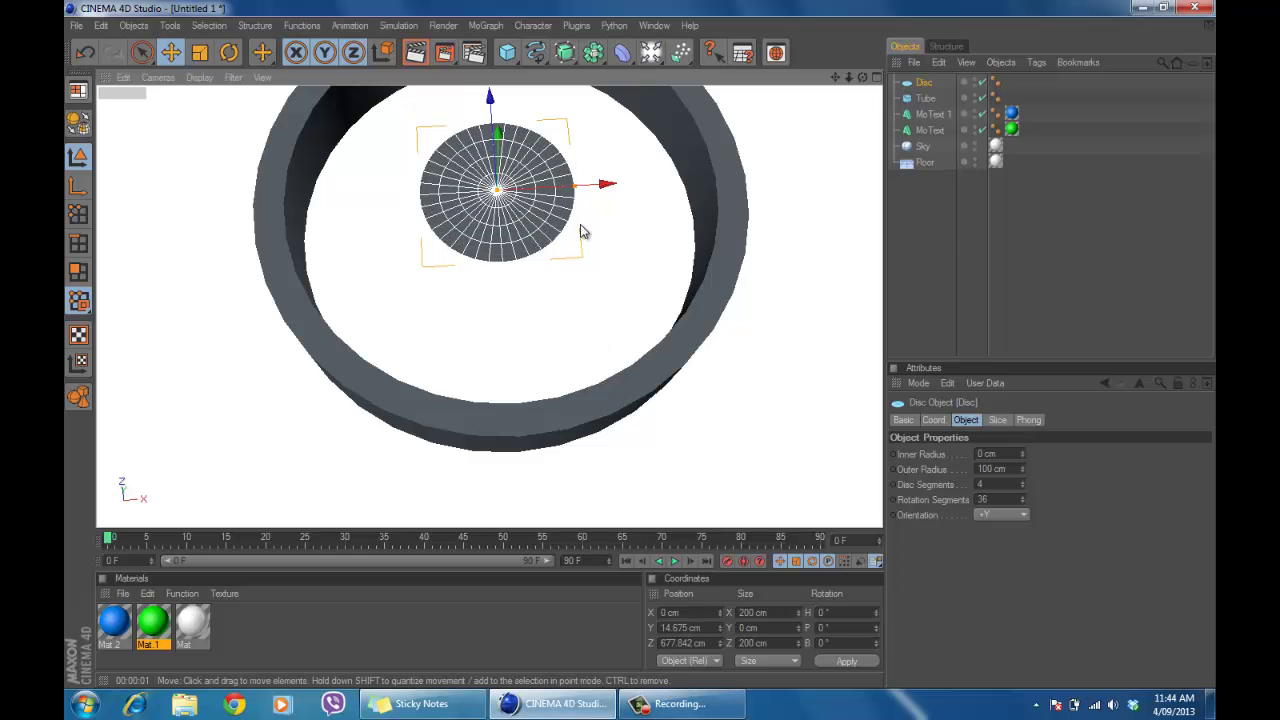
drag(575, 190, 643, 344)
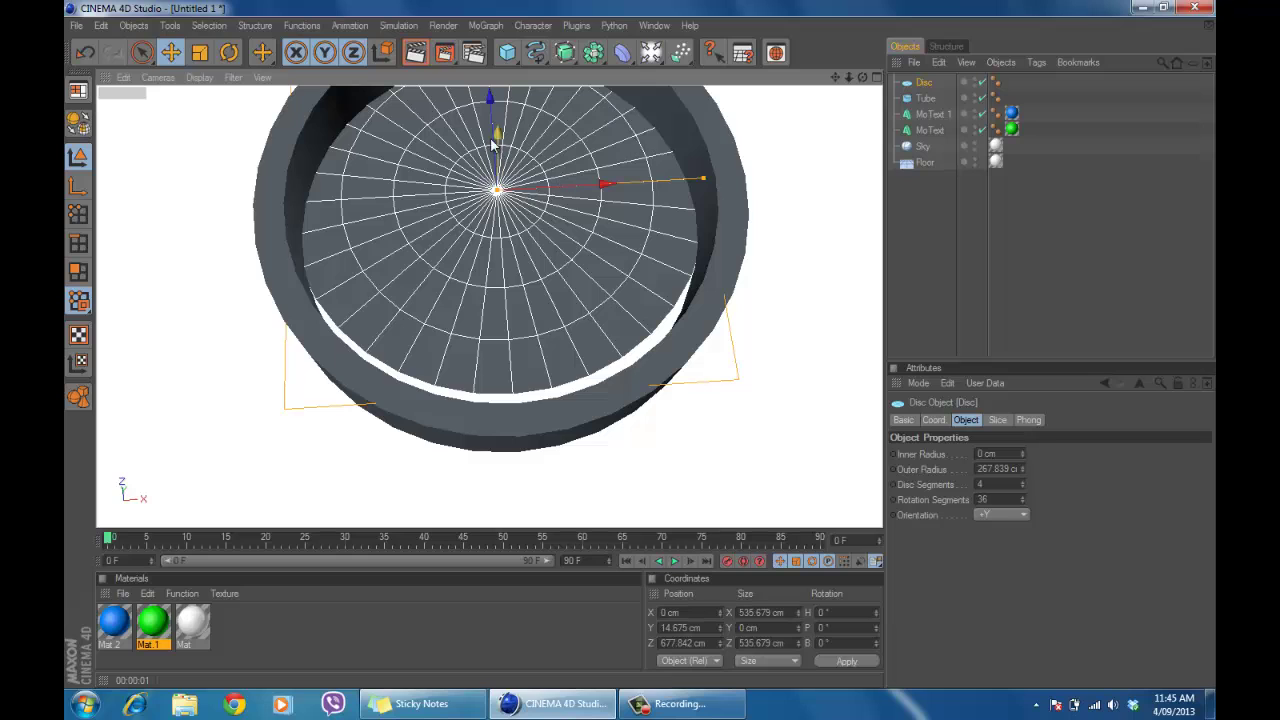
drag(492, 112, 643, 316)
scroll(641, 314, down, 3)
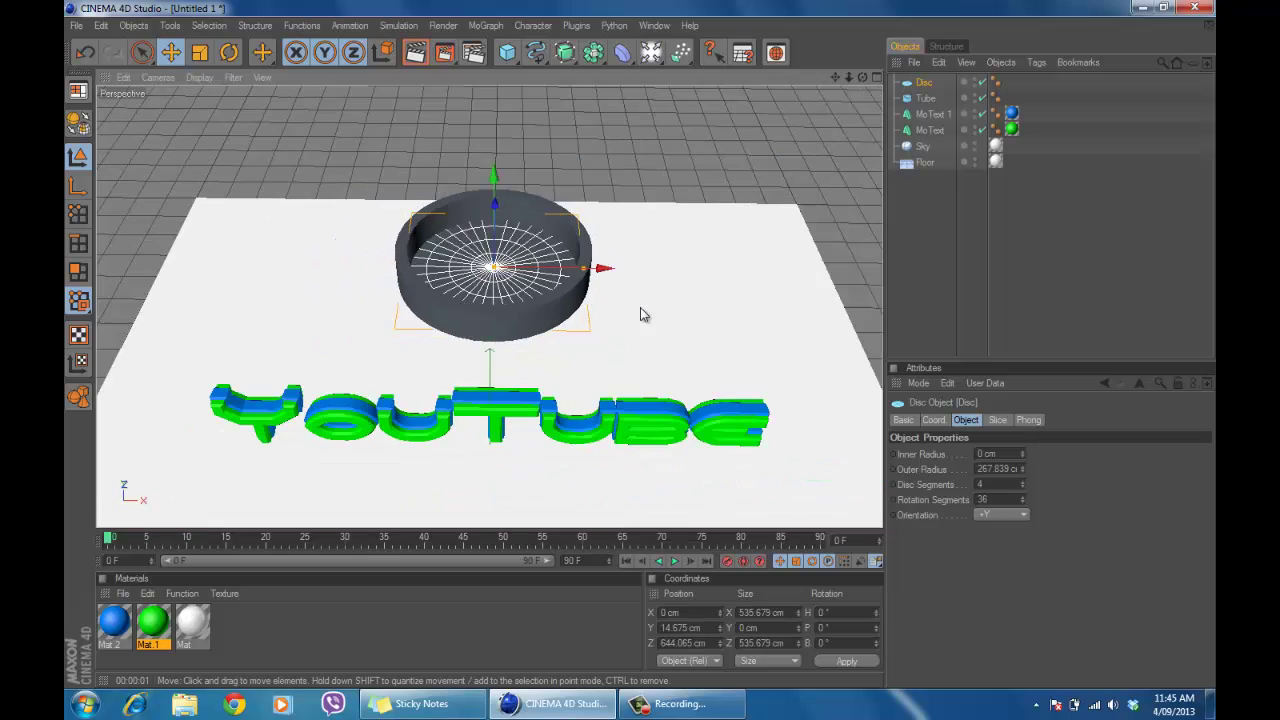
click(415, 53)
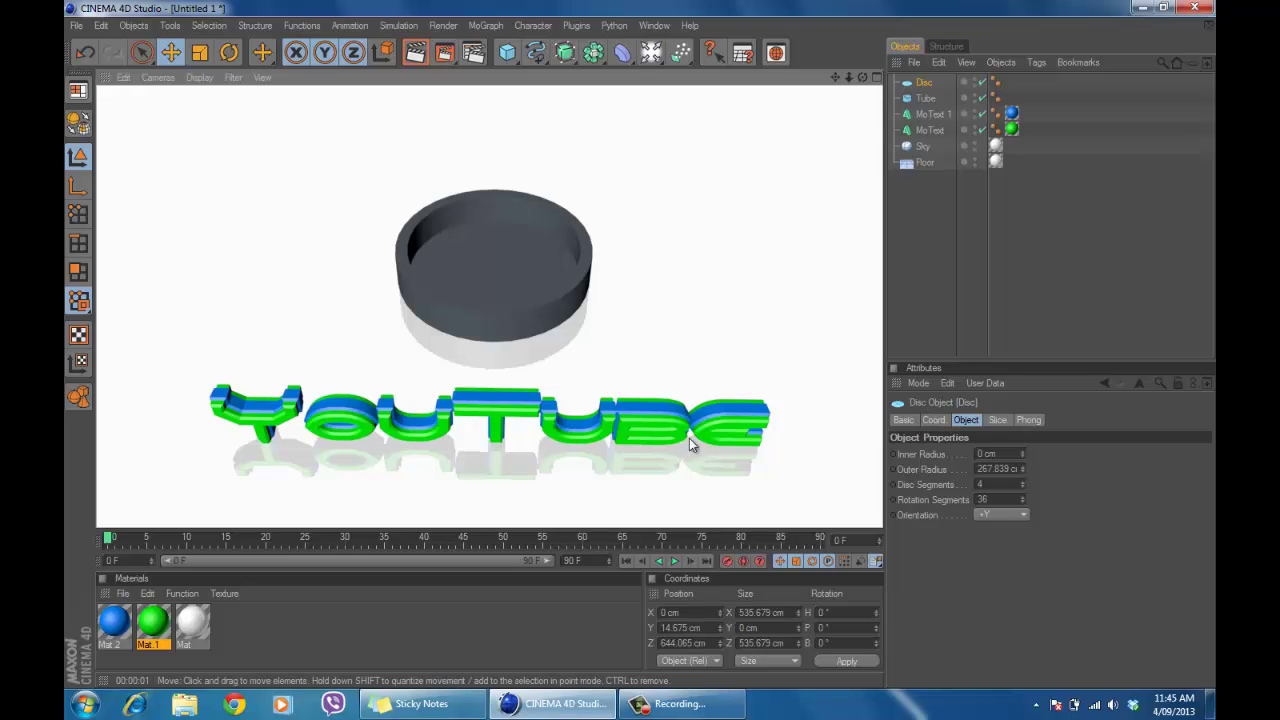
- Add a third MoText object with middle alignment and a depth of 60 cm
click(485, 27)
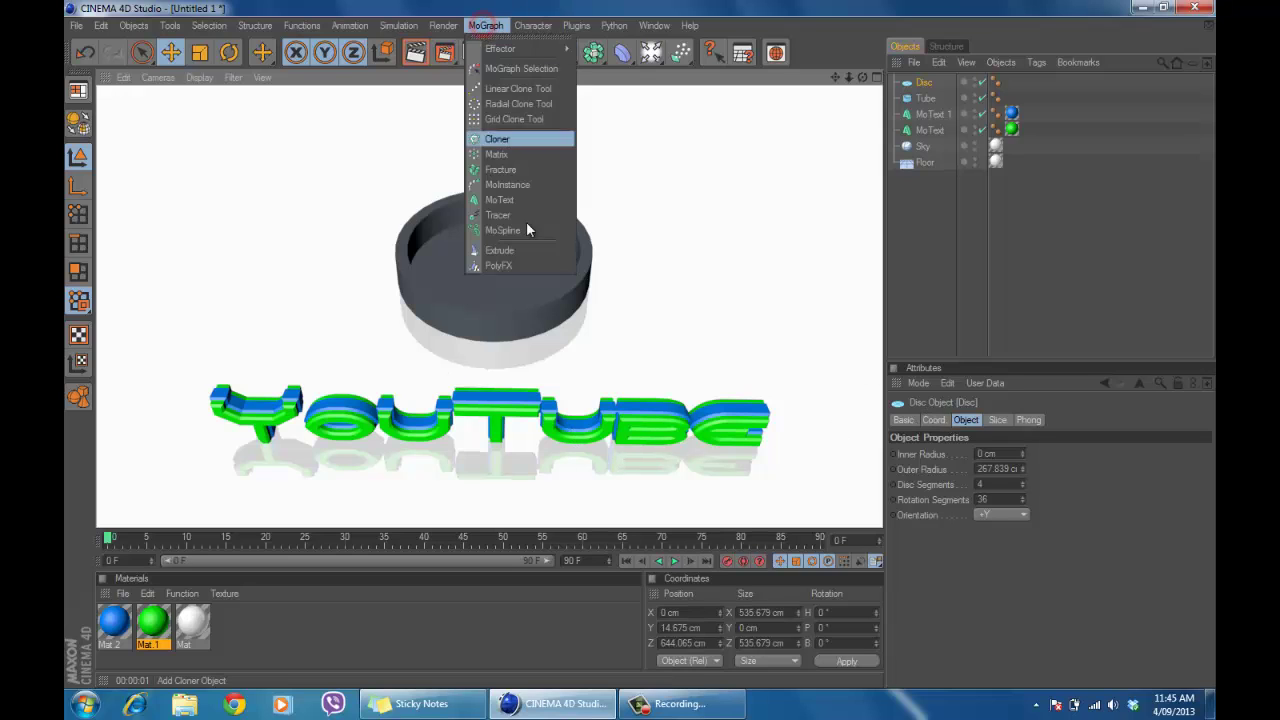
click(519, 201)
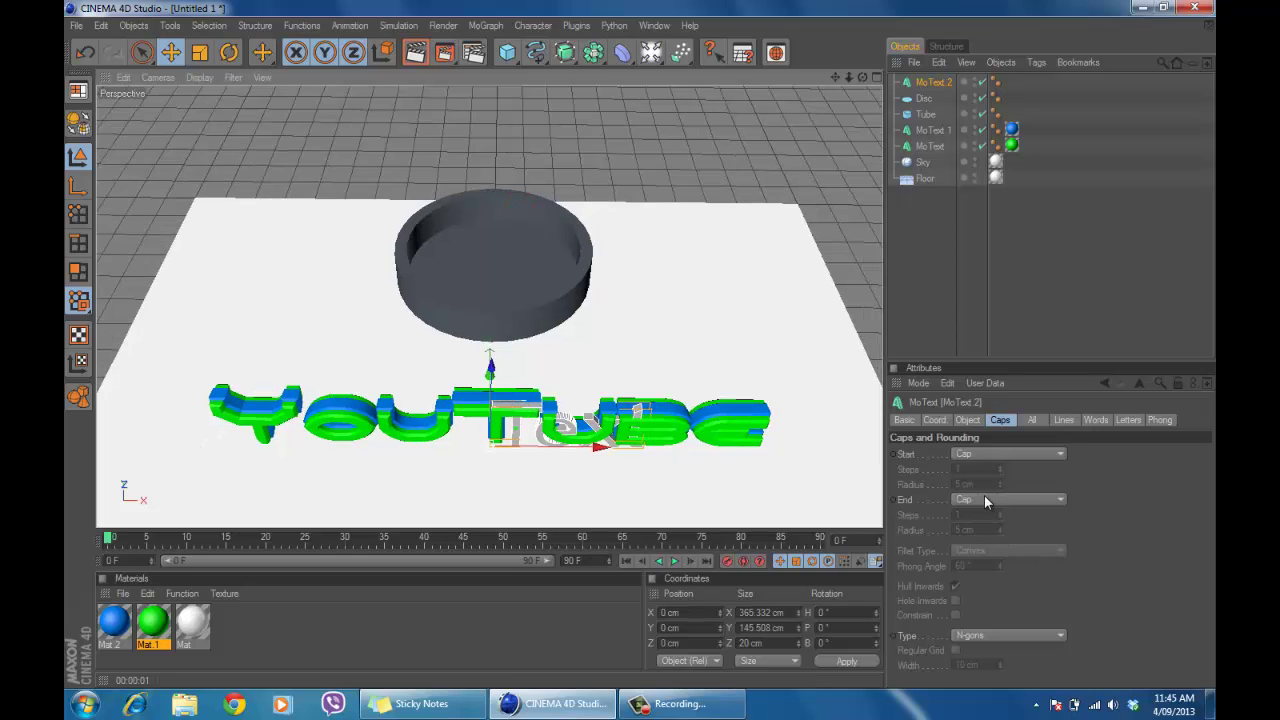
click(967, 420)
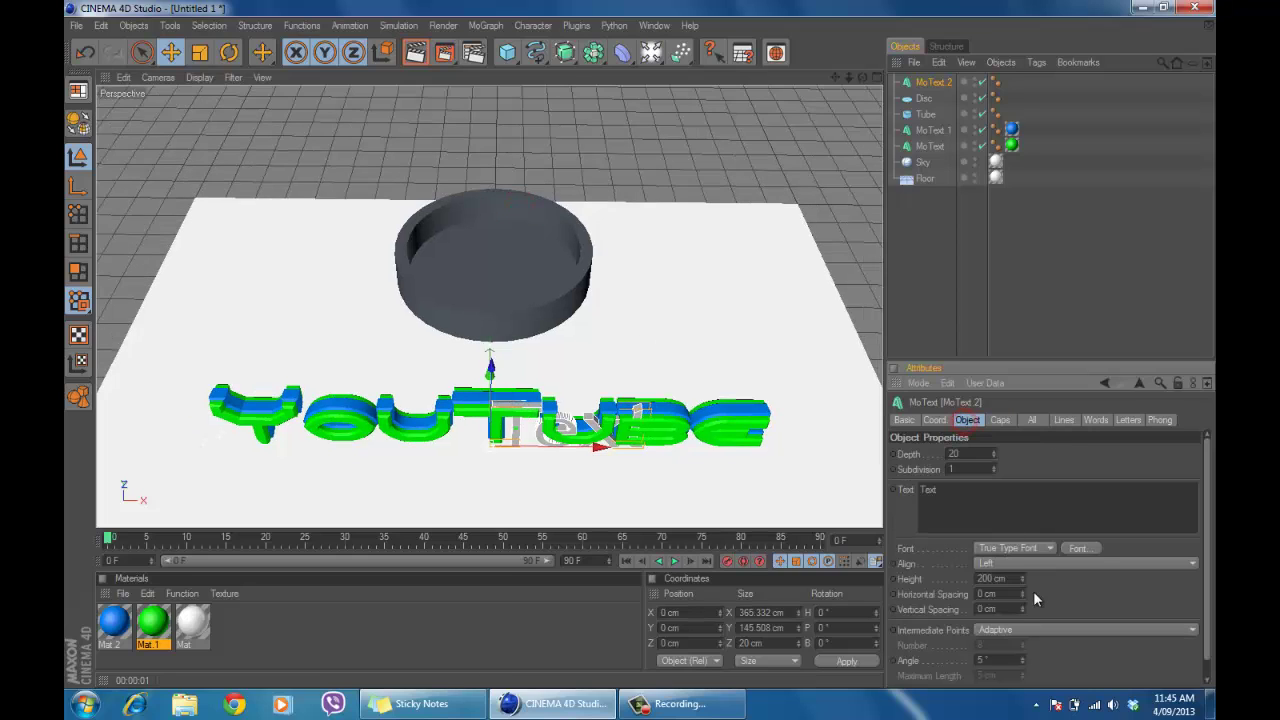
click(1031, 563)
click(1009, 594)
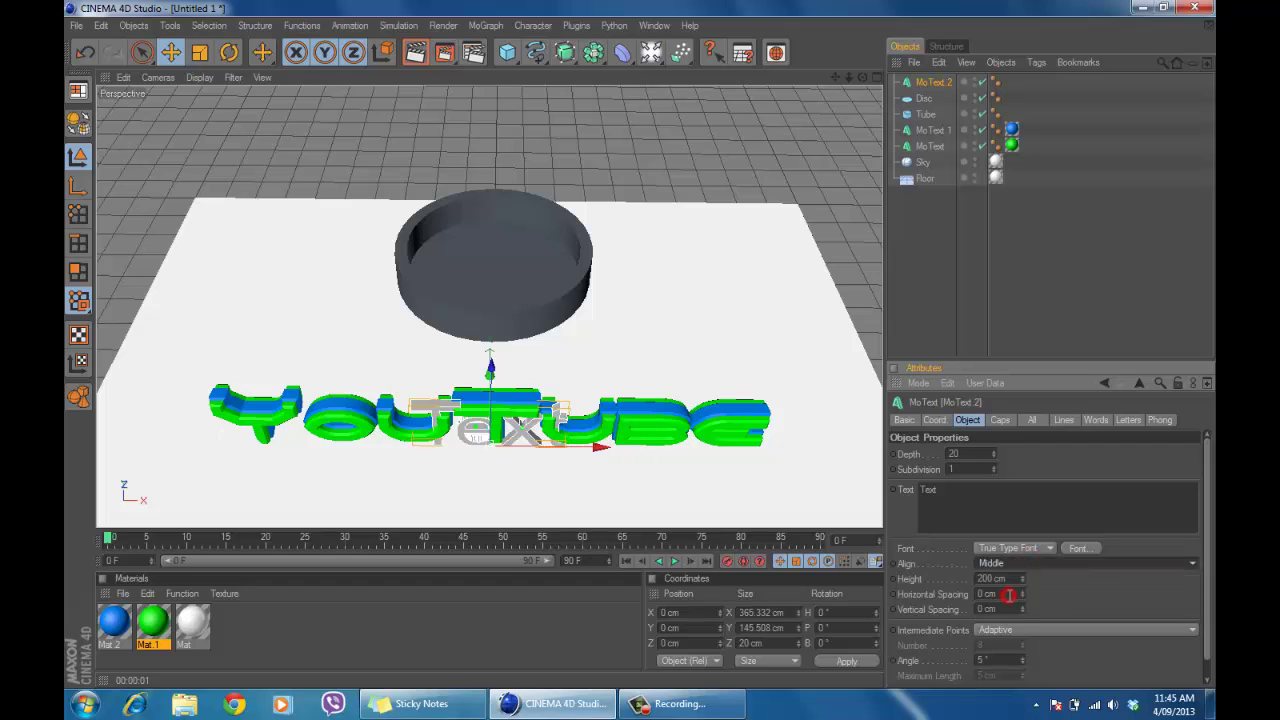
double_click(955, 453)
text(60)
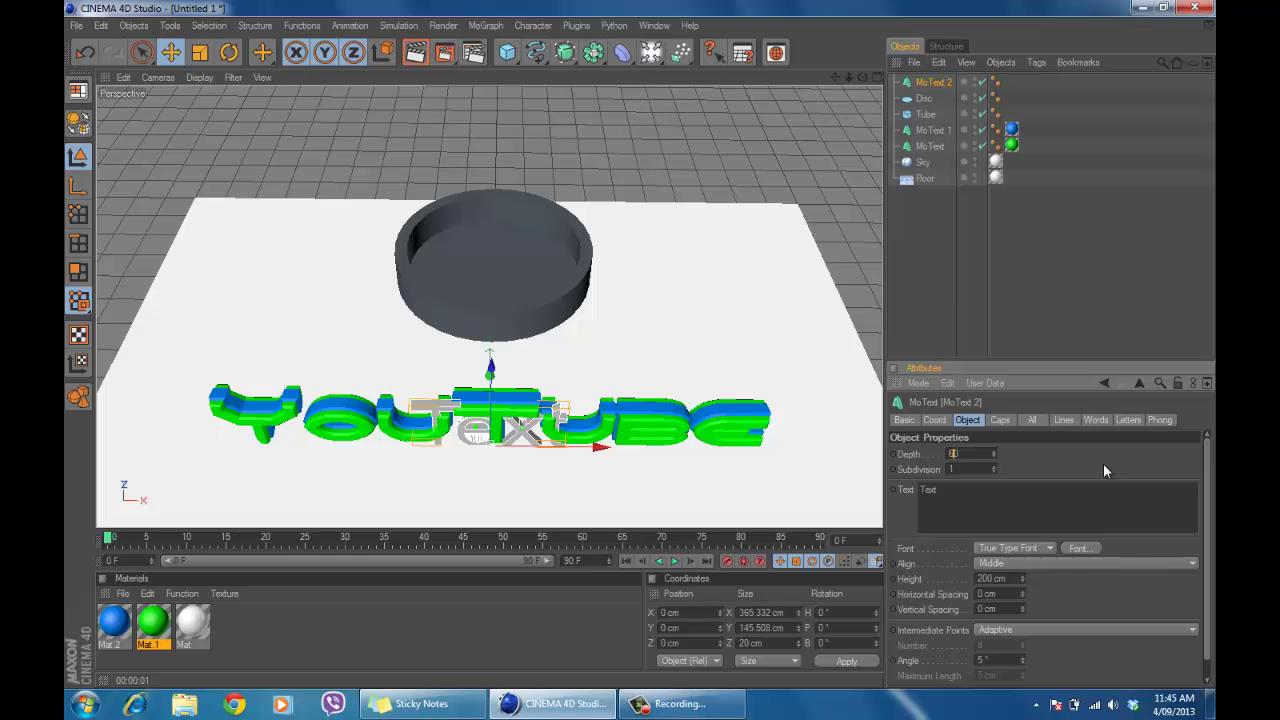
key(Return)
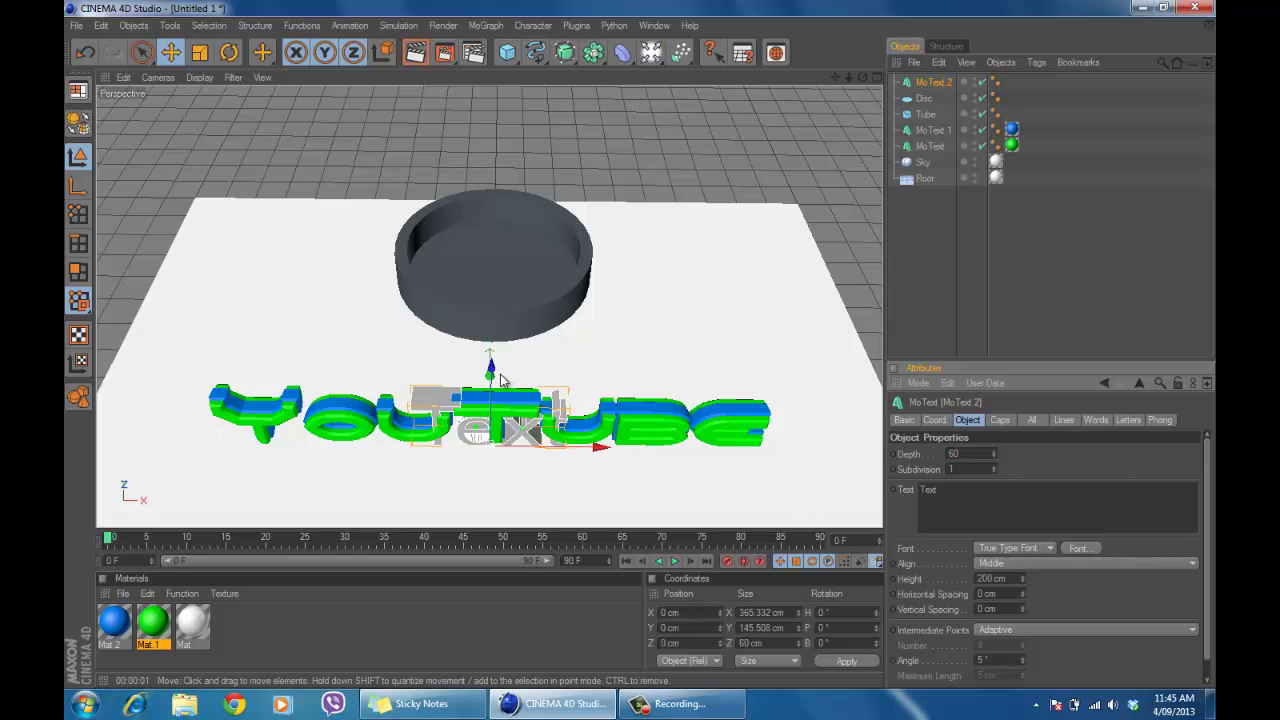
- Move the new text object above the disc inside the ring, at about Y 62 cm and Z 692 cm
drag(490, 366, 640, 358)
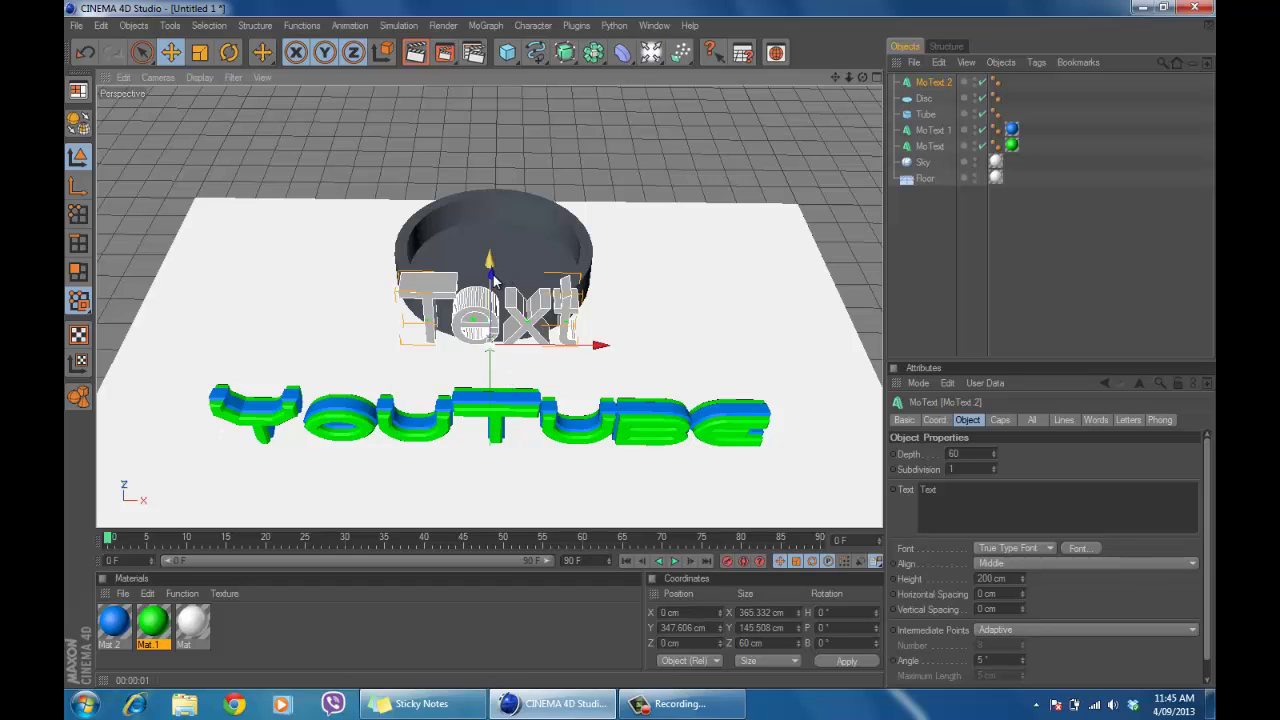
drag(497, 281, 642, 410)
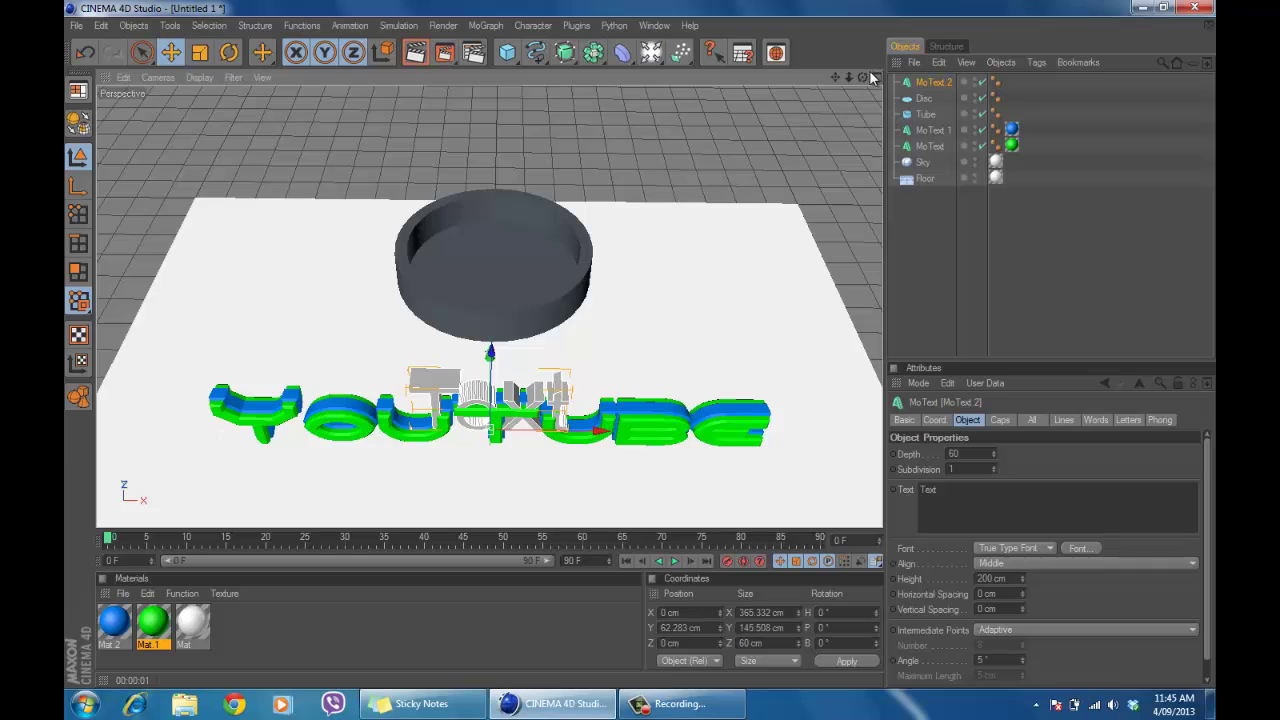
alt+drag(640, 352, 490, 275)
drag(429, 440, 640, 345)
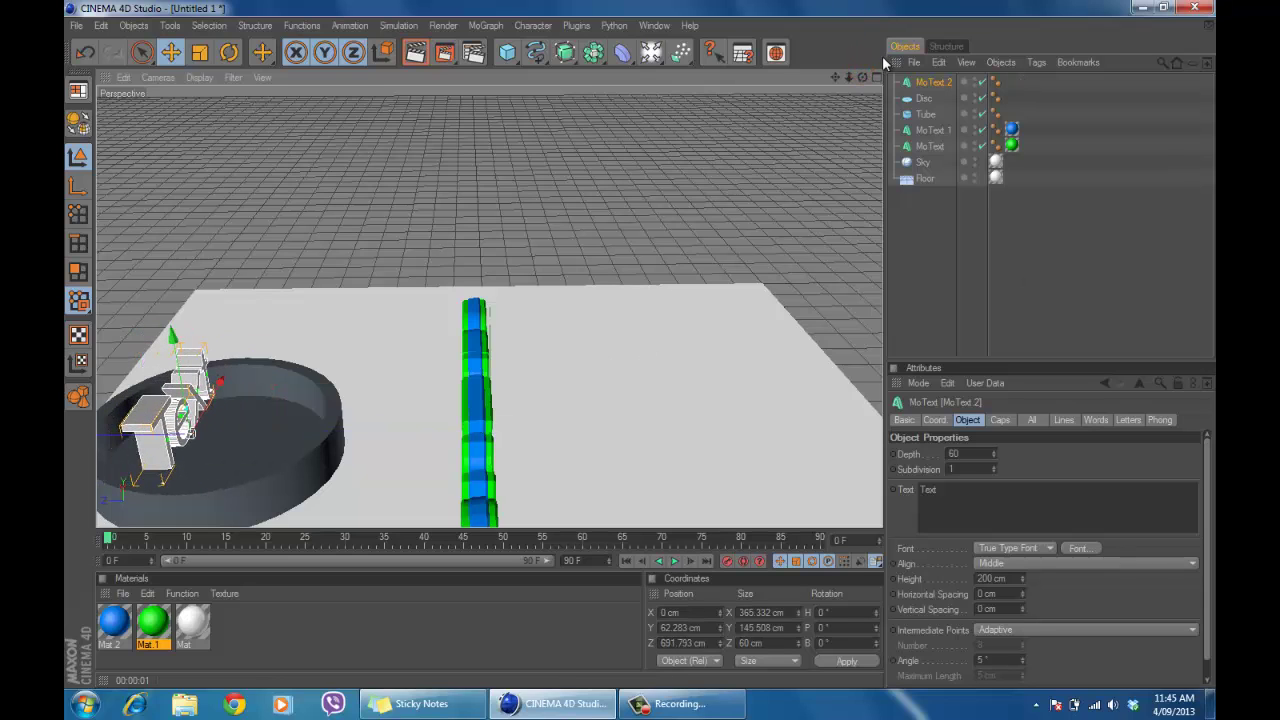
drag(862, 77, 796, 167)
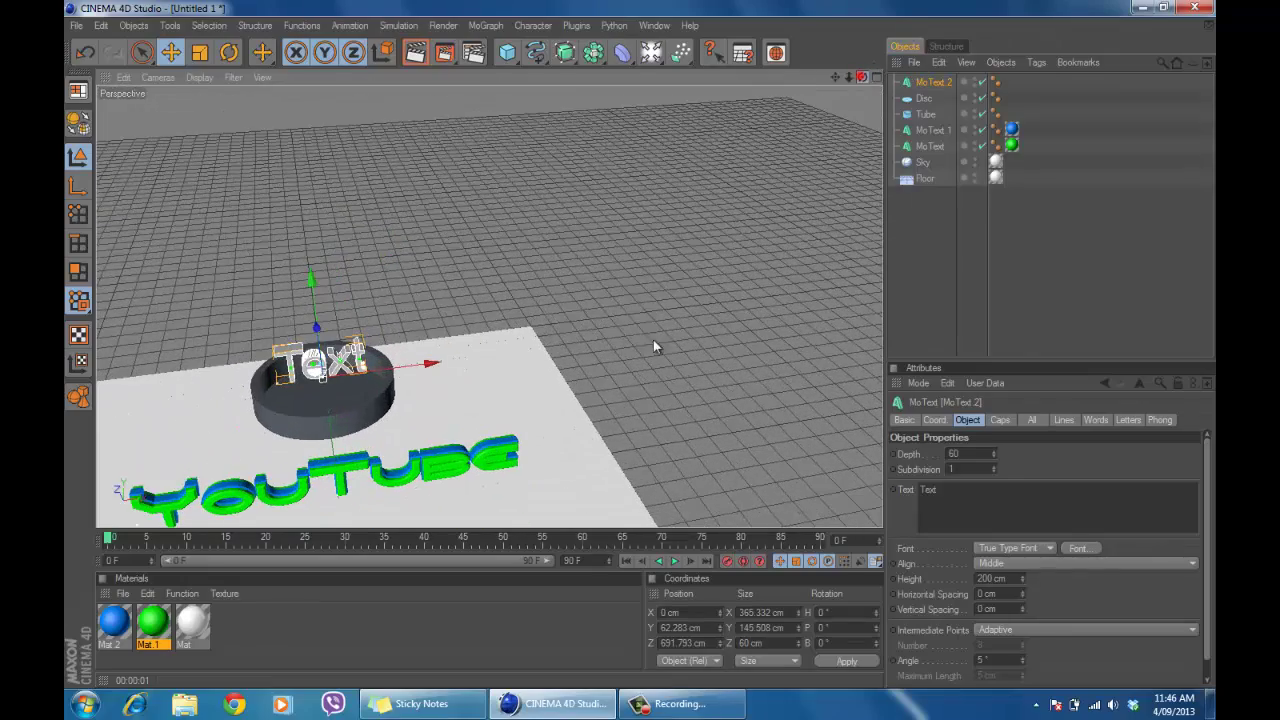
drag(655, 346, 340, 390)
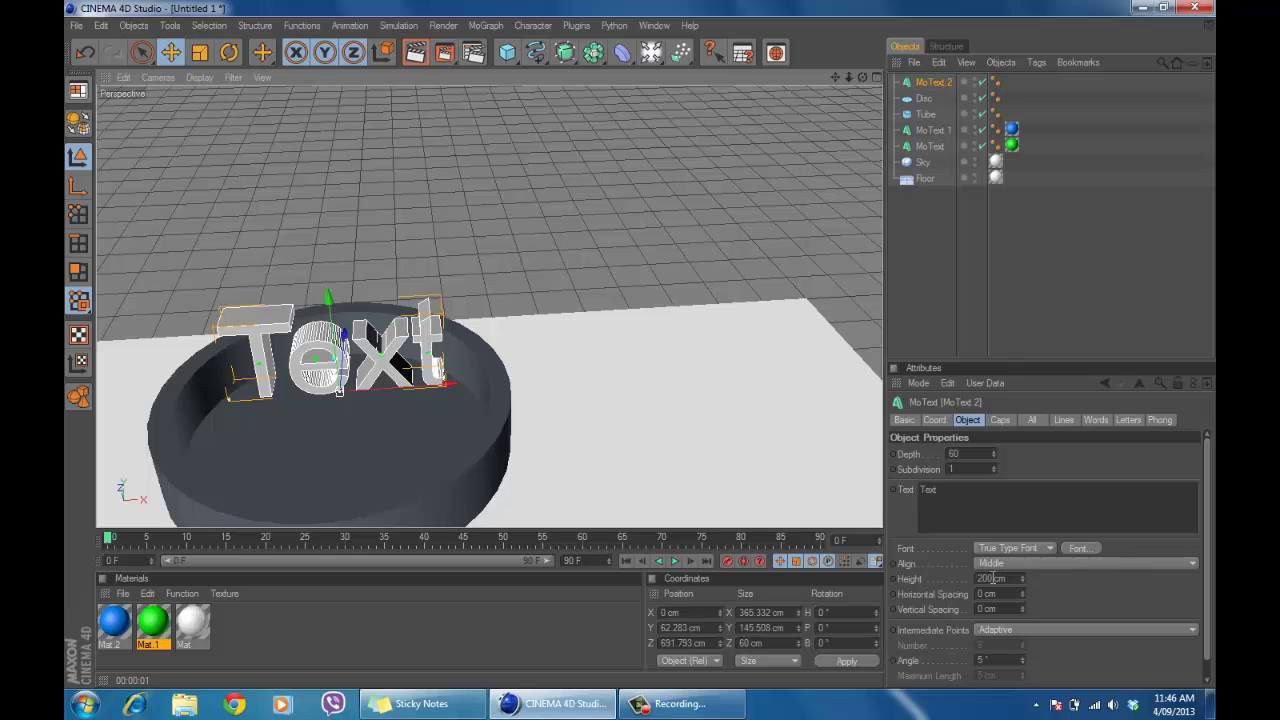
double_click(997, 490)
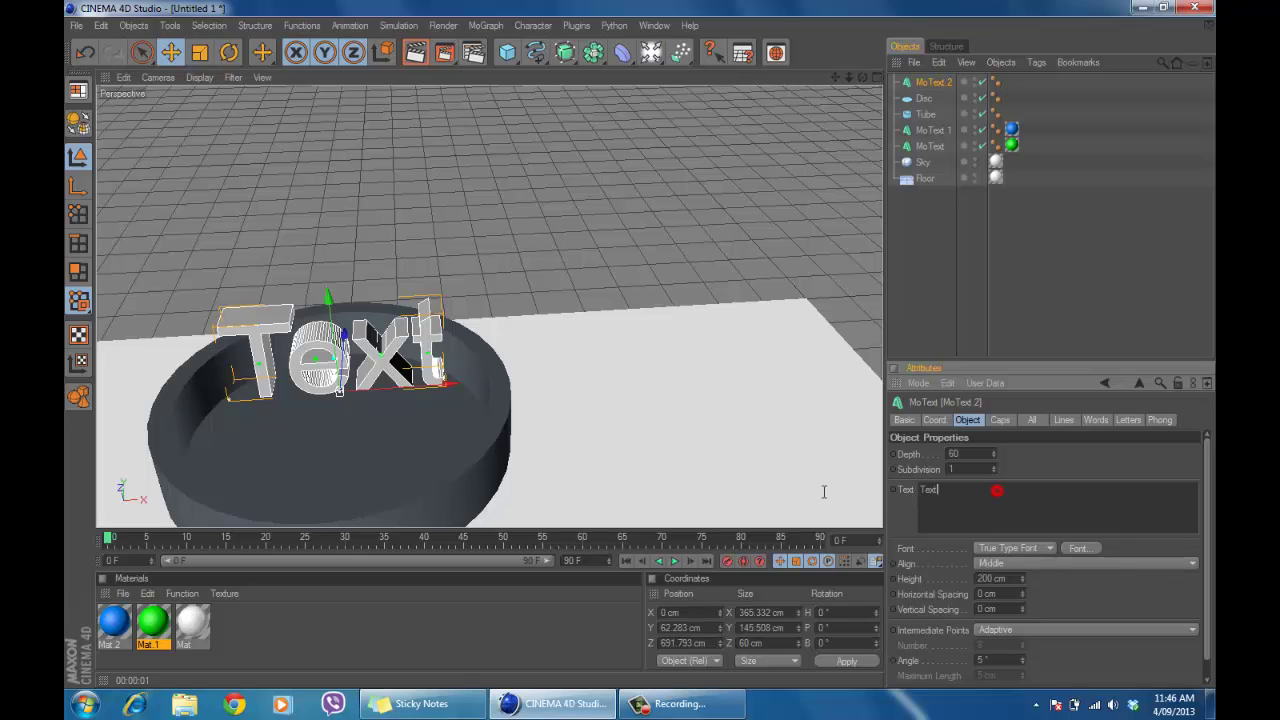
key(BackSpace)
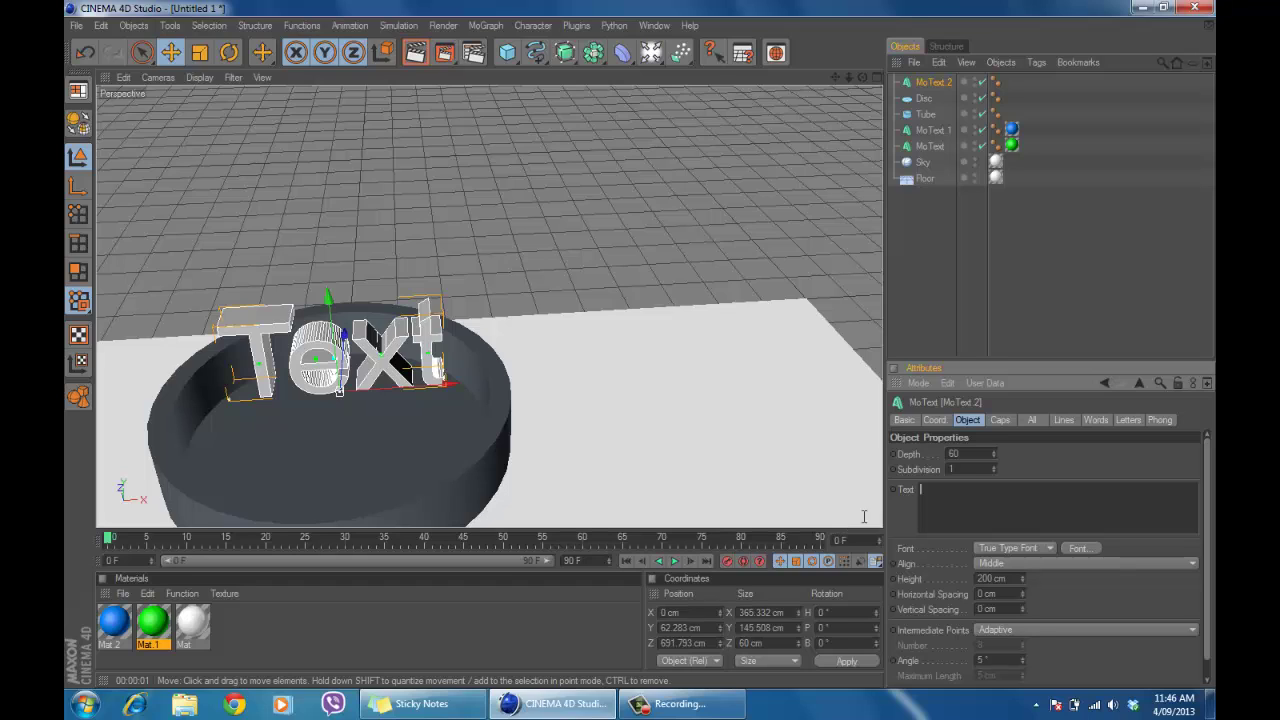
key(ctrl+z)
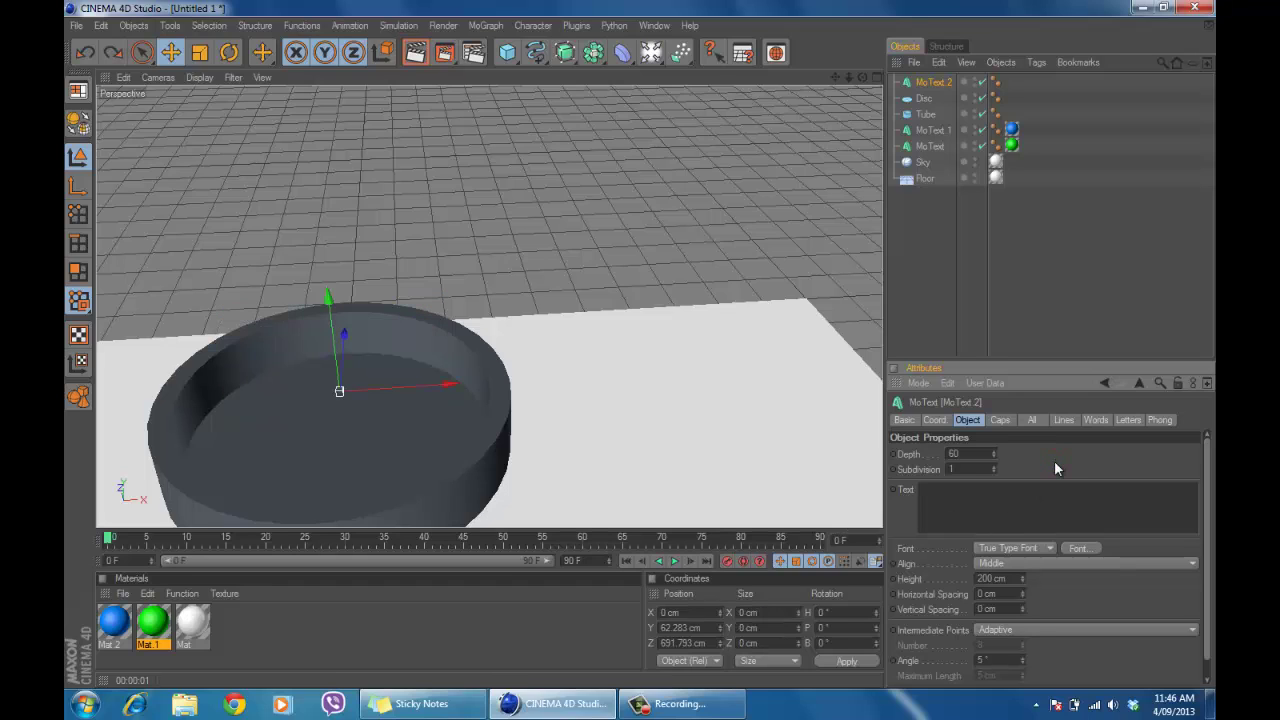
- Set the new text's font to BATMANFOREVER and its height to 150 cm
click(1090, 545)
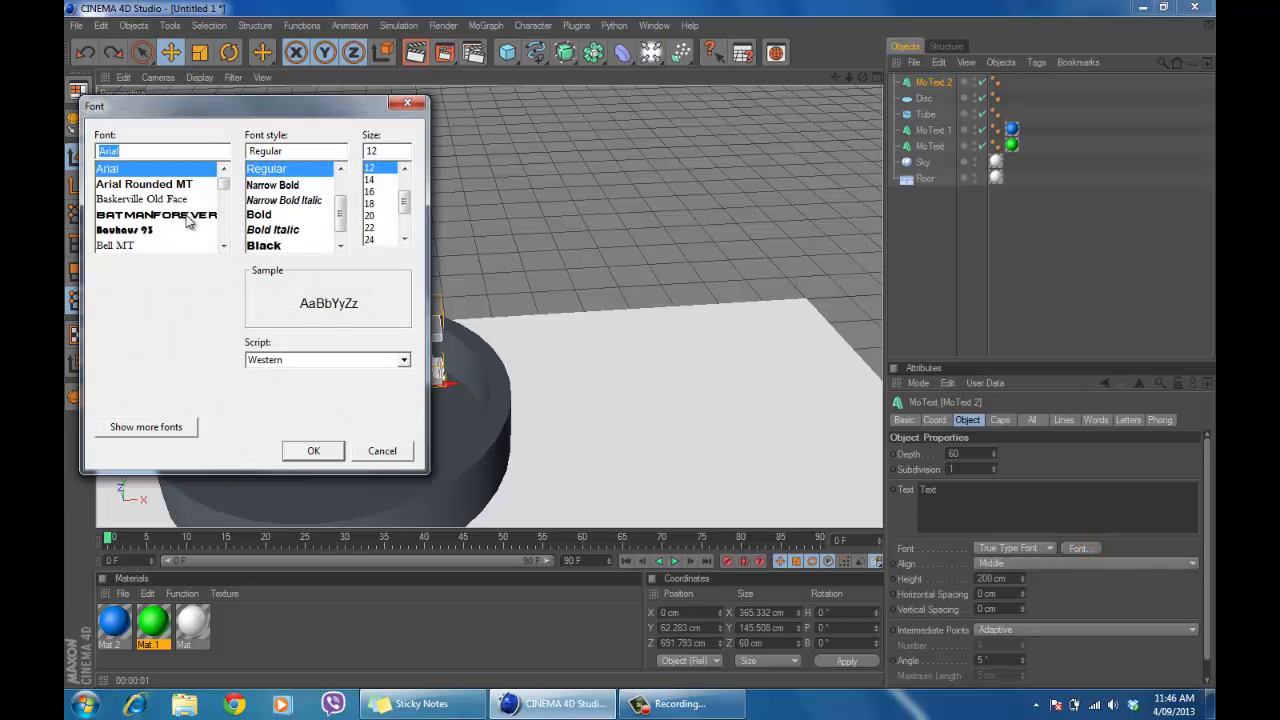
click(186, 214)
click(316, 451)
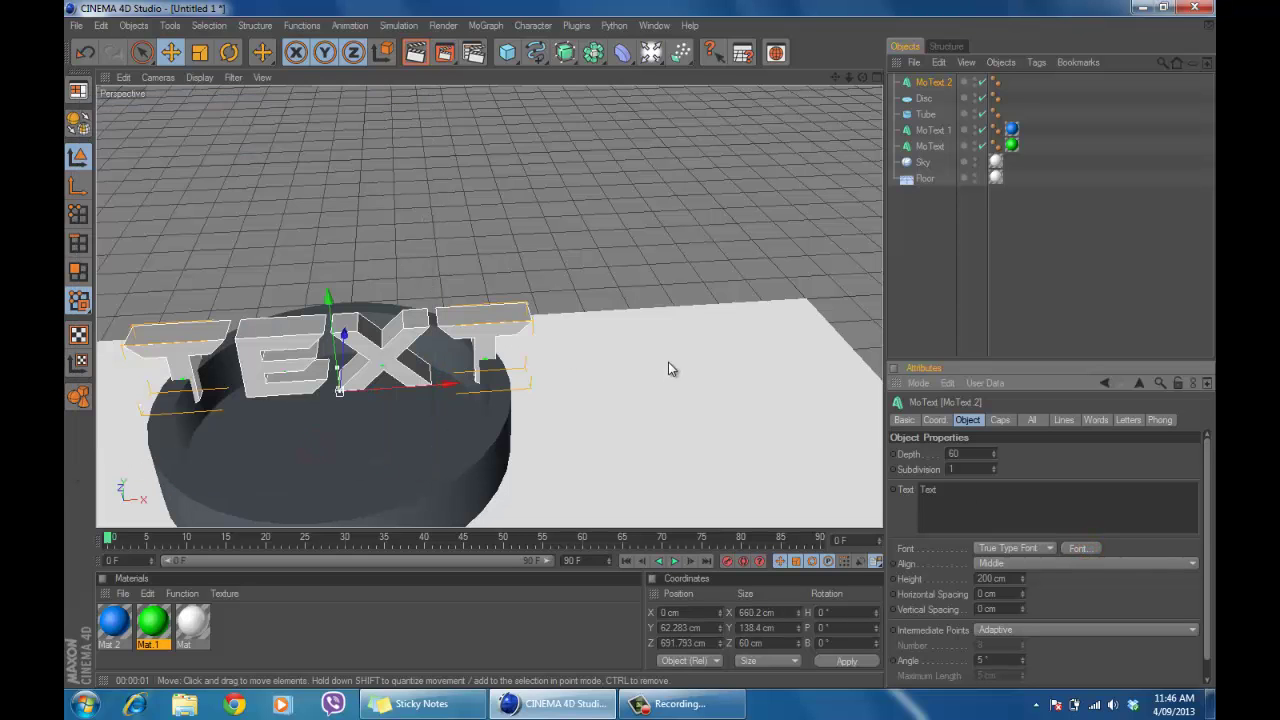
click(984, 579)
key(BackSpace)
key(BackSpace)
text(15)
click(1077, 597)
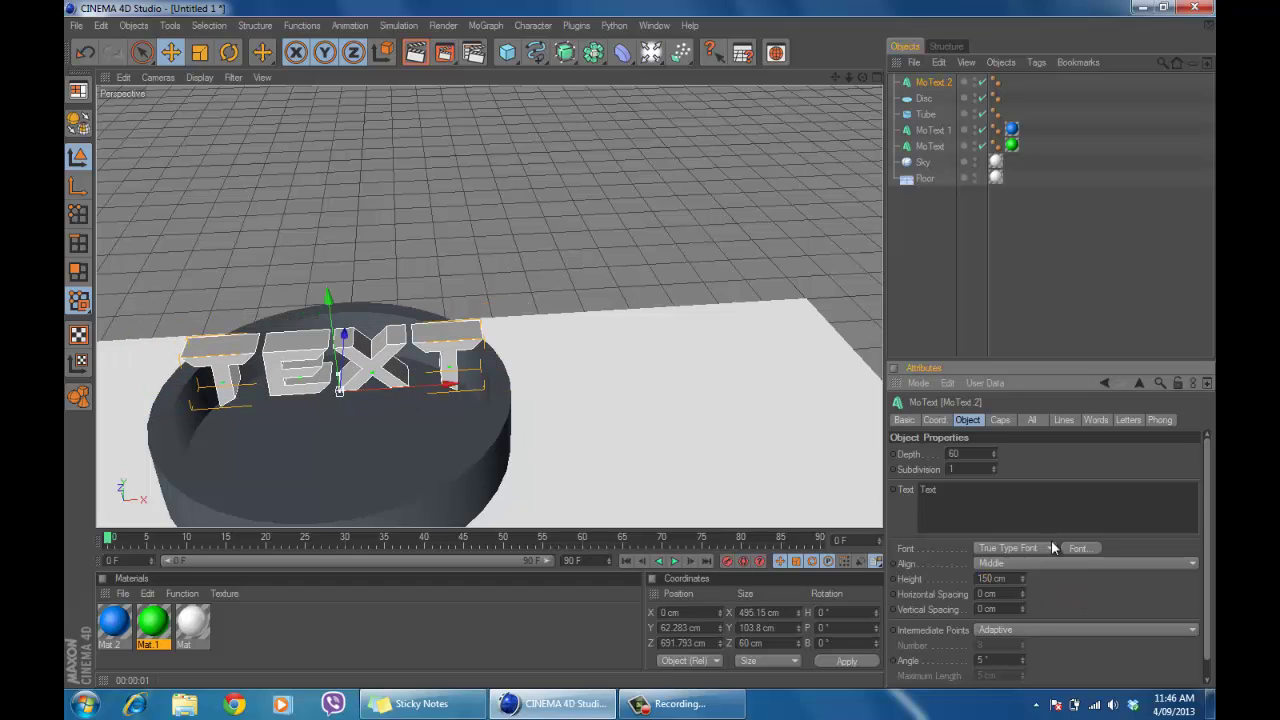
- Tilt the text to a pitch of -79° and move it over the disc at about Y 61 cm, Z 588 cm
click(930, 420)
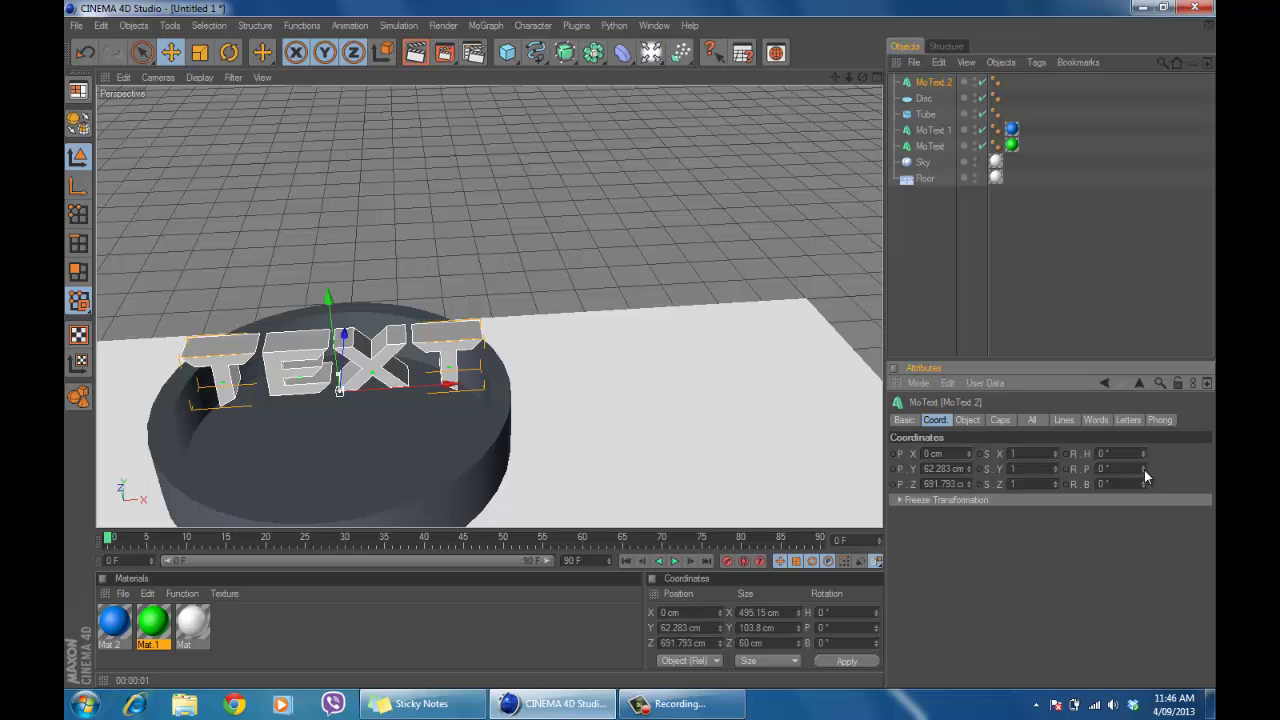
drag(1145, 476, 1145, 476)
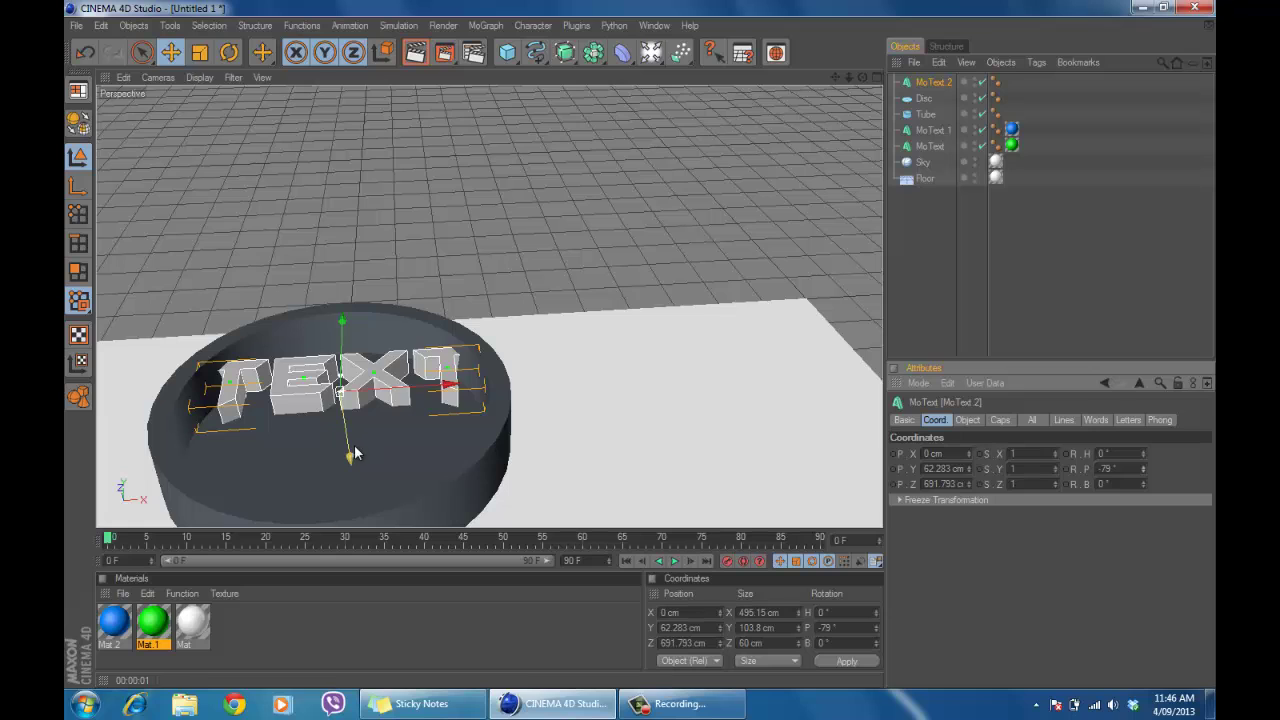
drag(354, 444, 642, 351)
drag(345, 312, 641, 353)
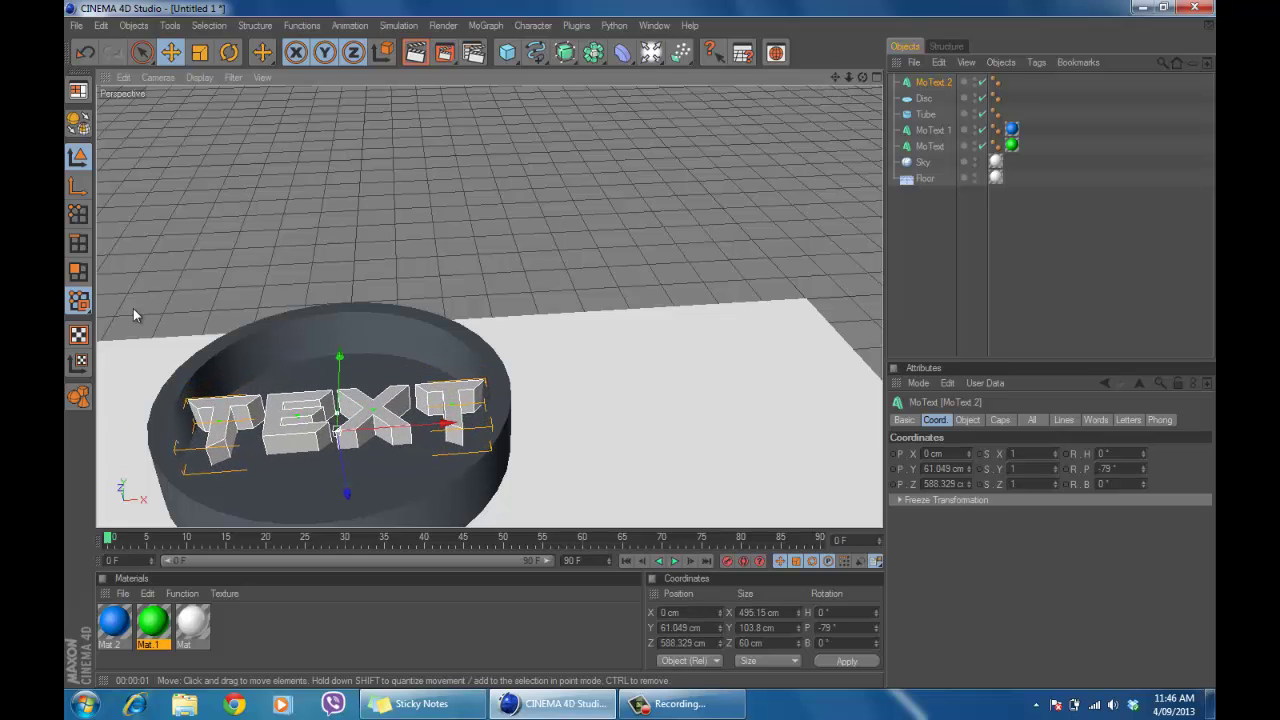
- Set the height of the text inside the ring to 130 cm
drag(855, 75, 391, 123)
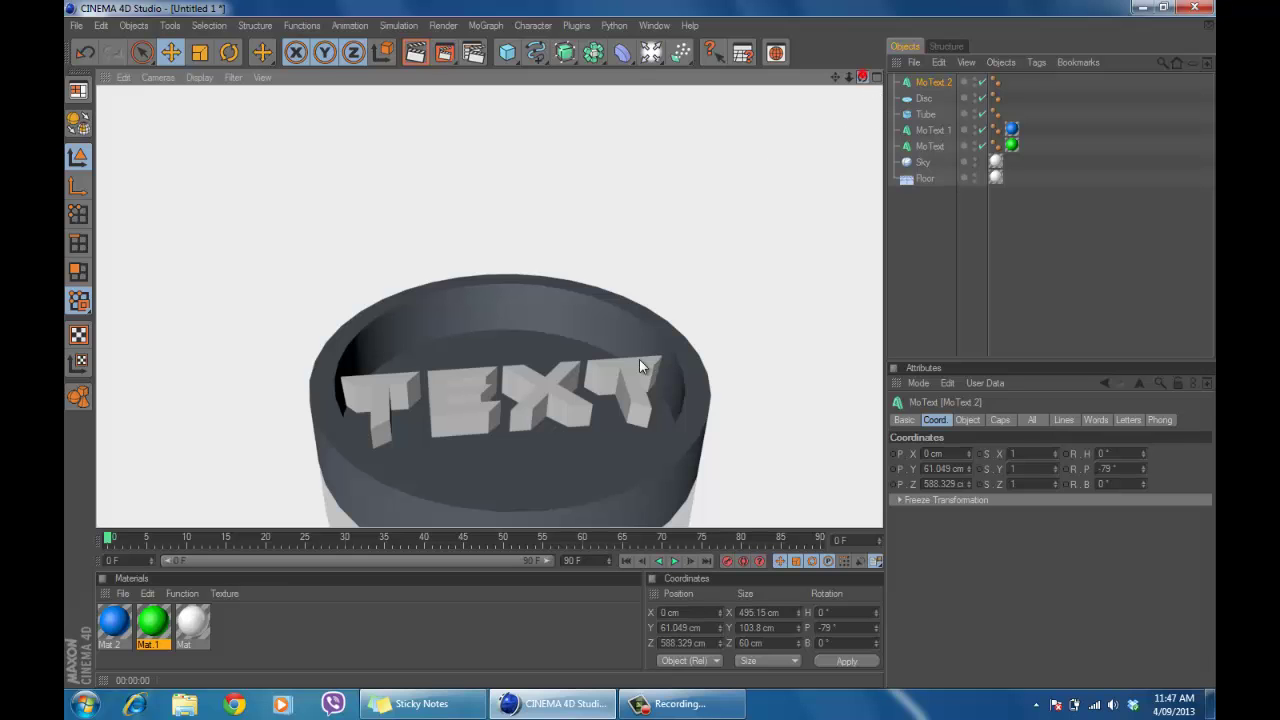
alt+drag(639, 359, 641, 333)
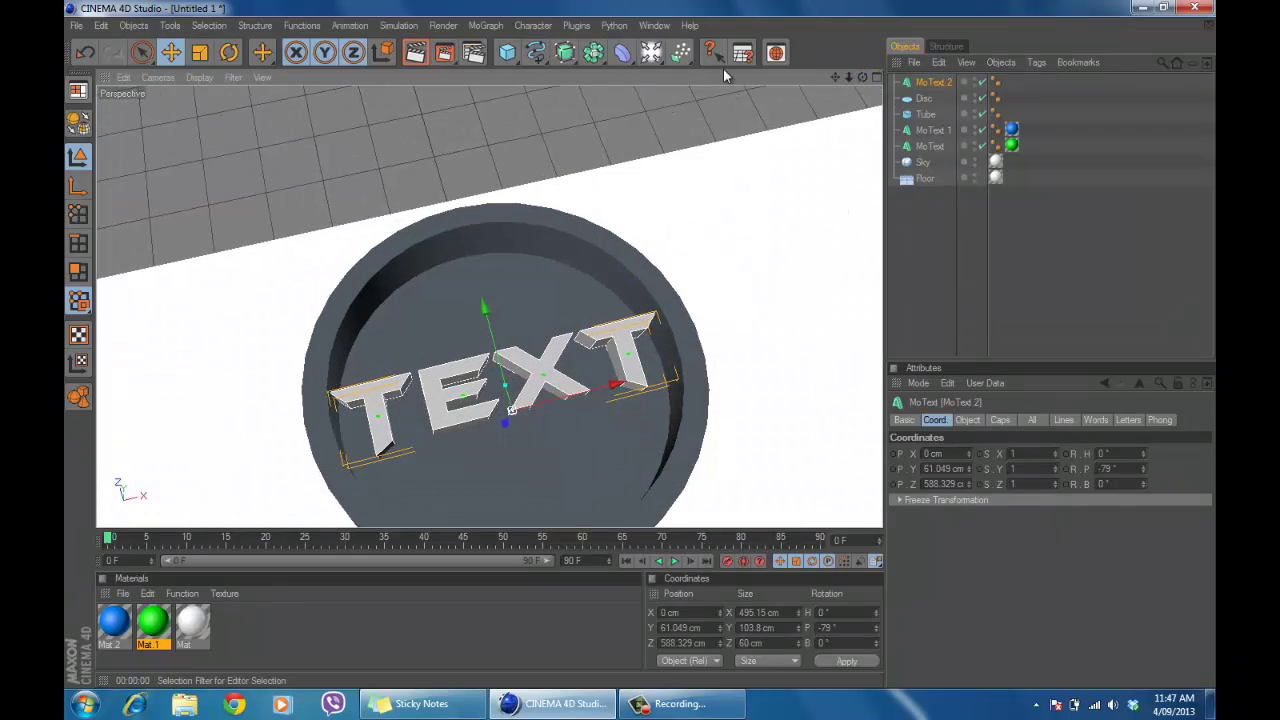
click(1003, 420)
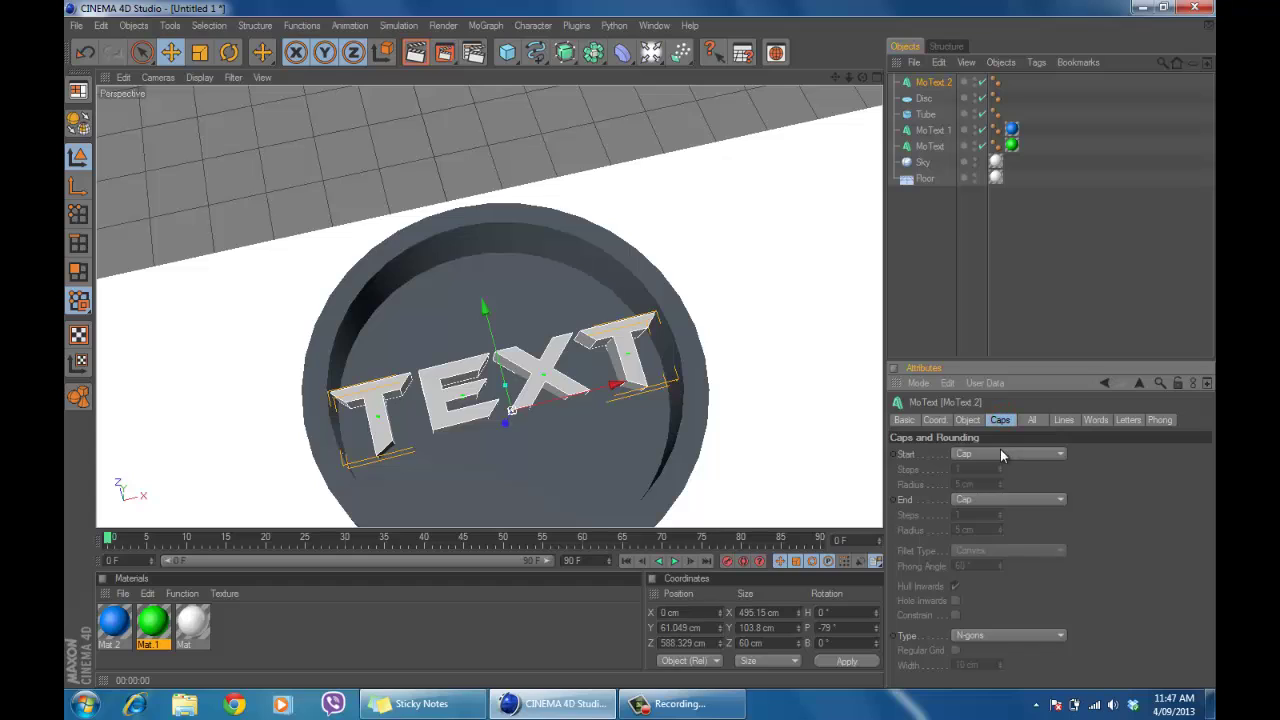
click(1000, 452)
click(1012, 499)
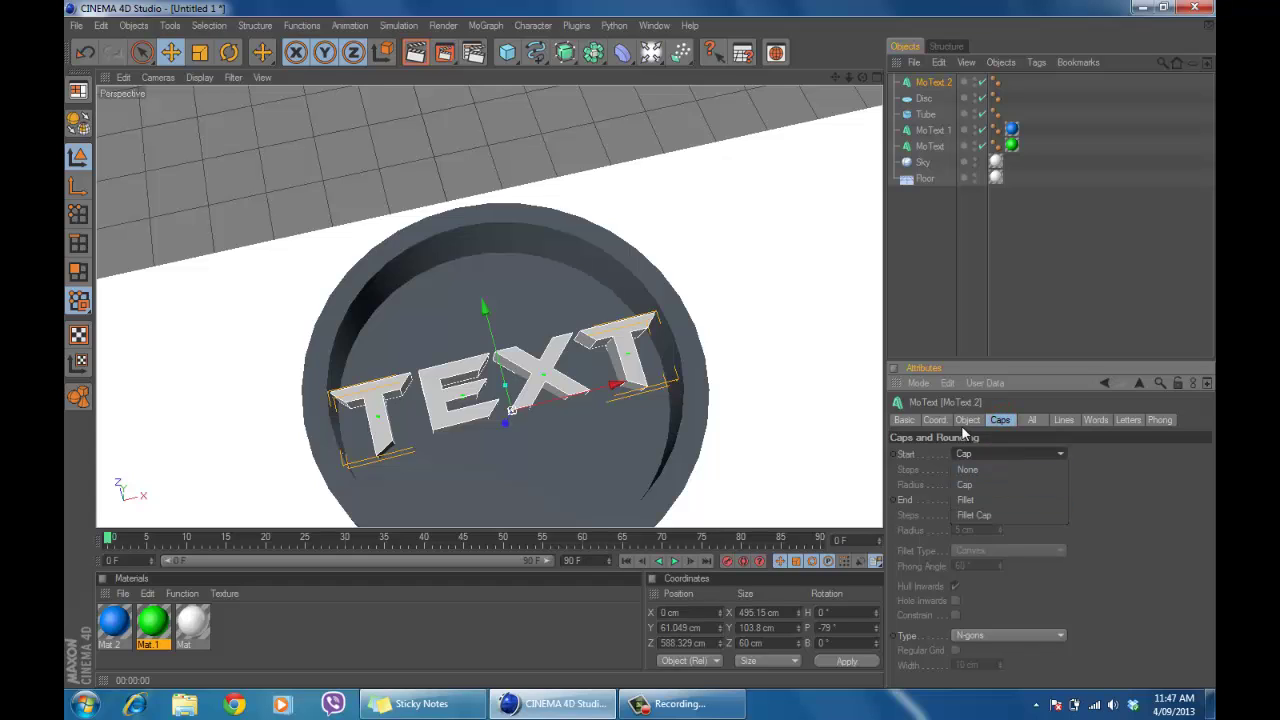
click(964, 420)
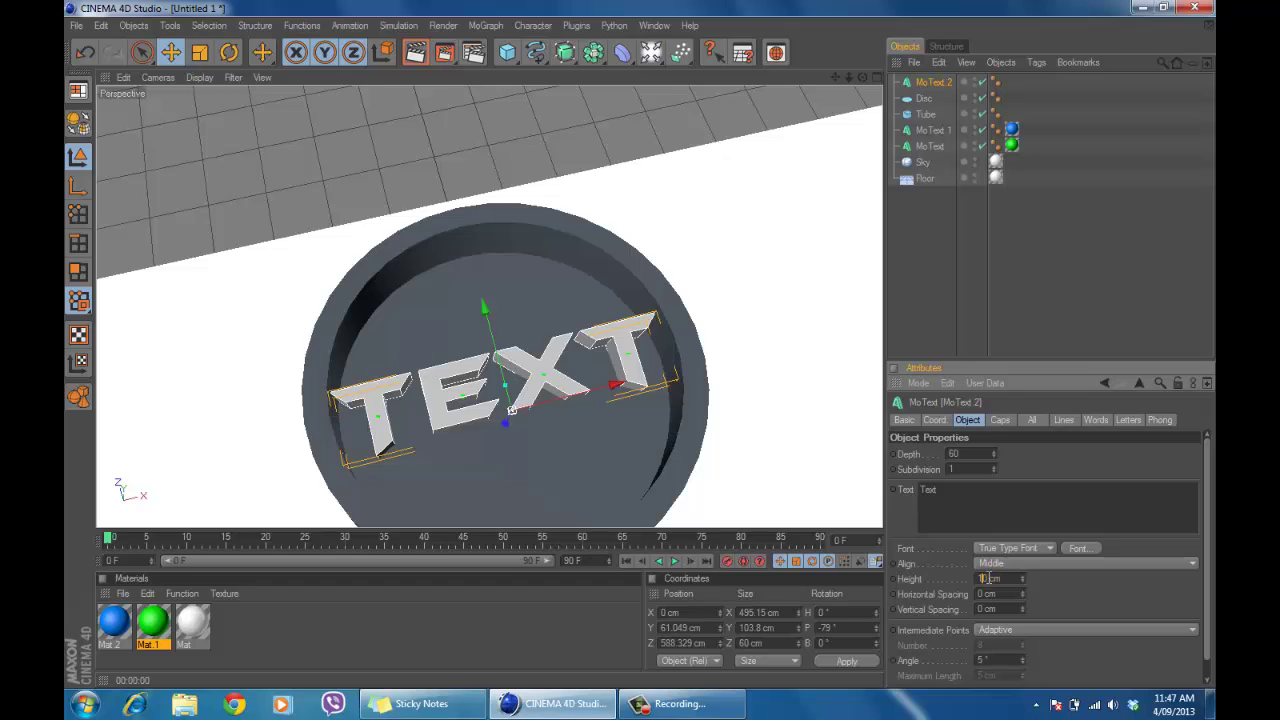
click(1131, 664)
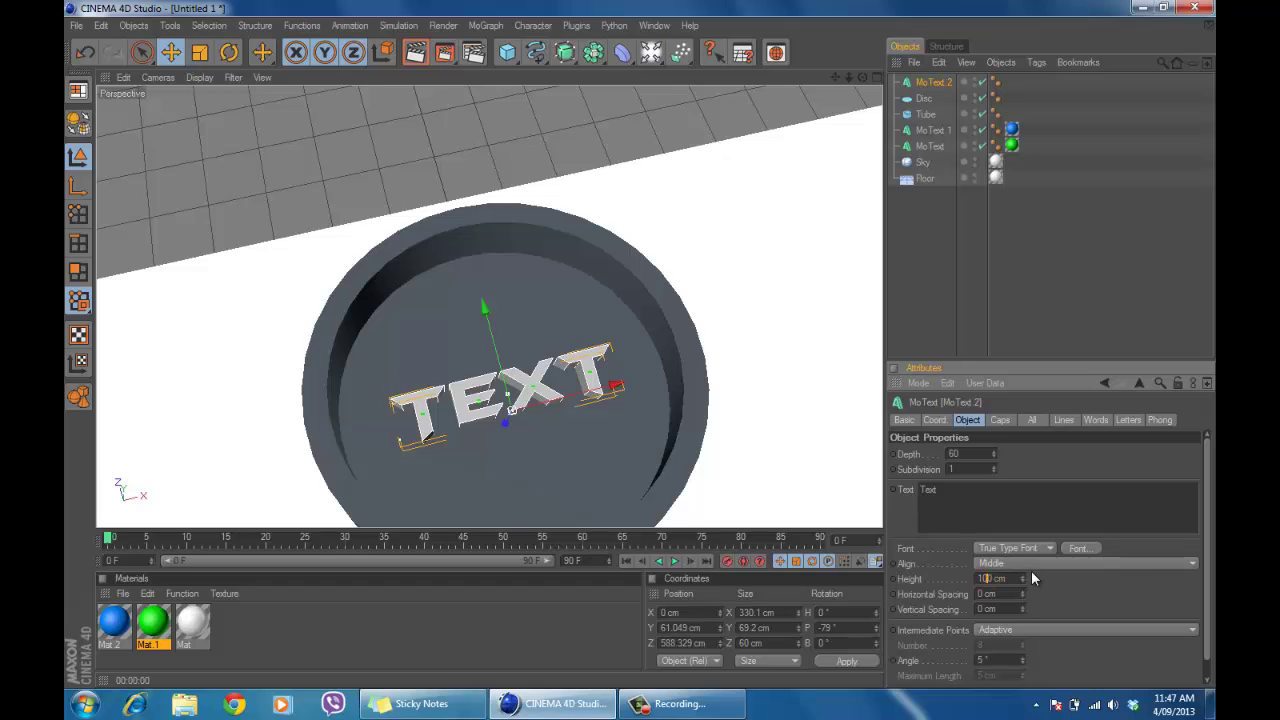
text(3)
key(Return)
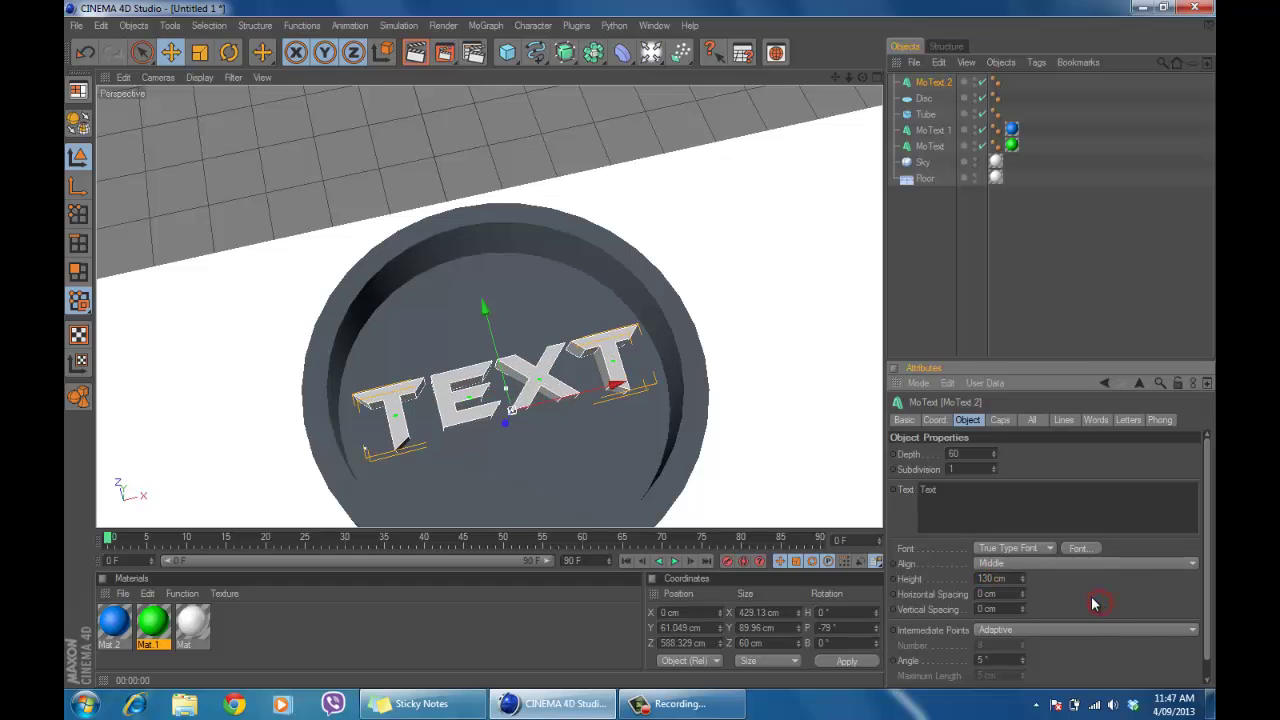
- Set both the start and end caps of the podium text to Fillet Cap
click(999, 420)
click(998, 454)
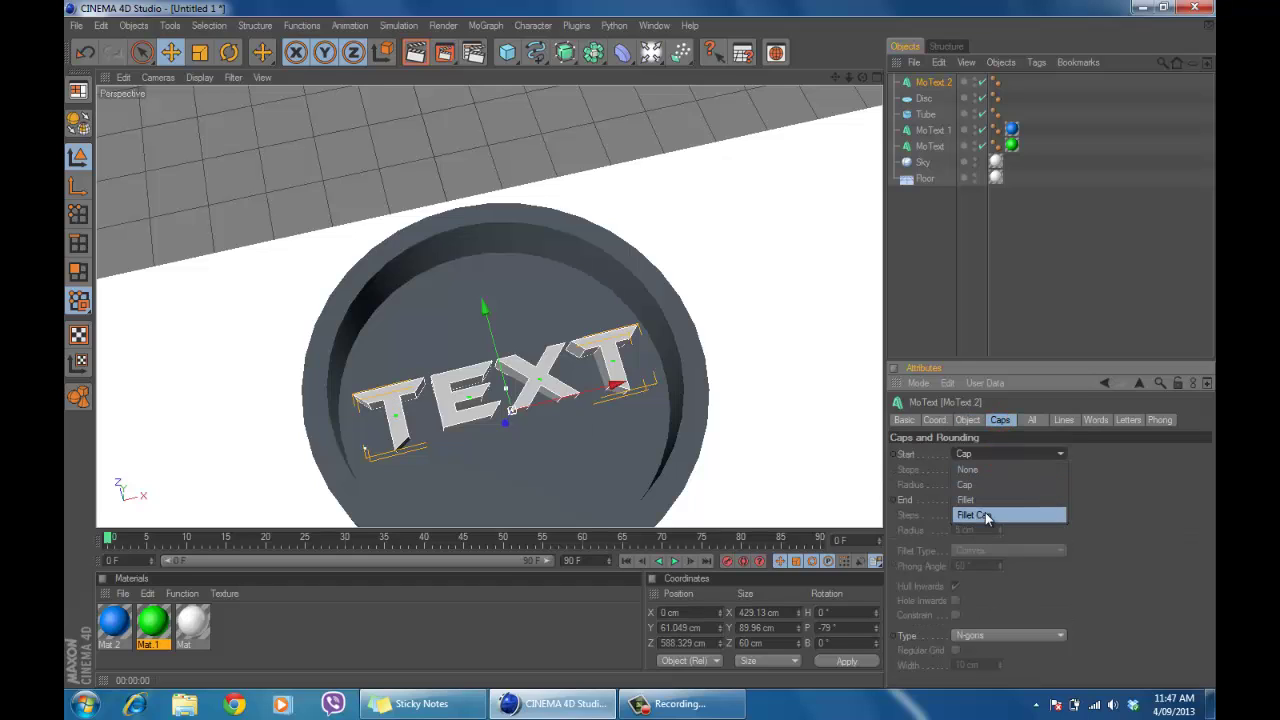
click(998, 514)
click(1002, 497)
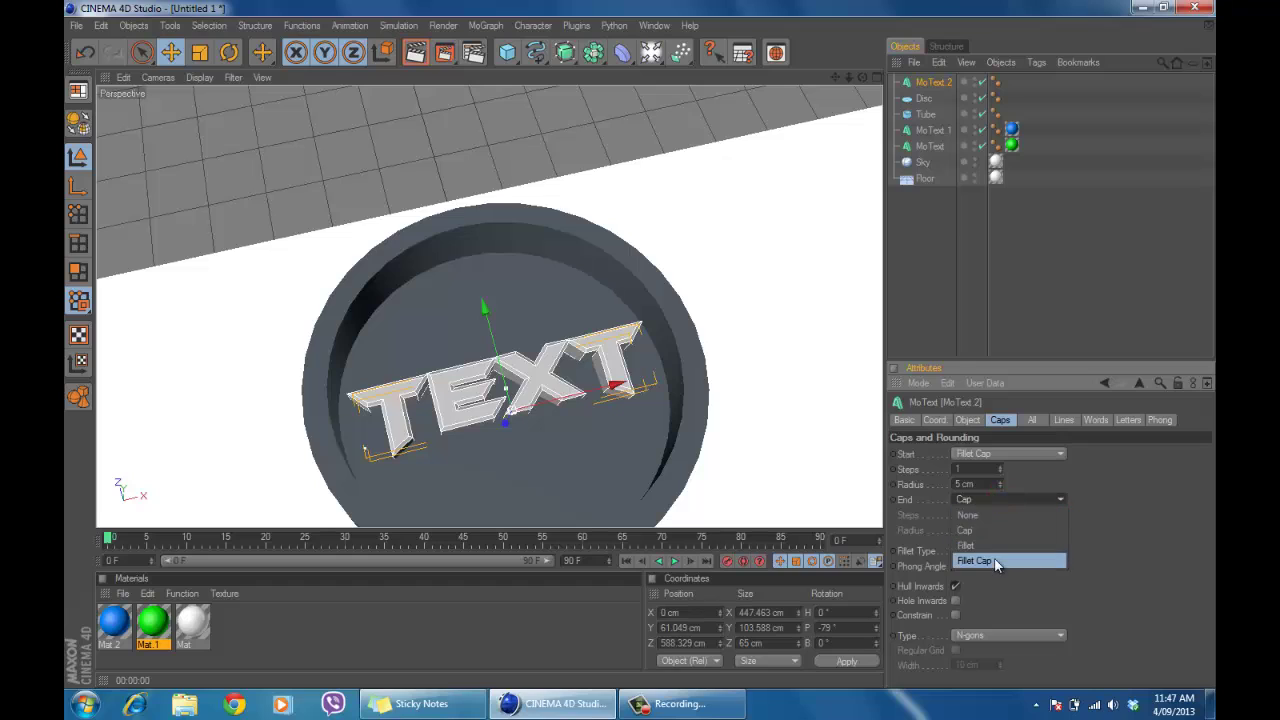
click(996, 560)
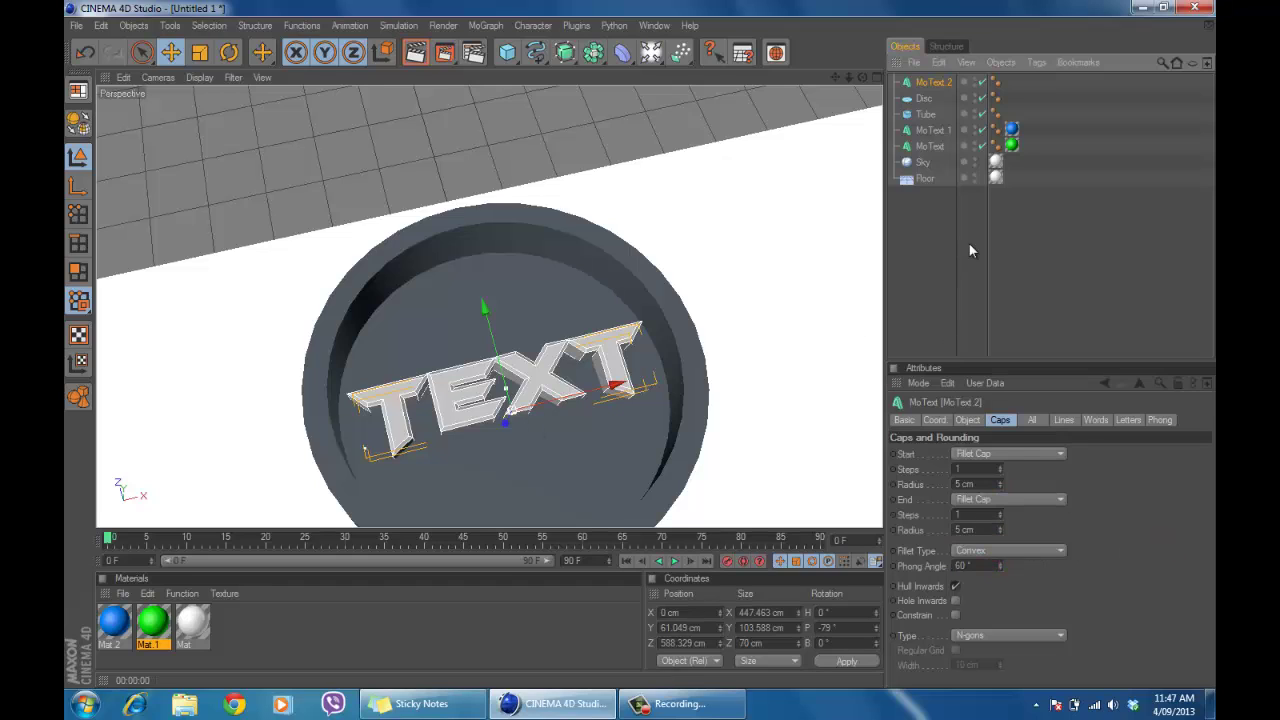
- Duplicate the podium text and set the copy's start fillet radius to 10 cm and end fillet radius to 8 cm
key(ctrl+c)
key(ctrl+v)
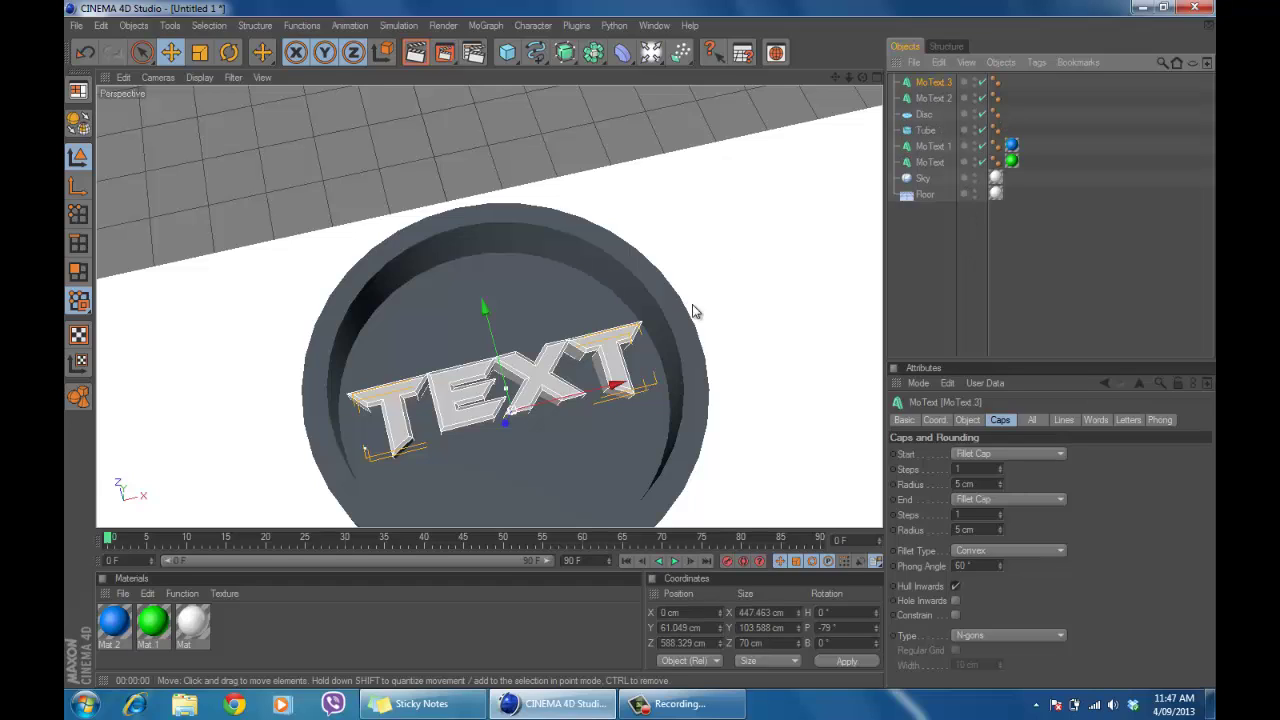
click(960, 483)
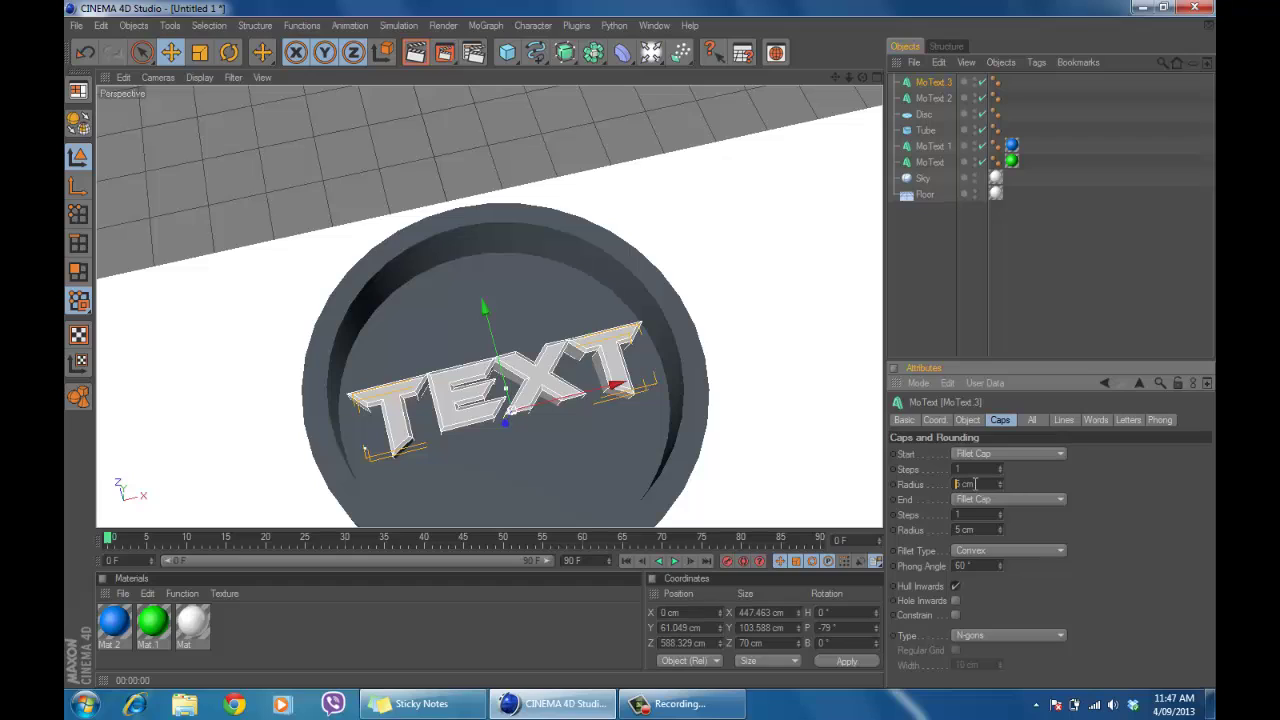
text(10)
click(960, 531)
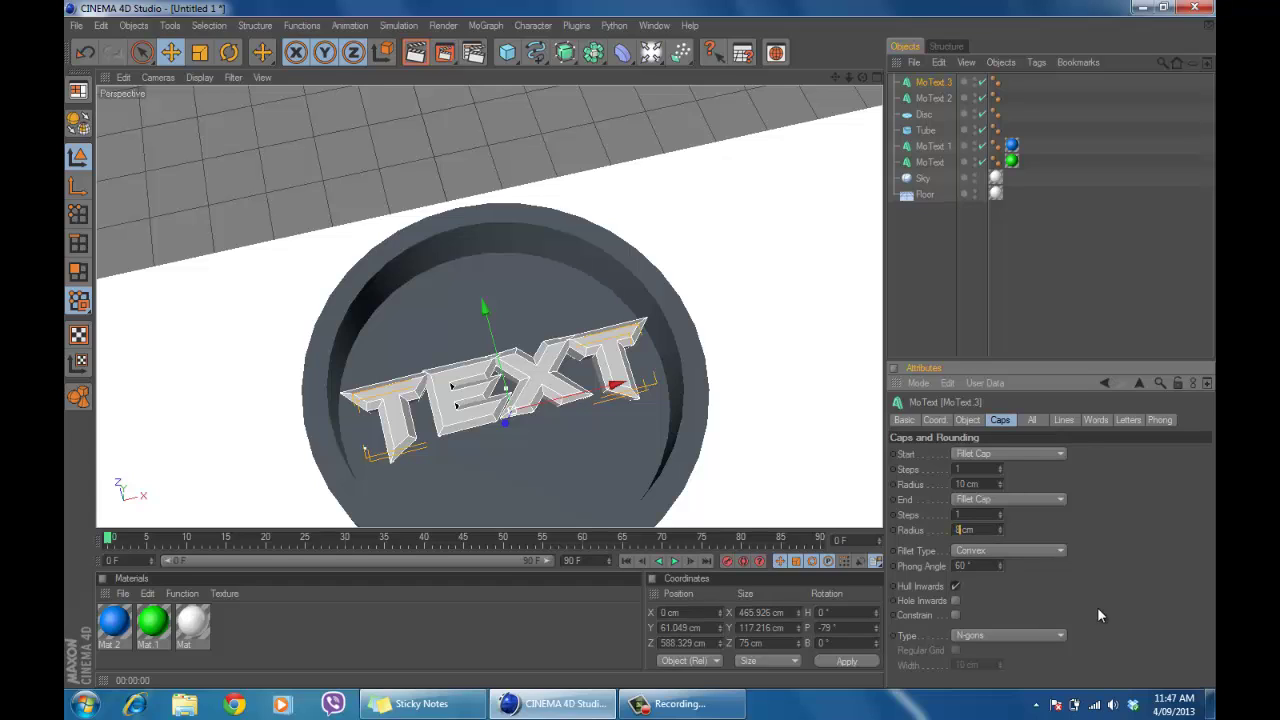
- Set the duplicated text's depth to 30 cm
click(966, 420)
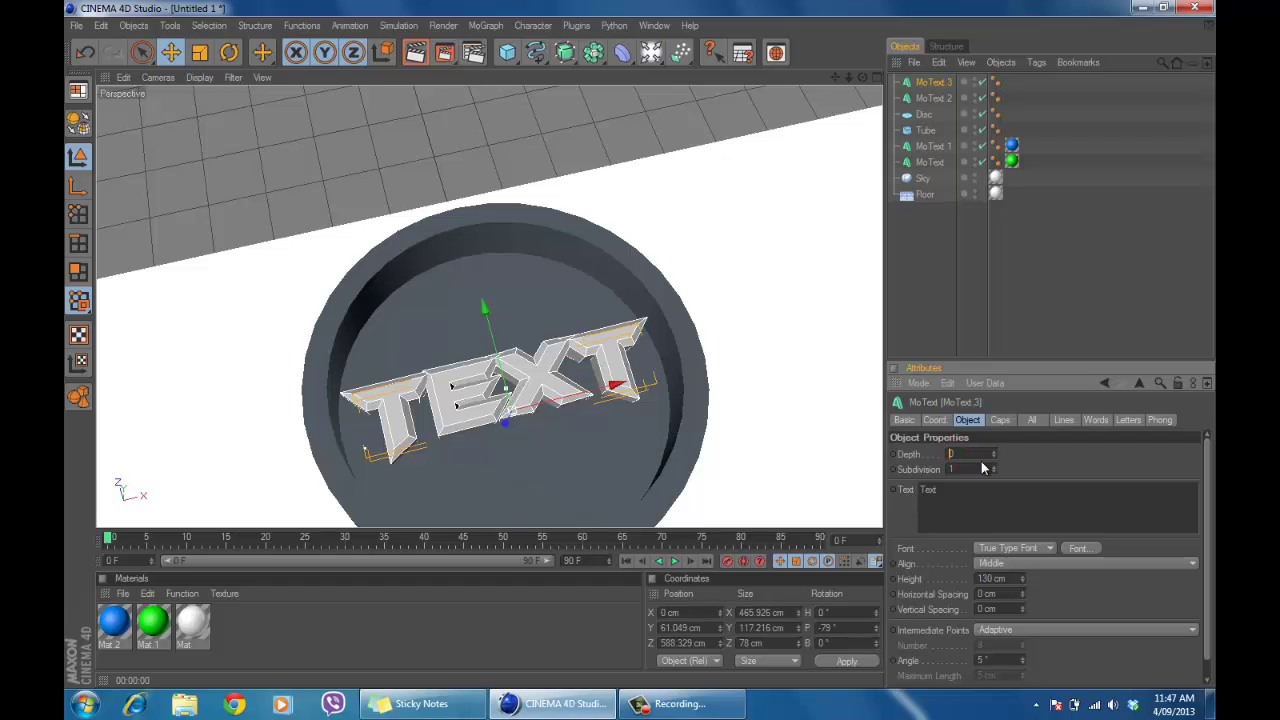
text(0)
key(Return)
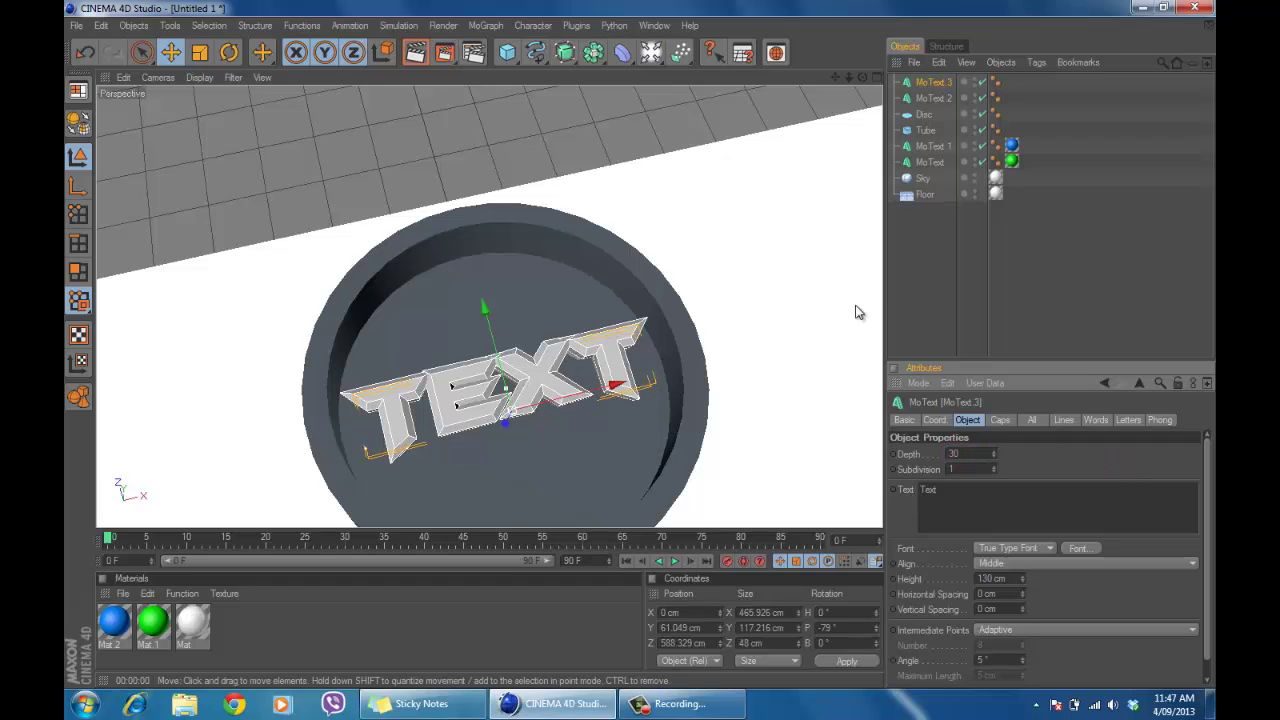
- Select both podium text objects and rotate them together to a pitch of -93°
drag(861, 77, 645, 340)
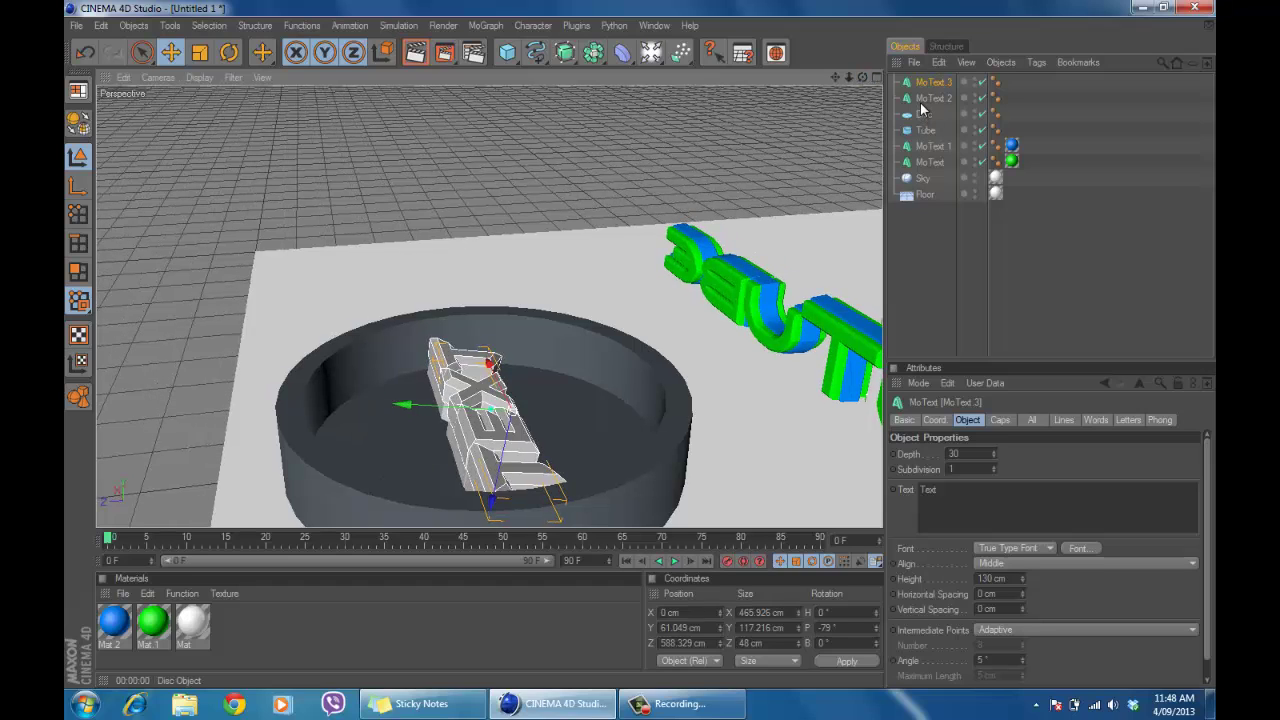
ctrl+click(928, 98)
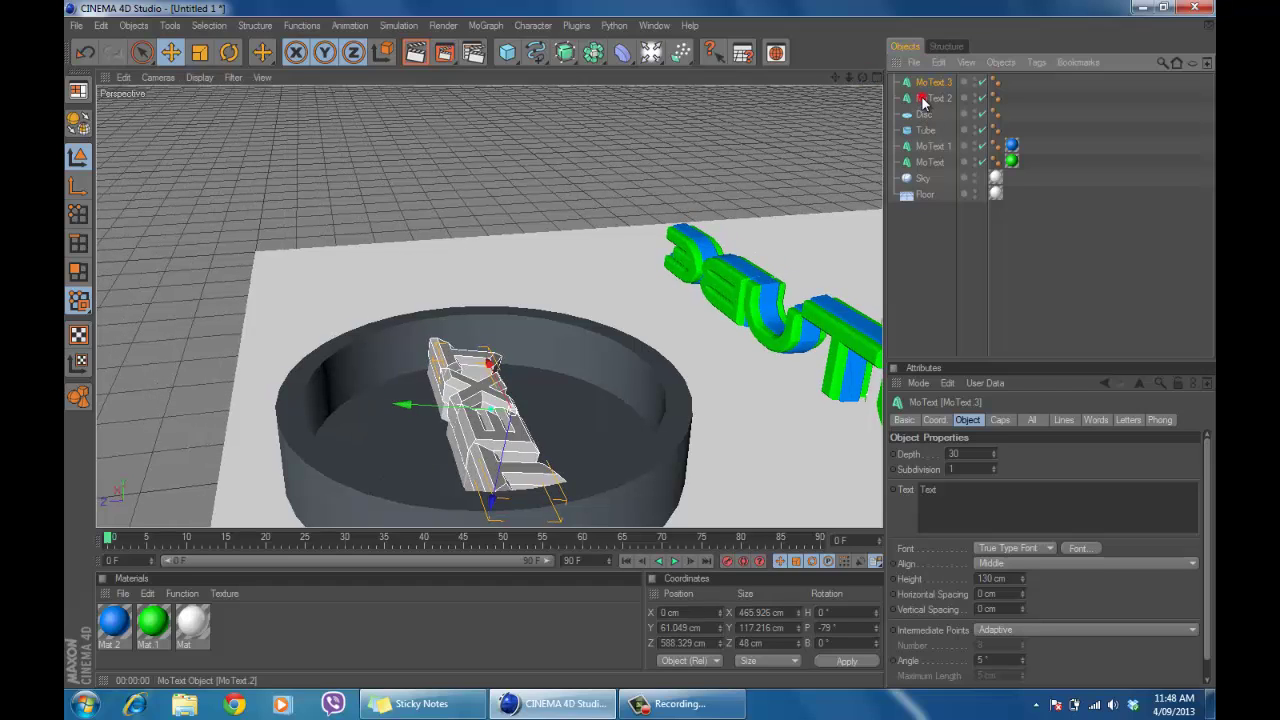
click(934, 420)
click(1144, 471)
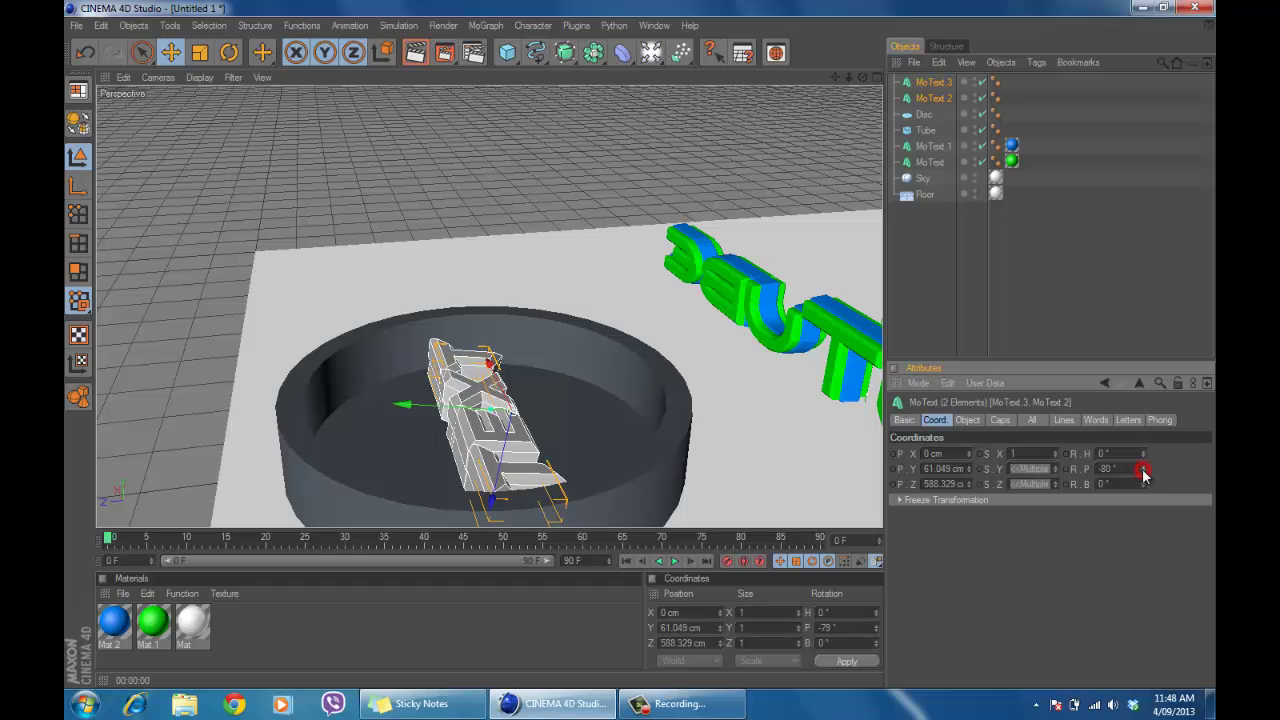
click(1144, 471)
click(1144, 471)
click(1144, 471)
click(1144, 471)
click(1144, 471)
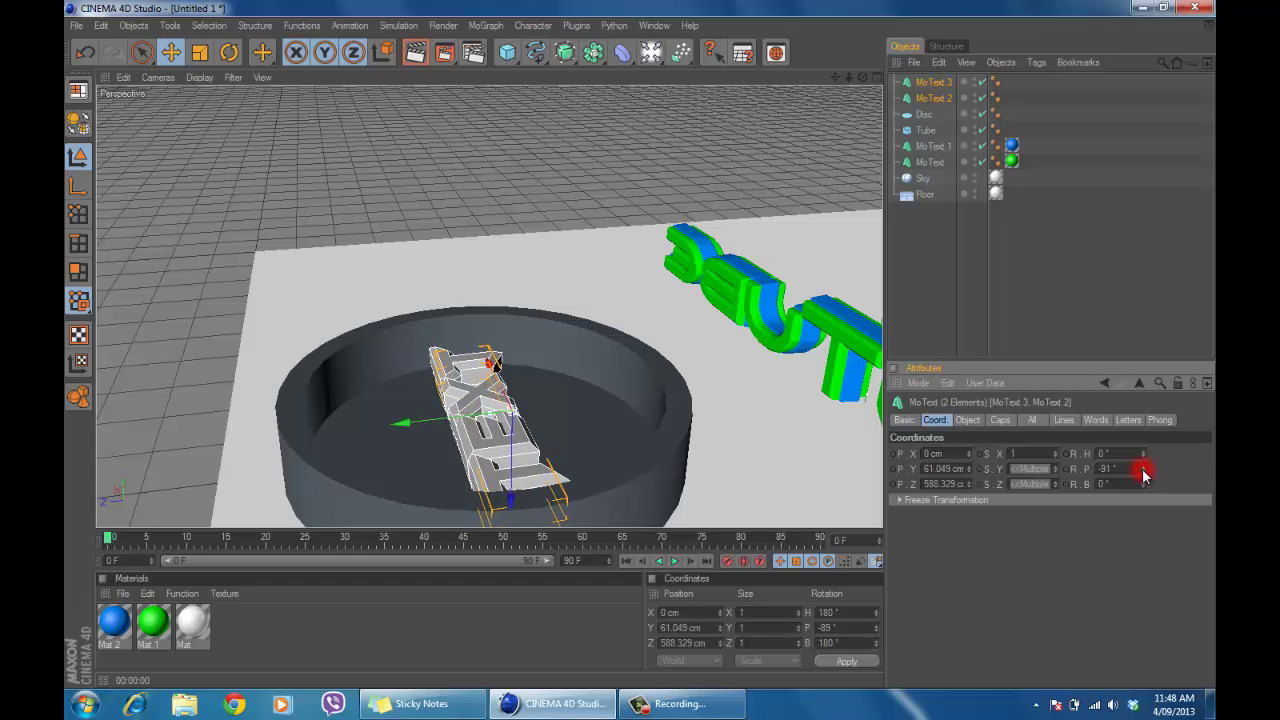
click(1144, 471)
click(1144, 471)
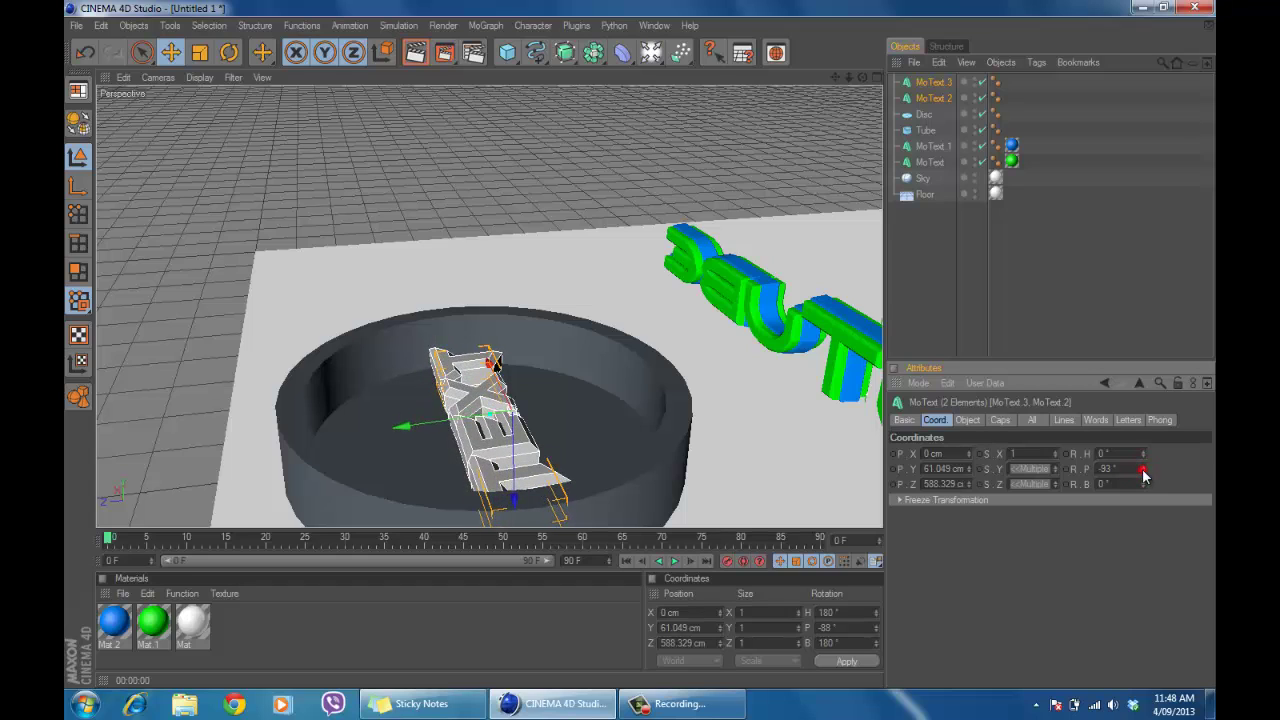
click(1143, 470)
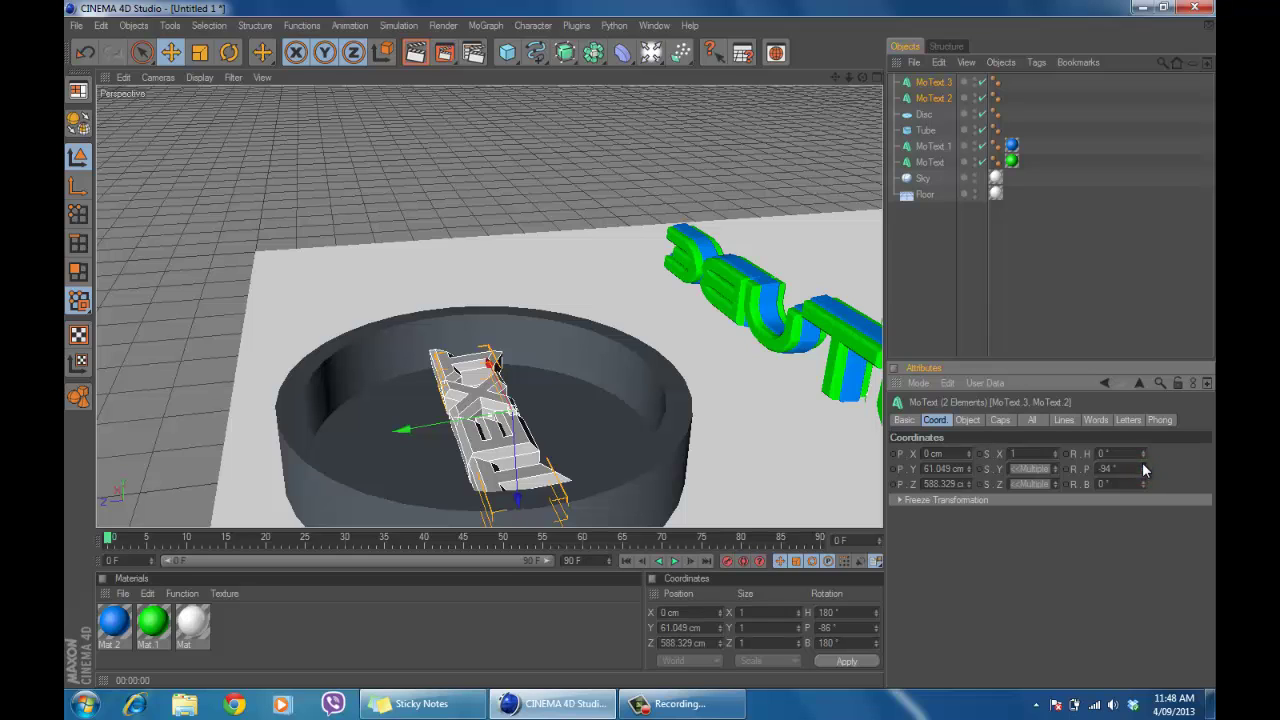
click(1143, 466)
- Raise both podium text objects to about Y 119 cm, and lower only the duplicate to about Y 98 cm, Z 590 cm
drag(518, 467, 514, 421)
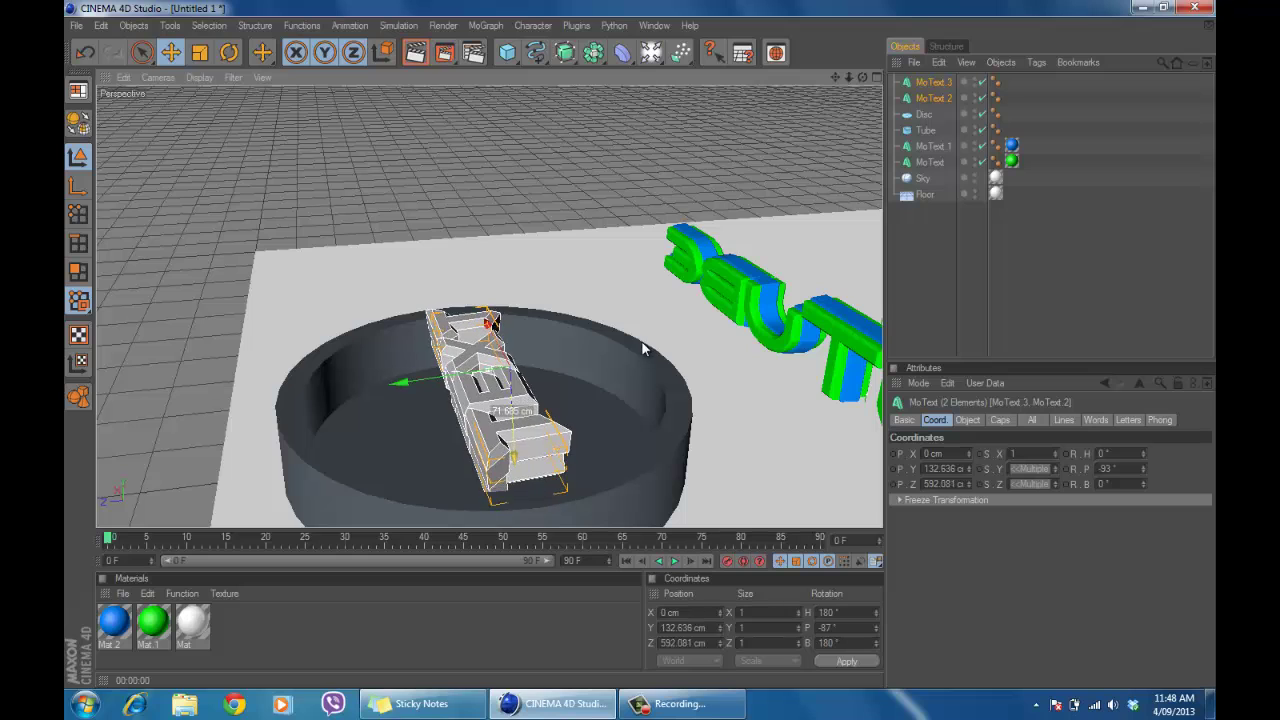
drag(641, 343, 640, 338)
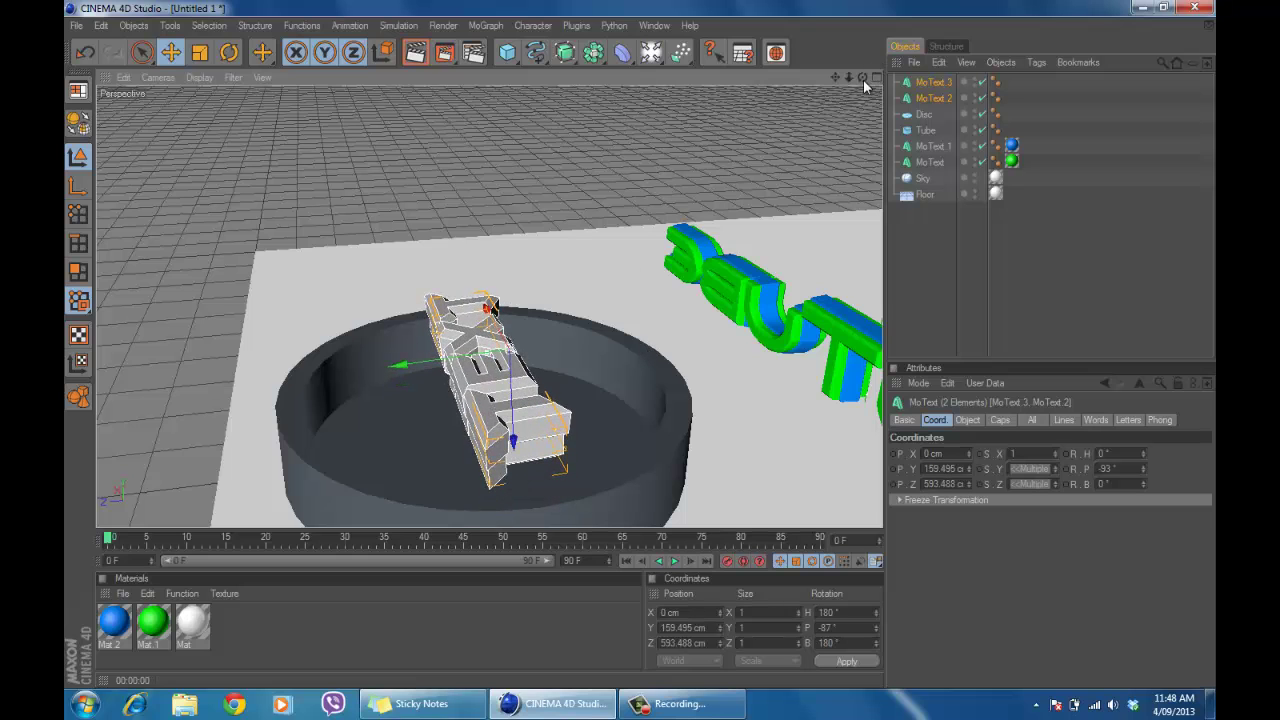
drag(862, 77, 645, 352)
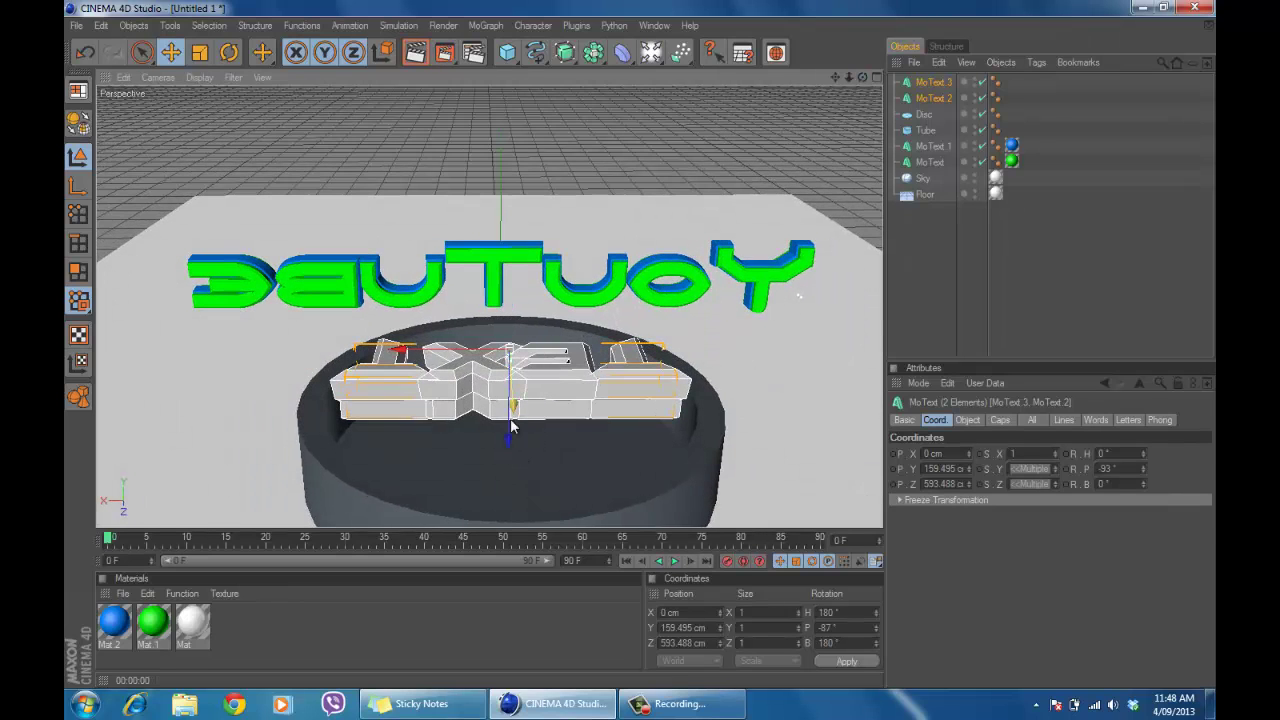
drag(640, 345, 650, 366)
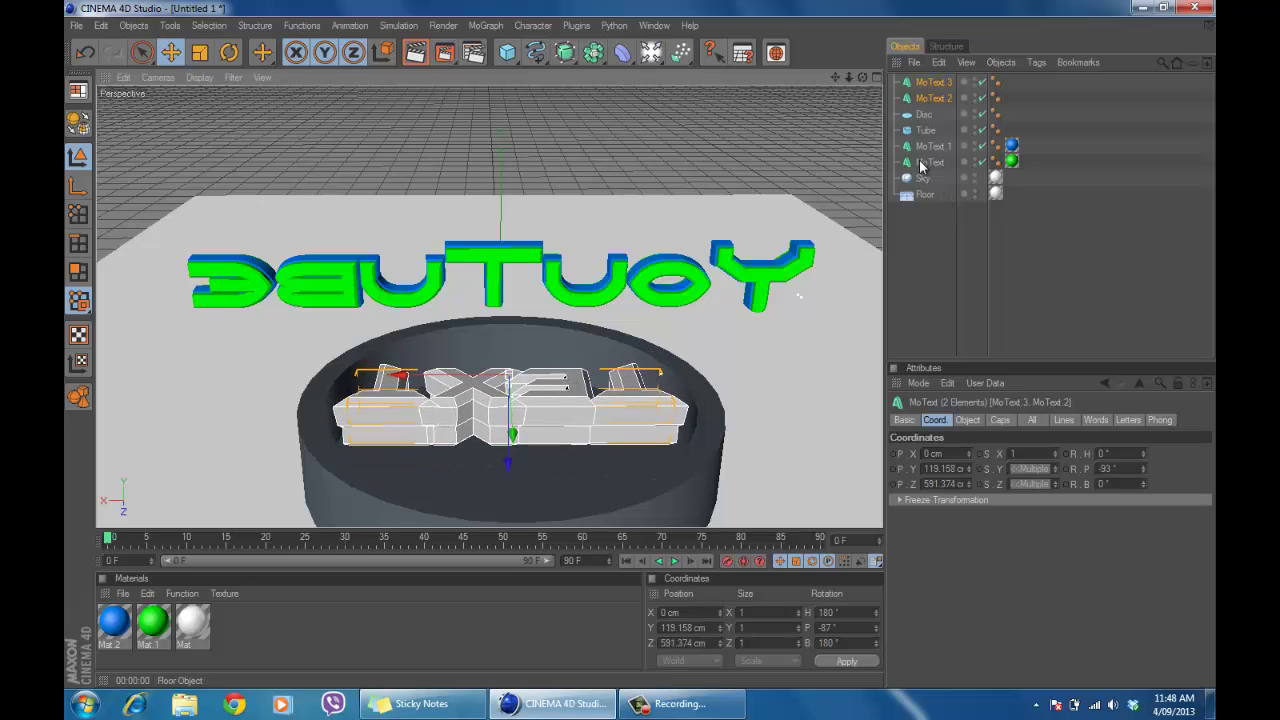
click(590, 385)
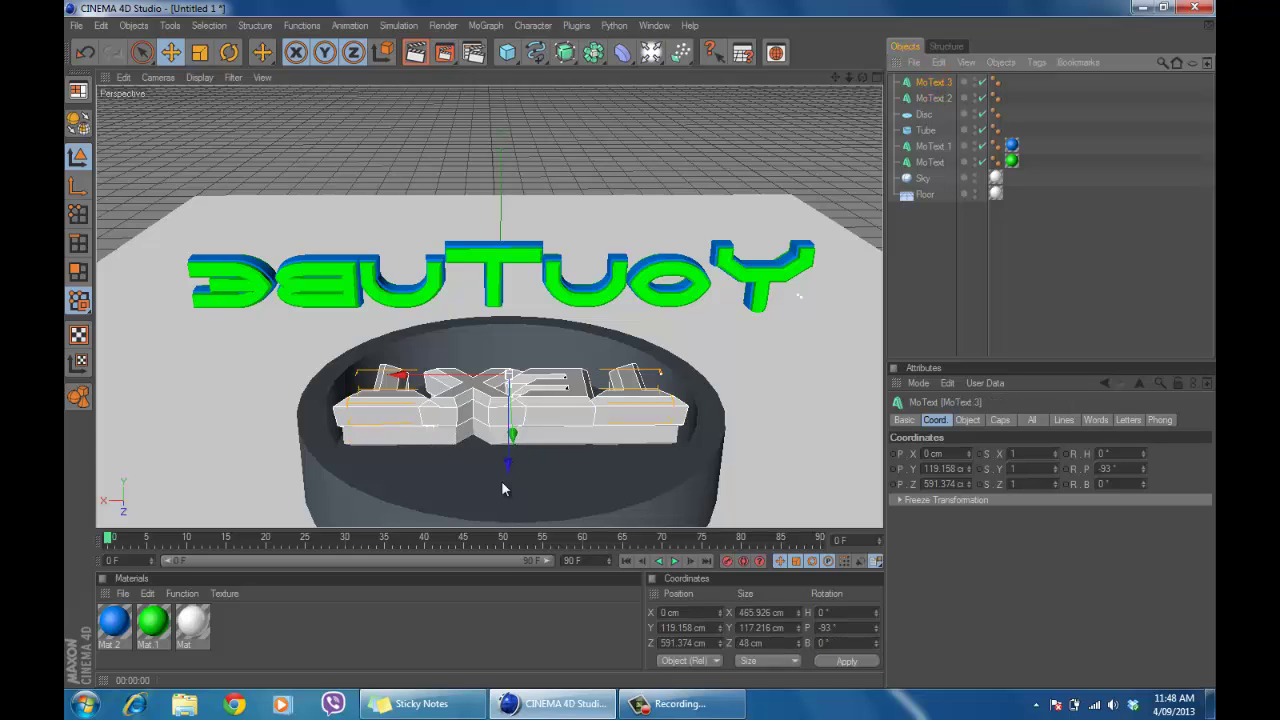
drag(508, 462, 640, 344)
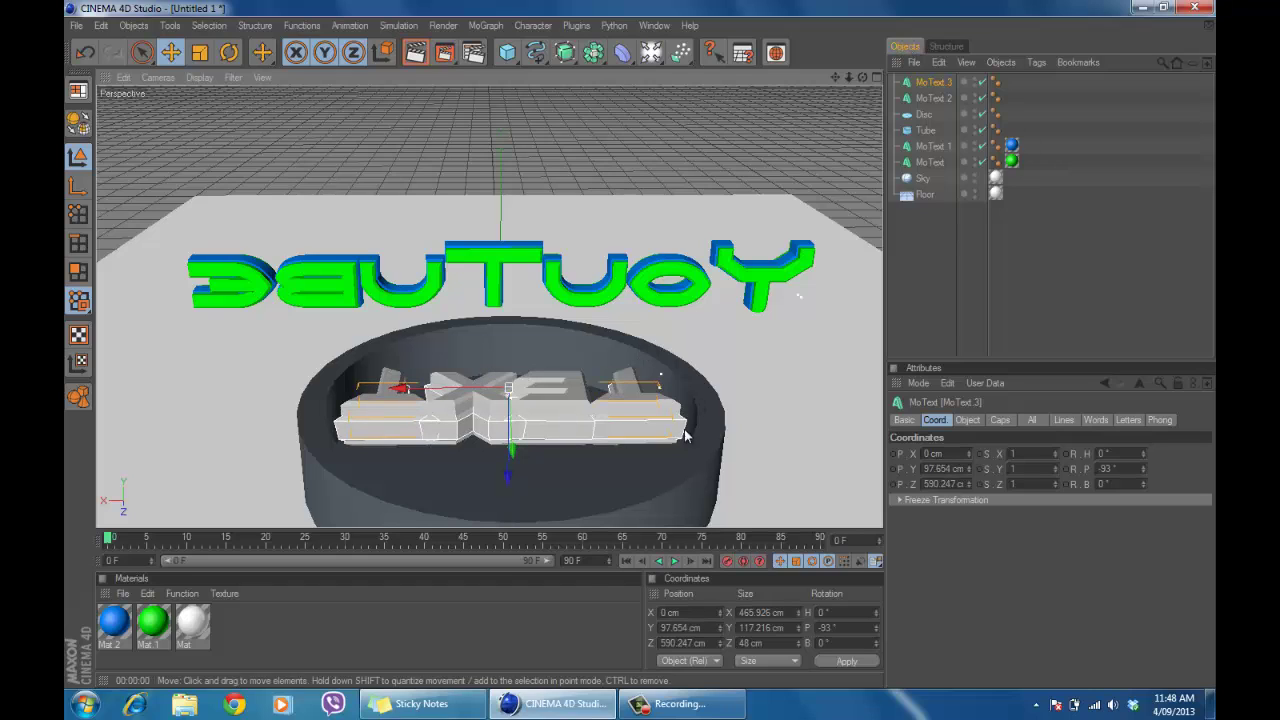
- Create a new material and set its luminance colour to bright yellow (RGB 255, 246, 0)
double_click(268, 640)
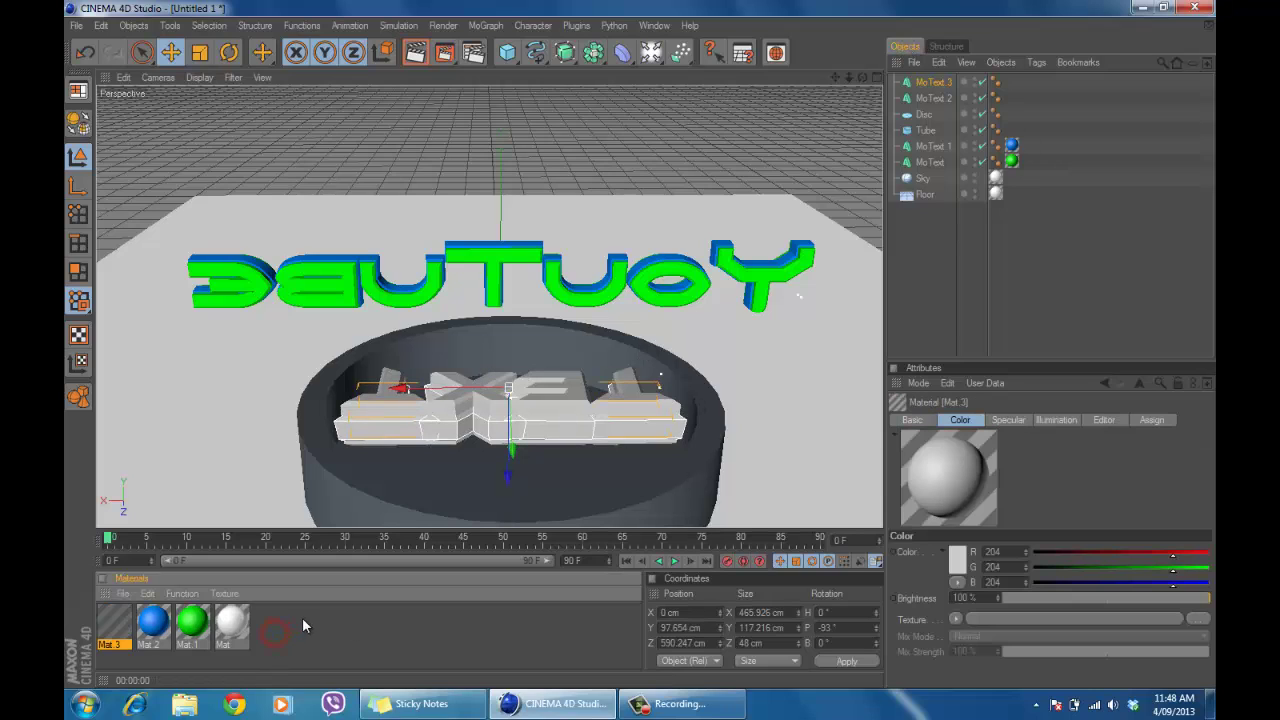
double_click(117, 627)
click(333, 304)
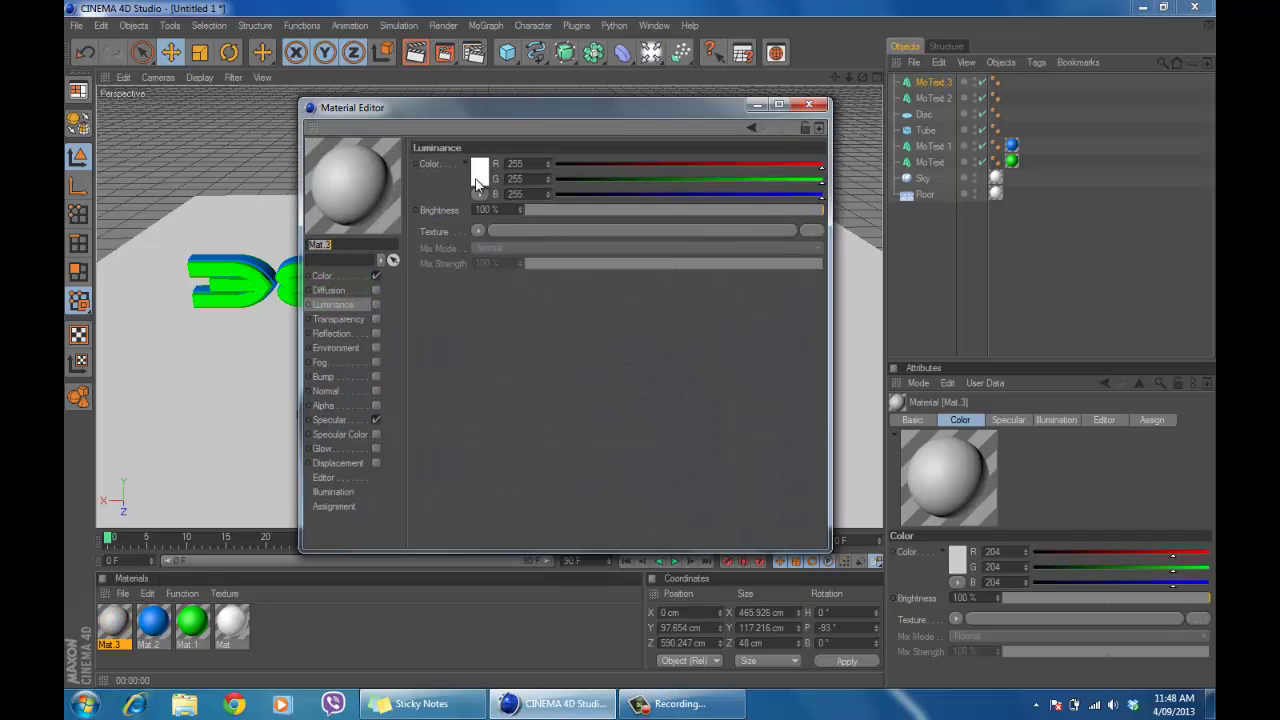
click(481, 168)
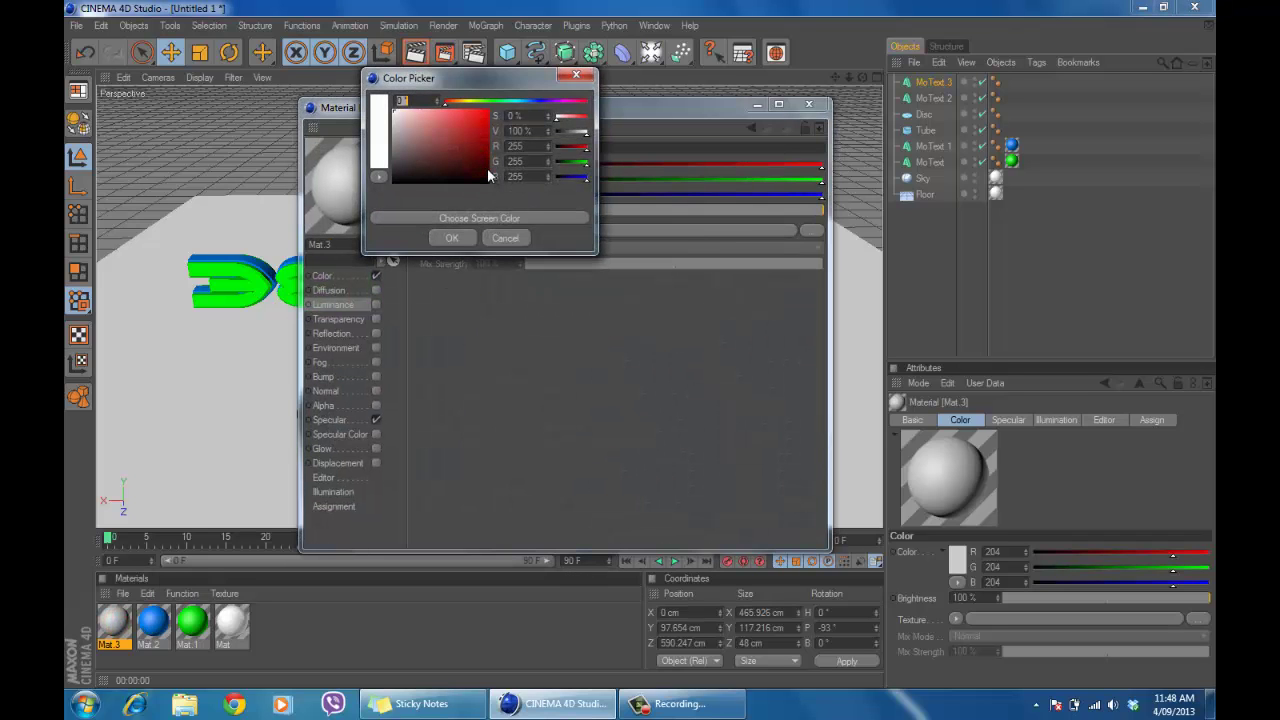
click(469, 102)
drag(474, 120, 488, 109)
click(433, 236)
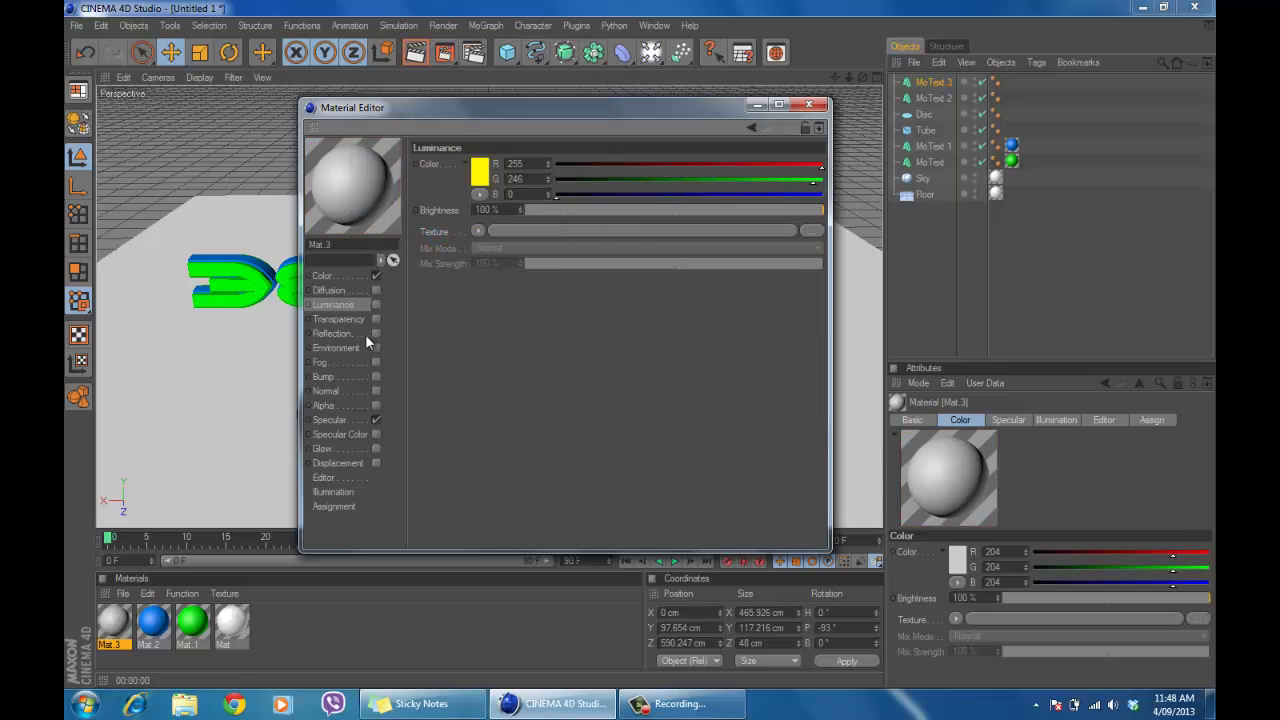
- Set the new material's base colour to yellow (RGB 255, 238, 0) and apply it to the podium's tube
click(358, 275)
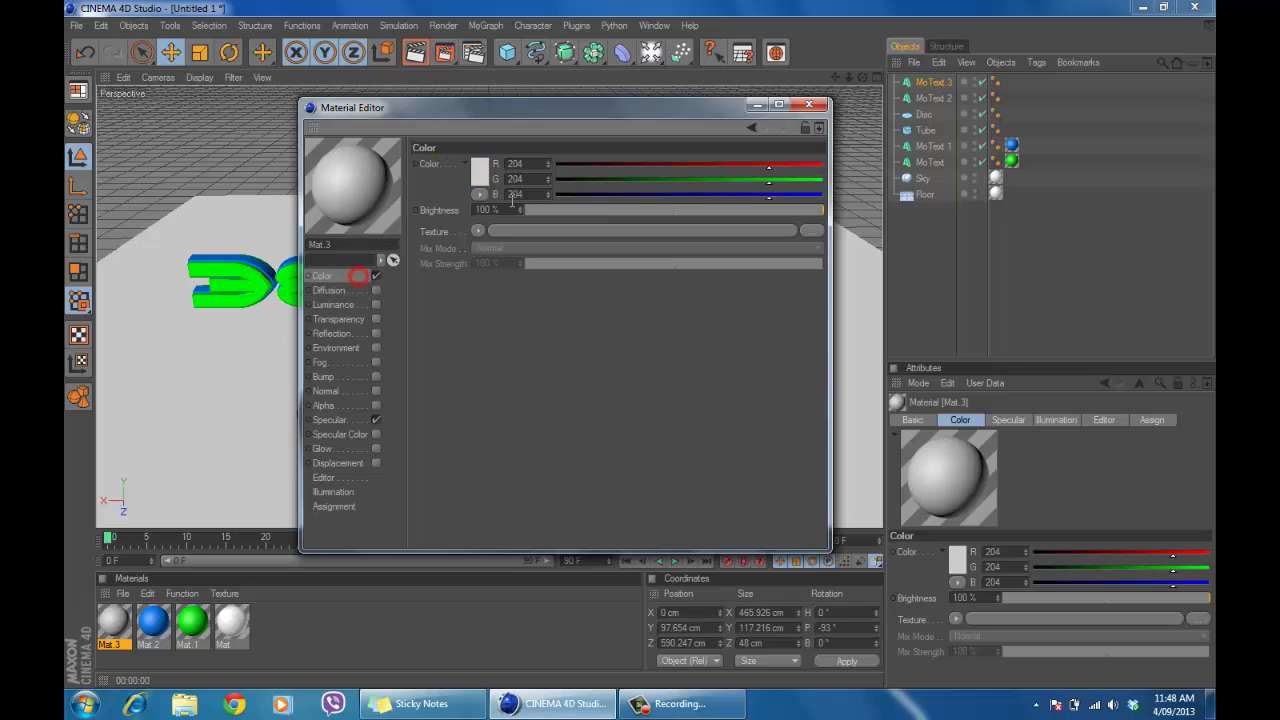
click(480, 172)
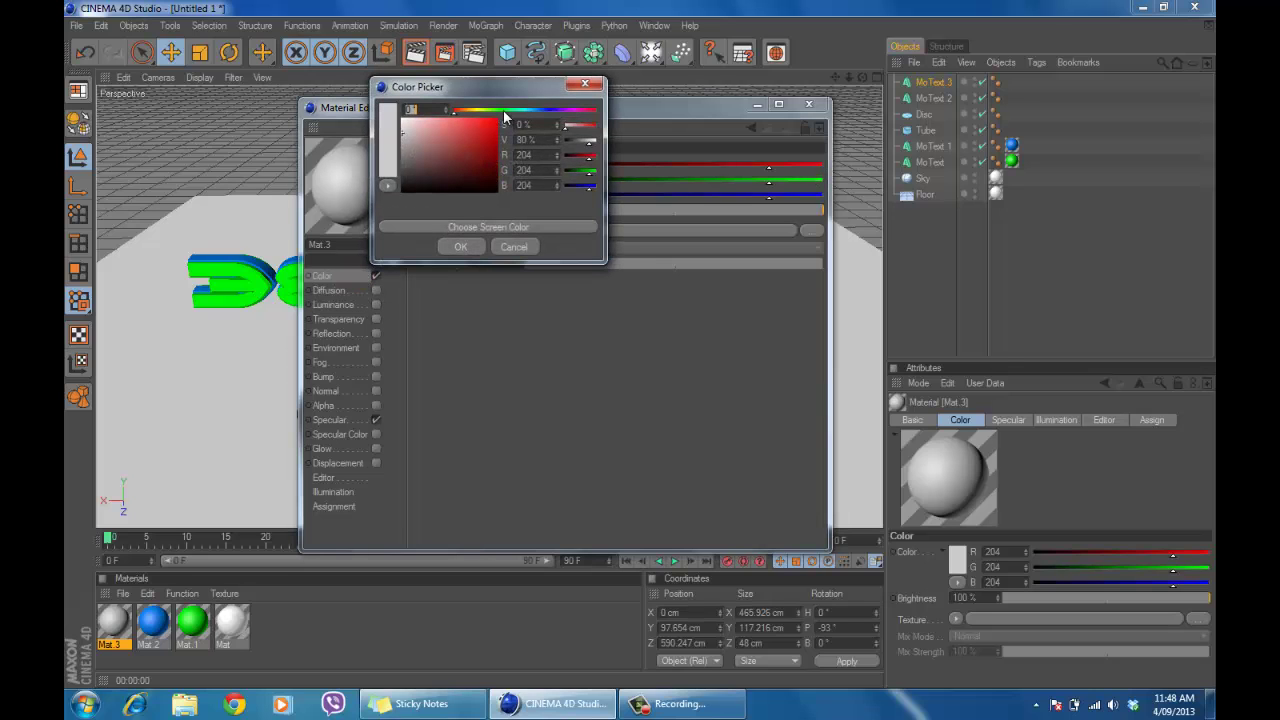
click(475, 110)
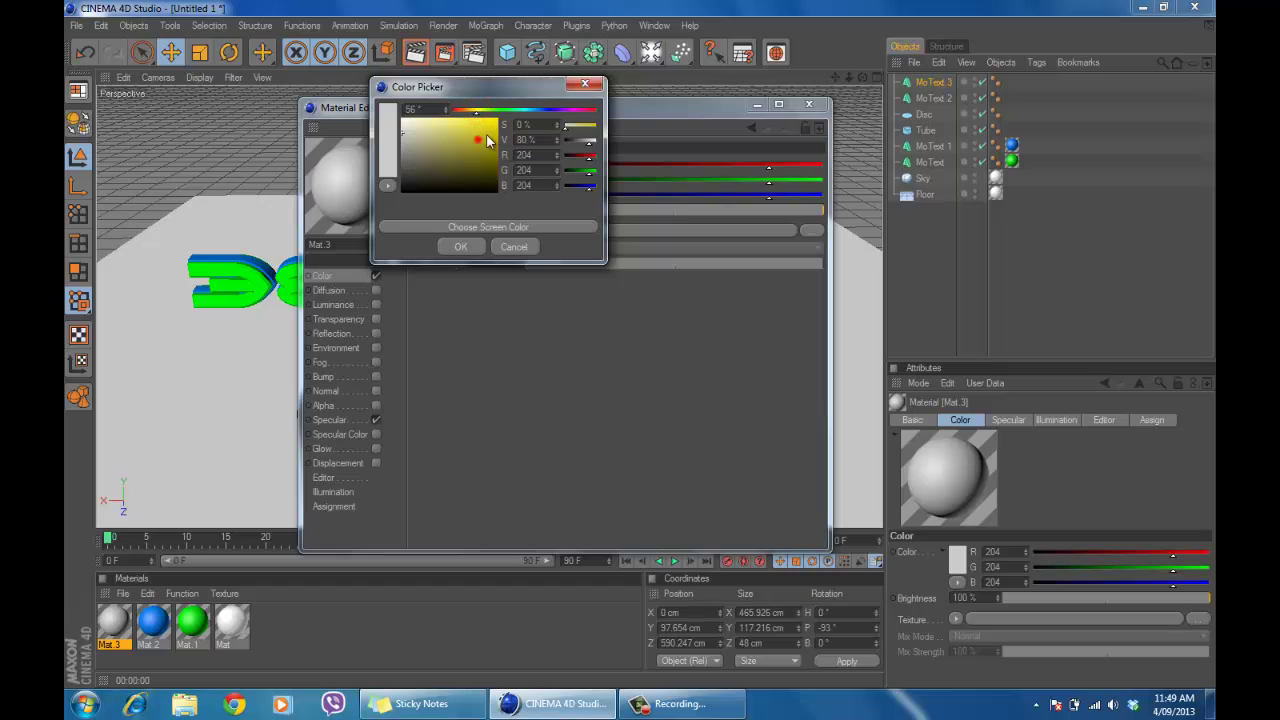
drag(487, 140, 497, 118)
click(453, 249)
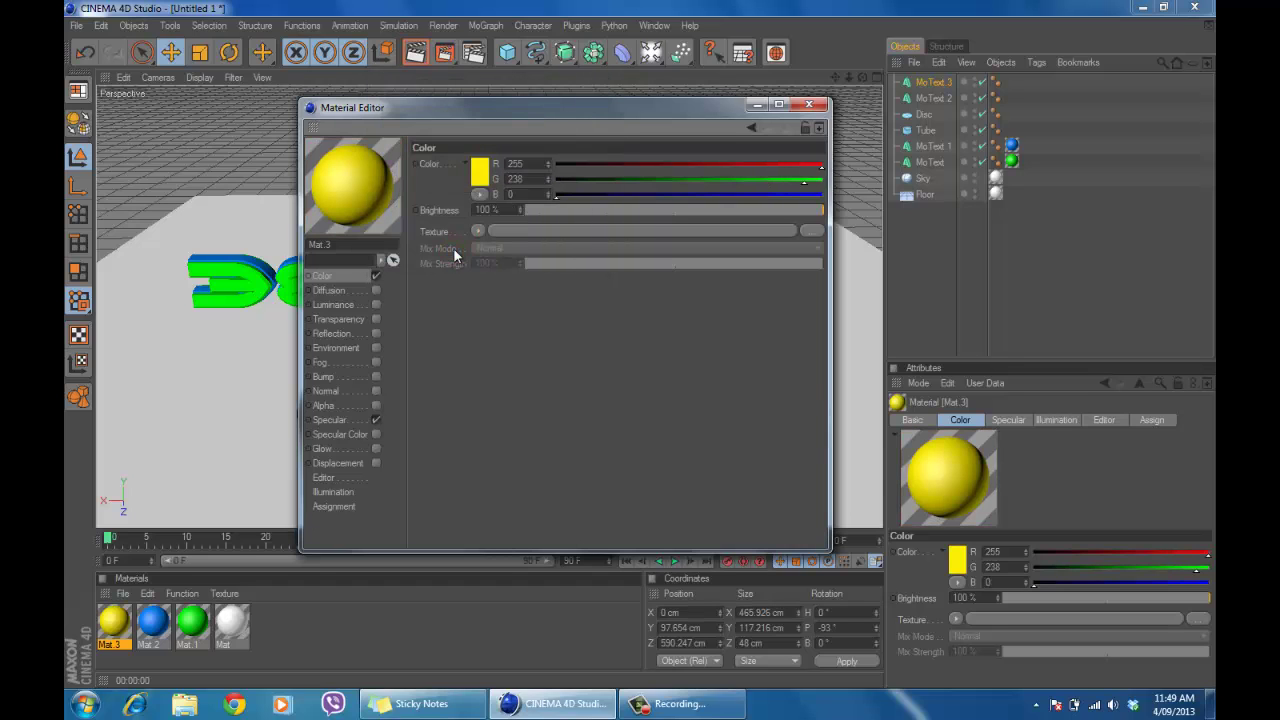
click(809, 105)
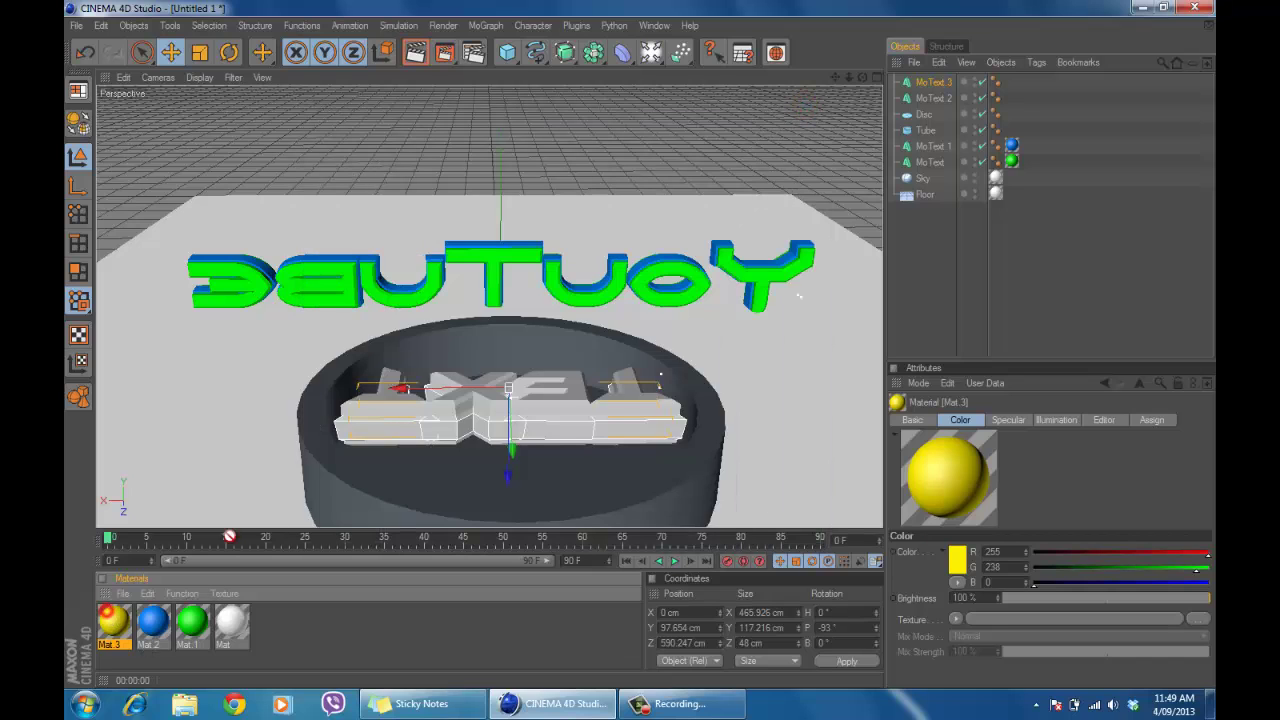
drag(325, 480, 325, 477)
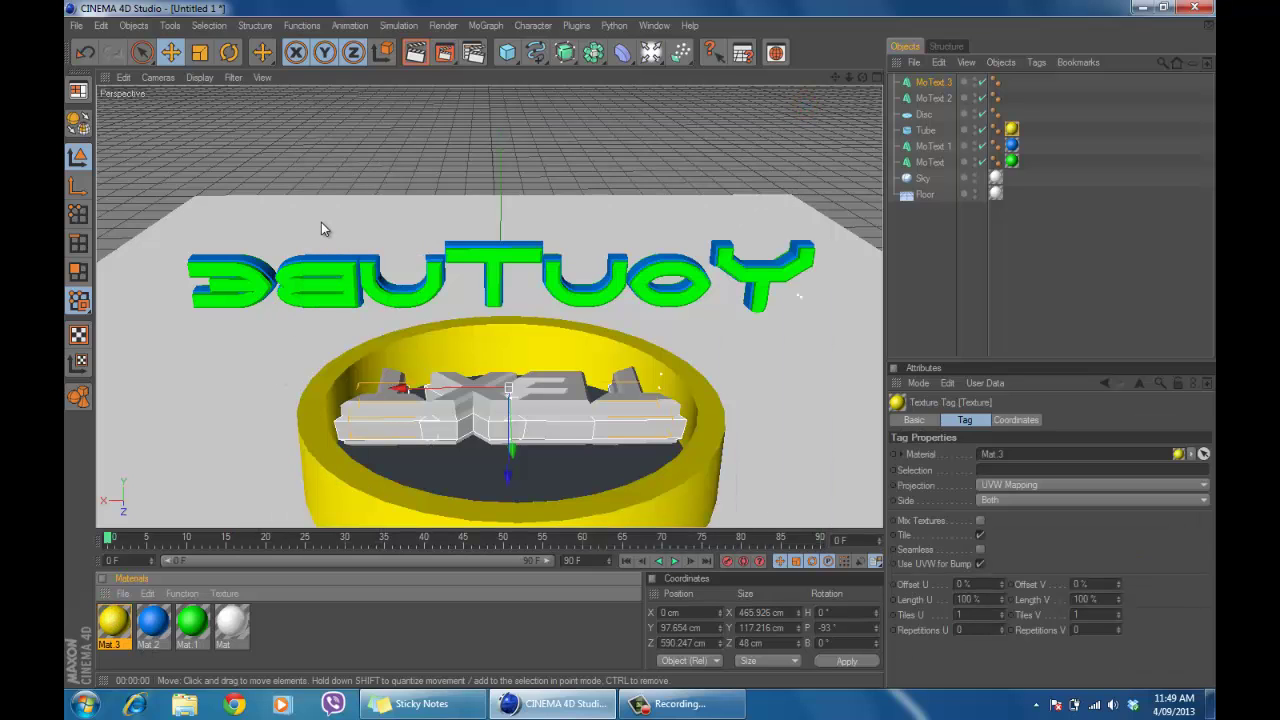
- Create another material with colour disabled and reflection enabled at 65% brightness
scroll(340, 278, down, 2)
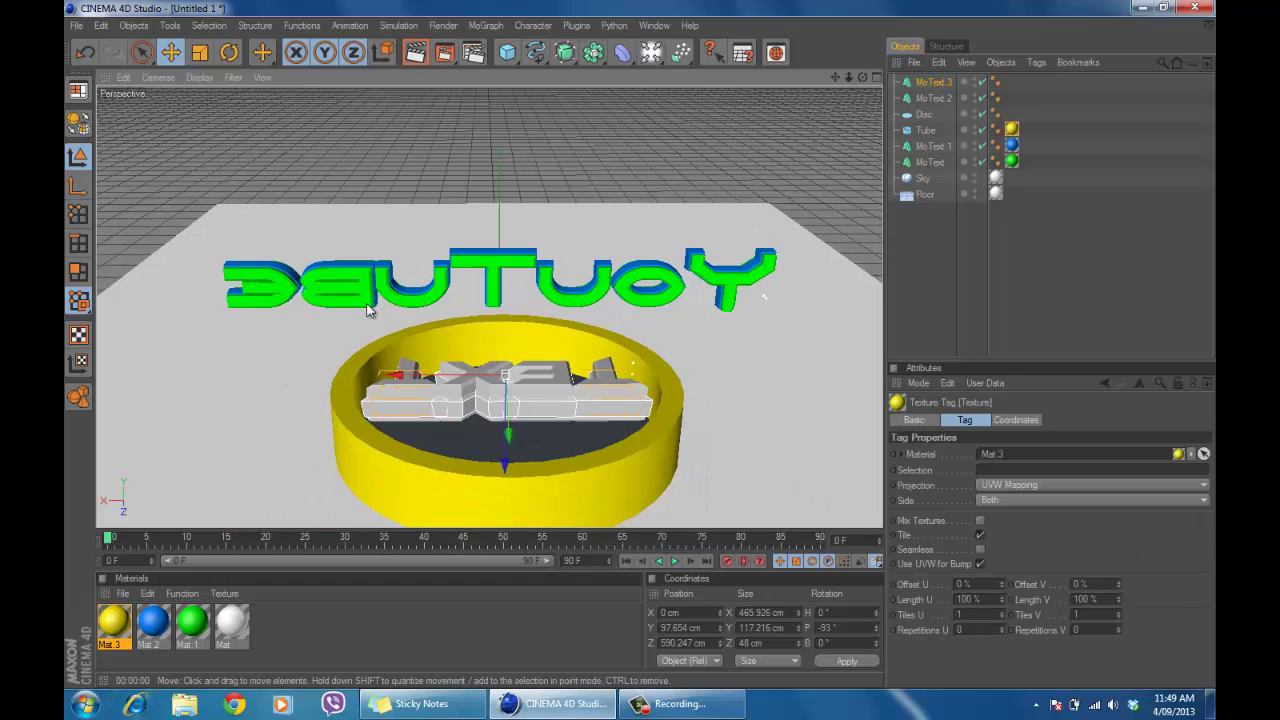
double_click(338, 648)
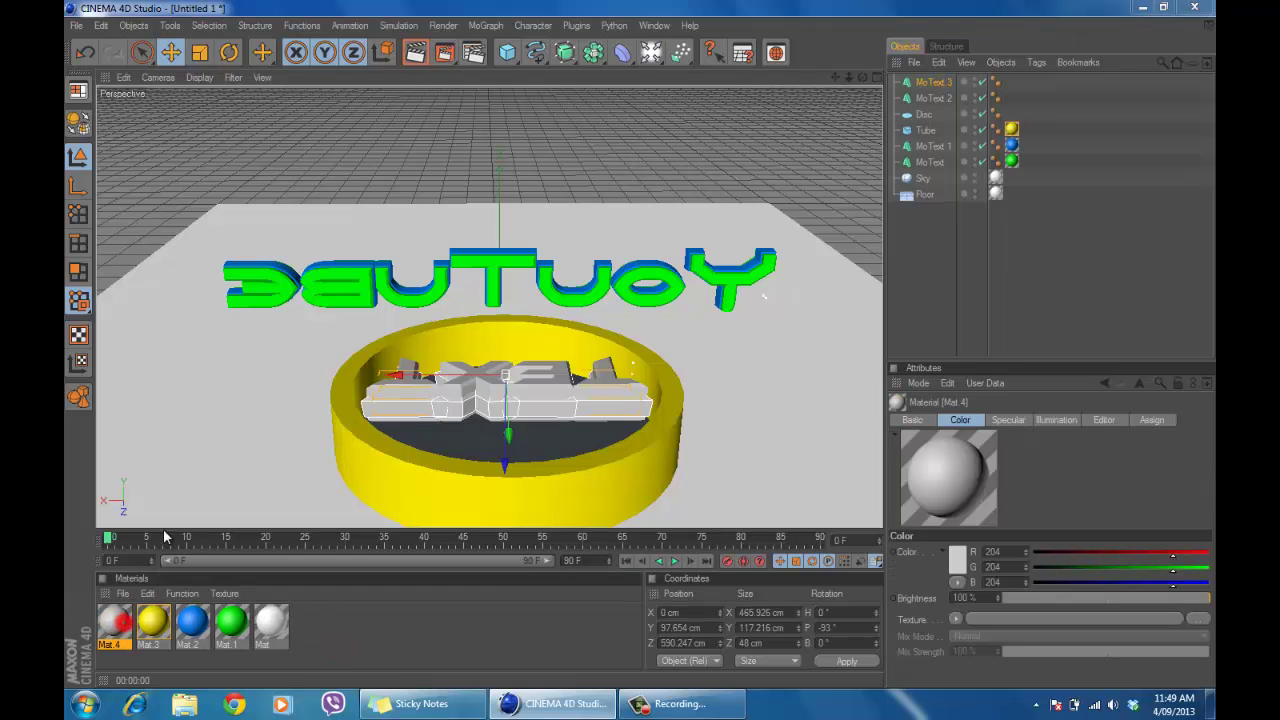
double_click(115, 622)
click(375, 276)
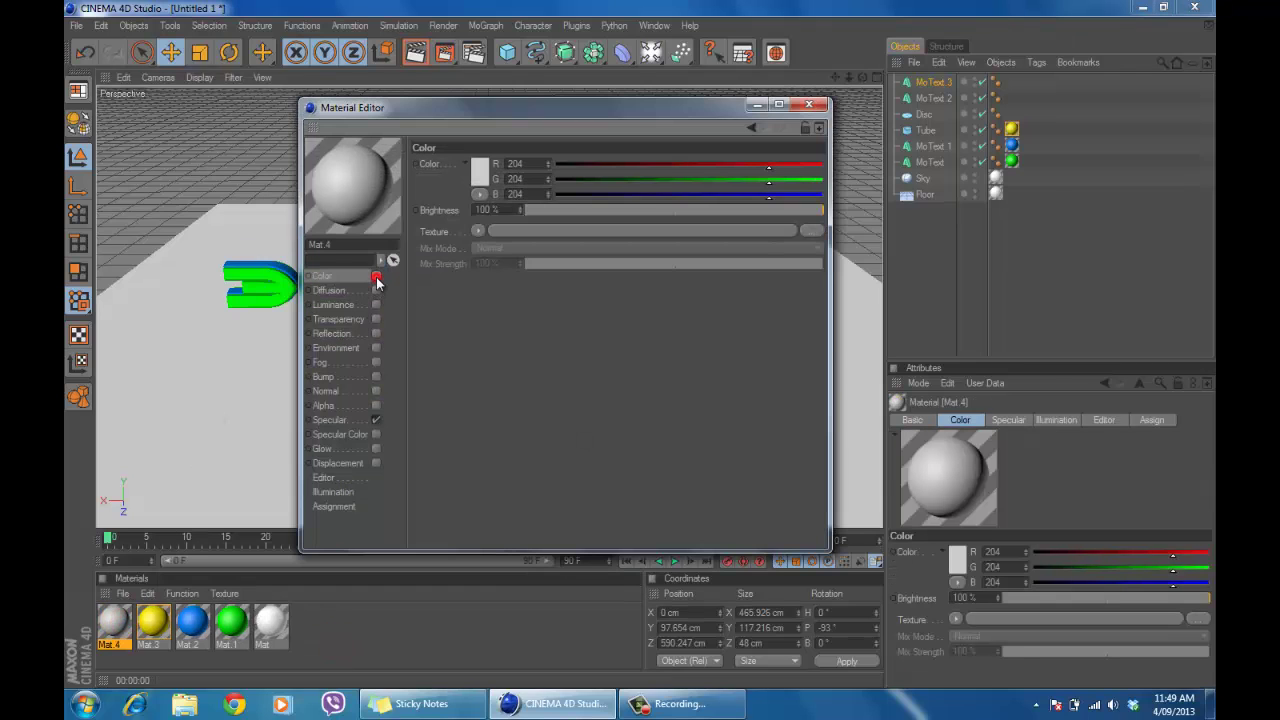
click(341, 333)
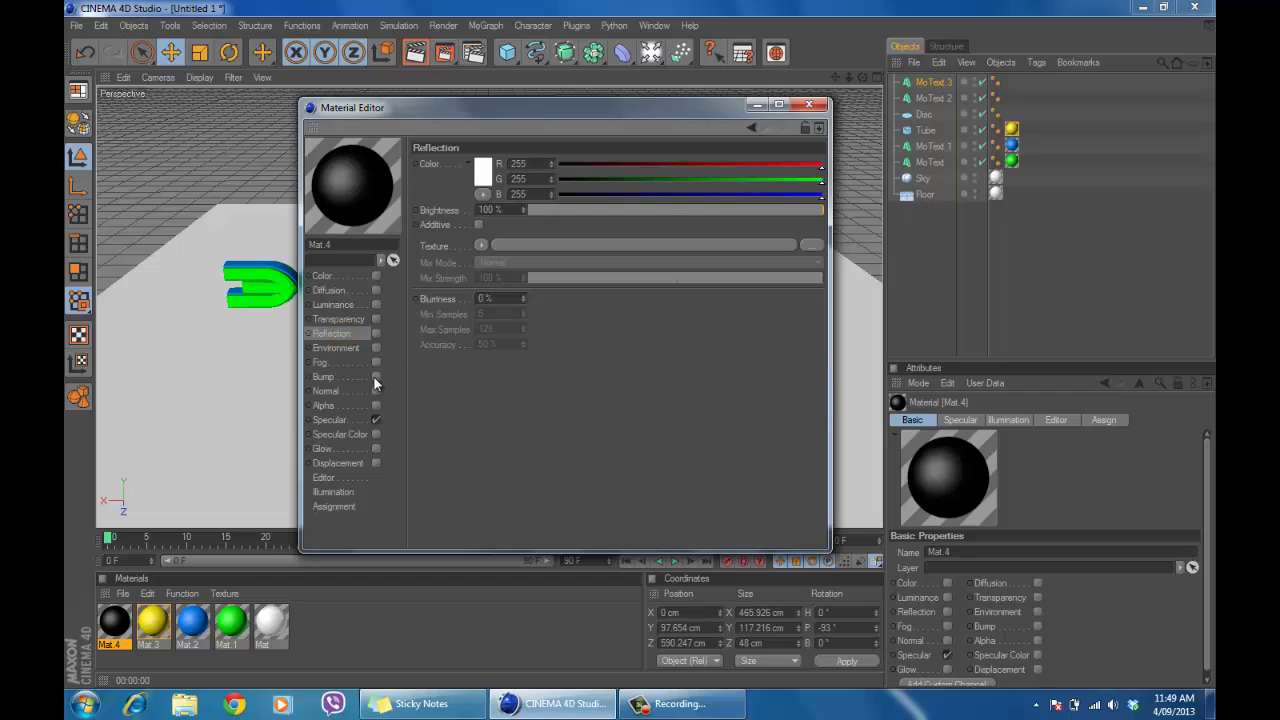
click(375, 333)
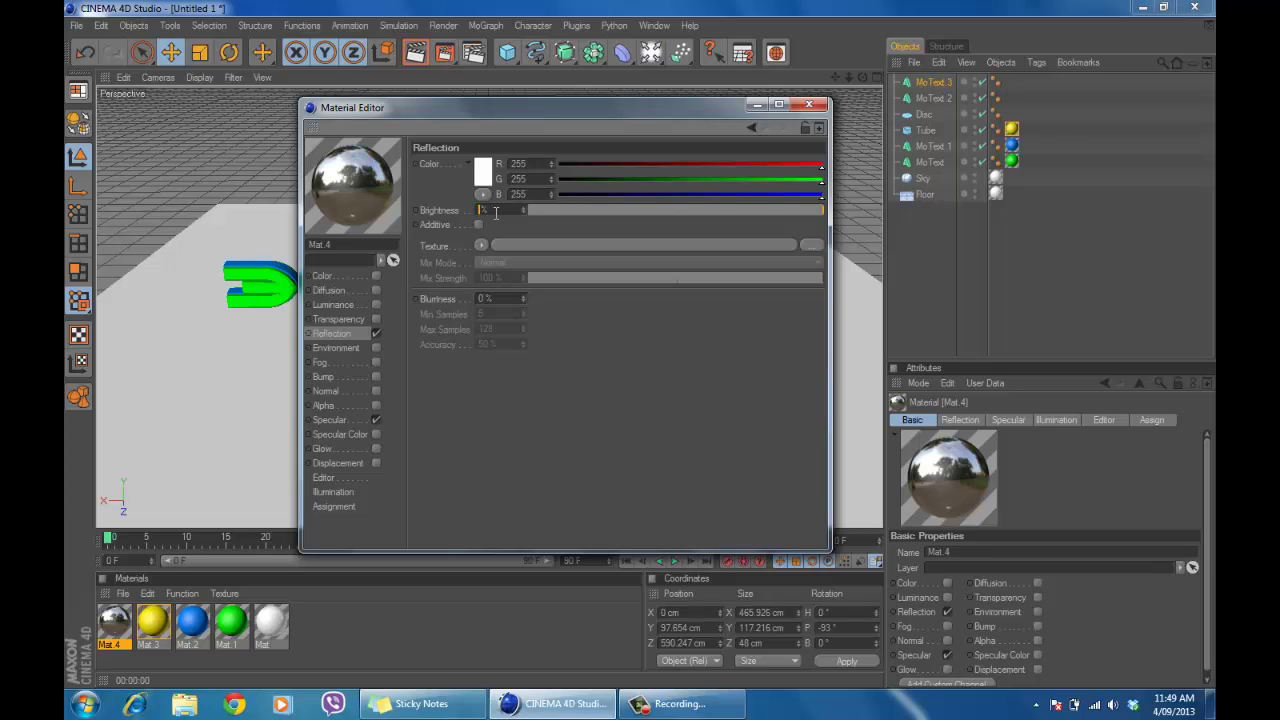
key(Return)
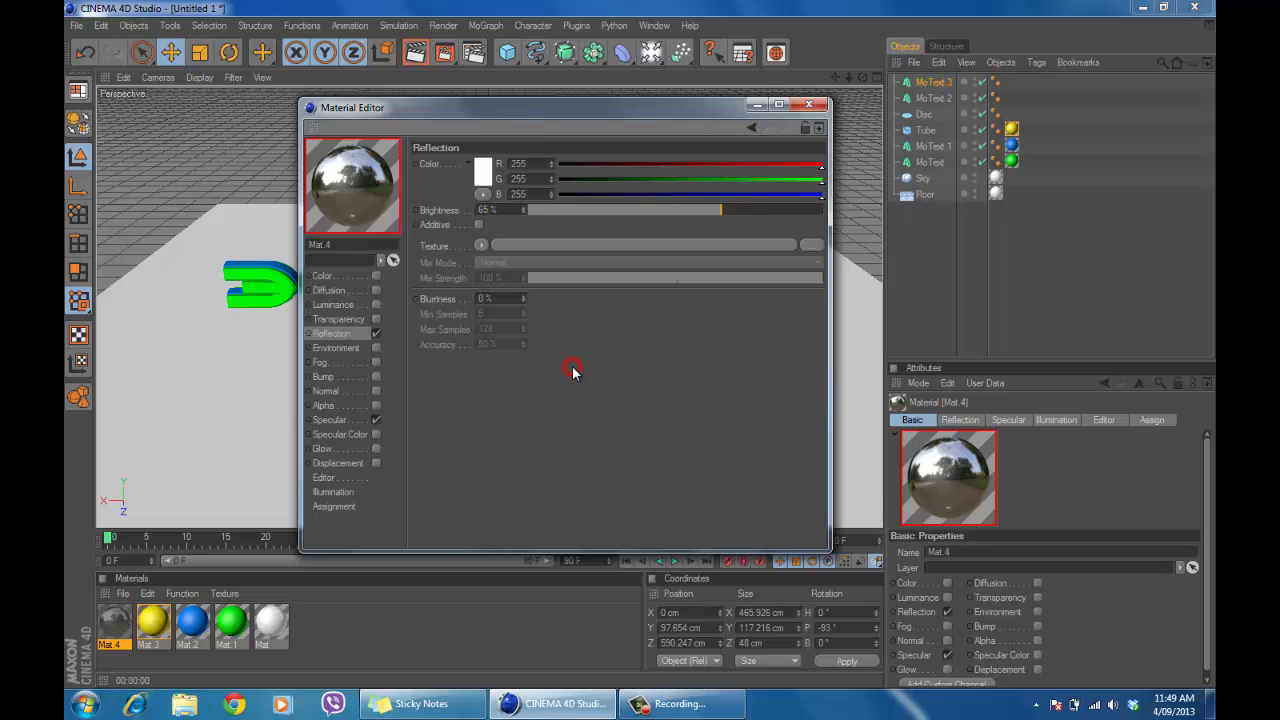
- Apply the reflective material to the podium's disc and render the view from a higher angle
click(809, 104)
drag(124, 640, 440, 443)
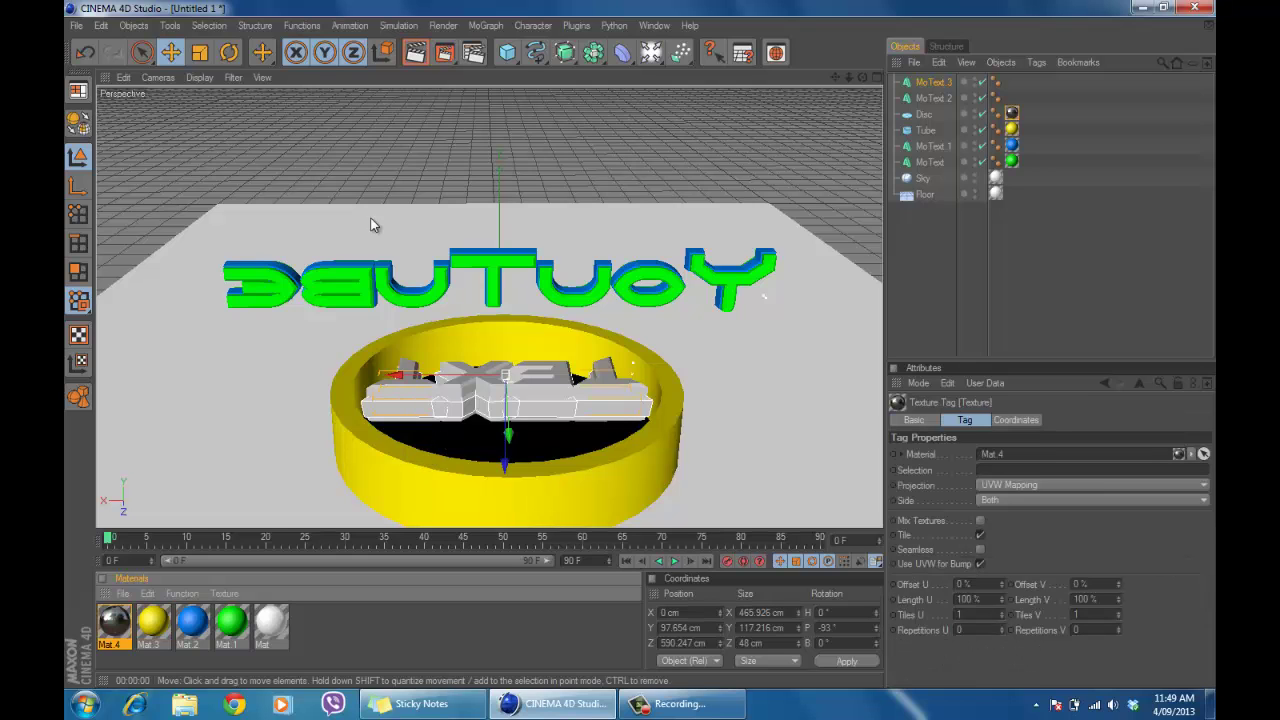
key(ctrl+r)
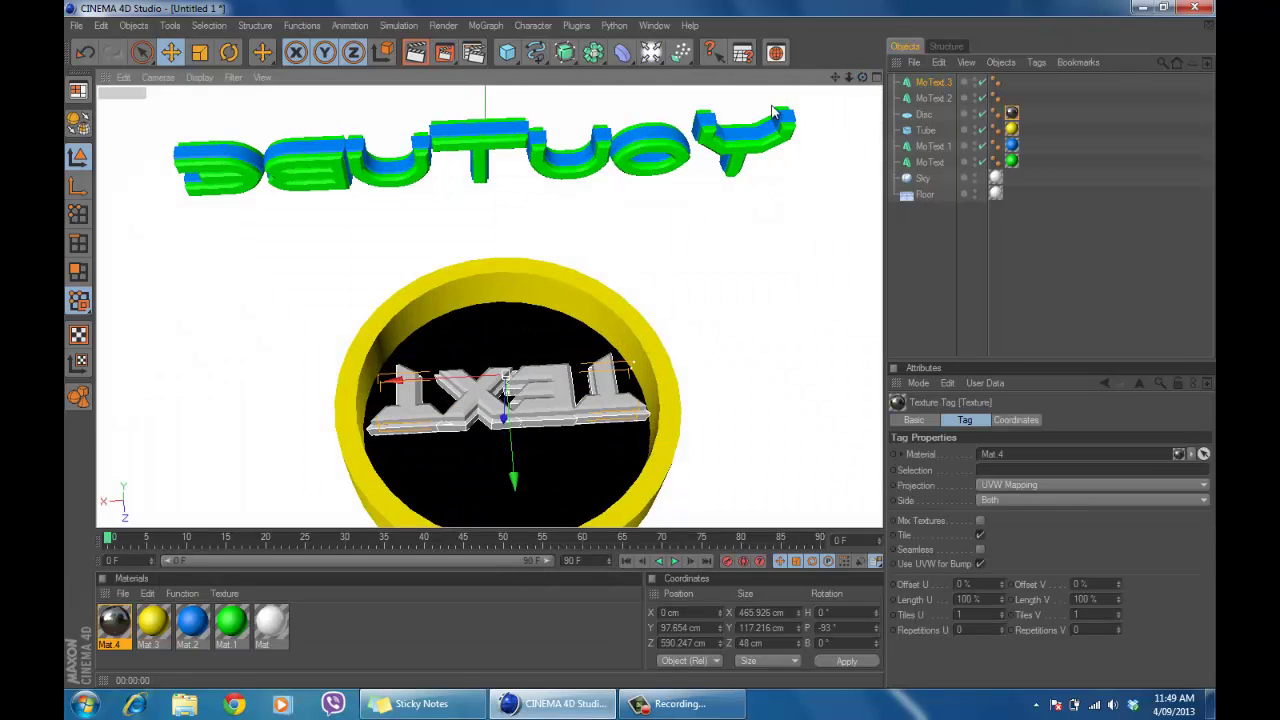
click(415, 53)
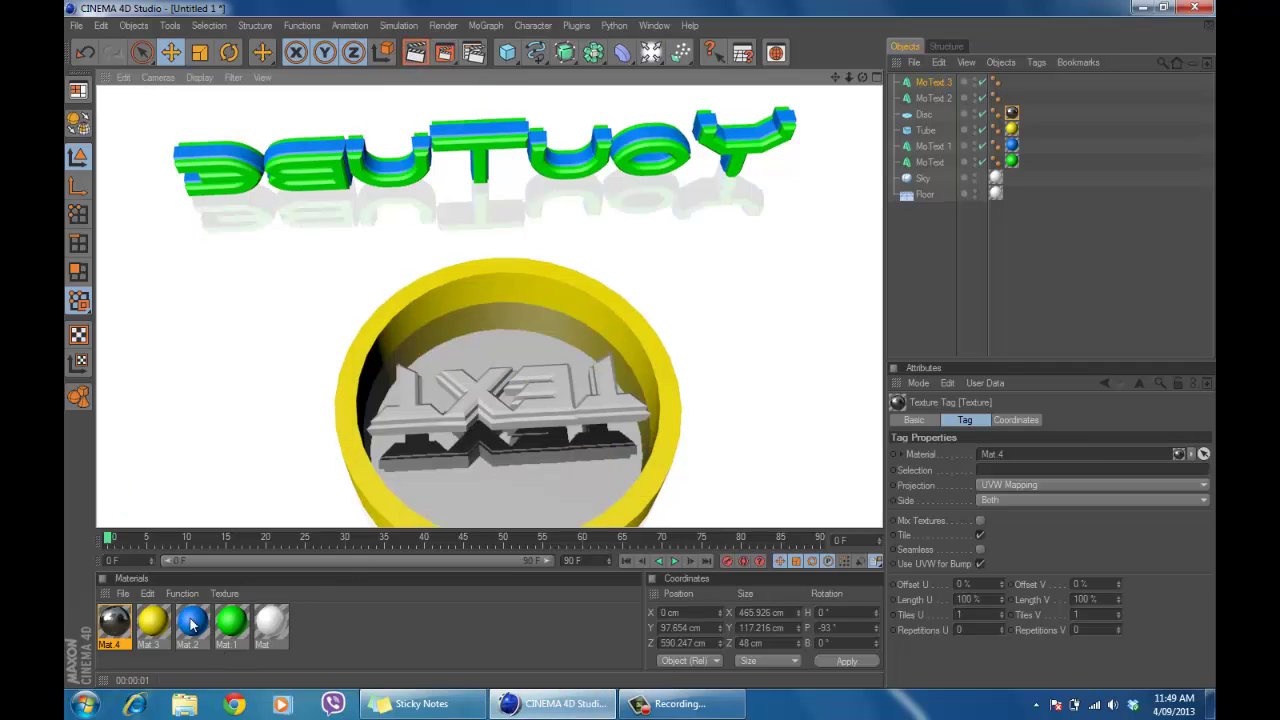
- Apply the blue material to the lower podium text and the green one to the upper text, and render them from the readable side
drag(207, 625, 384, 444)
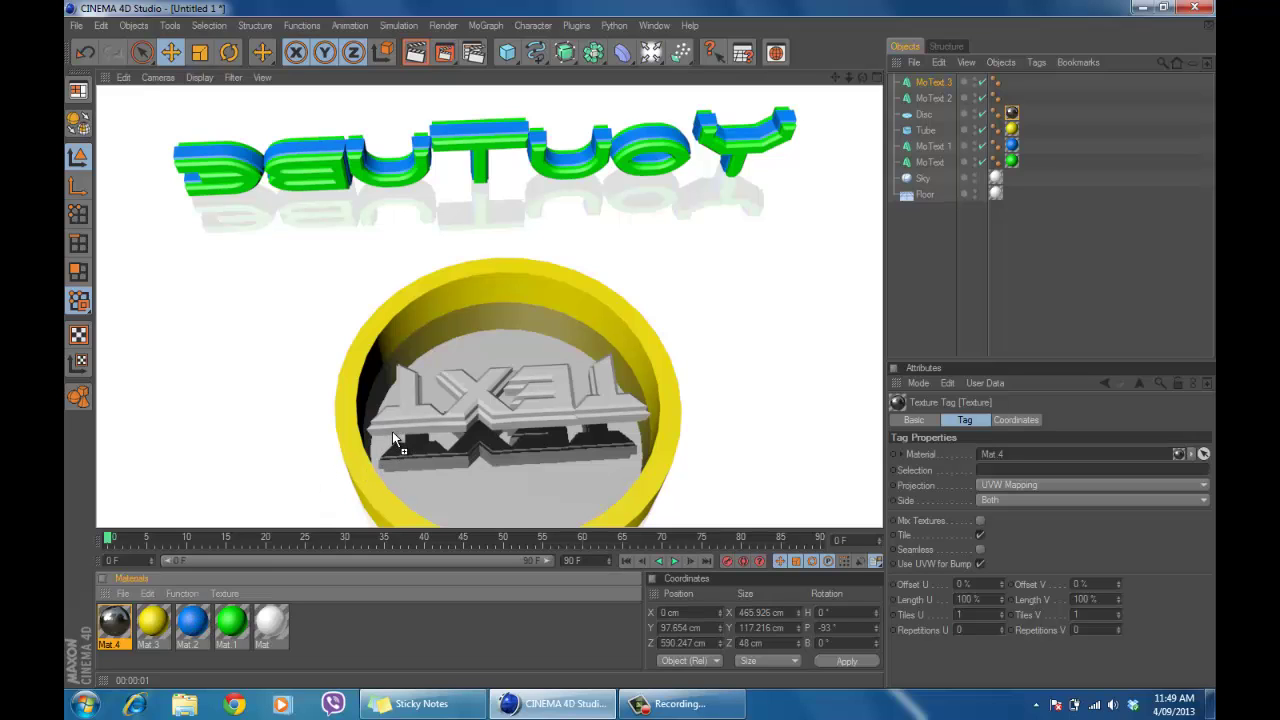
drag(393, 438, 392, 434)
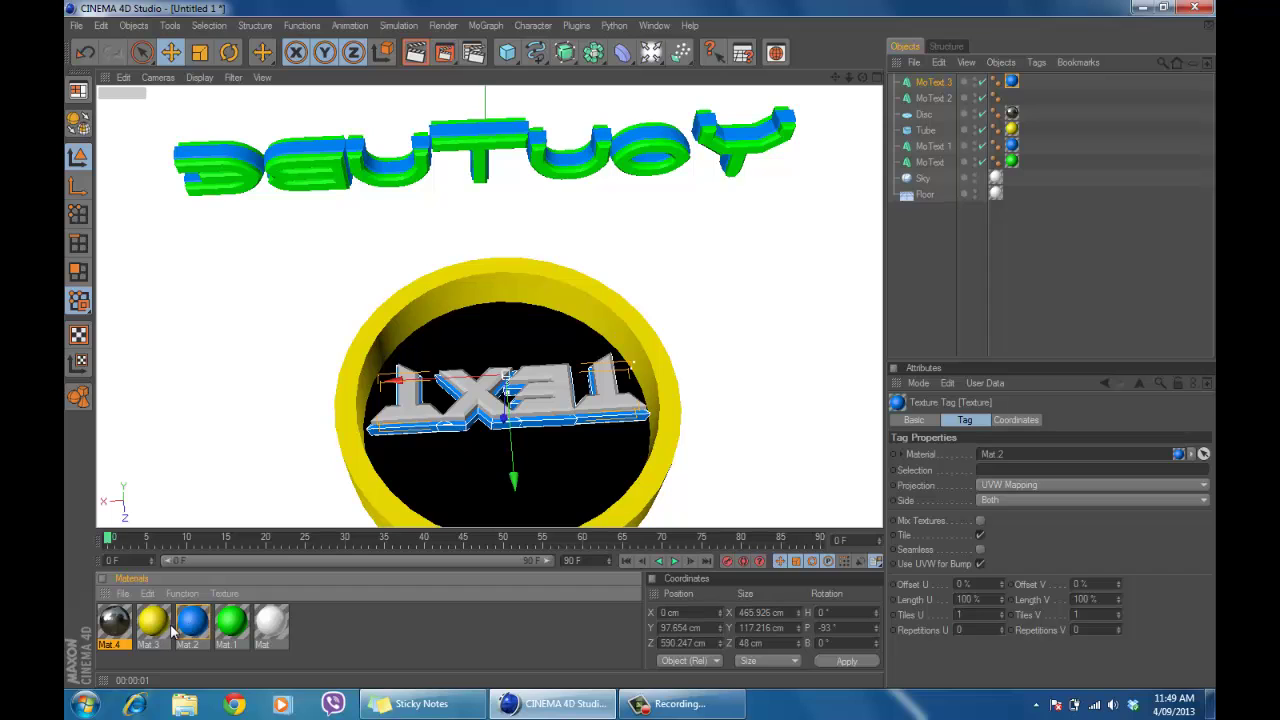
drag(378, 460, 400, 419)
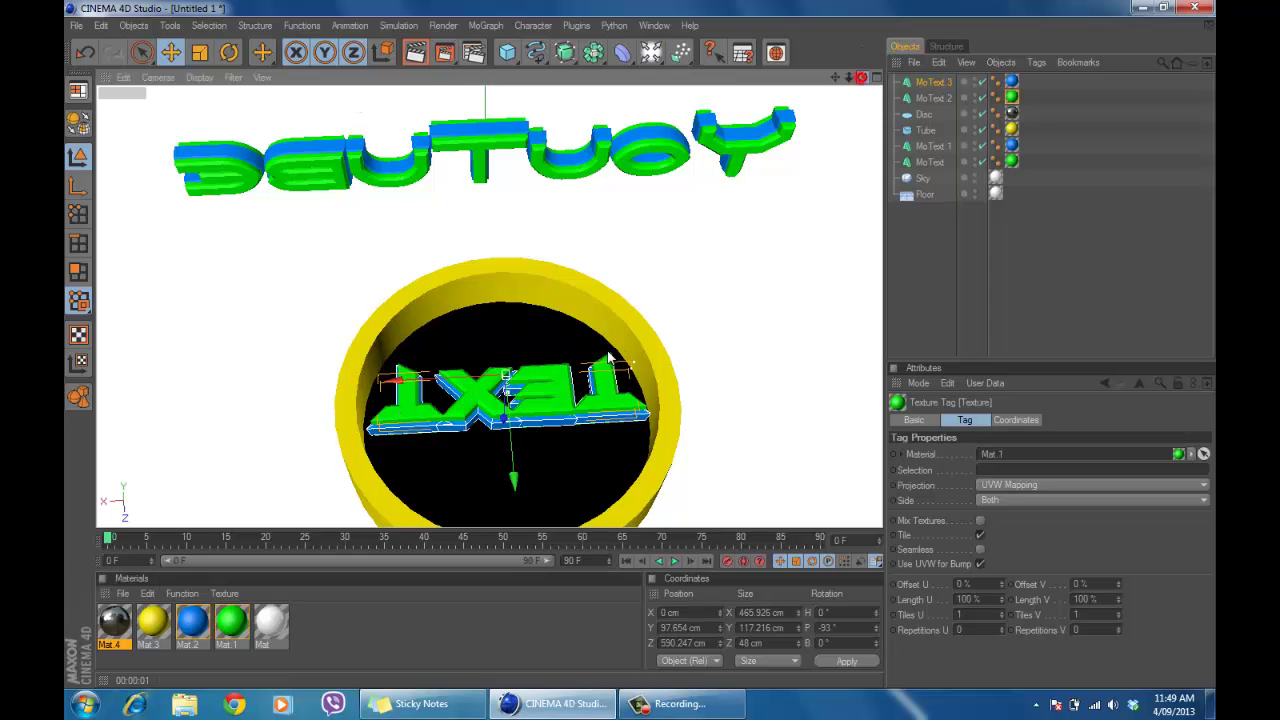
drag(862, 77, 640, 346)
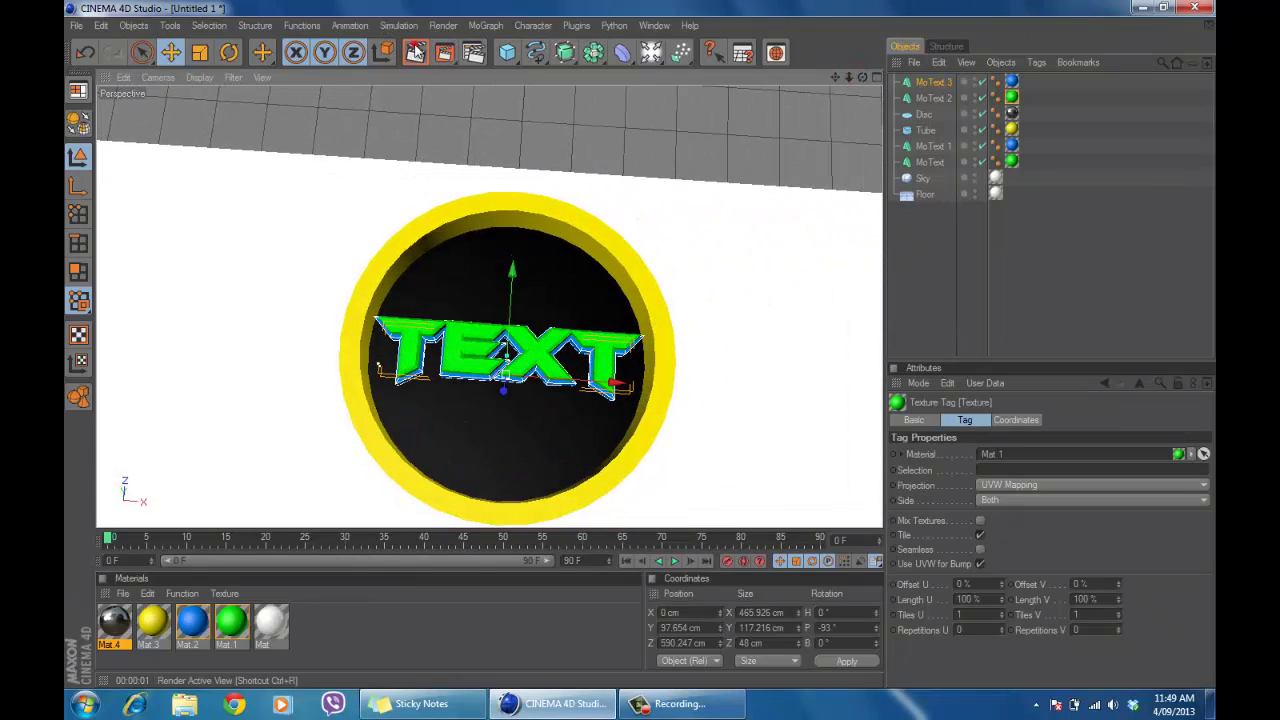
click(415, 52)
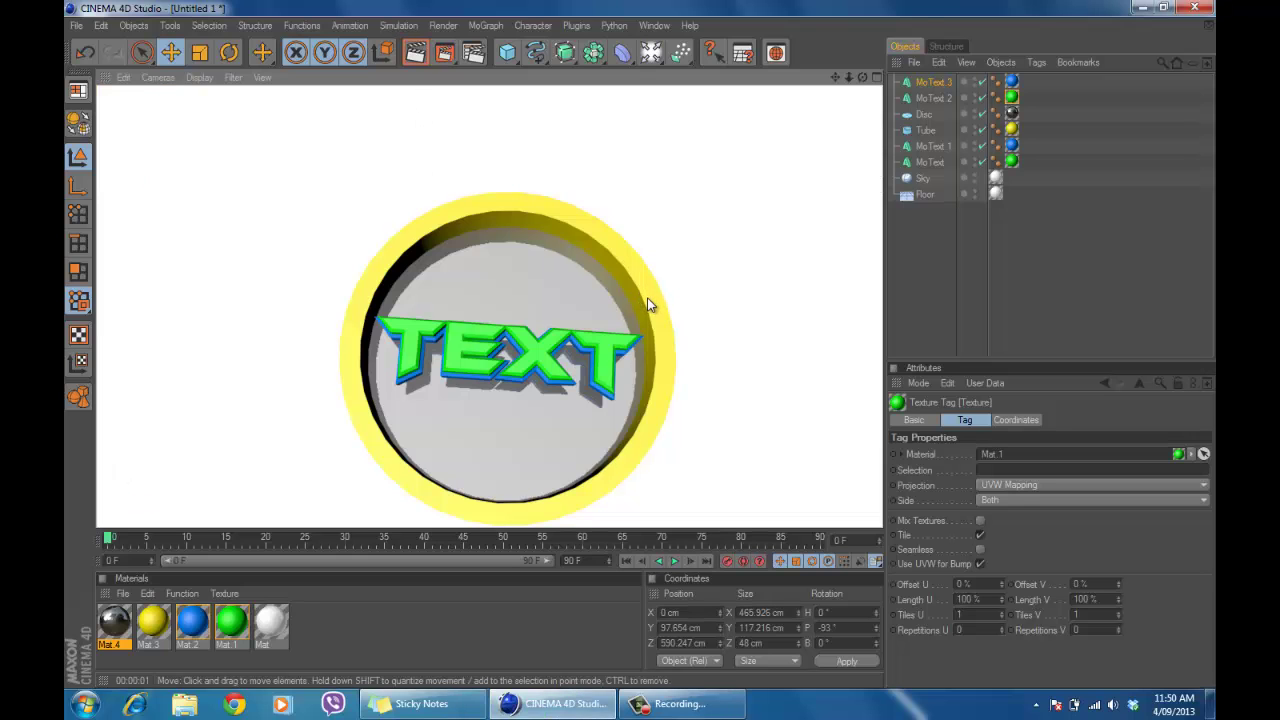
- Frame a low side view from the Y end of the YouTube text and set the animation length to 300 frames
alt+drag(640, 358, 645, 340)
scroll(785, 162, down, 5)
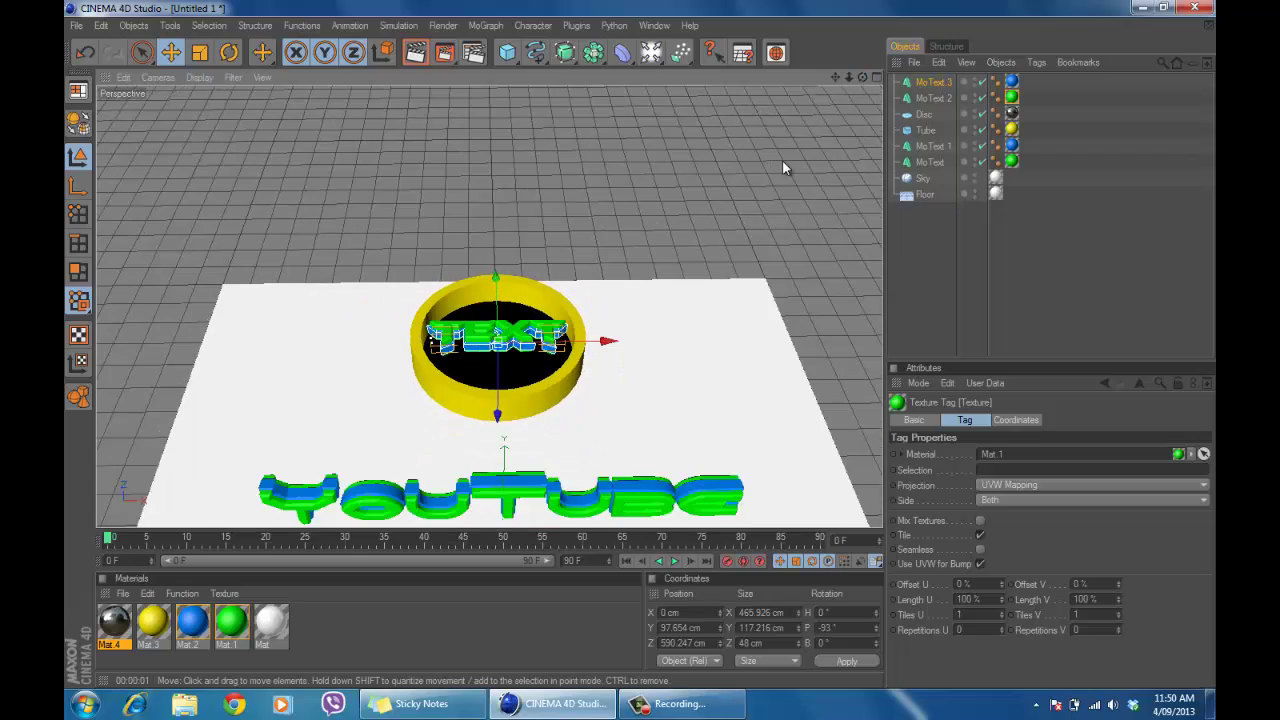
mouse_move(643, 360)
alt+mouse_down()
mouse_move(640, 345)
mouse_move(632, 354)
mouse_move(648, 336)
alt+mouse_up()
scroll(863, 89, up, 6)
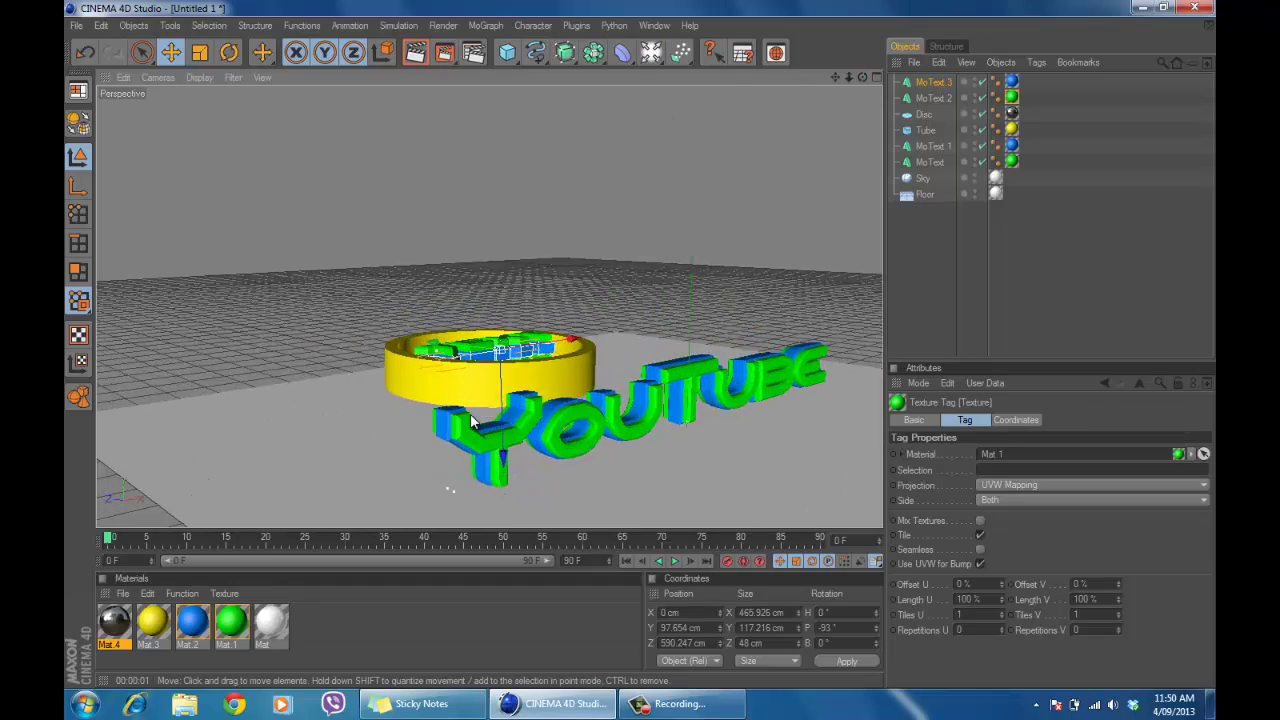
drag(863, 79, 645, 352)
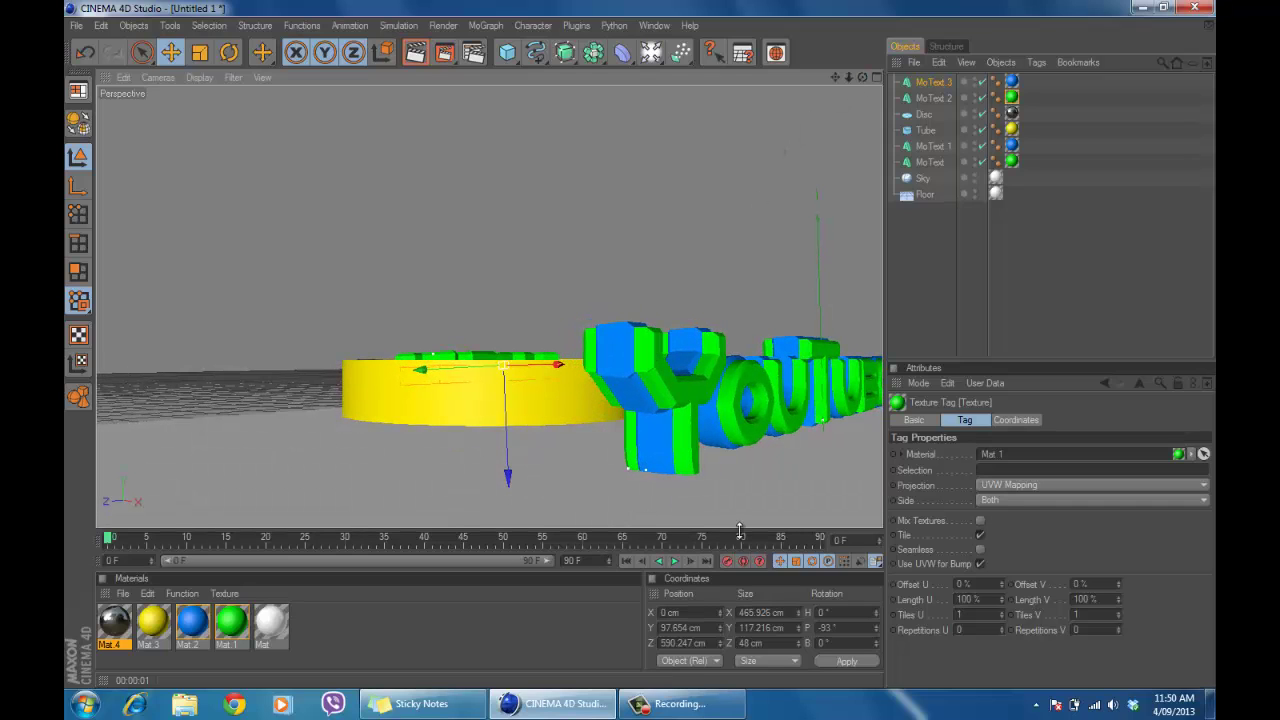
click(570, 560)
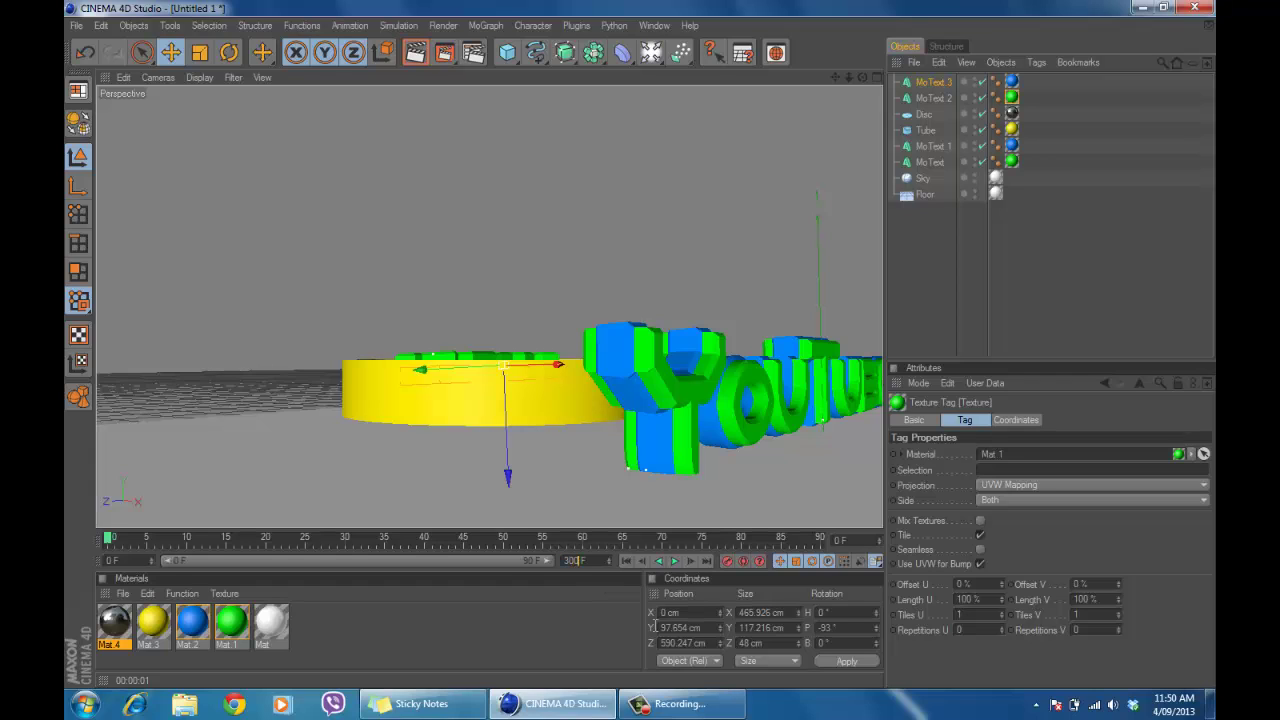
click(612, 624)
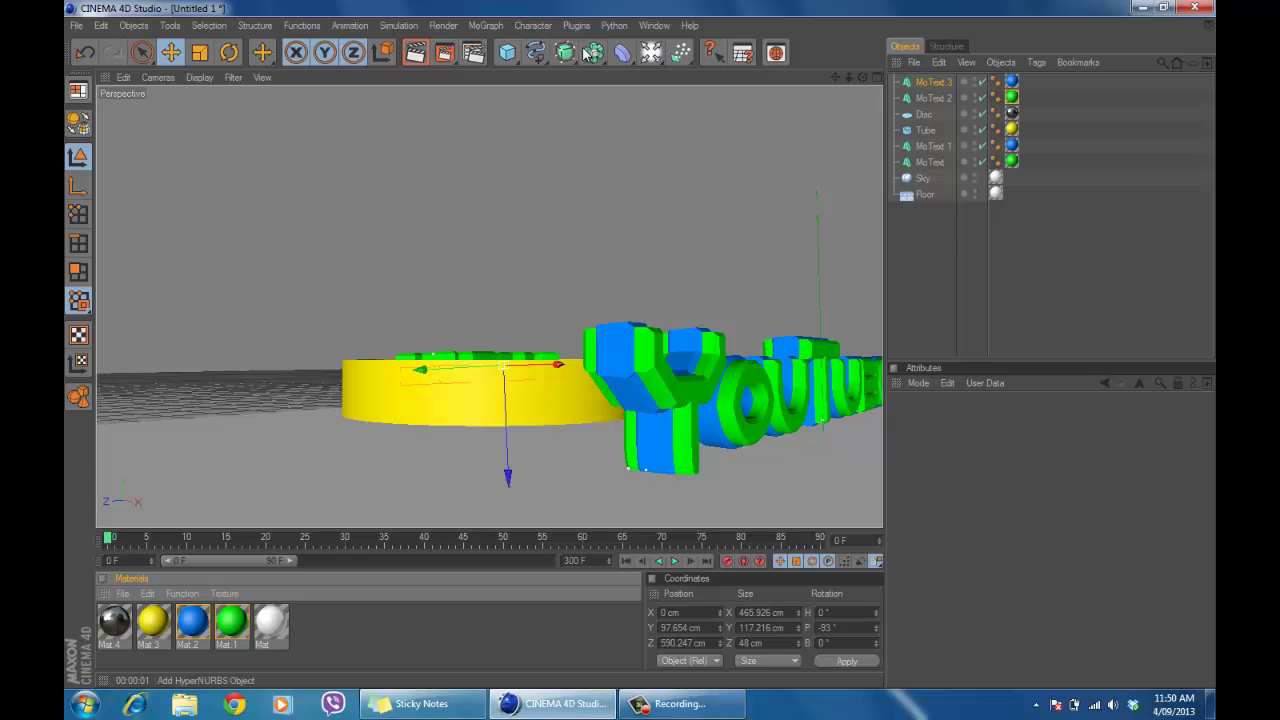
- Add a camera at the current view, look through it, and record its keyframe at frame 0
click(655, 55)
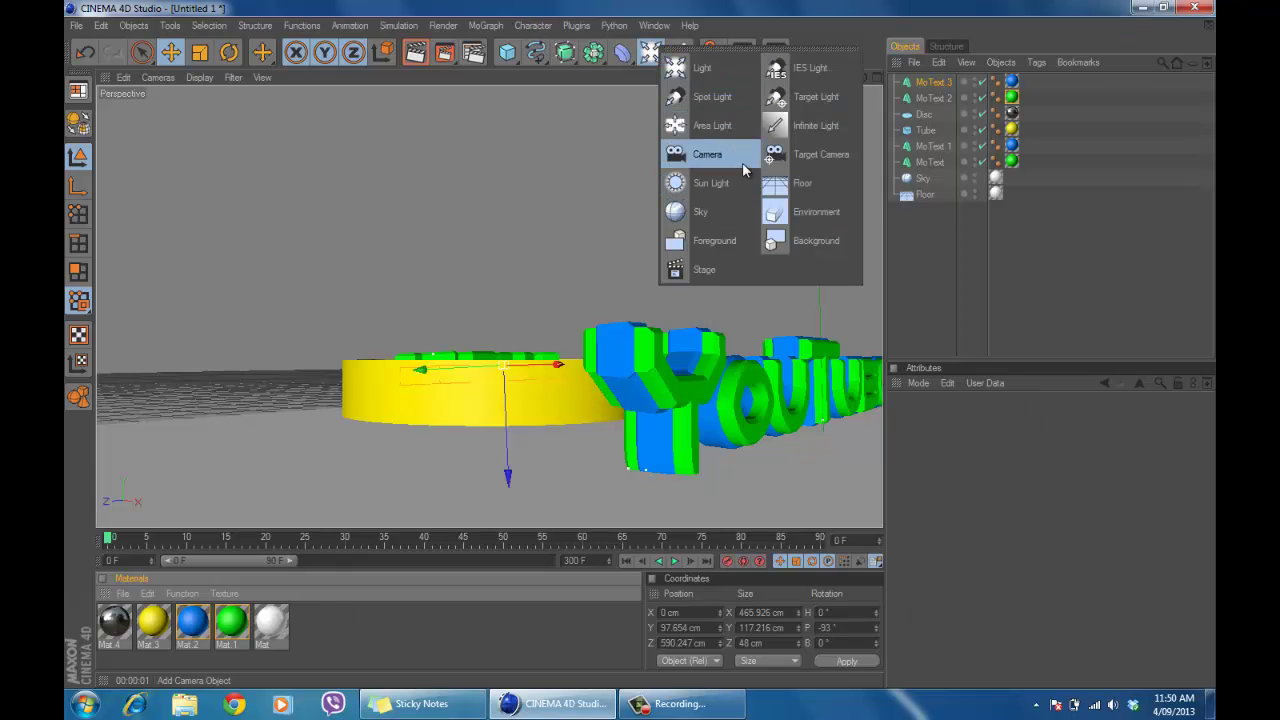
click(742, 168)
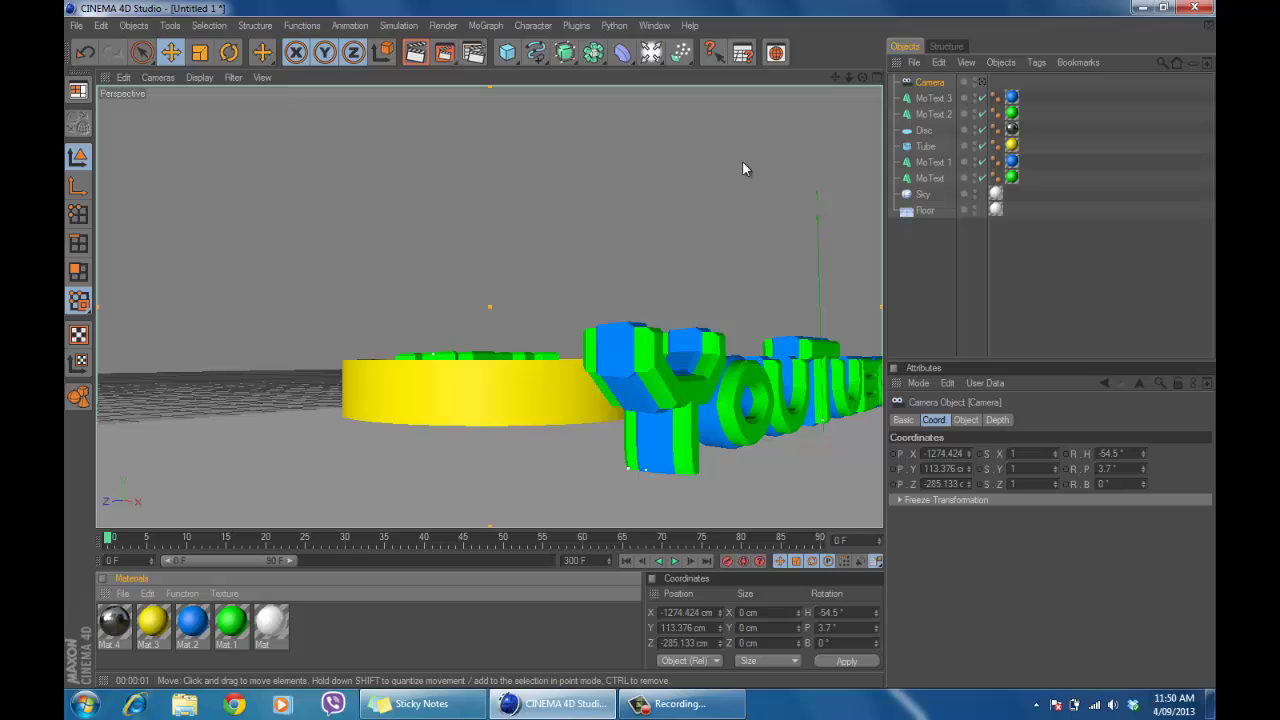
click(983, 83)
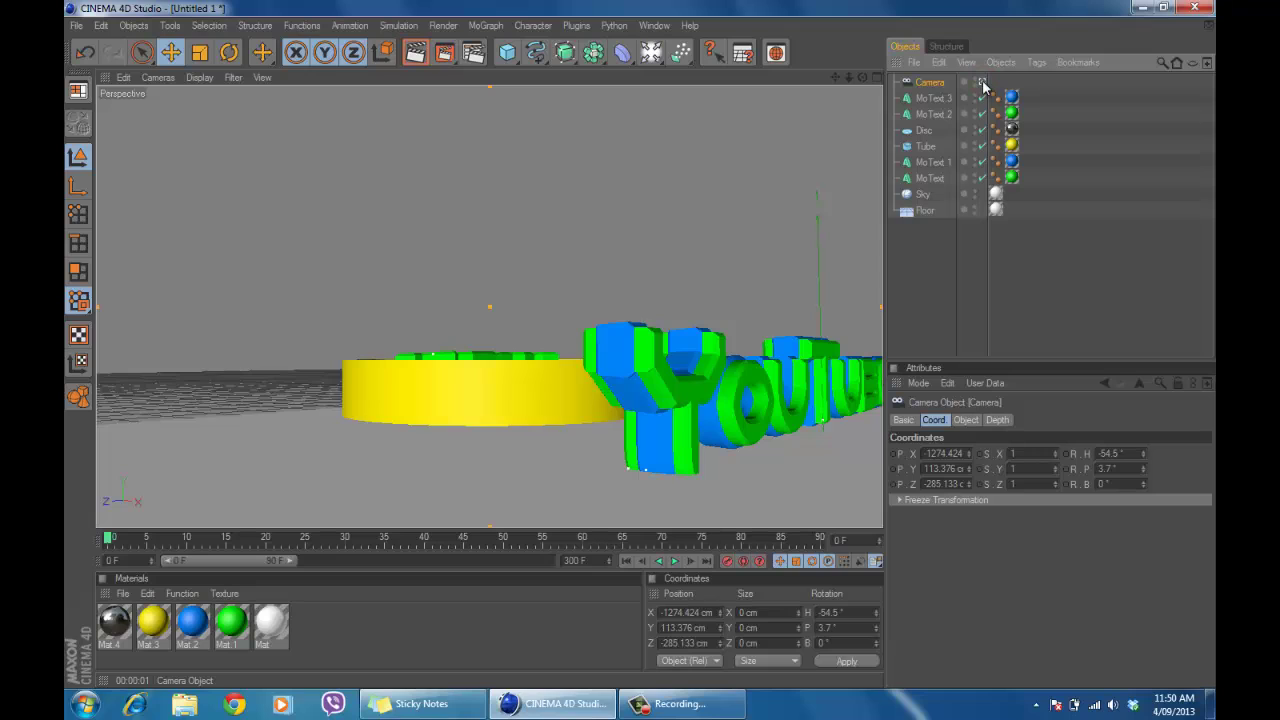
click(728, 562)
- Go to frame 30 and move the camera low along the front of the YouTube text up to its capital T
click(345, 545)
drag(863, 76, 642, 350)
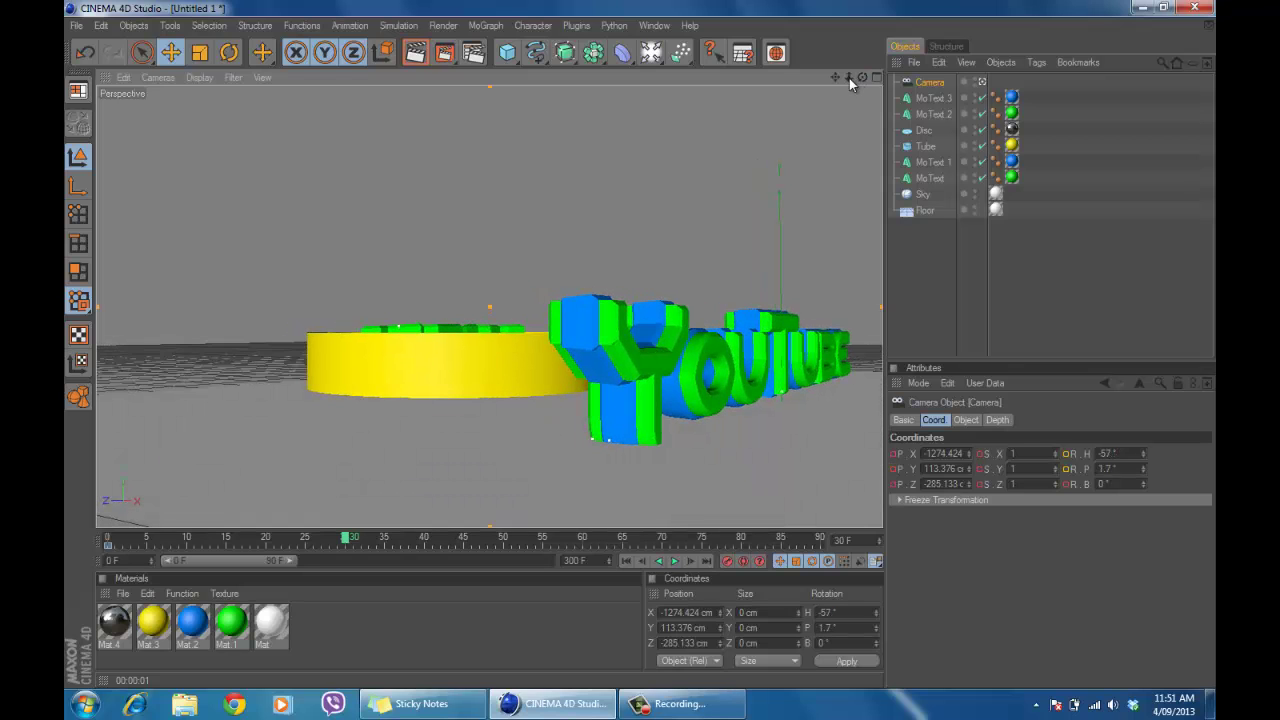
drag(849, 78, 620, 344)
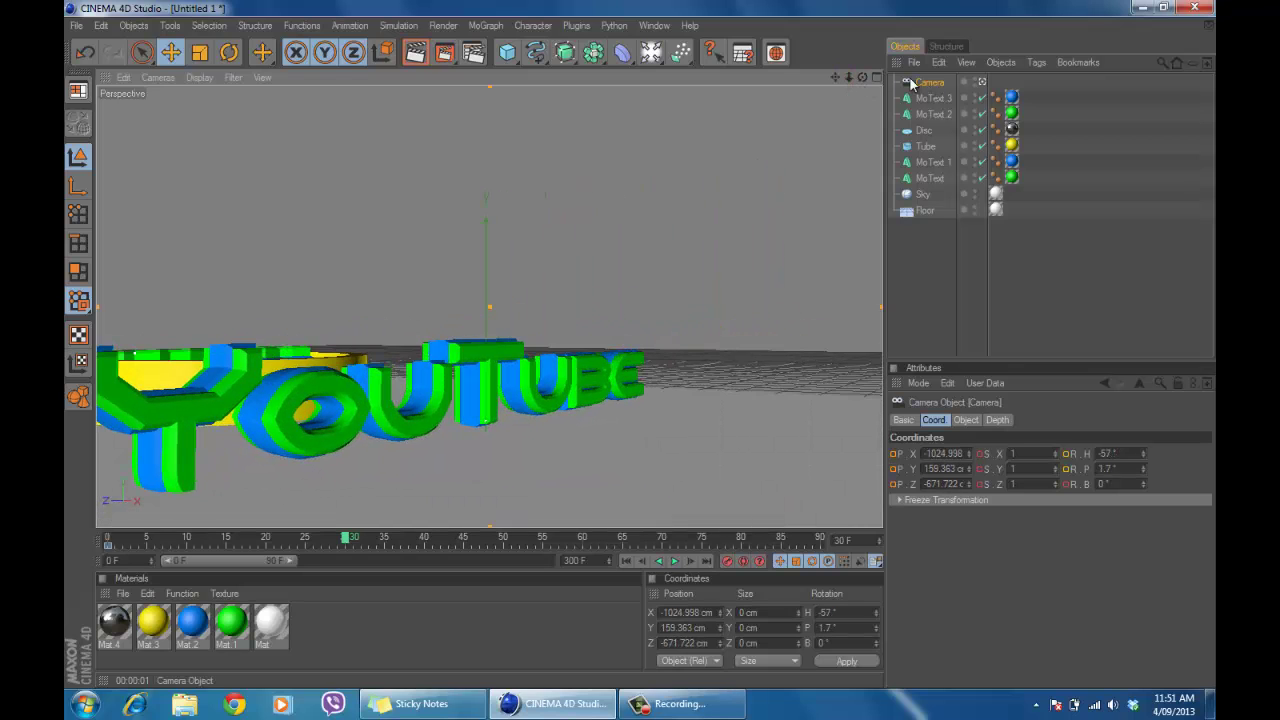
scroll(541, 464, up, 5)
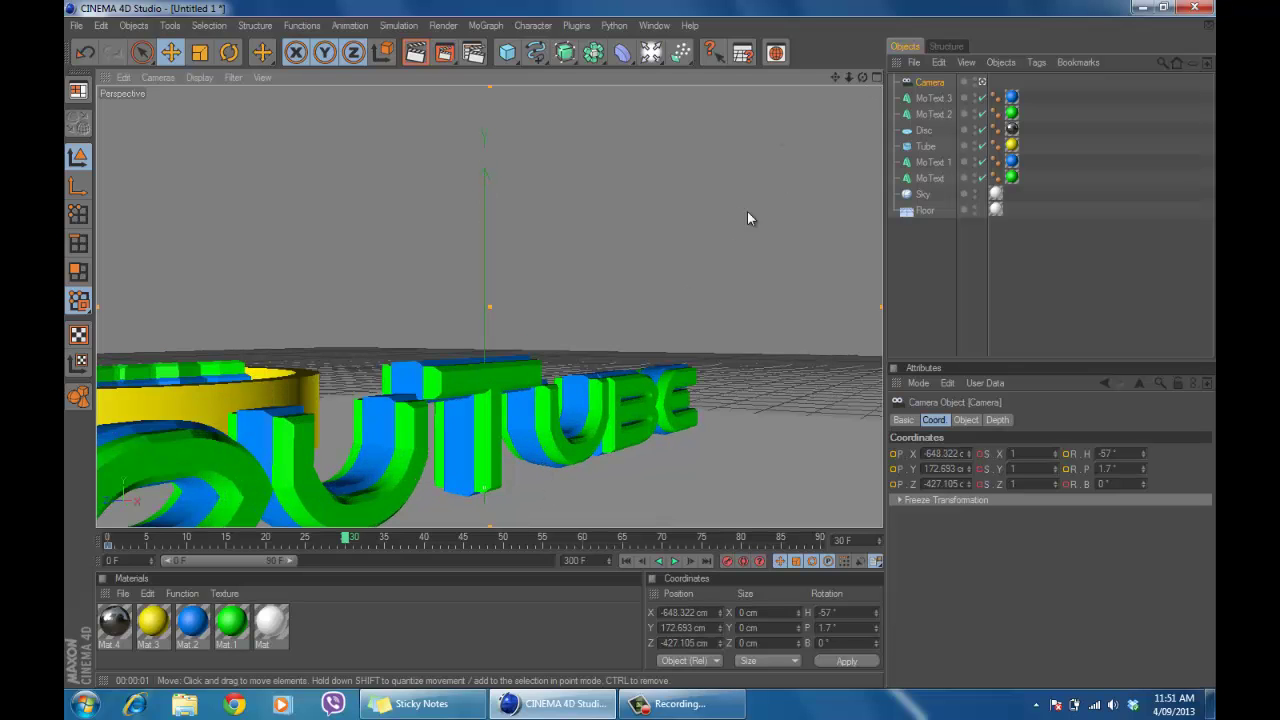
drag(837, 77, 640, 343)
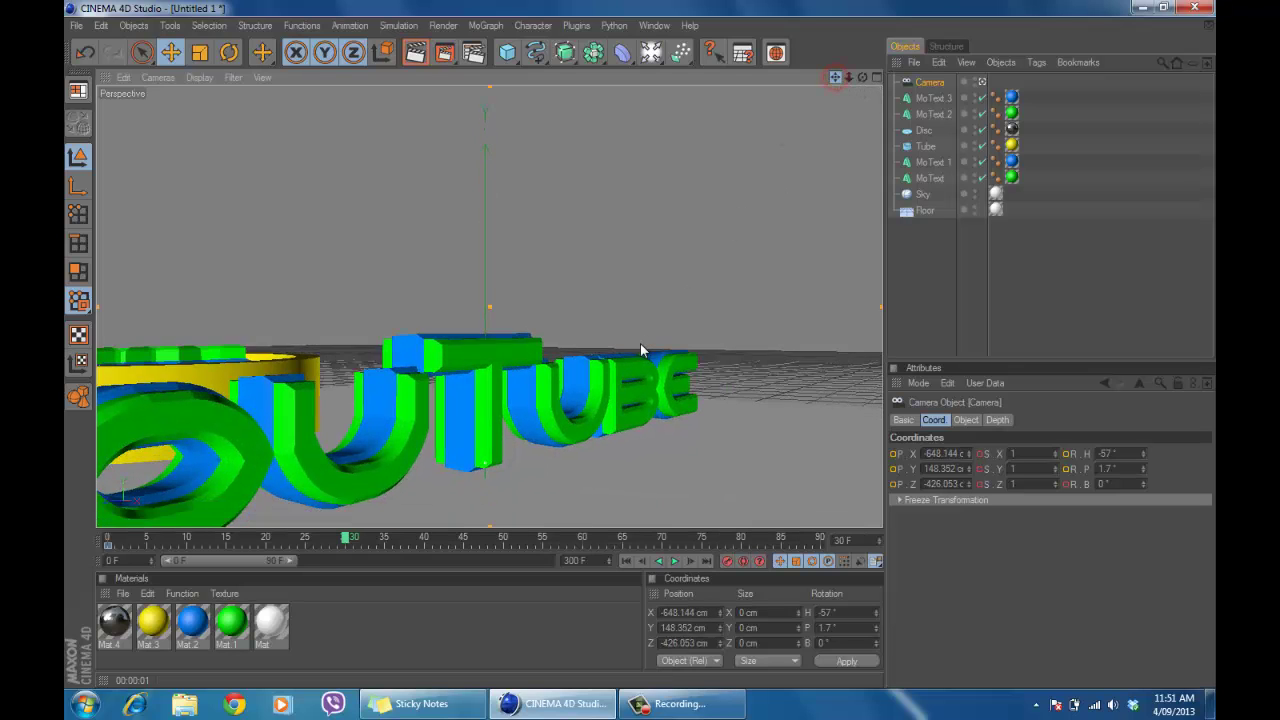
scroll(741, 274, up, 4)
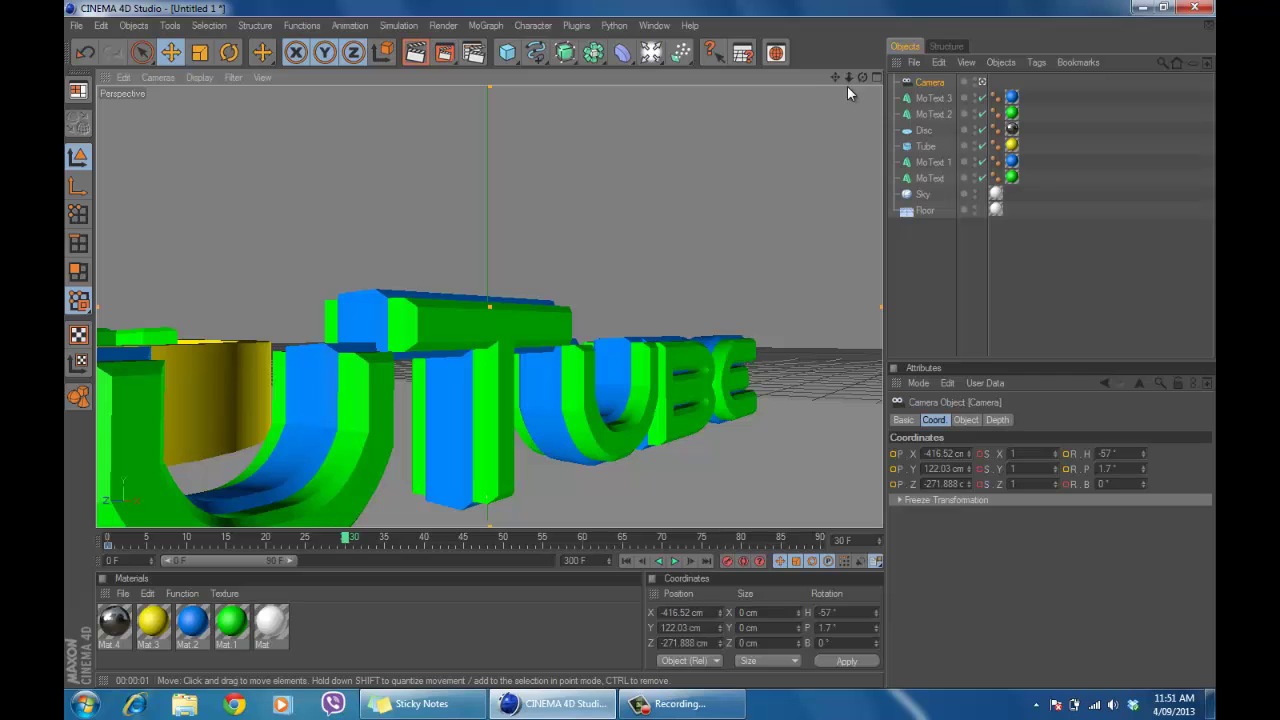
click(835, 75)
drag(835, 80, 818, 268)
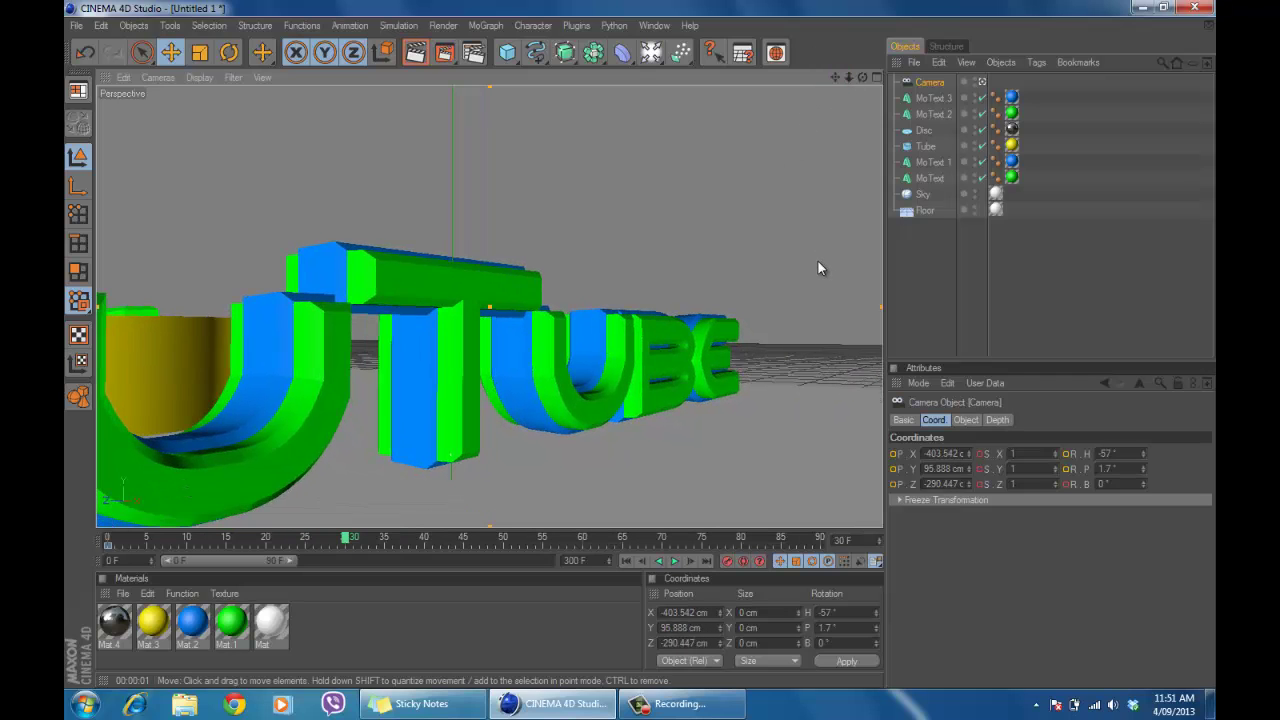
scroll(818, 265, up, 4)
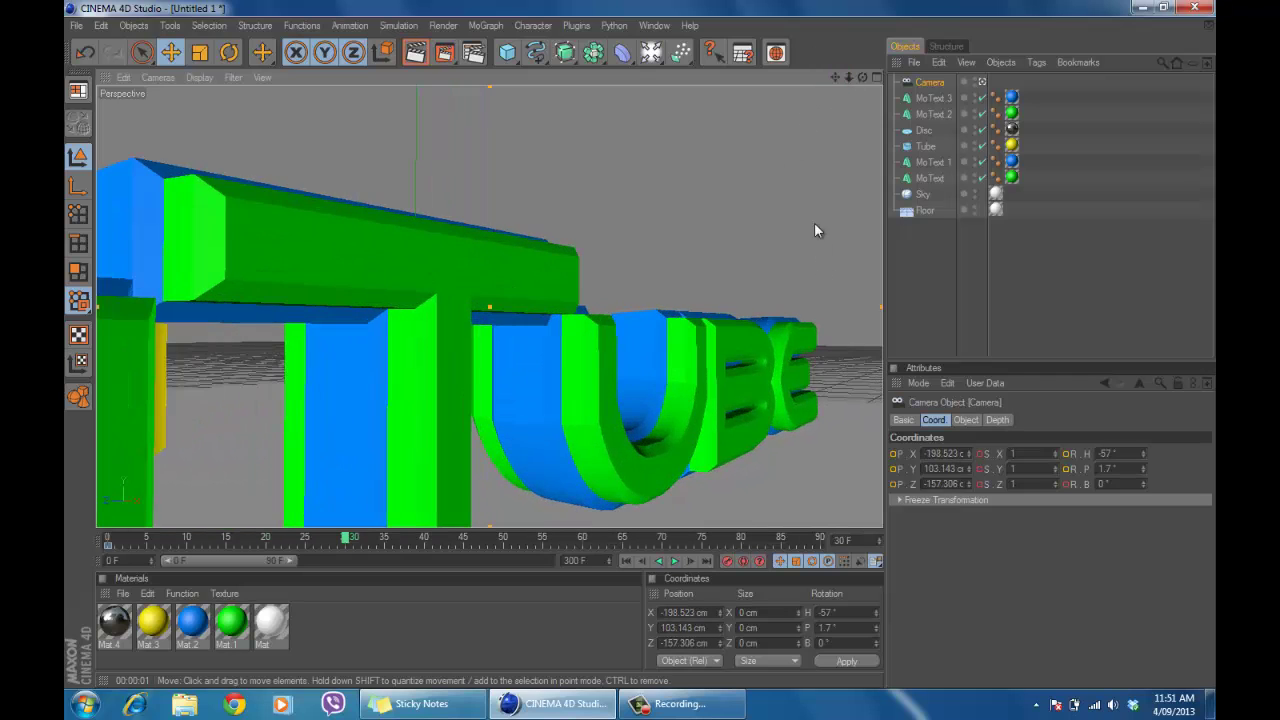
- Move the camera on to the final E, with the letter's end at the view's edge, and record its keyframe at frame 30
alt+drag(594, 355, 642, 346)
drag(847, 76, 628, 351)
alt+middle_drag(628, 351, 779, 280)
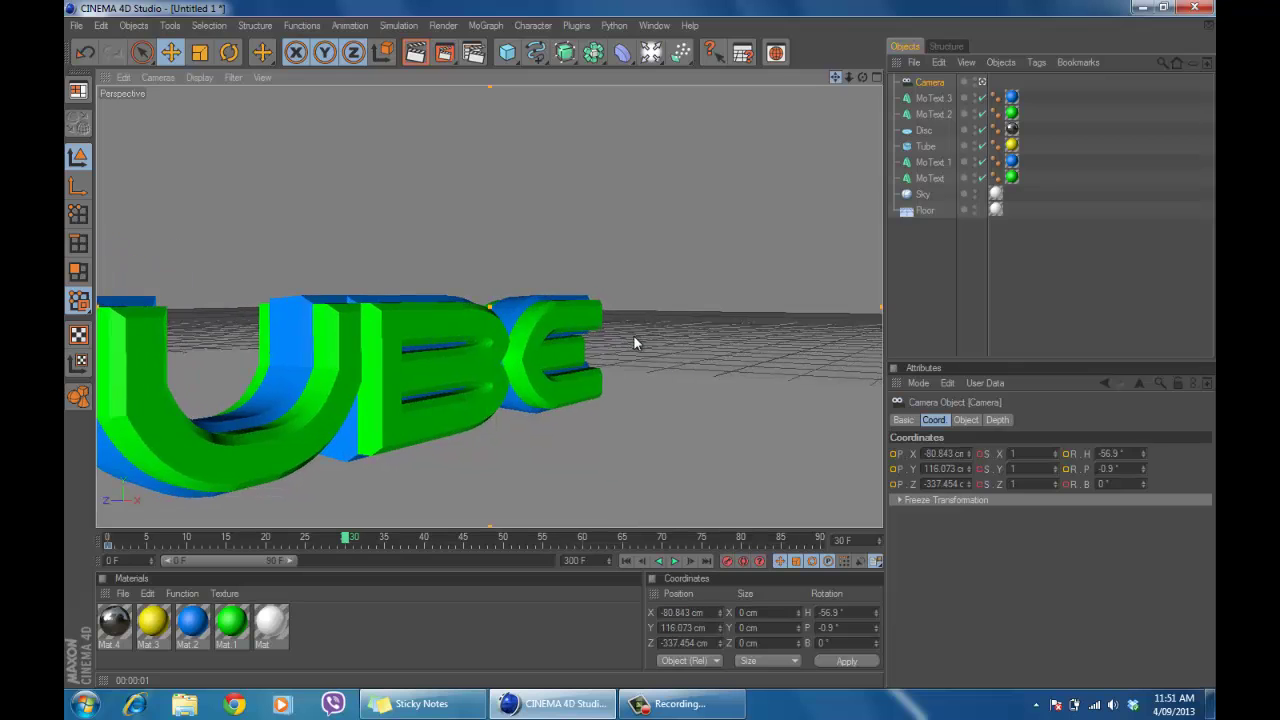
scroll(779, 273, up, 3)
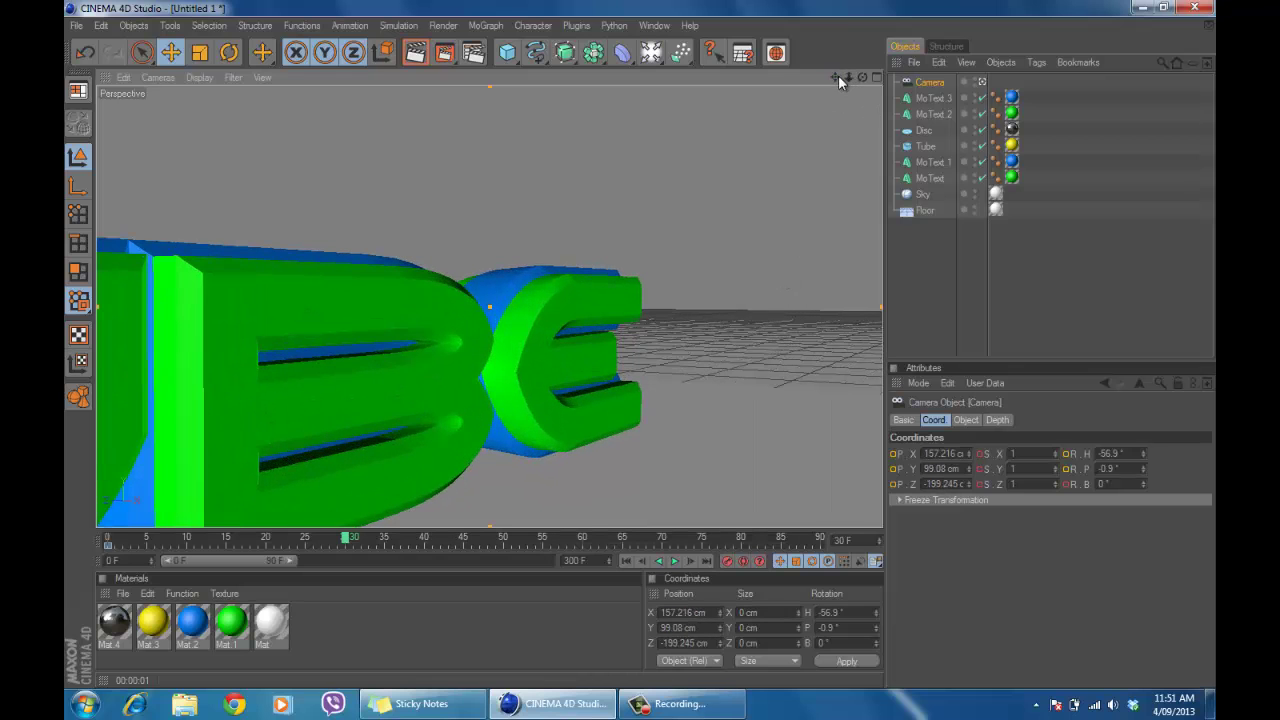
drag(835, 77, 584, 256)
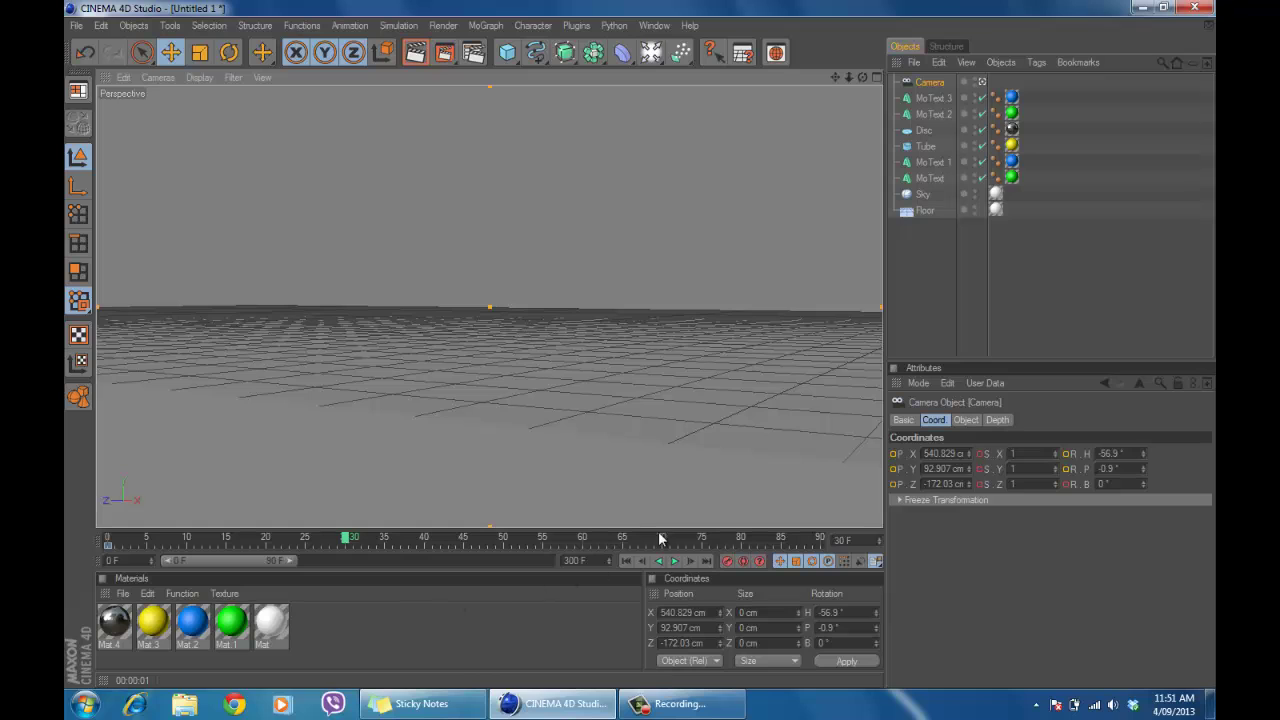
scroll(505, 362, down, 3)
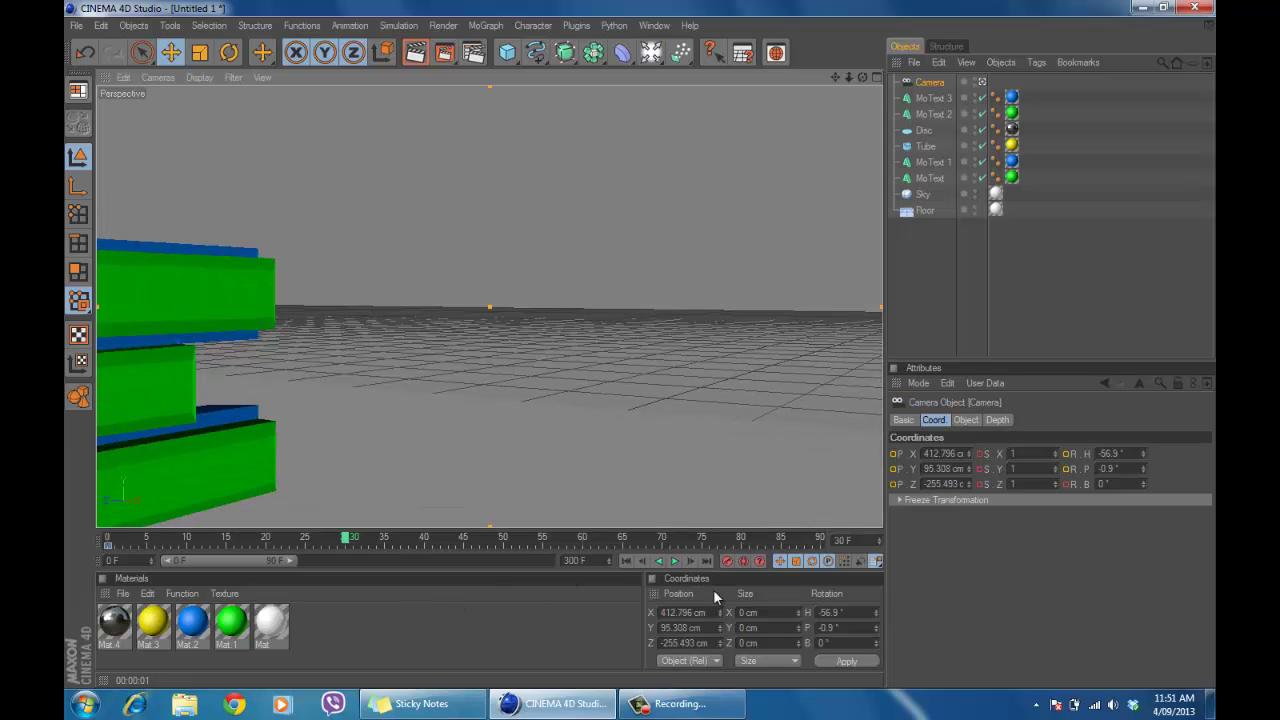
click(728, 562)
- Go to frame 45, then pull the camera back and turn it toward the front until the whole YouTube text fits
click(464, 541)
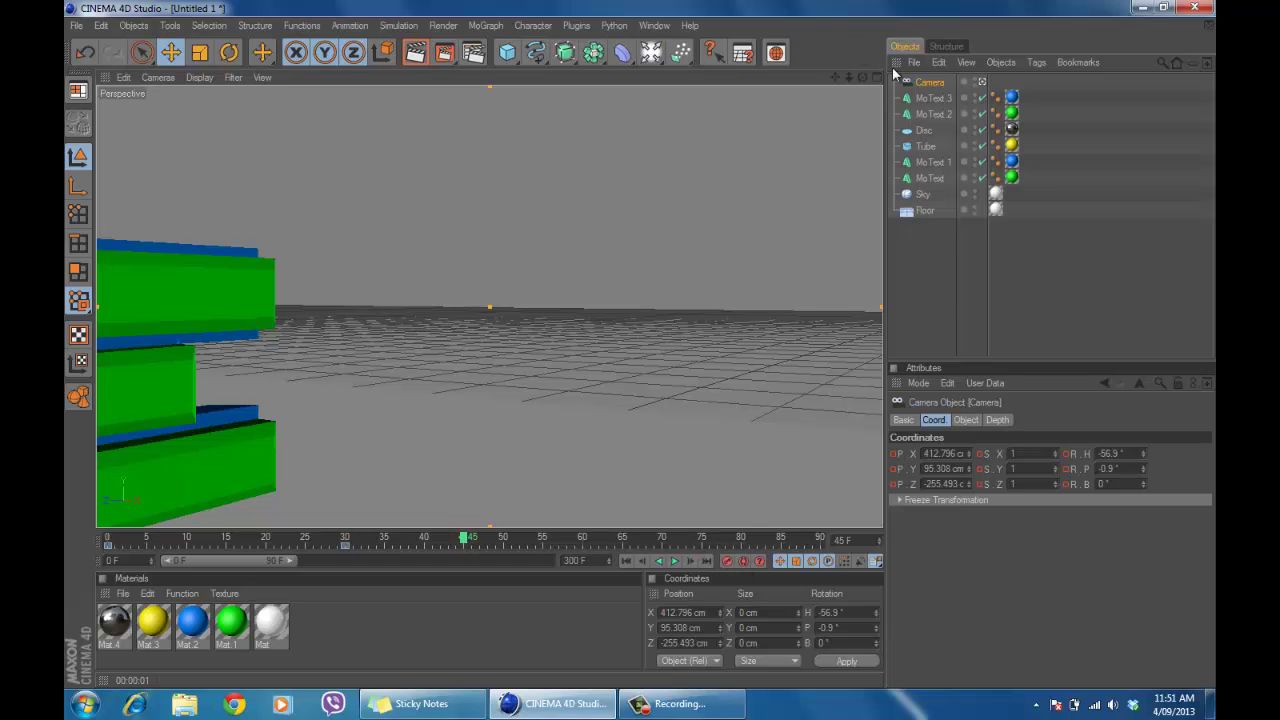
scroll(805, 192, up, 2)
scroll(799, 192, down, 5)
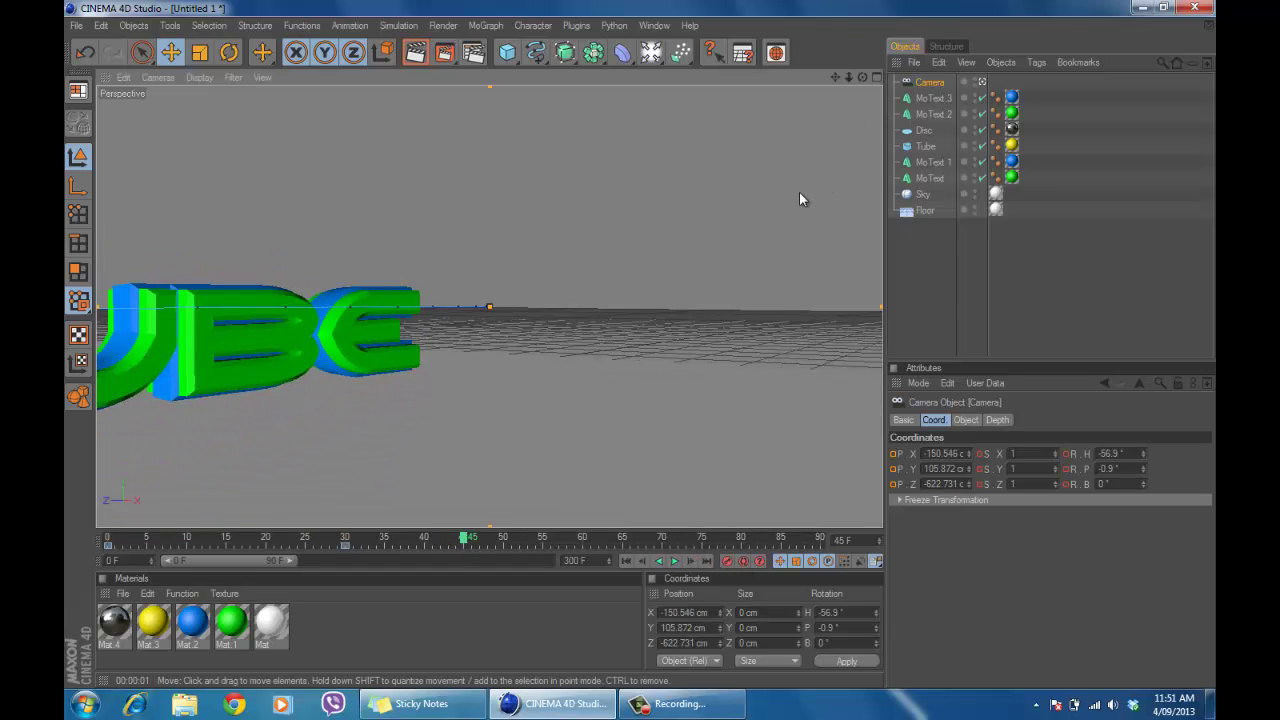
drag(862, 78, 650, 347)
scroll(770, 126, down, 5)
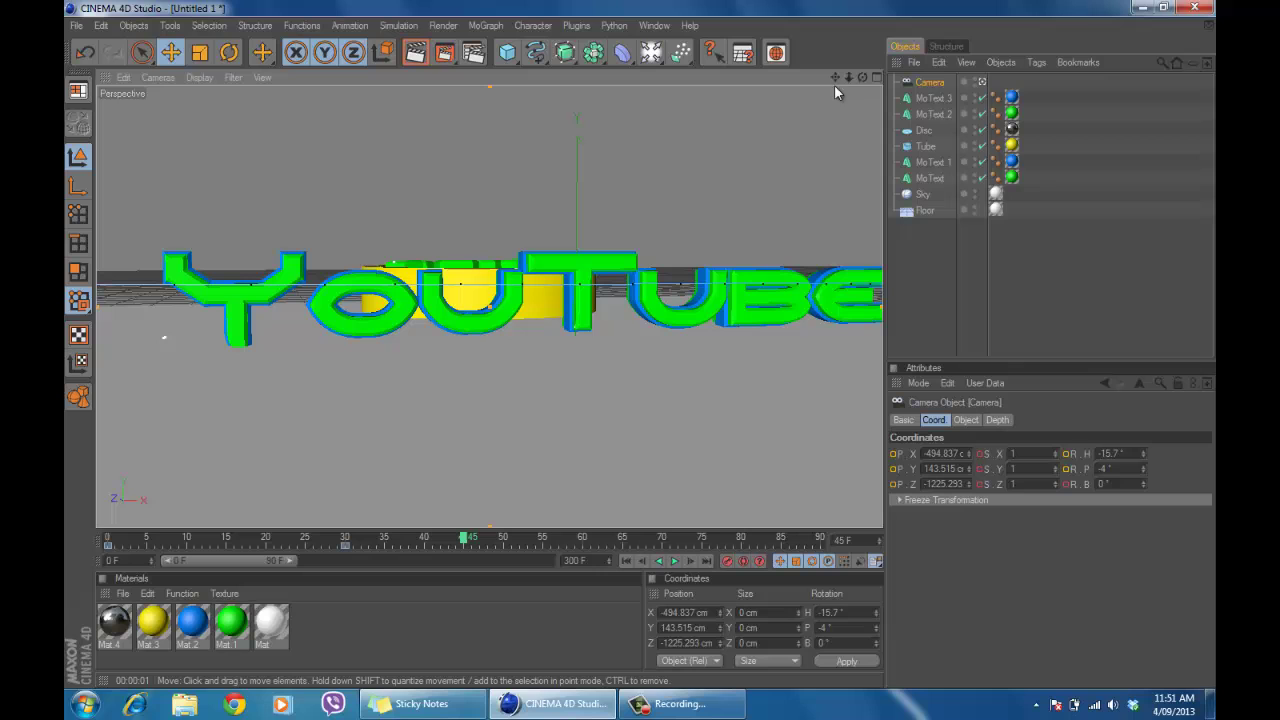
drag(835, 78, 650, 345)
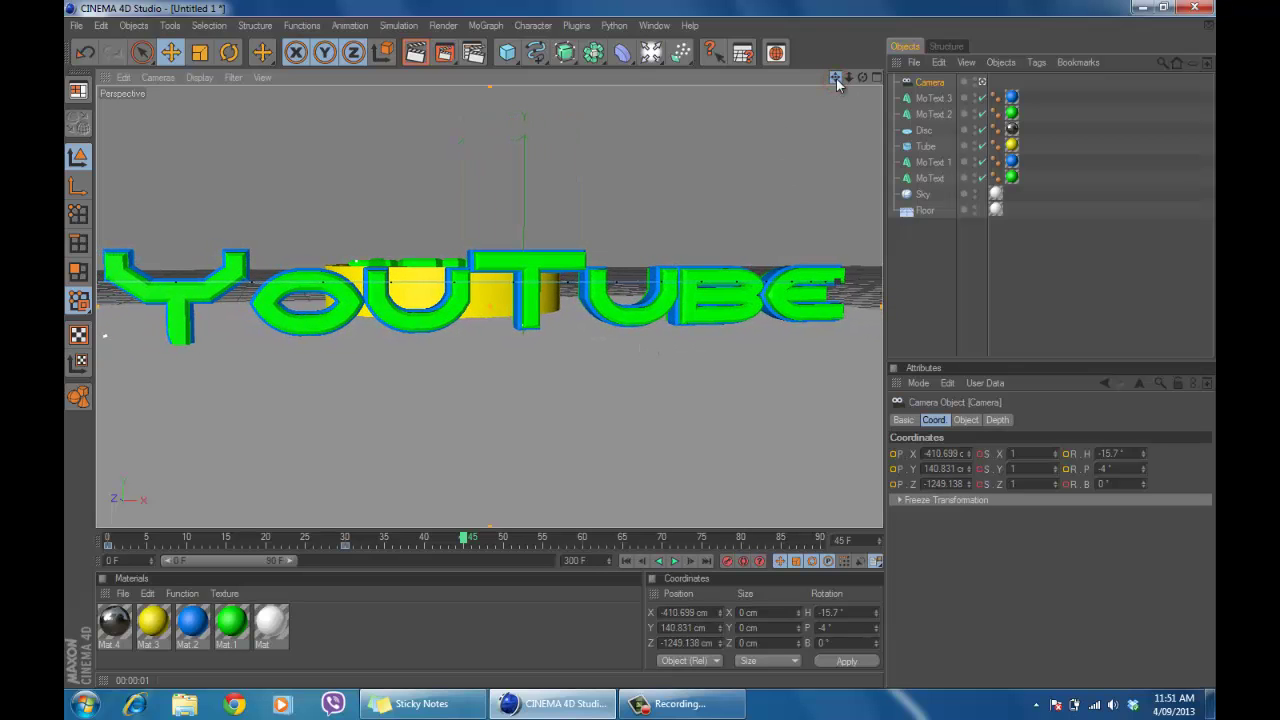
- Center the camera straight in front of the YouTube text, pitched down about 7°, and record its keyframe at frame 45
drag(861, 78, 640, 351)
scroll(640, 344, down, 3)
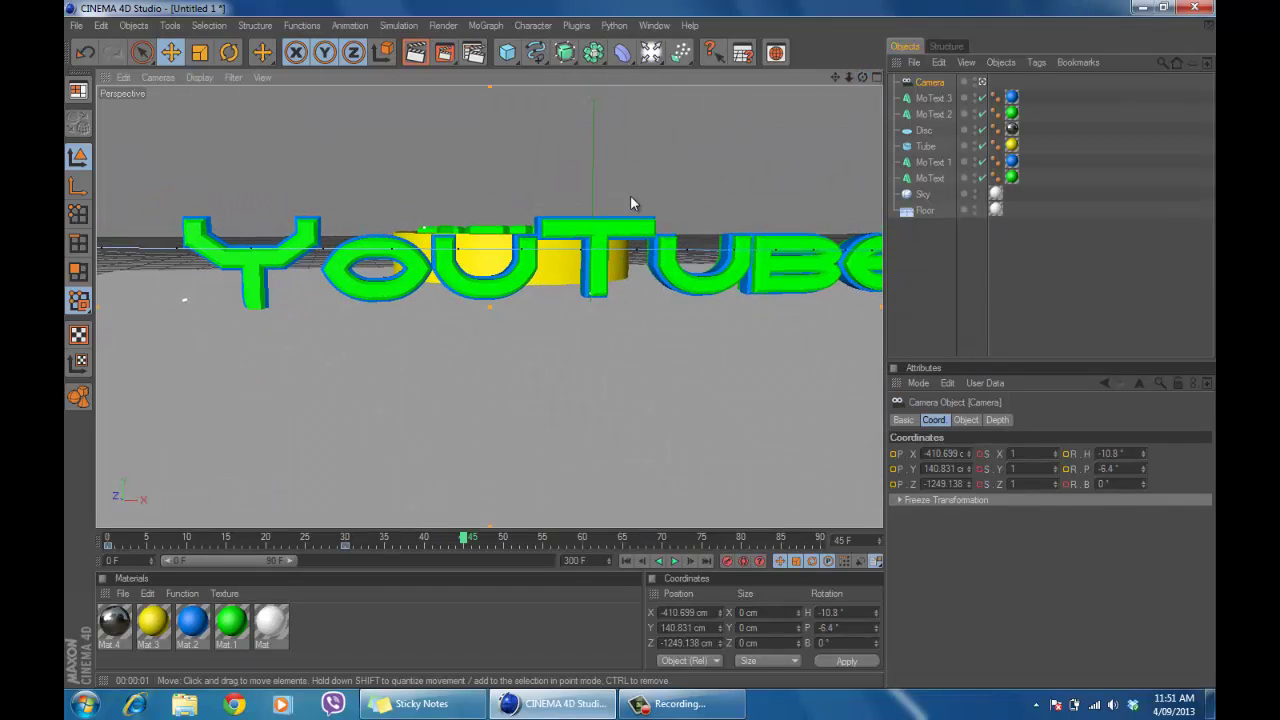
scroll(629, 195, down, 5)
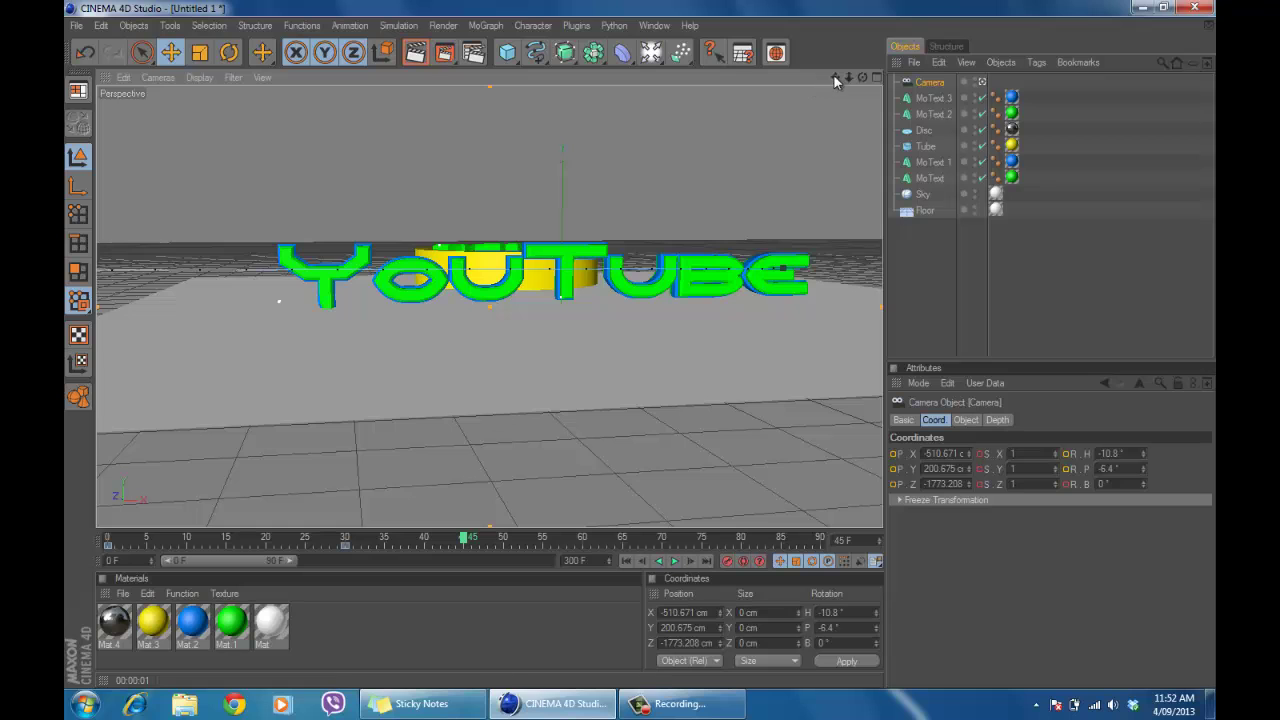
drag(835, 77, 645, 349)
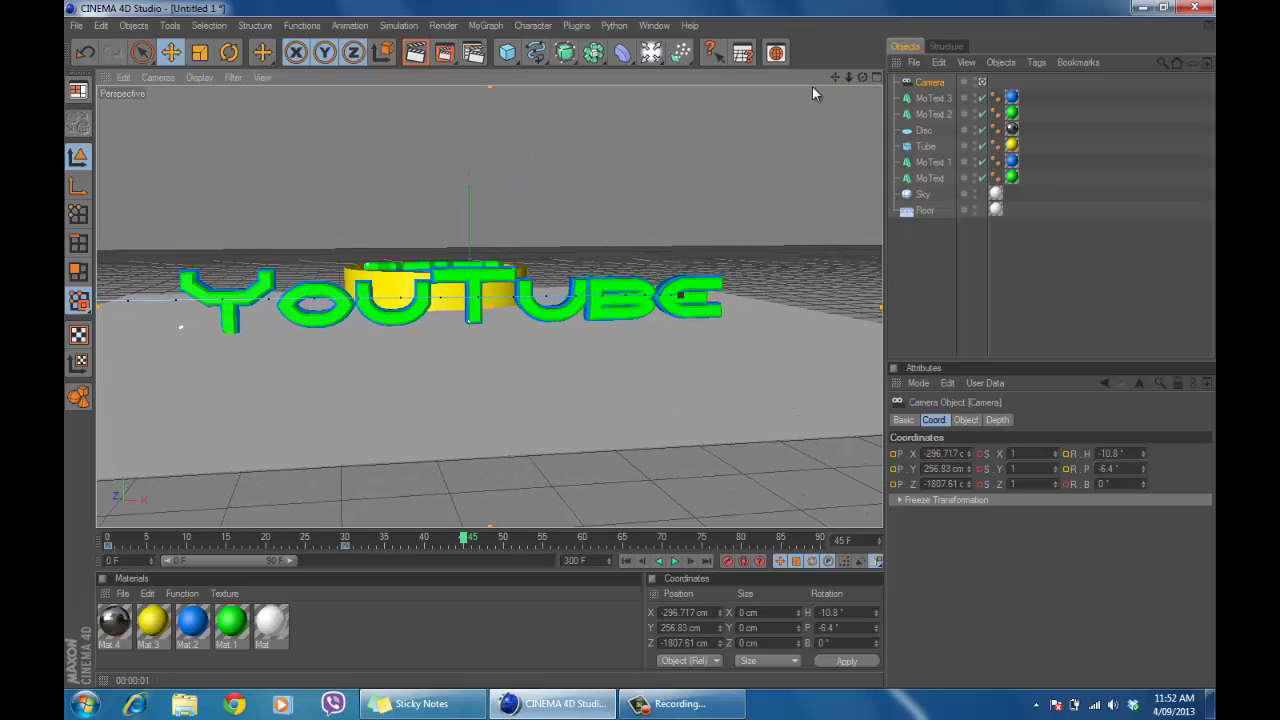
drag(862, 77, 639, 344)
scroll(780, 154, up, 3)
scroll(780, 155, up, 1)
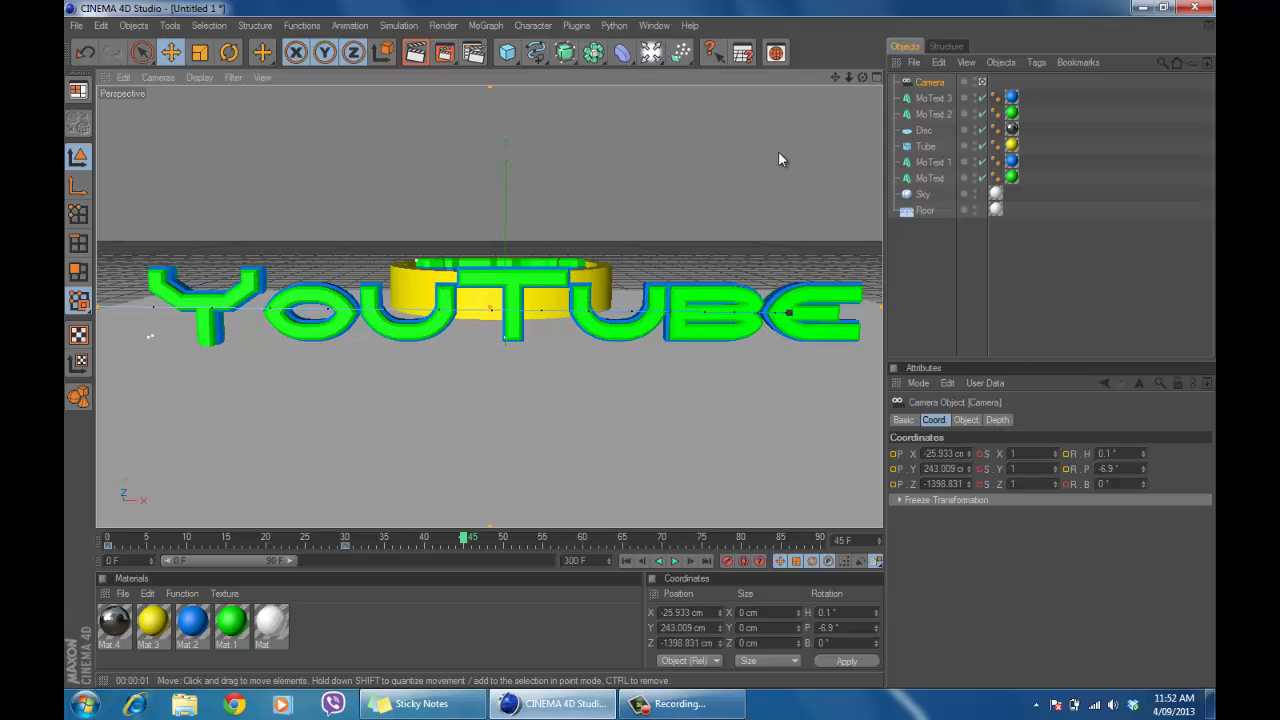
drag(835, 78, 640, 346)
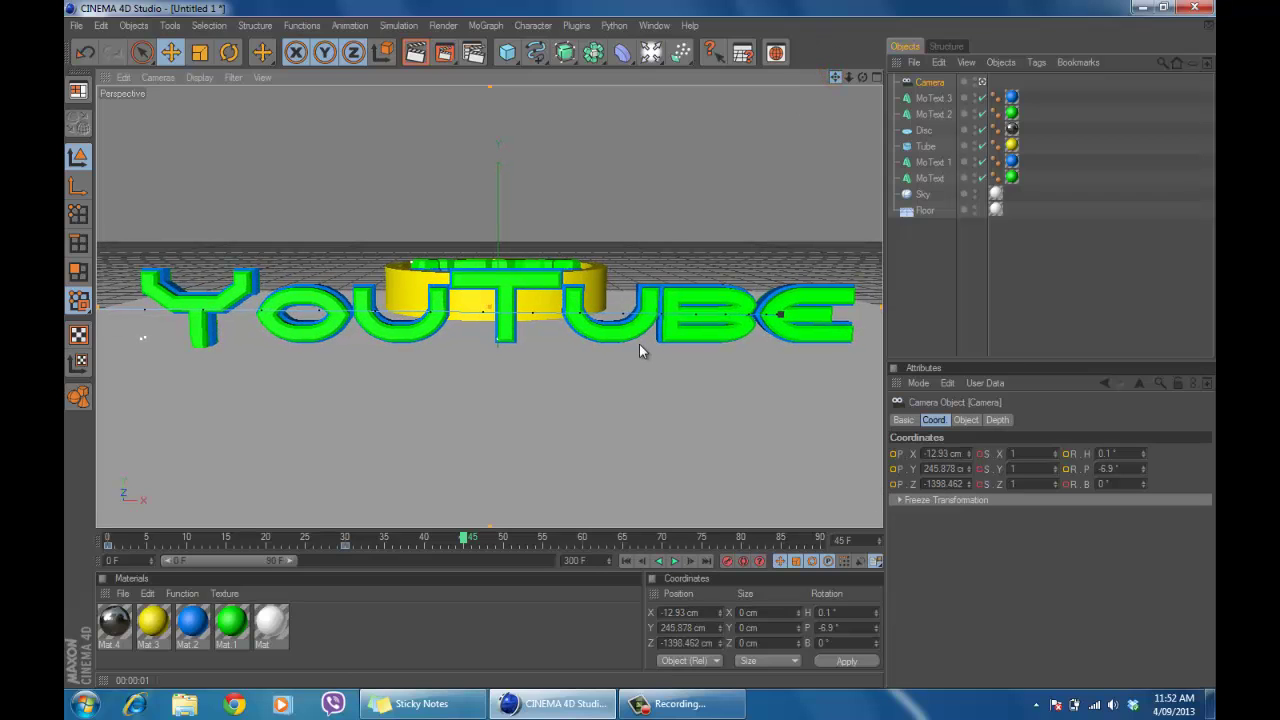
click(727, 562)
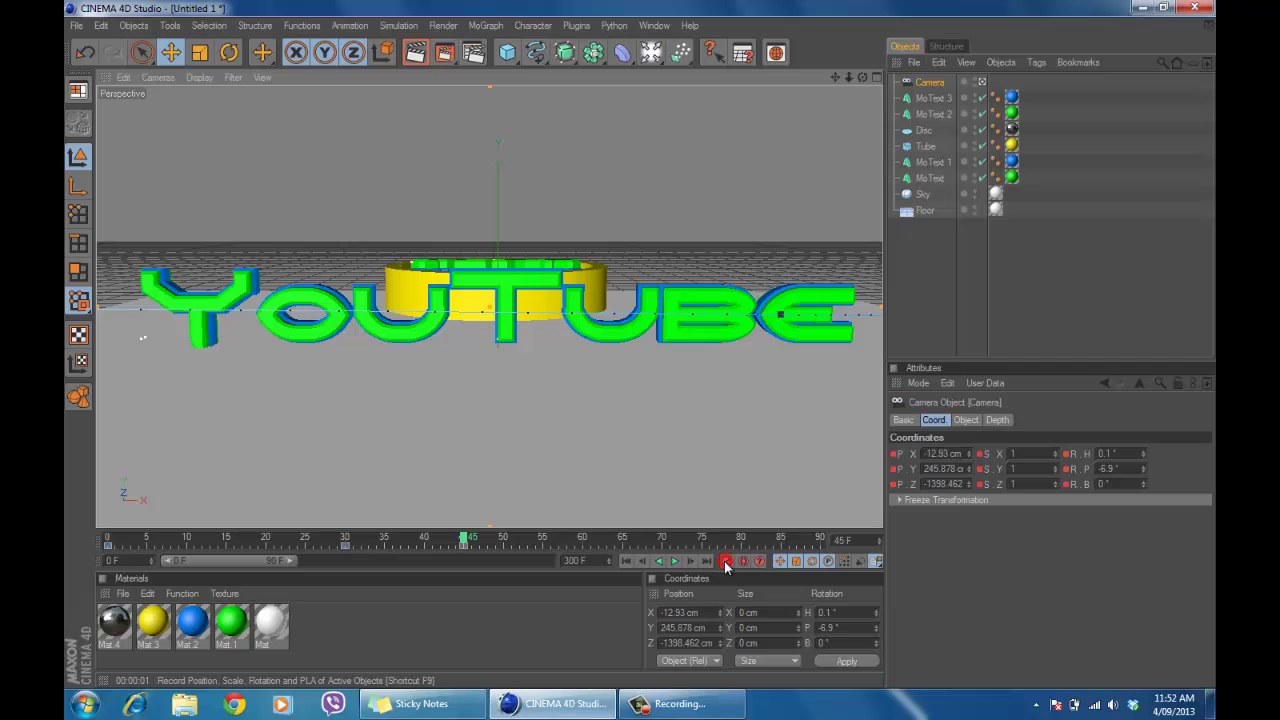
- Play the camera animation from the first frame until it passes frame 45, and check the motion
click(623, 561)
click(673, 562)
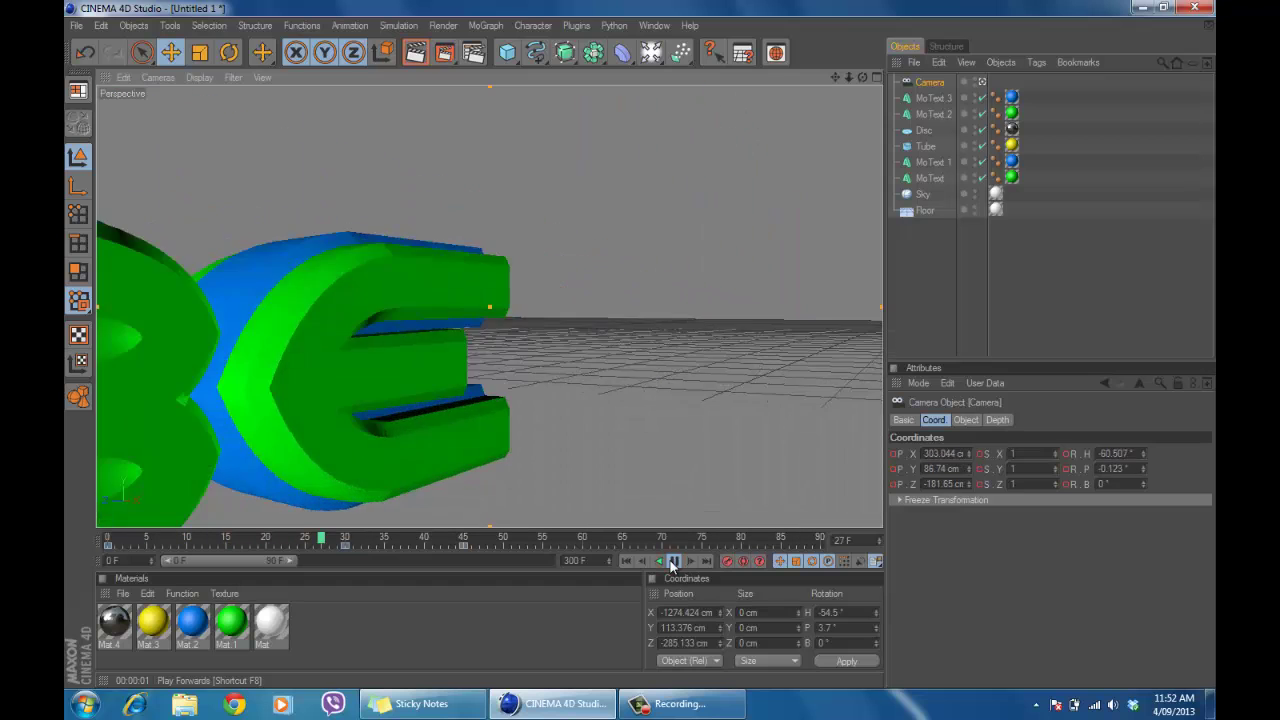
click(673, 562)
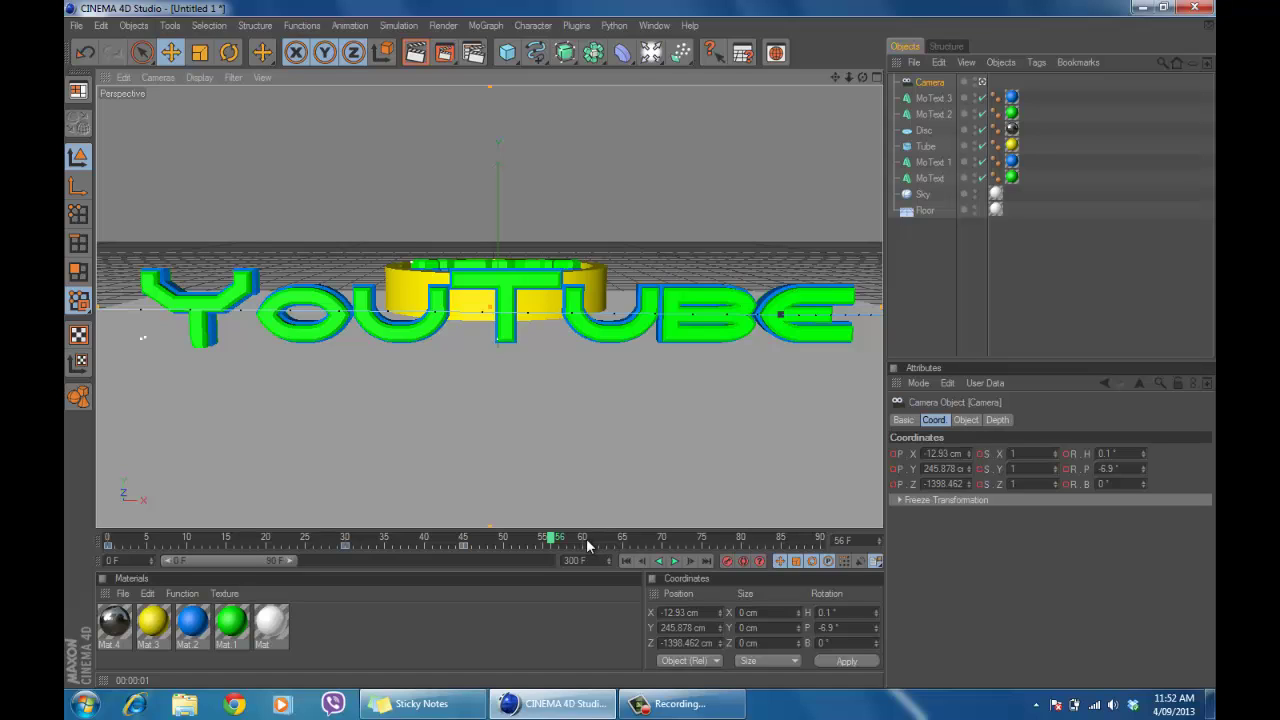
- Record the same camera position as a keyframe at frame 75 and shift the timeline's visible range to frames 40 to 130
click(703, 548)
click(703, 540)
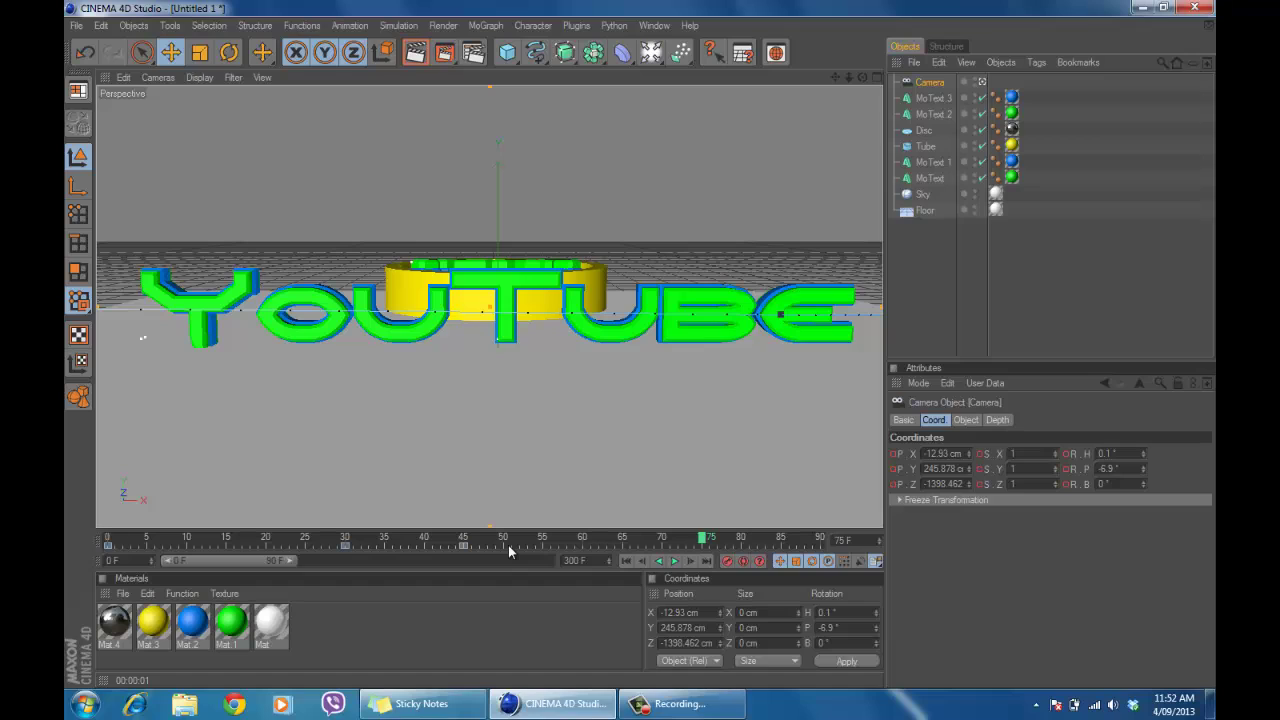
click(728, 563)
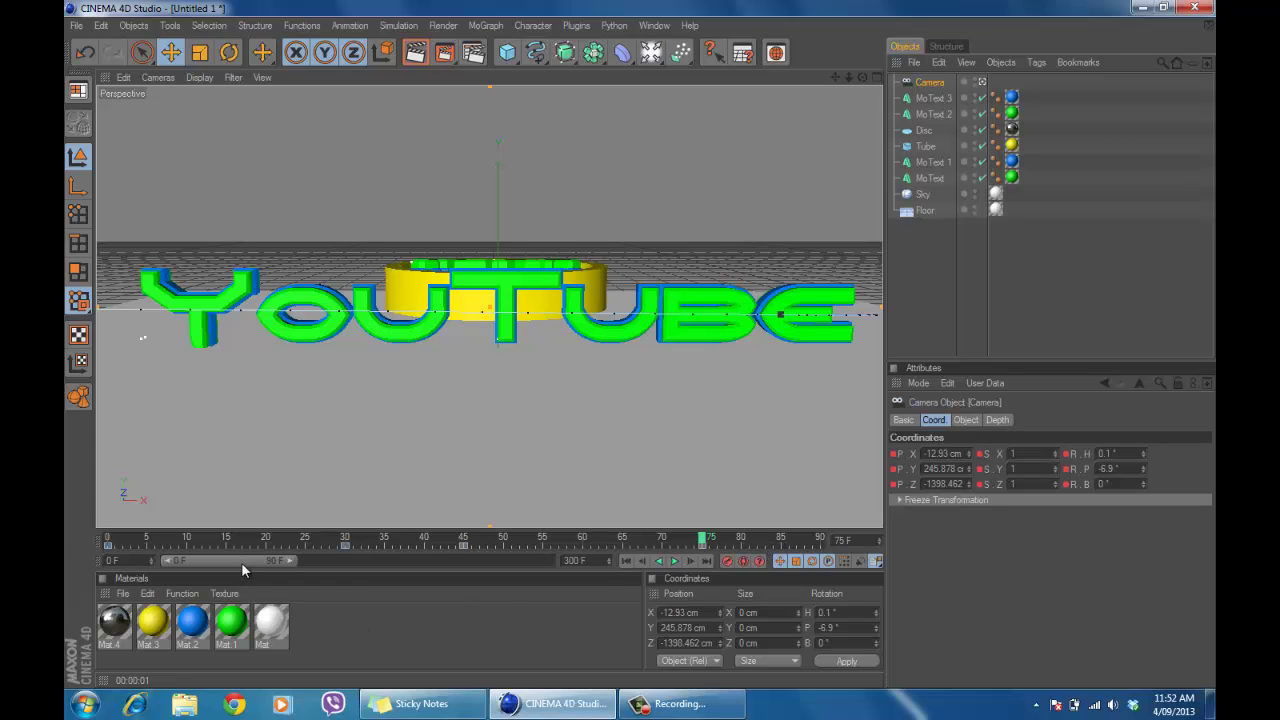
drag(241, 562, 301, 572)
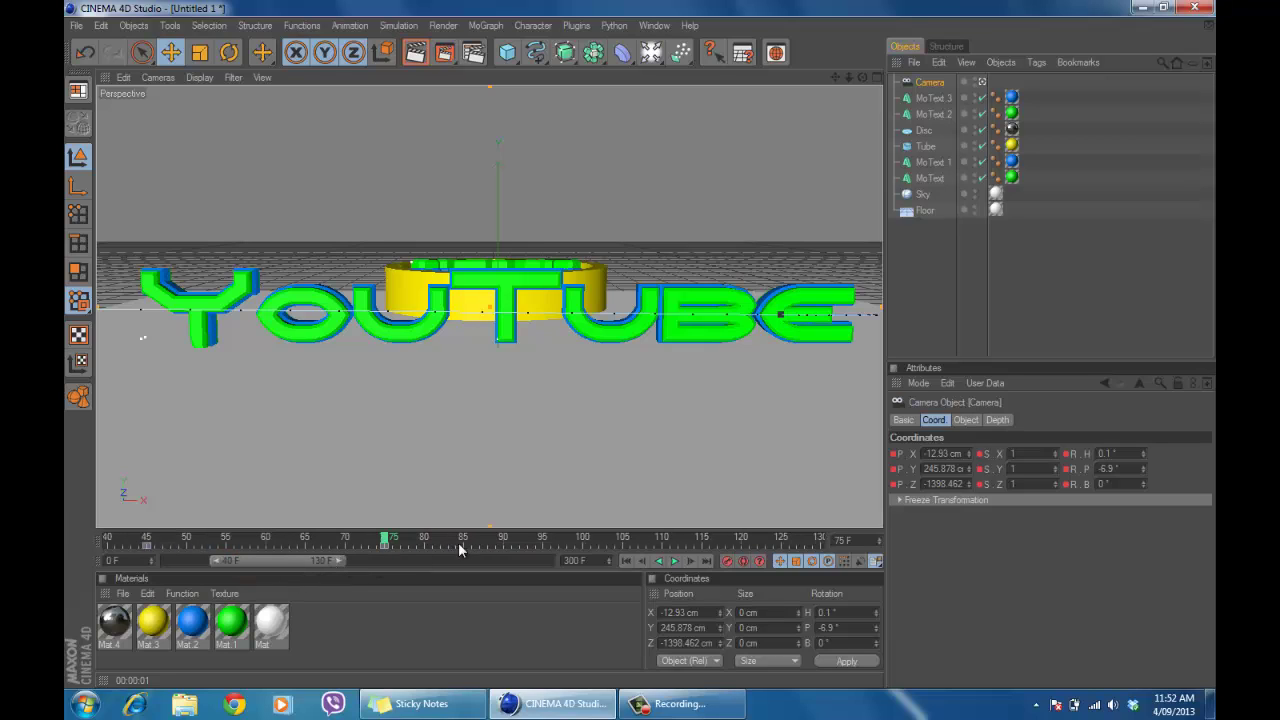
click(625, 540)
alt+drag(643, 354, 640, 344)
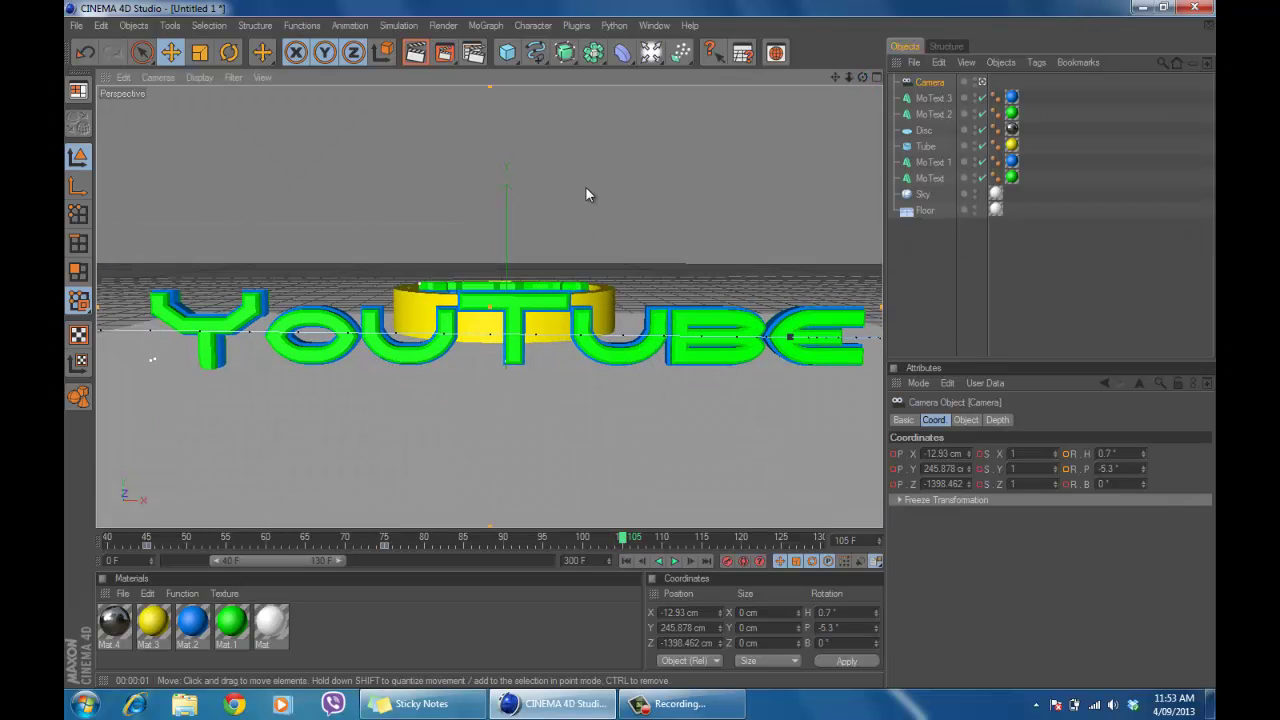
scroll(585, 186, down, 5)
alt+middle_drag(640, 346, 738, 370)
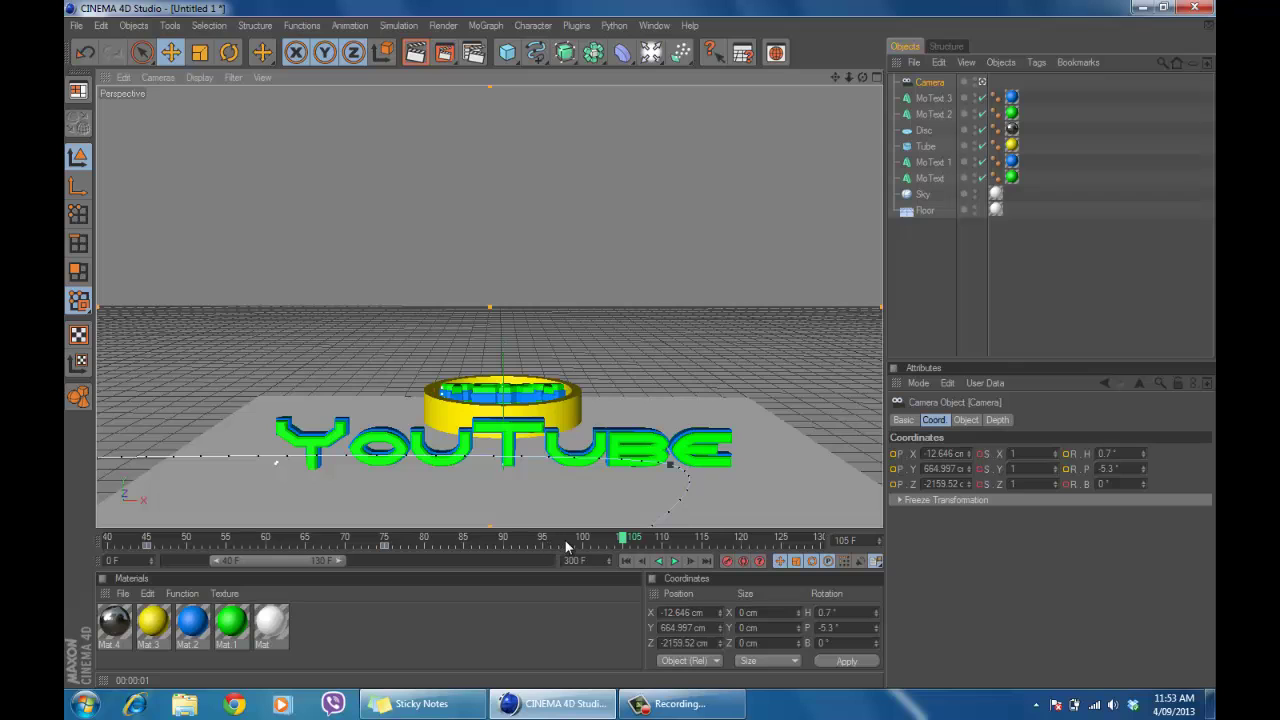
- Go to frame 90, then raise the camera and pitch it down about 31° to view the YouTube text and ring podium from above
click(505, 541)
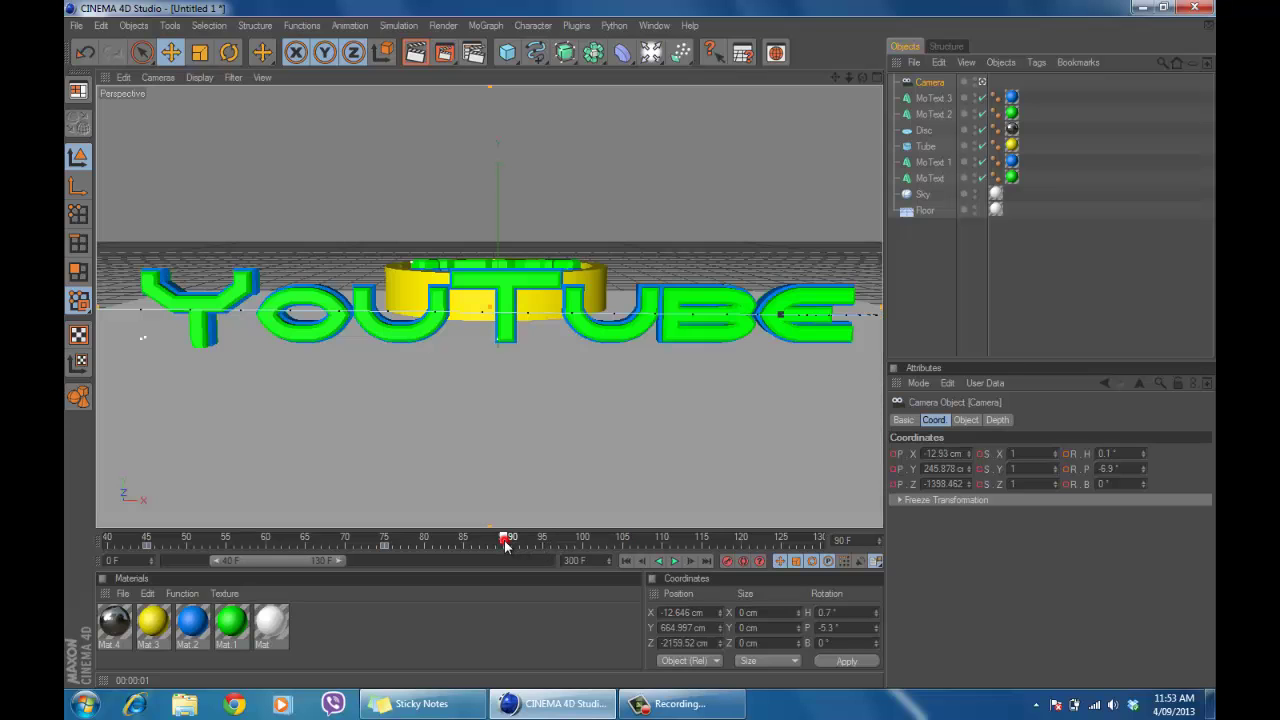
alt+drag(640, 346, 640, 350)
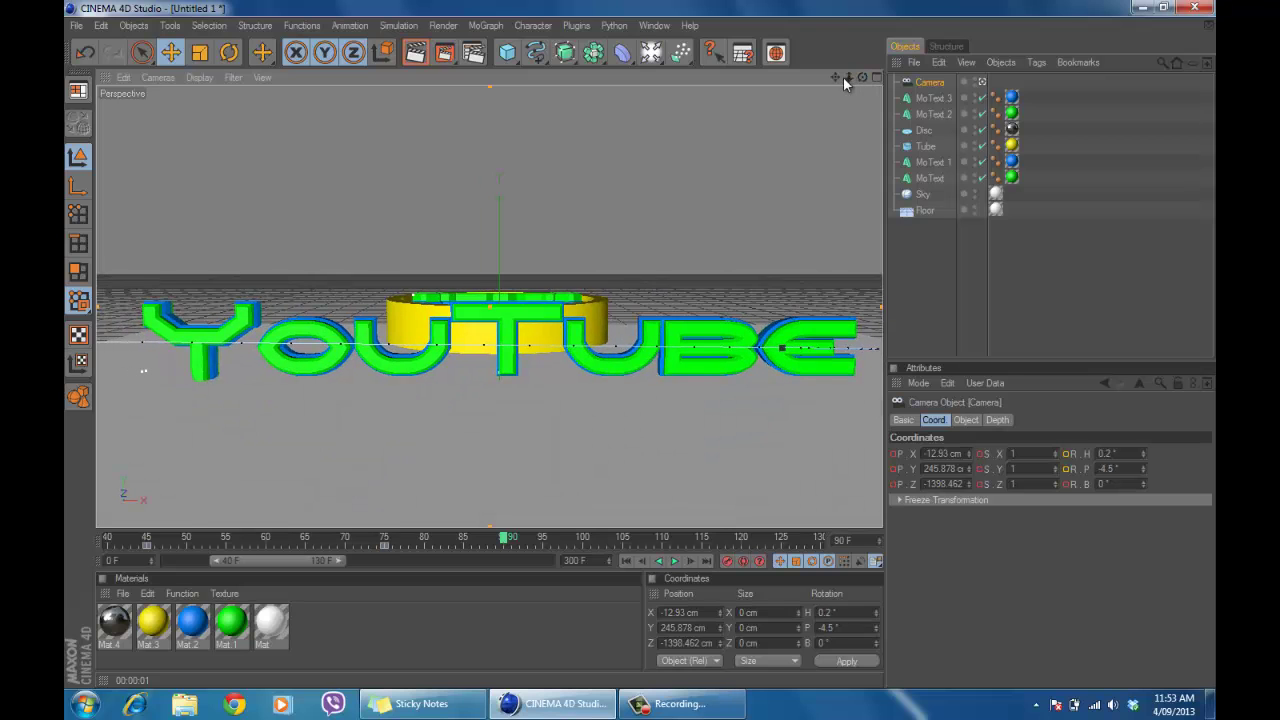
alt+middle_drag(640, 350, 647, 286)
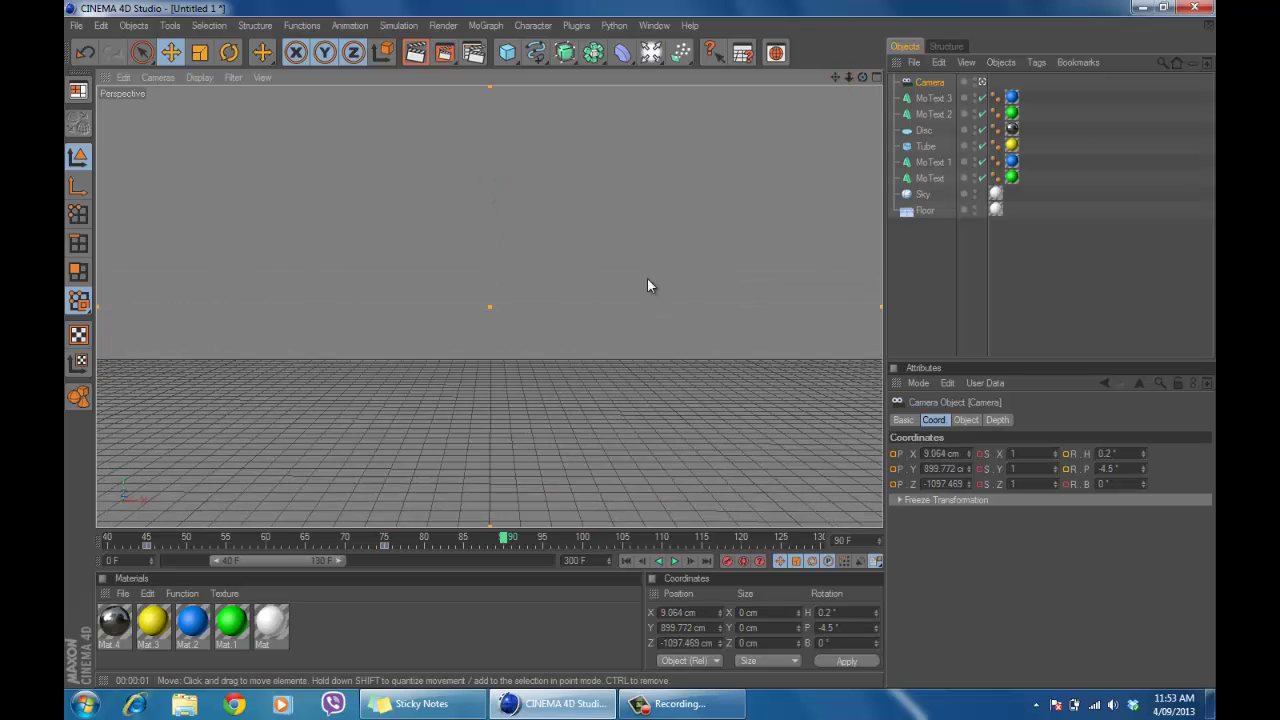
scroll(647, 286, up, 2)
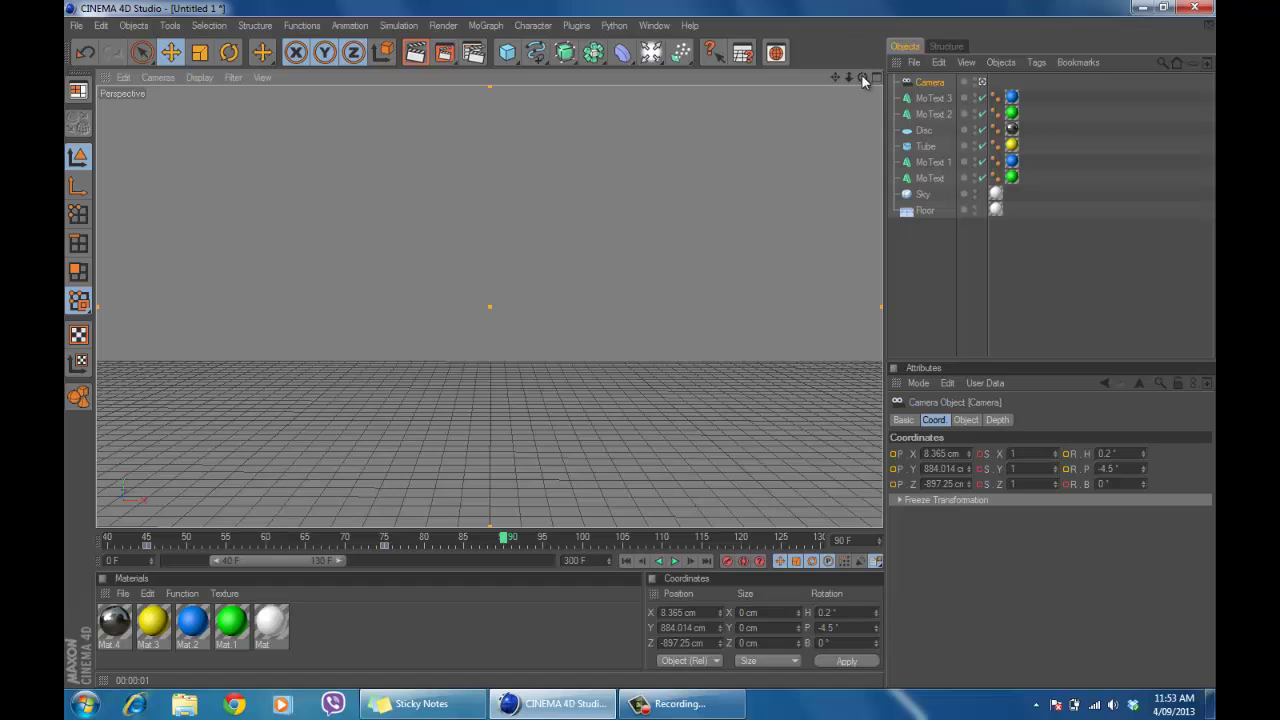
drag(862, 77, 640, 347)
scroll(637, 222, down, 4)
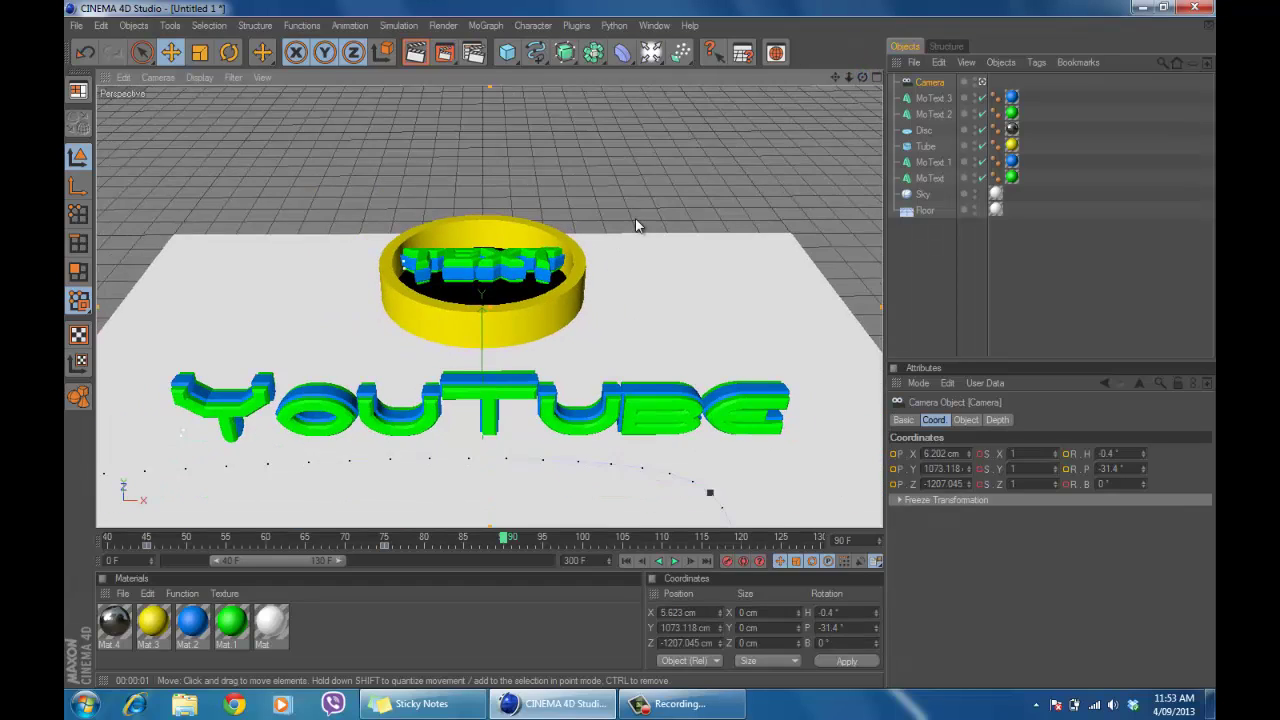
- Center the camera above the ring podium, pitched down about 83° onto the inner text, and record its keyframe at frame 90
drag(835, 77, 641, 362)
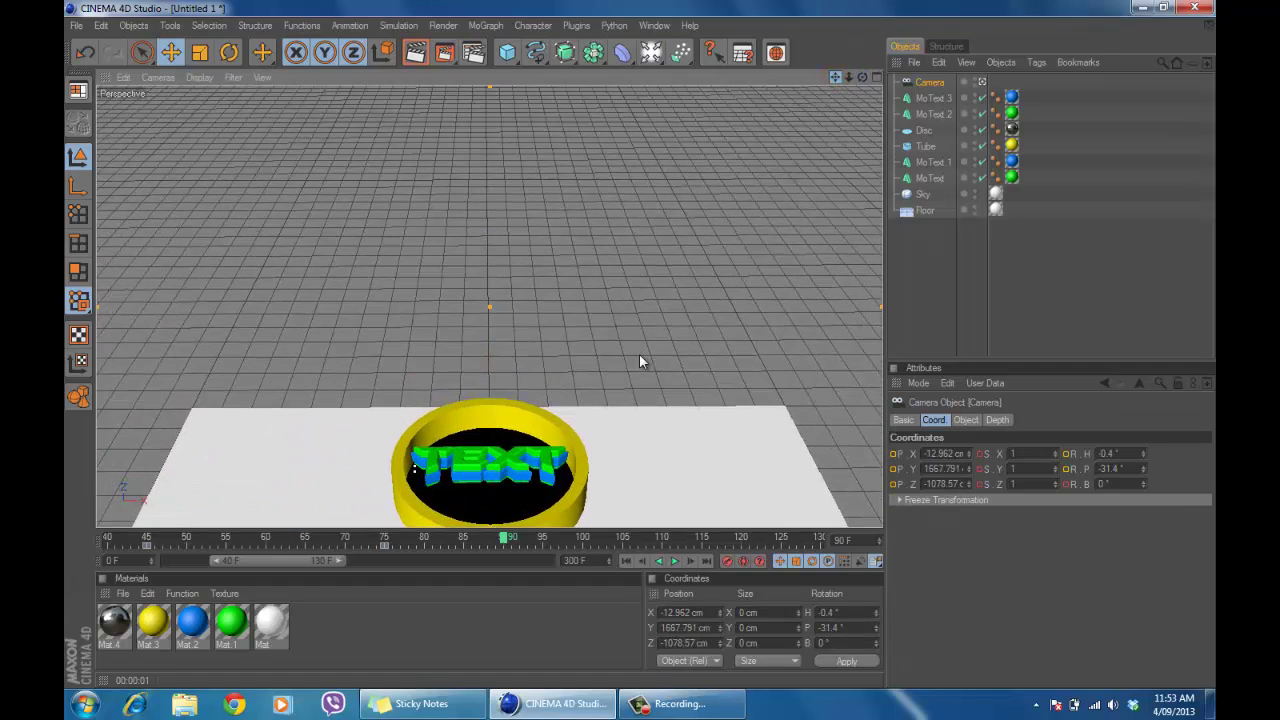
scroll(617, 234, up, 5)
drag(837, 77, 640, 340)
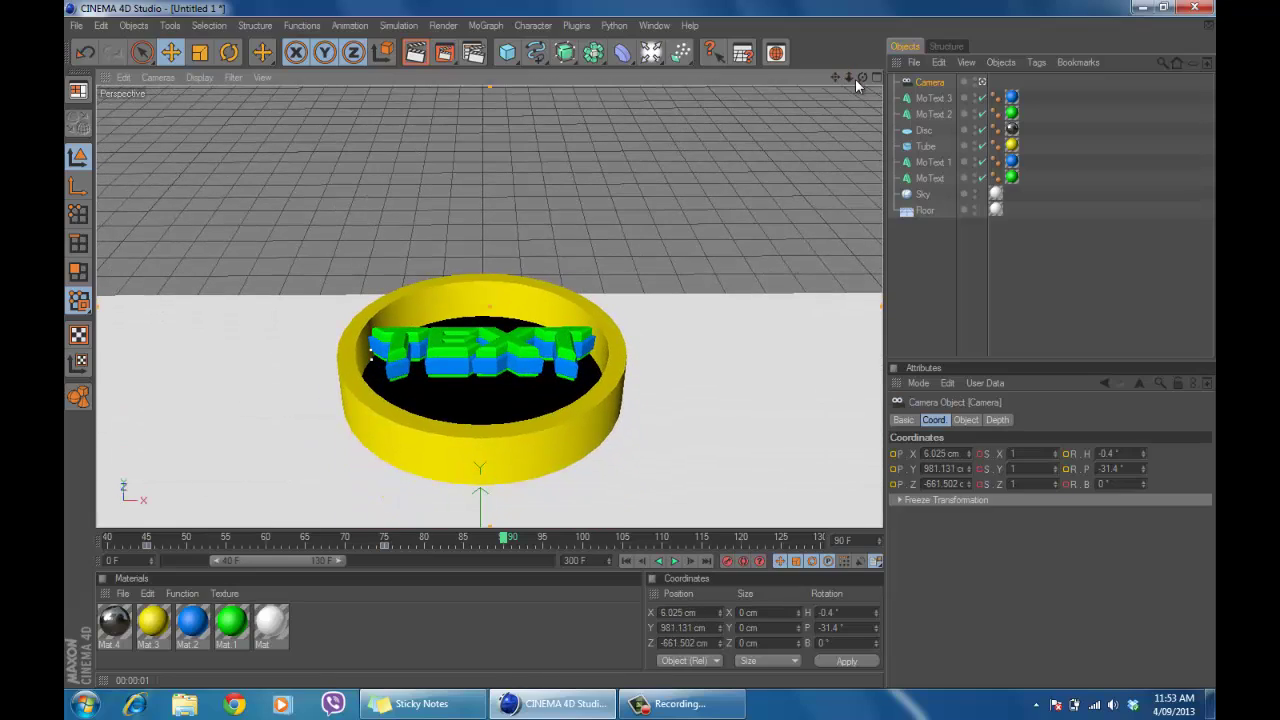
drag(858, 78, 860, 47)
mouse_move(641, 343)
mouse_down()
mouse_move(850, 90)
mouse_move(639, 345)
mouse_move(642, 360)
mouse_move(861, 62)
mouse_move(640, 335)
mouse_move(855, 82)
mouse_move(643, 360)
mouse_move(641, 344)
mouse_up()
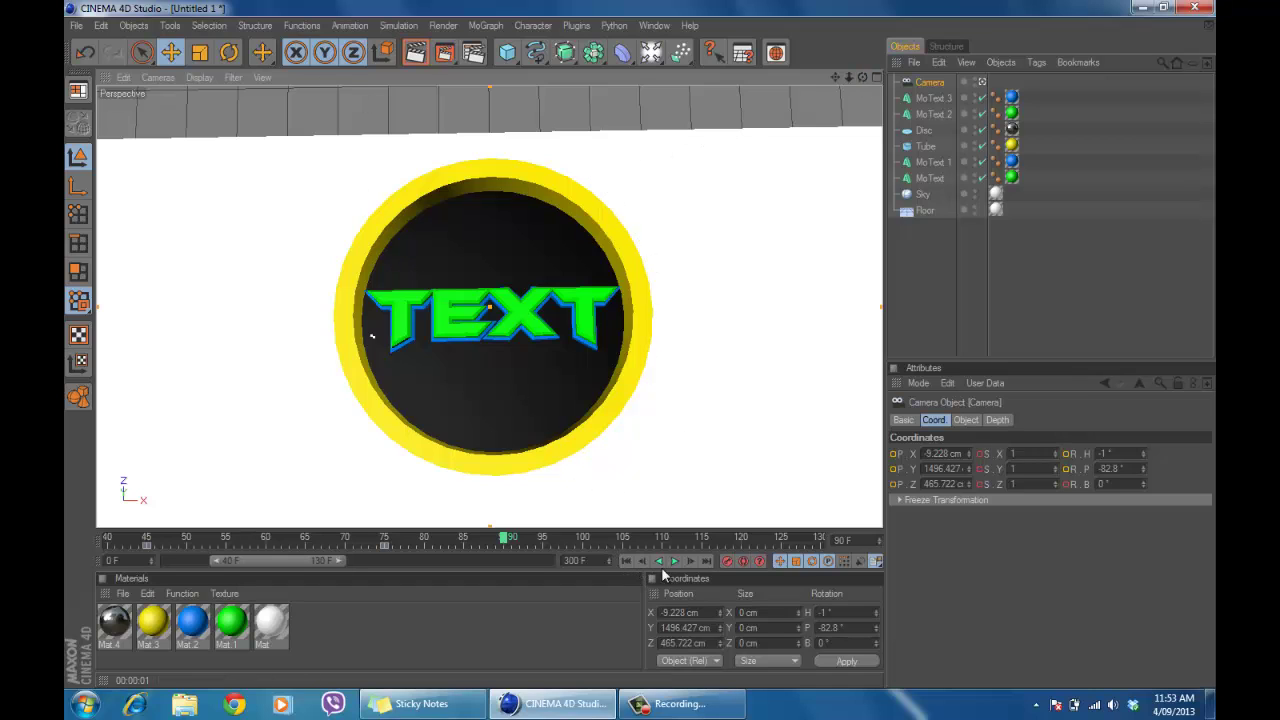
click(725, 564)
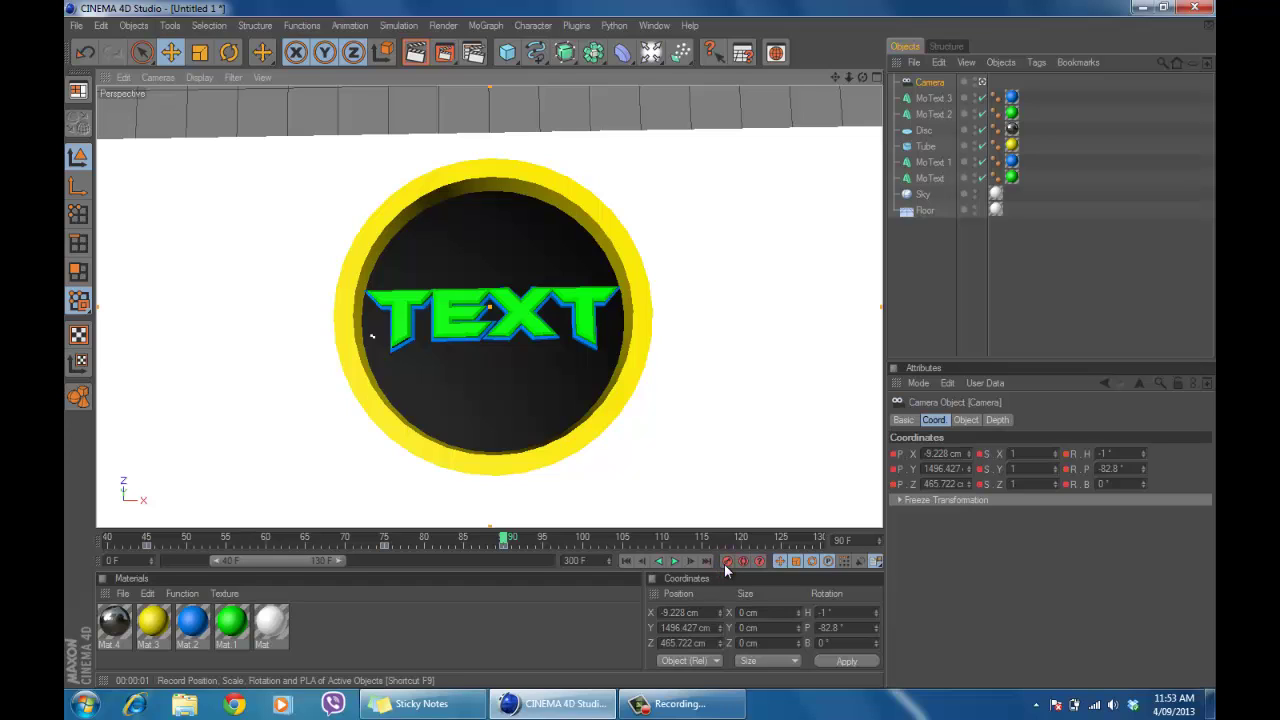
- Play the camera animation from the first frame until it passes frame 90, and check the move to the podium
click(622, 562)
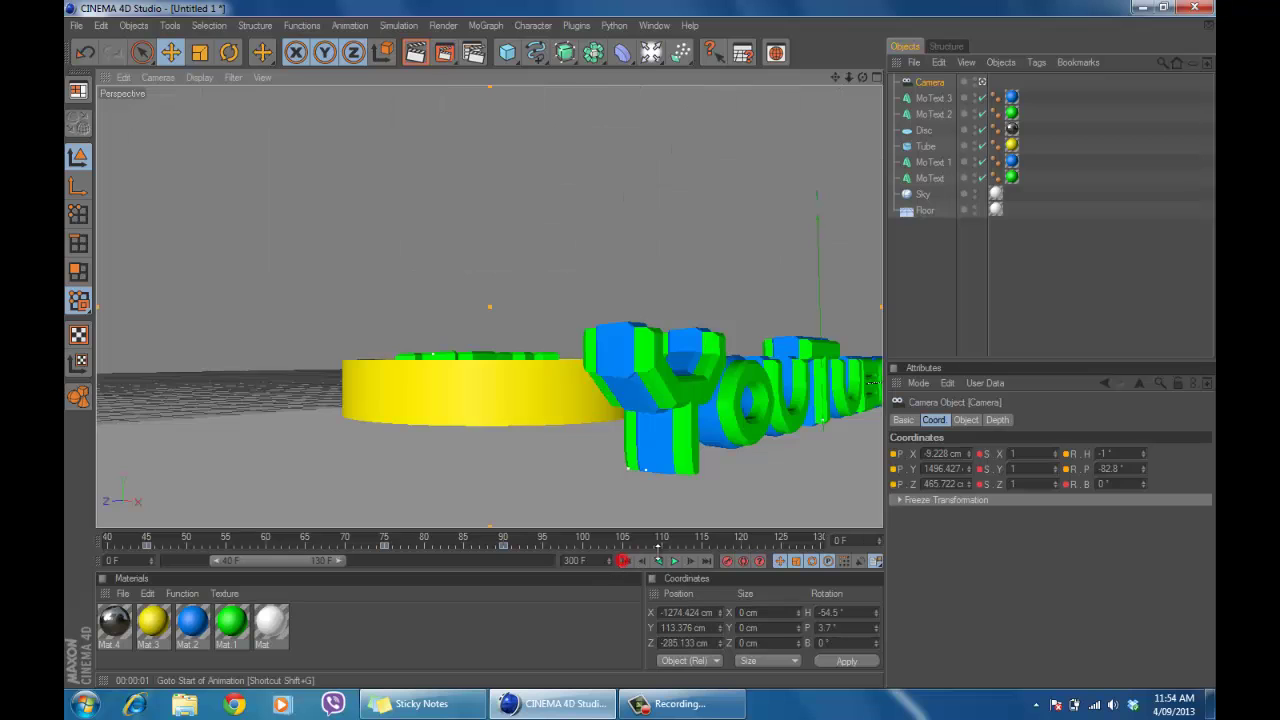
click(676, 563)
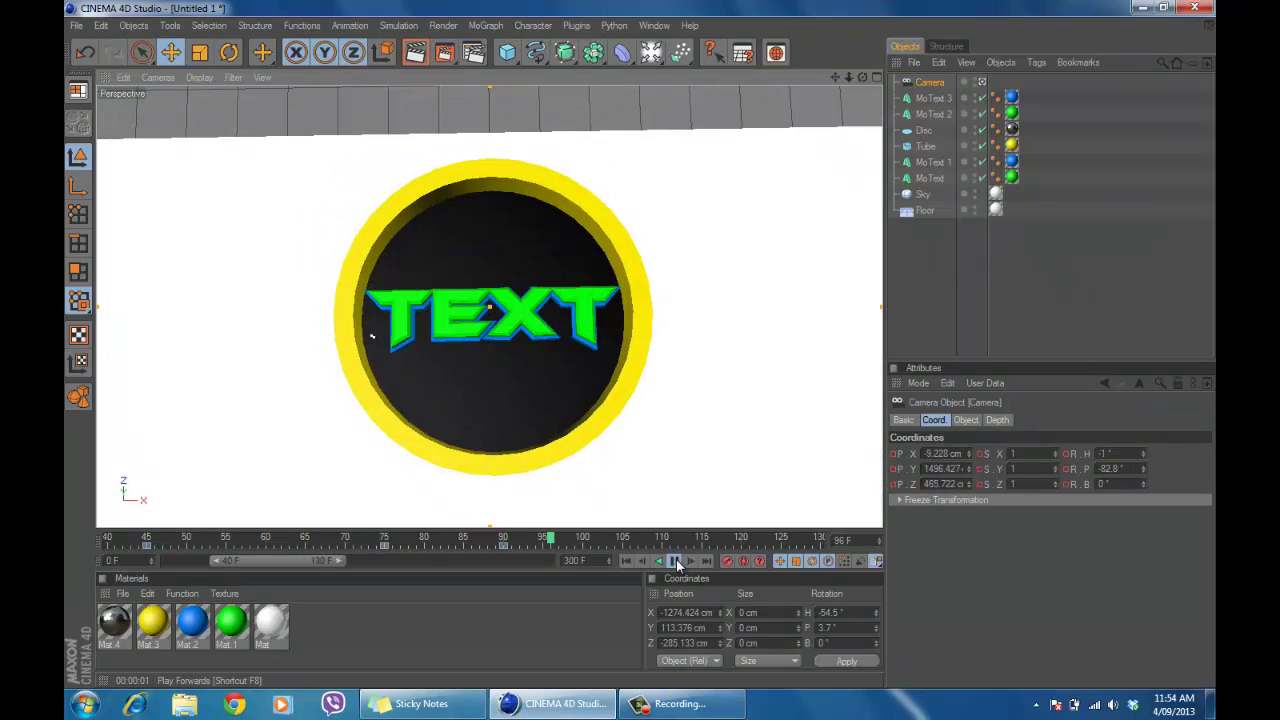
click(676, 563)
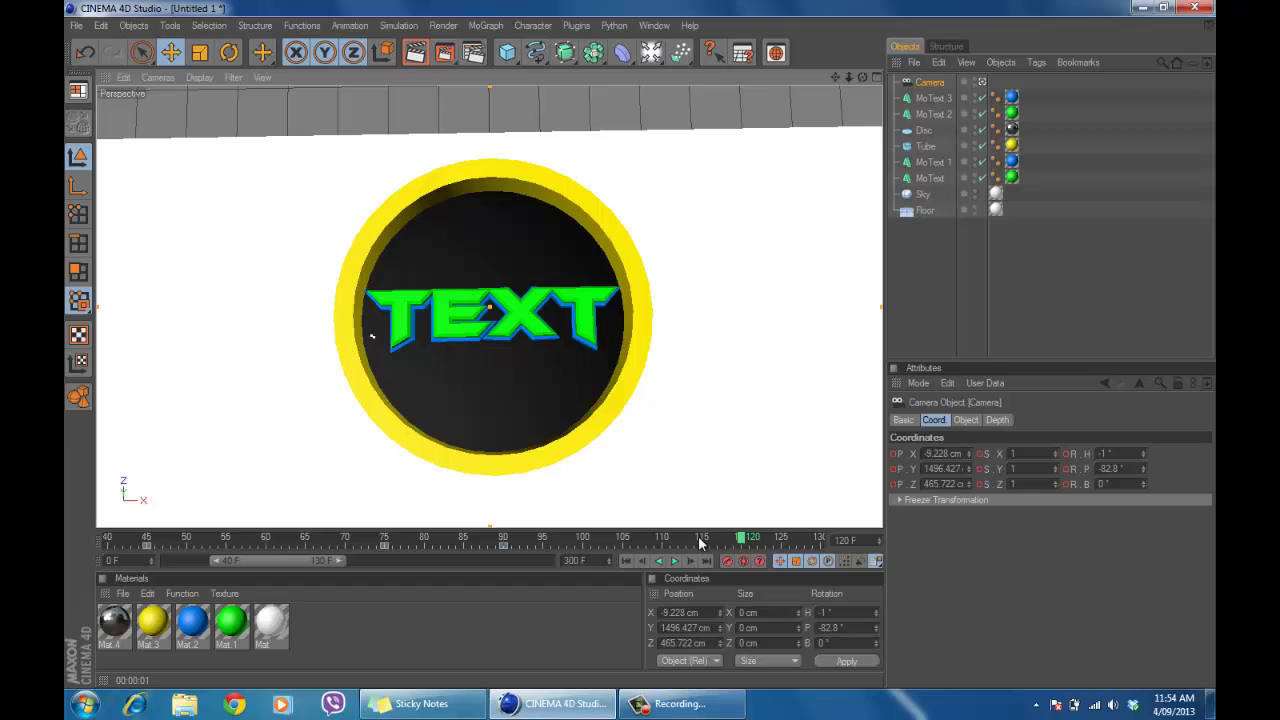
- Record the same overhead camera position as a keyframe at frame 120
click(759, 561)
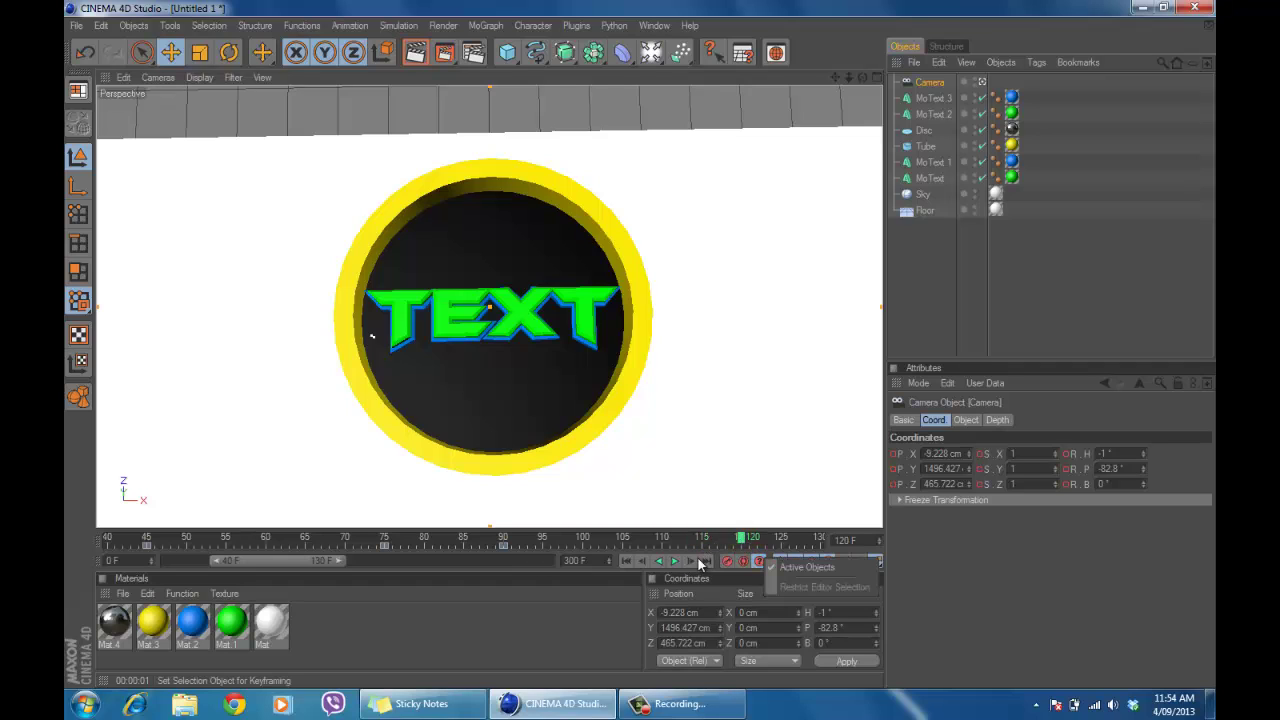
click(731, 566)
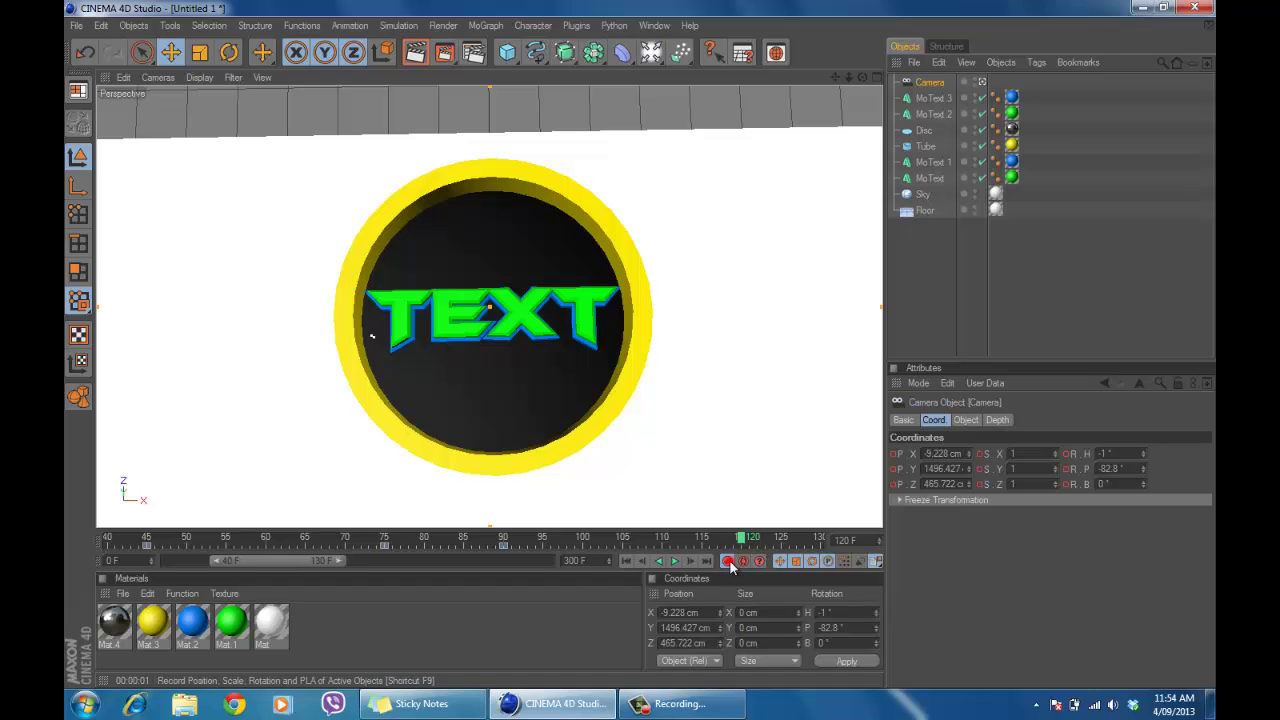
click(729, 562)
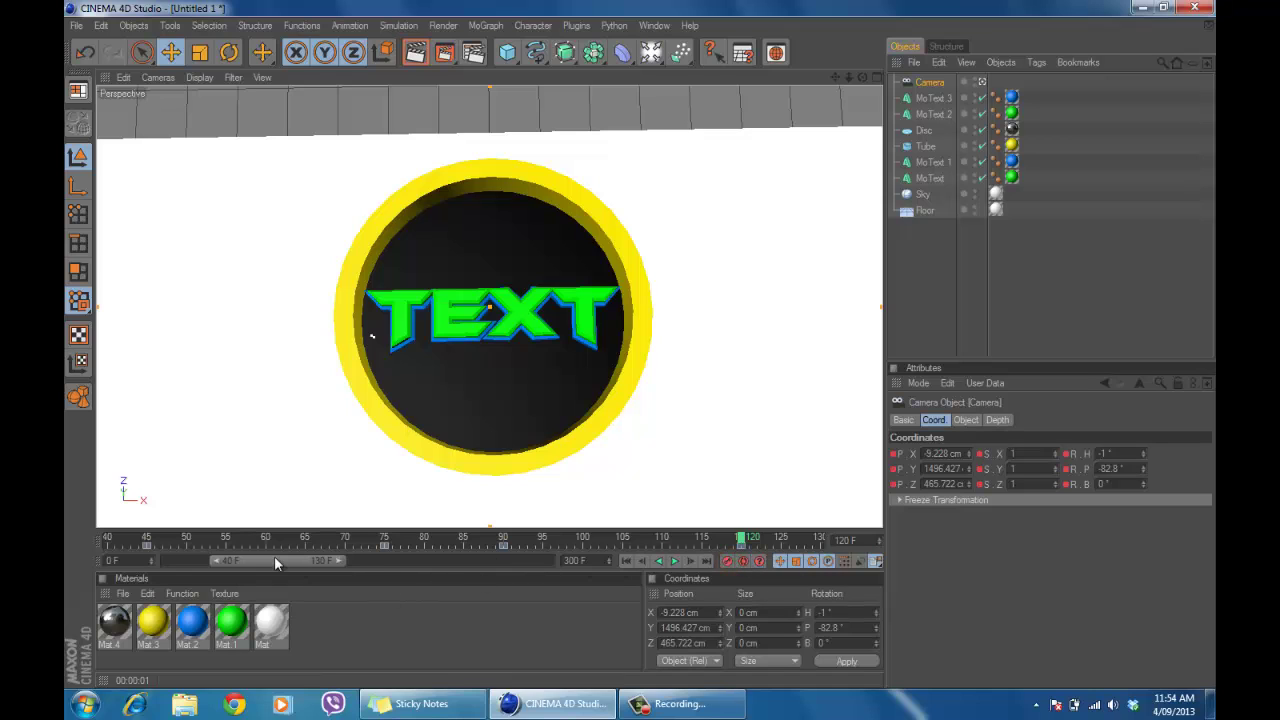
- At frame 145, move the camera down through the podium text to a height of about 10 cm and record its keyframe
drag(279, 560, 321, 560)
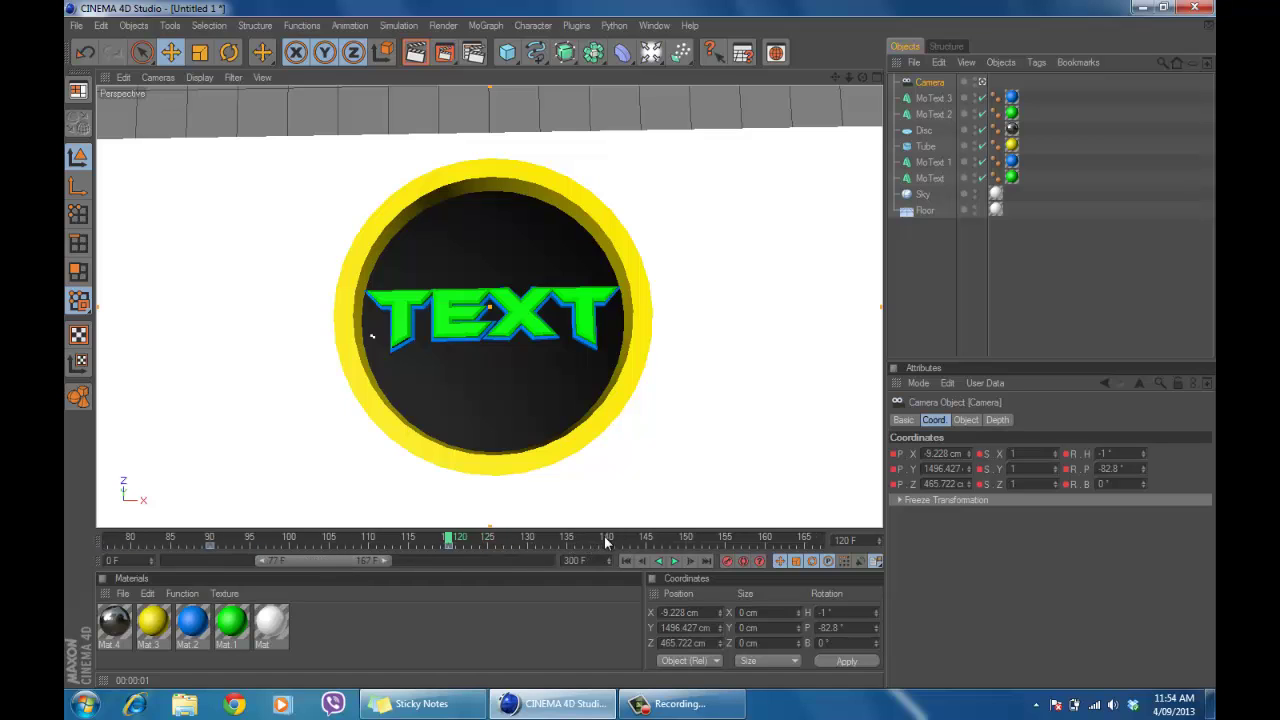
click(646, 548)
scroll(521, 276, up, 2)
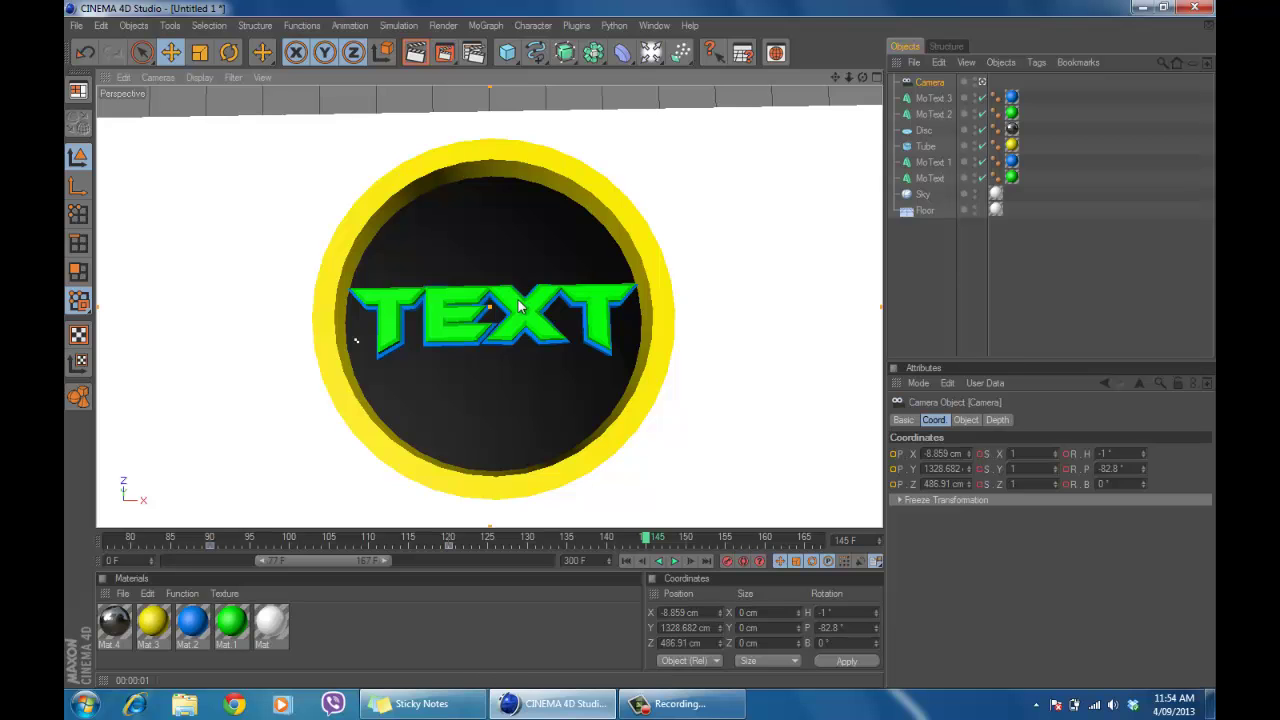
scroll(516, 300, up, 4)
scroll(516, 306, up, 8)
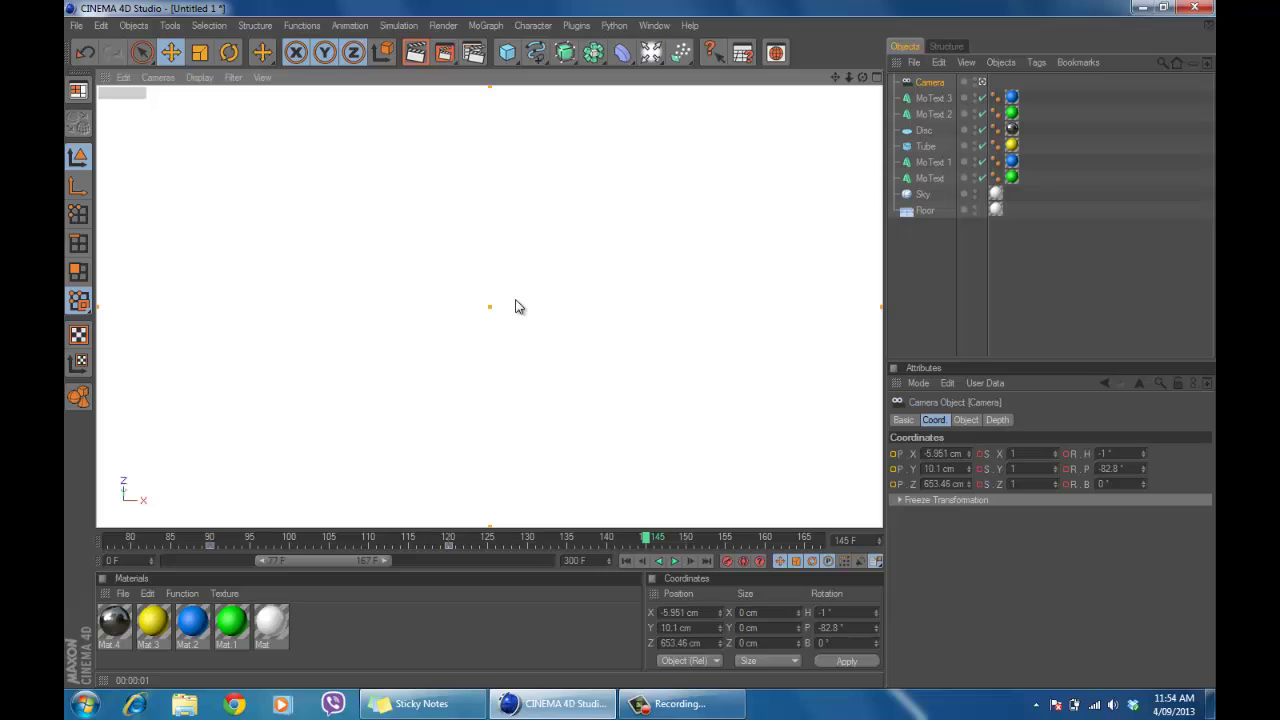
click(727, 561)
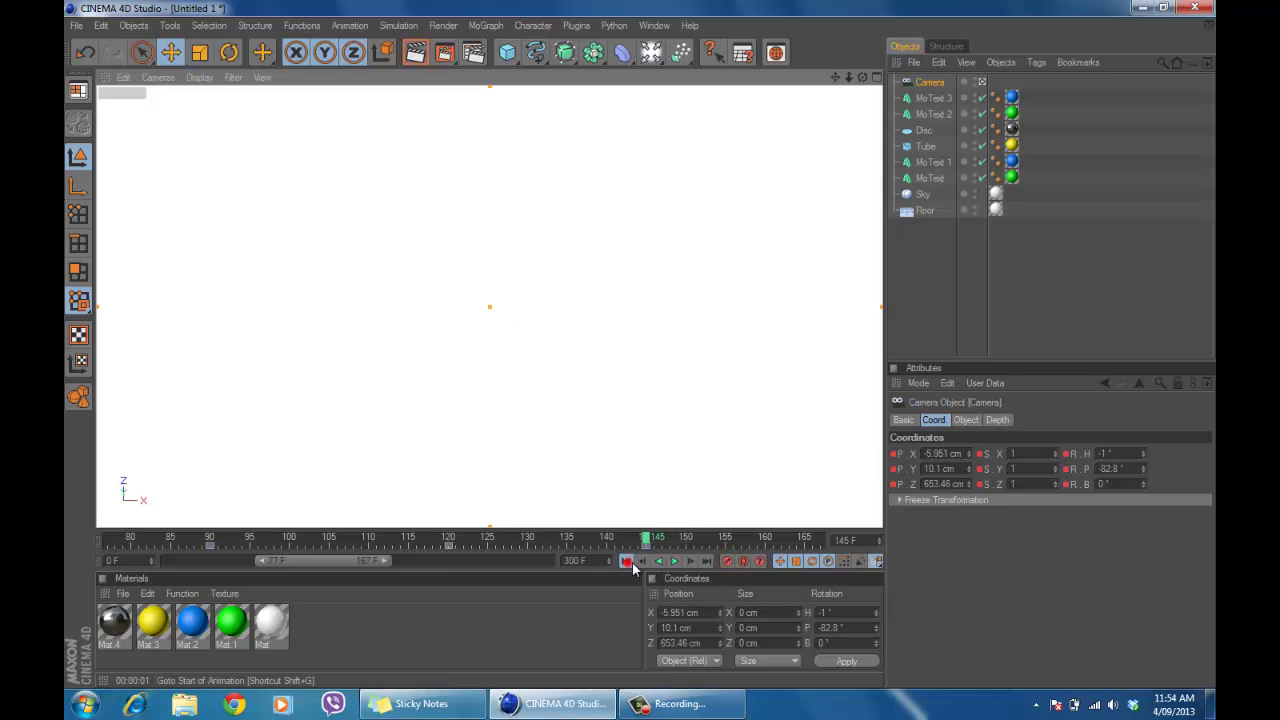
- Play the animation from the first frame past frame 145, then move the last camera keyframe to frame 135
click(626, 561)
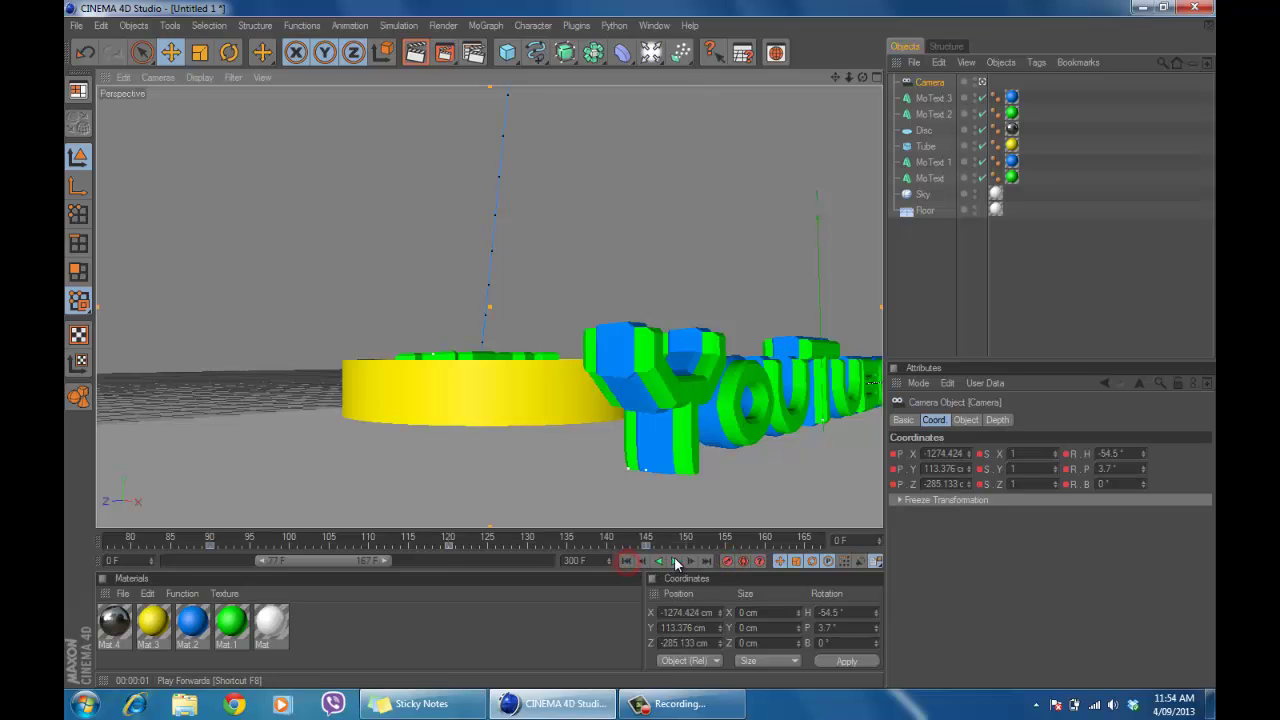
click(676, 561)
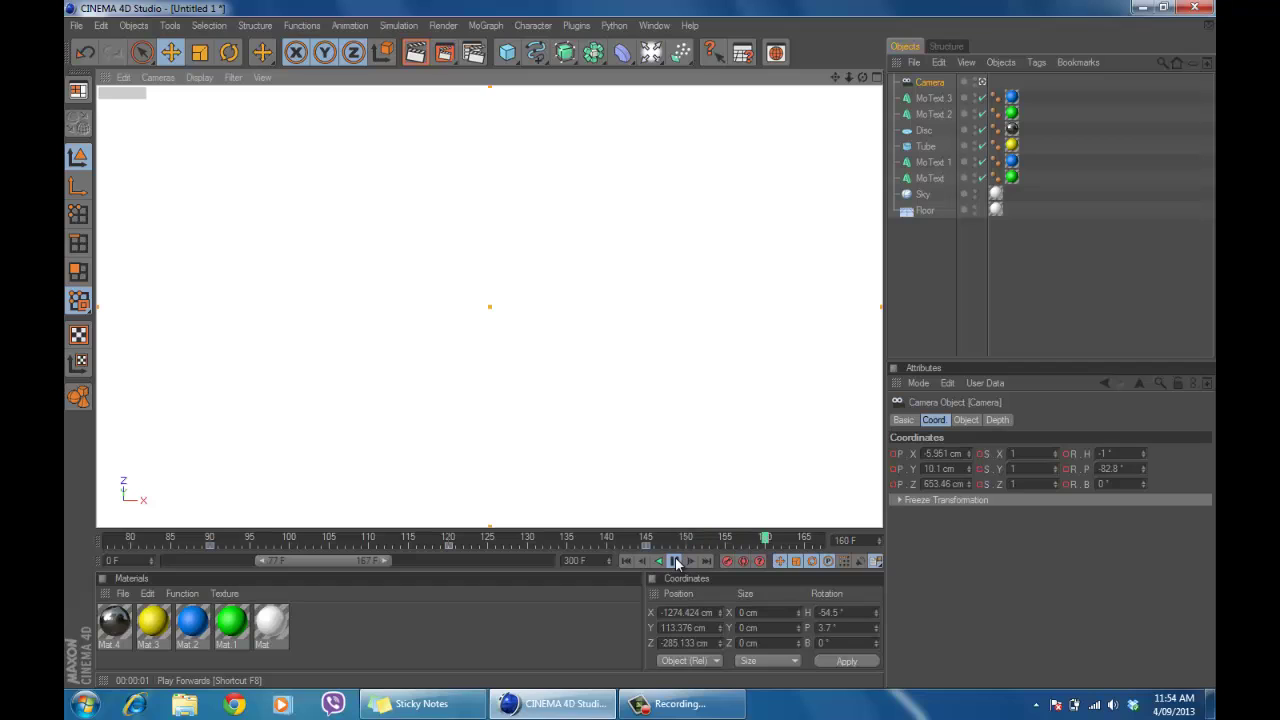
click(676, 563)
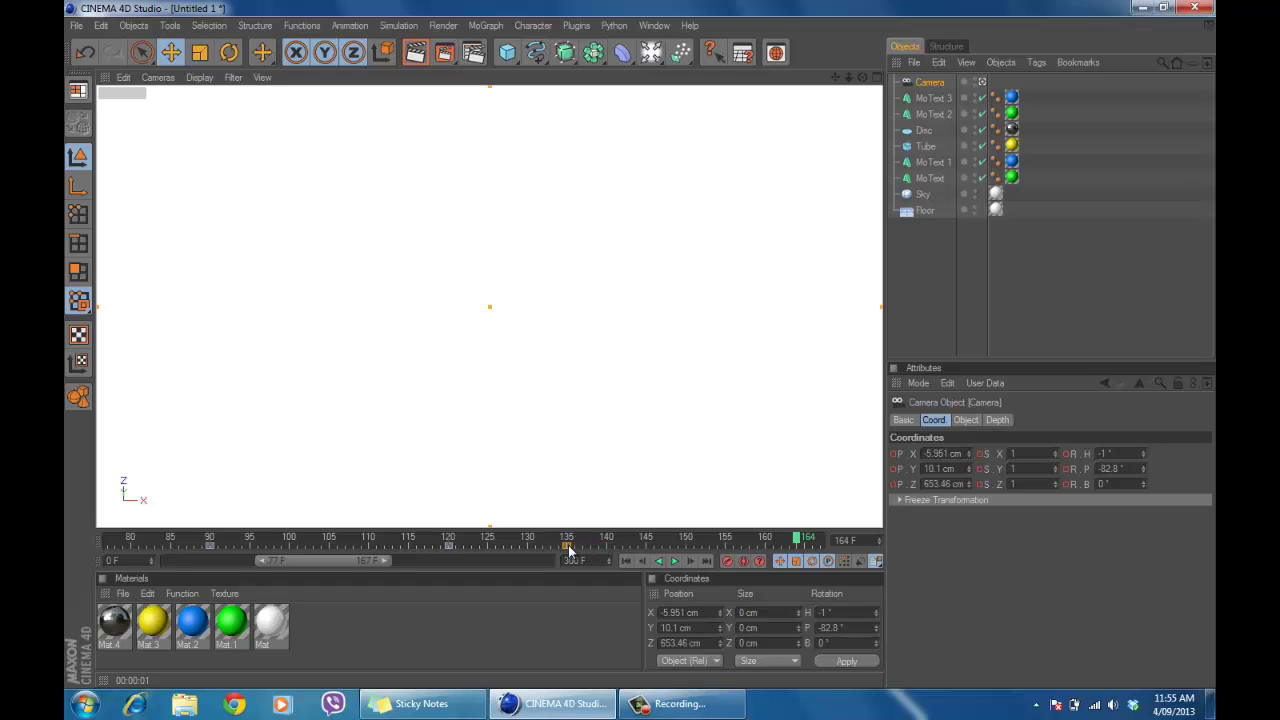
- Replay the animation from the start, move the last camera keyframe to frame 130, and check the faster plunge into the podium
click(625, 561)
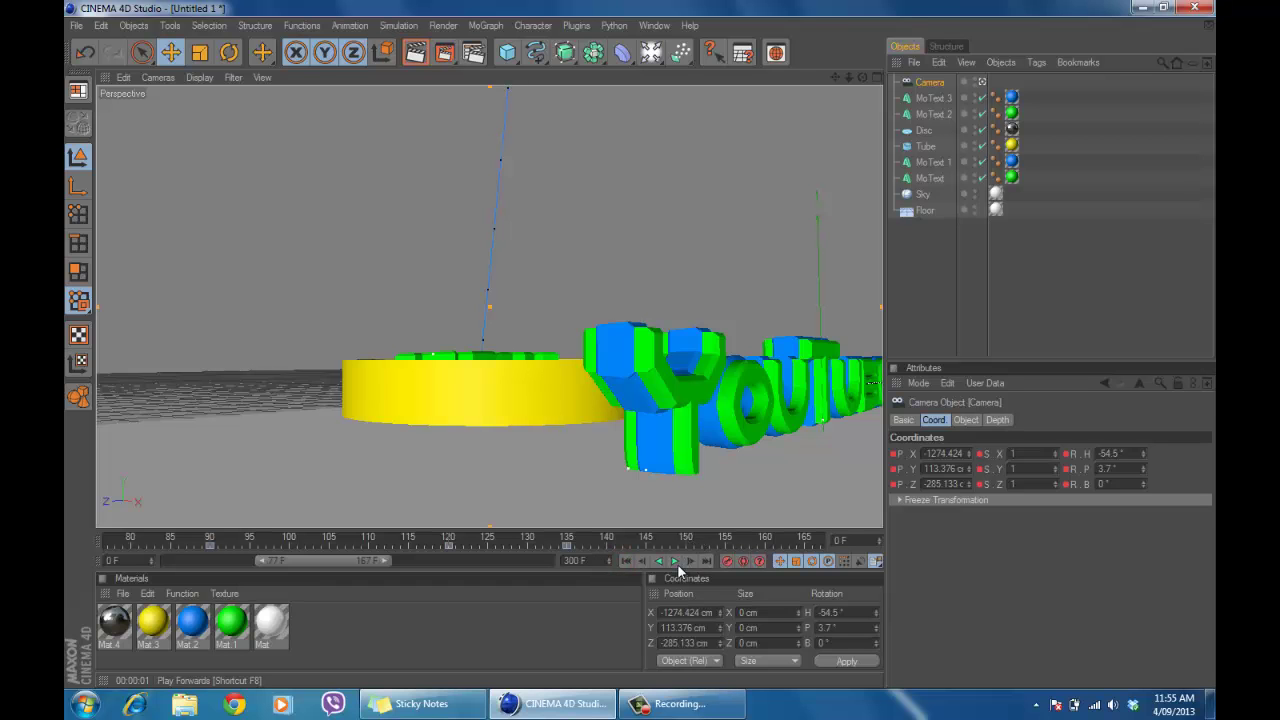
click(674, 561)
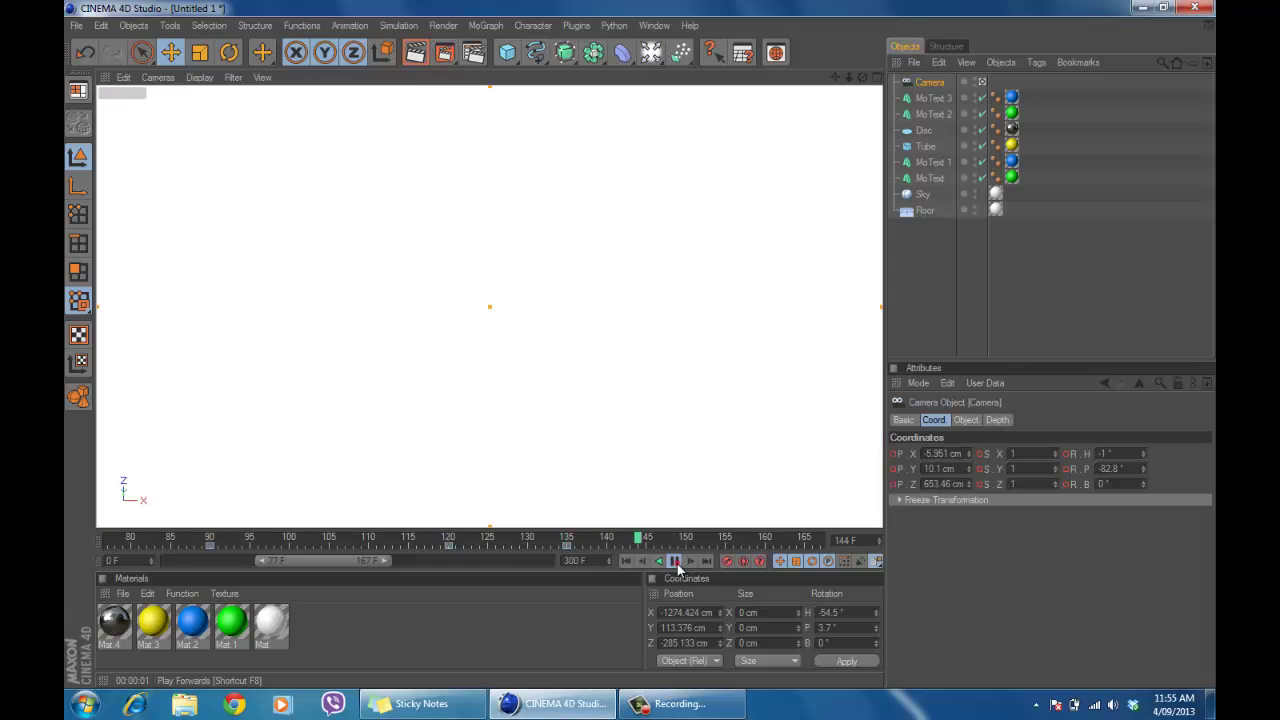
click(675, 562)
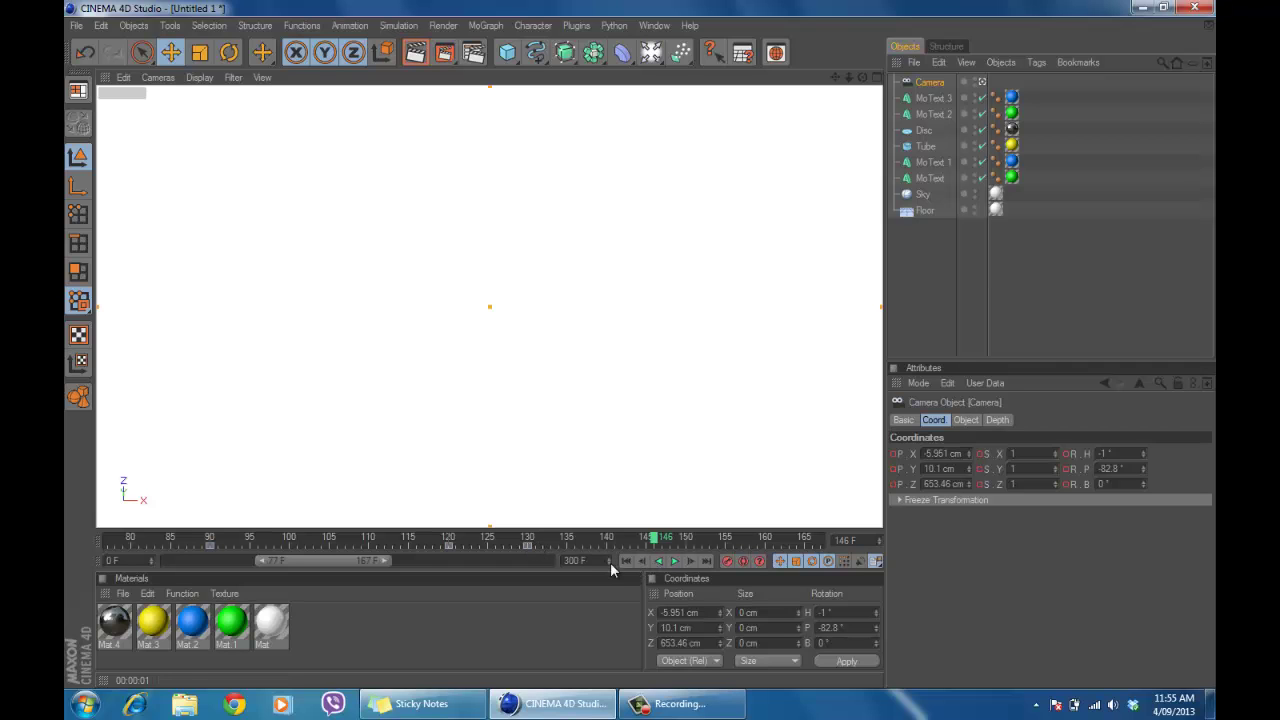
click(674, 561)
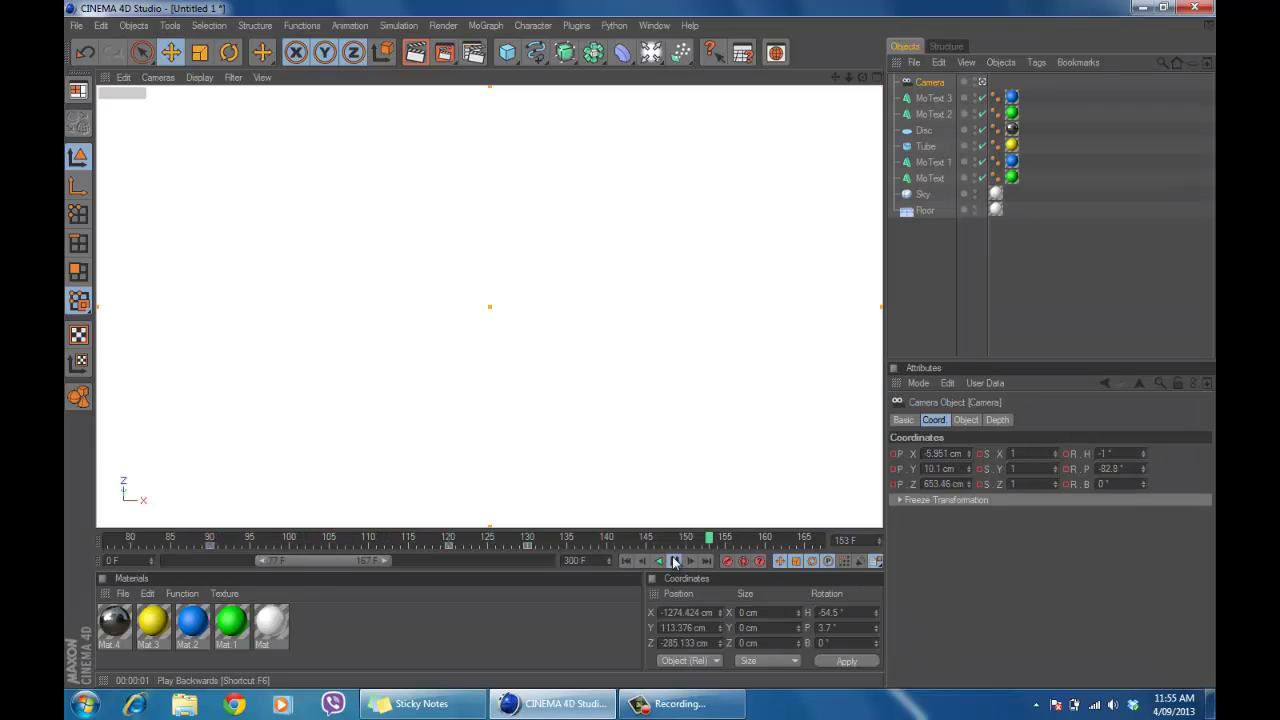
click(672, 561)
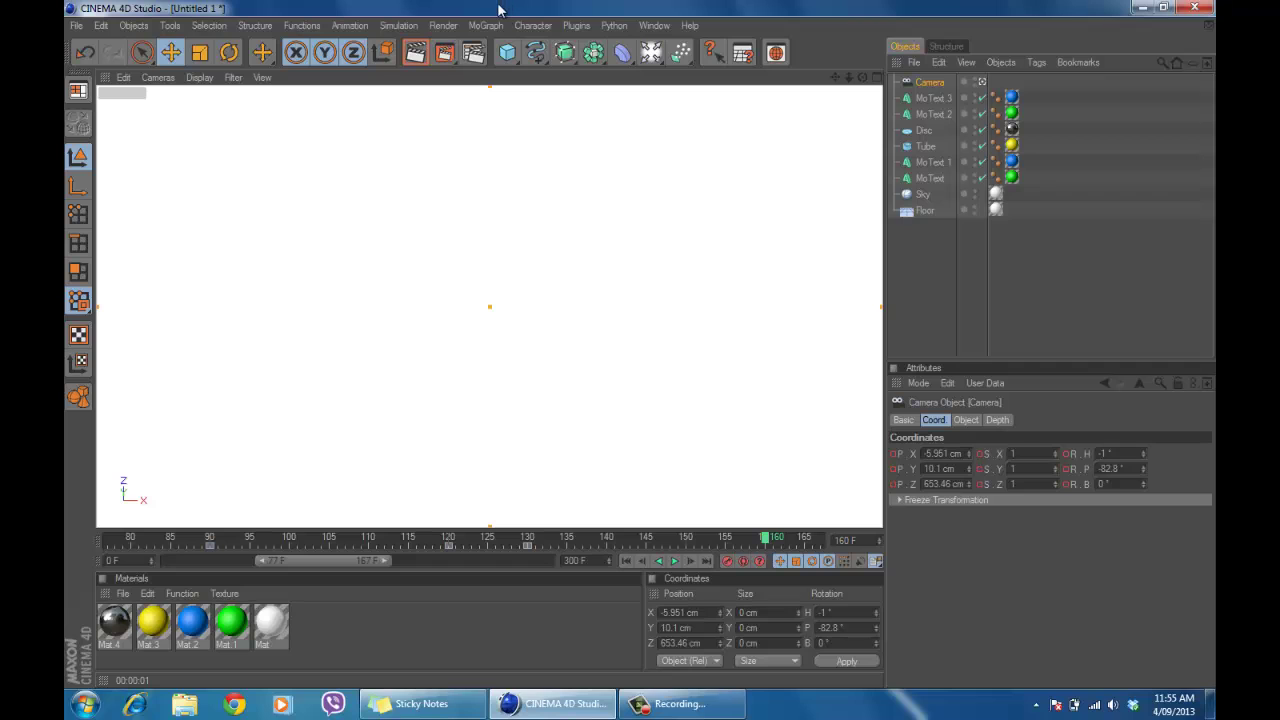
- Set the render's save format to AVI Movie in the render settings
click(474, 54)
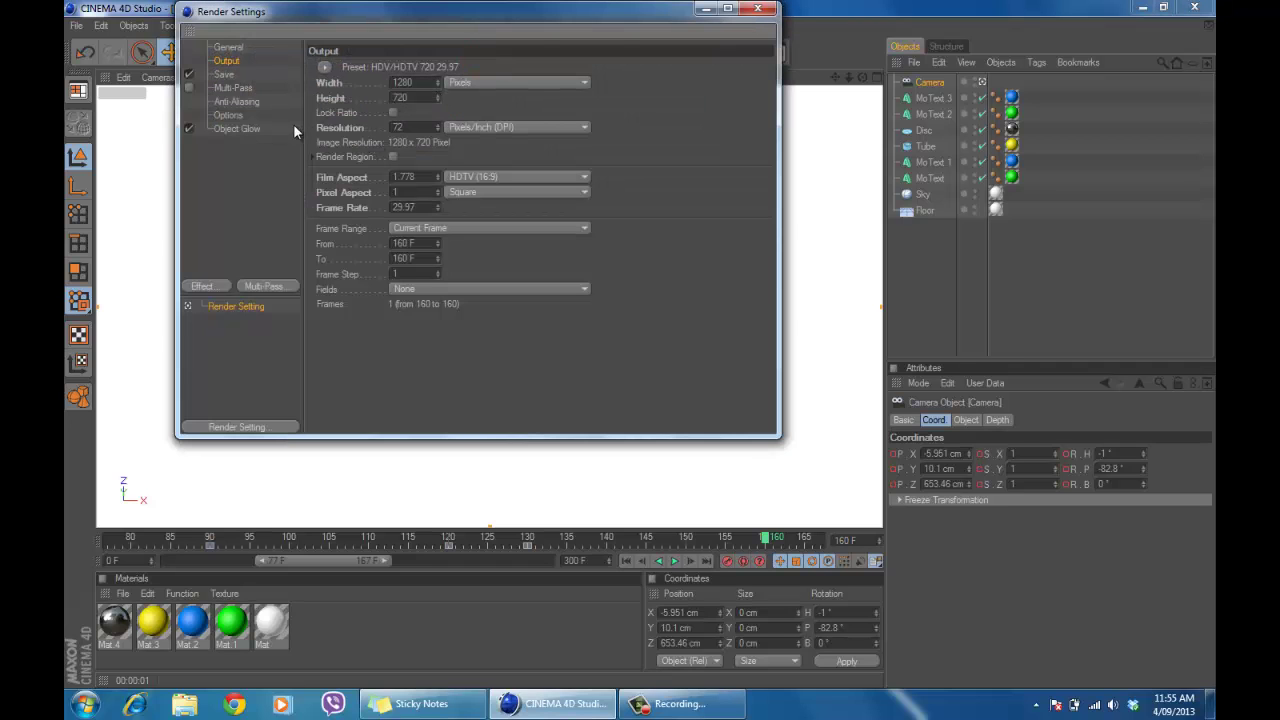
click(222, 75)
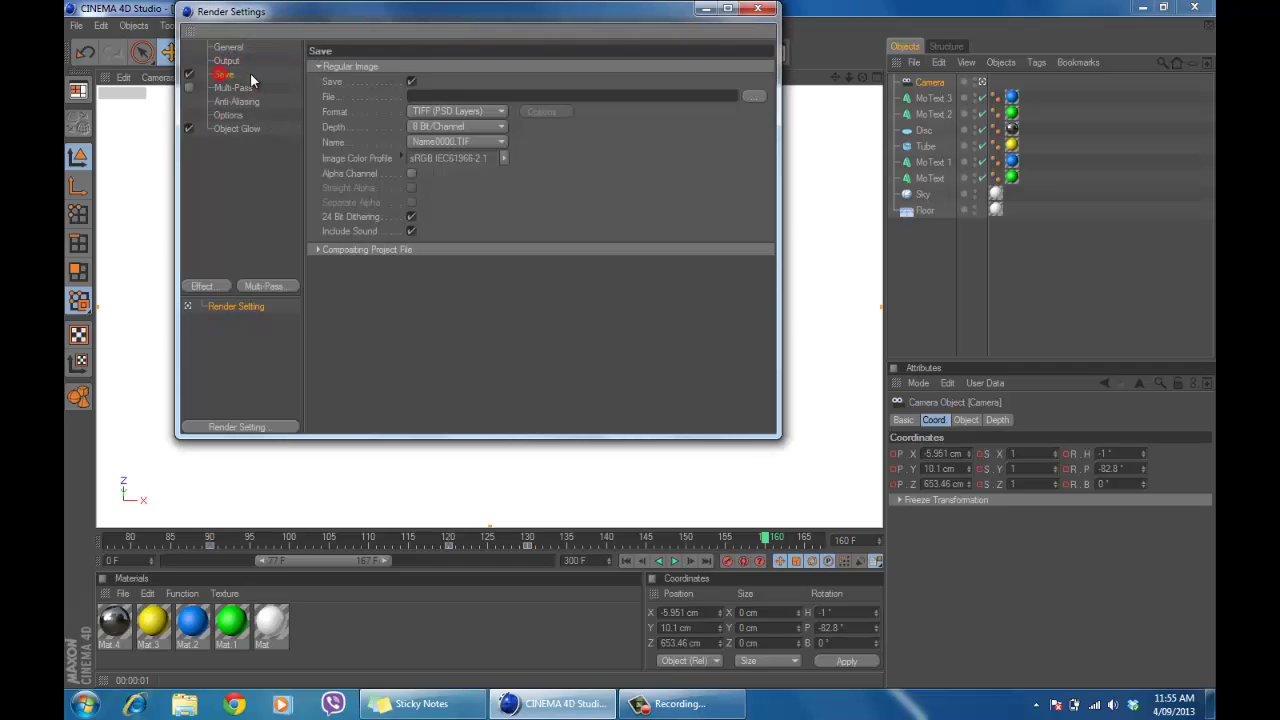
click(483, 111)
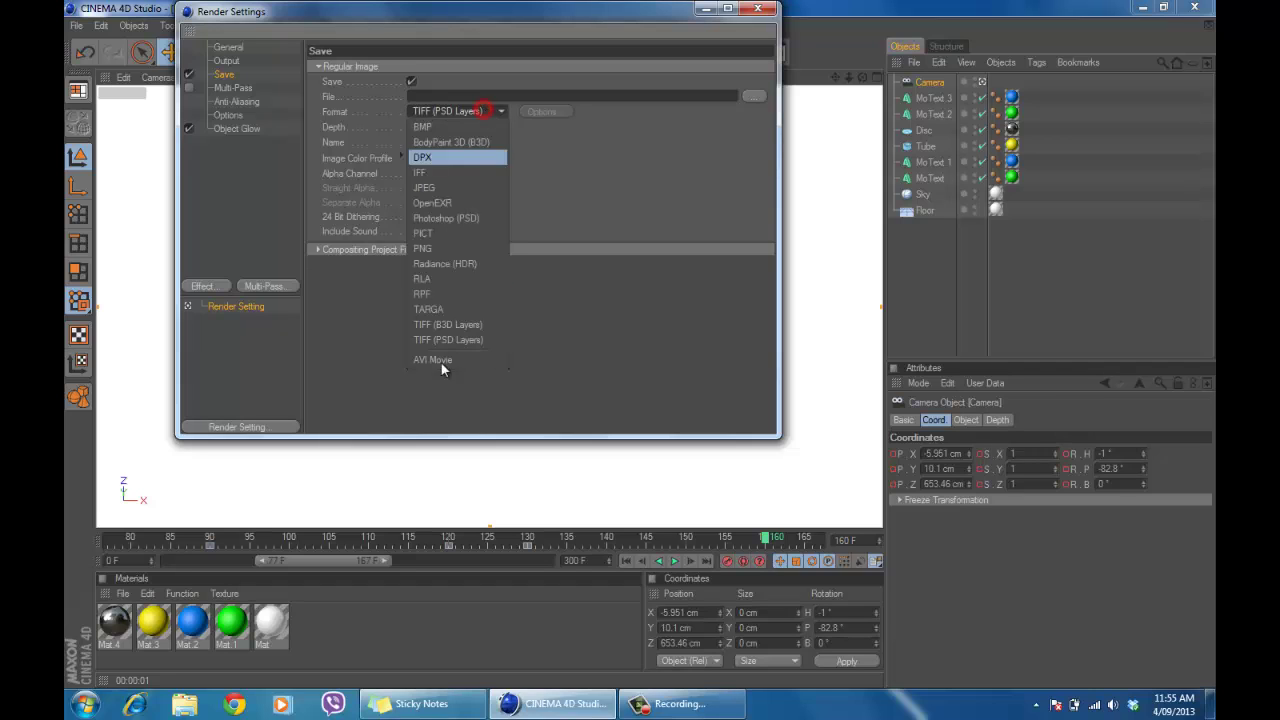
click(434, 355)
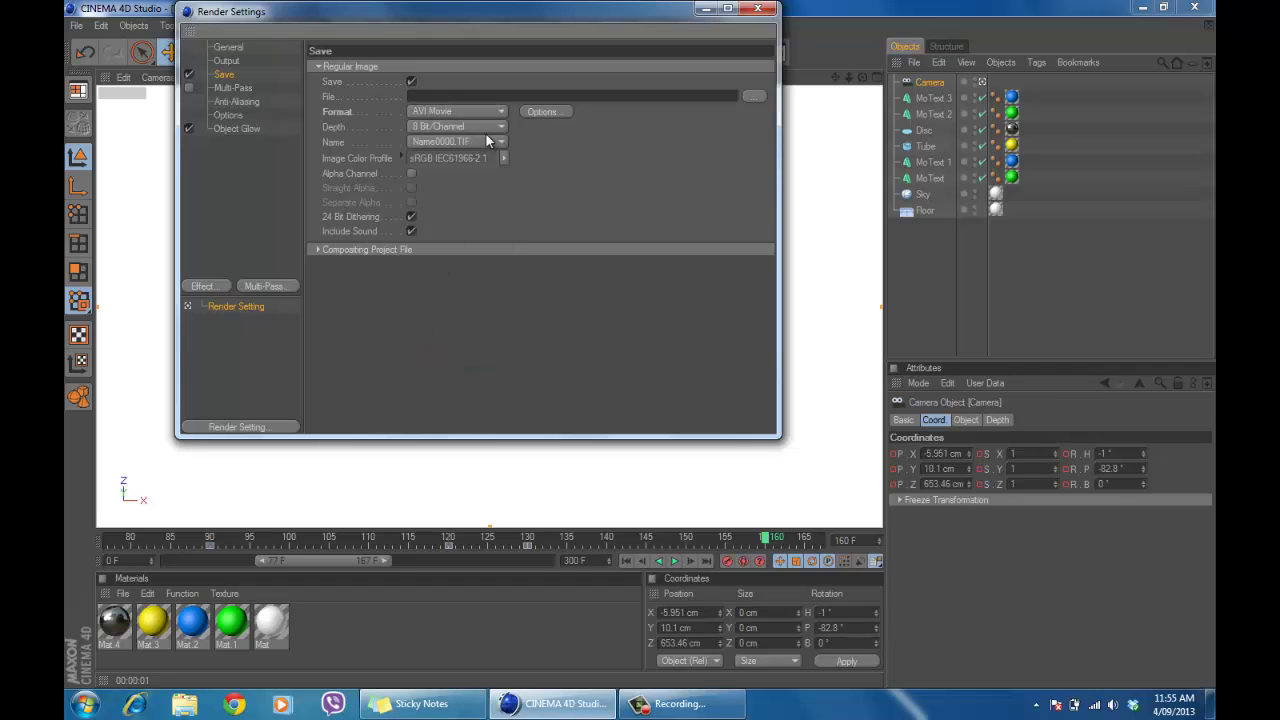
- Set the render's output file to "test intro" on the HDD (D:) drive
click(755, 97)
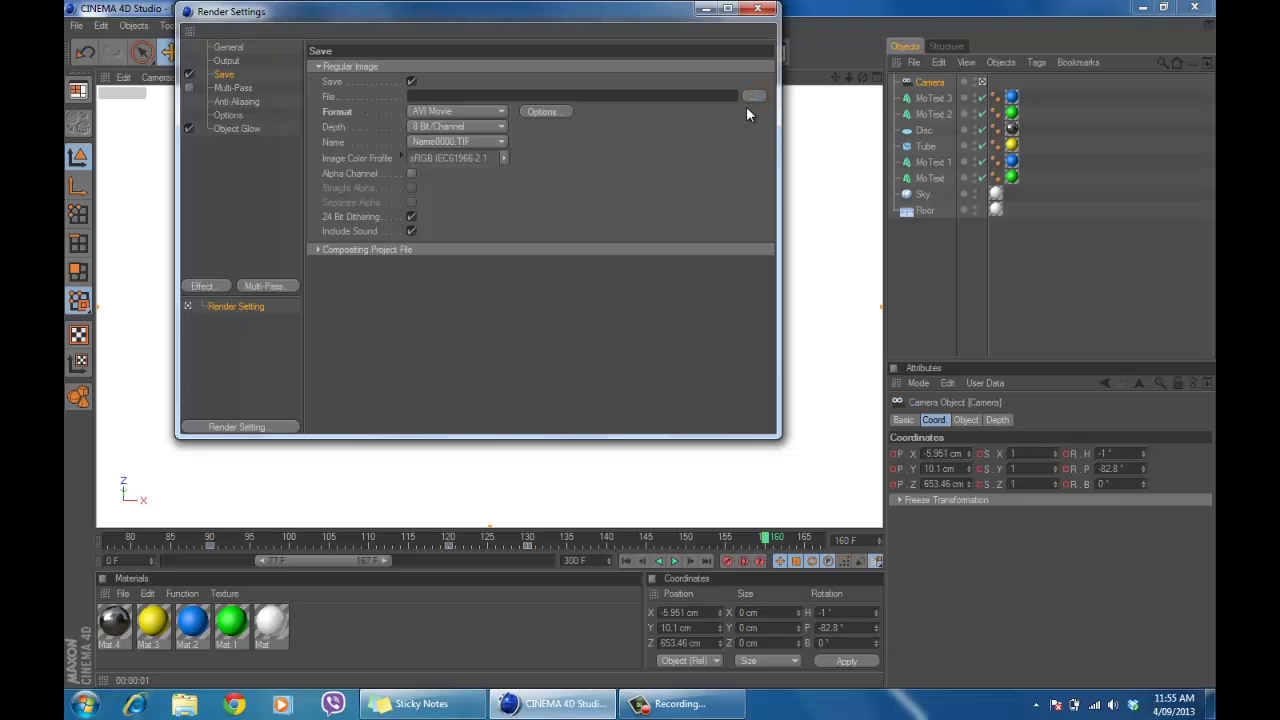
click(754, 100)
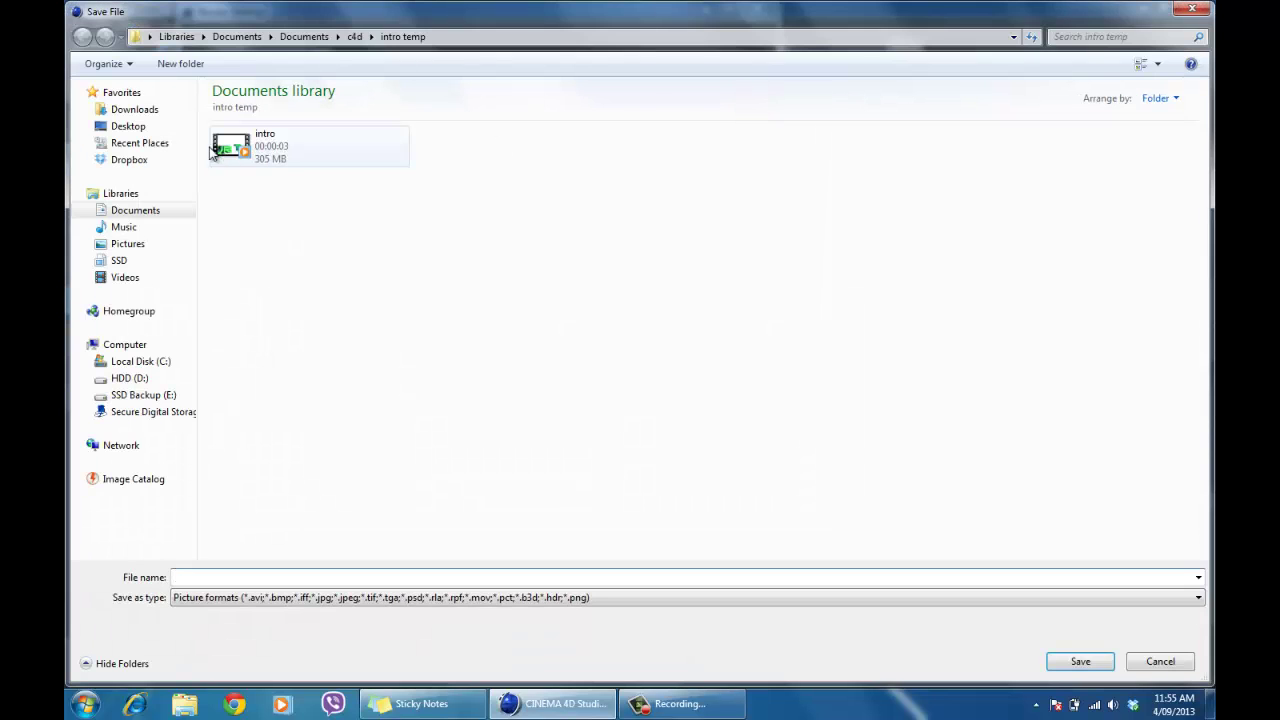
click(150, 126)
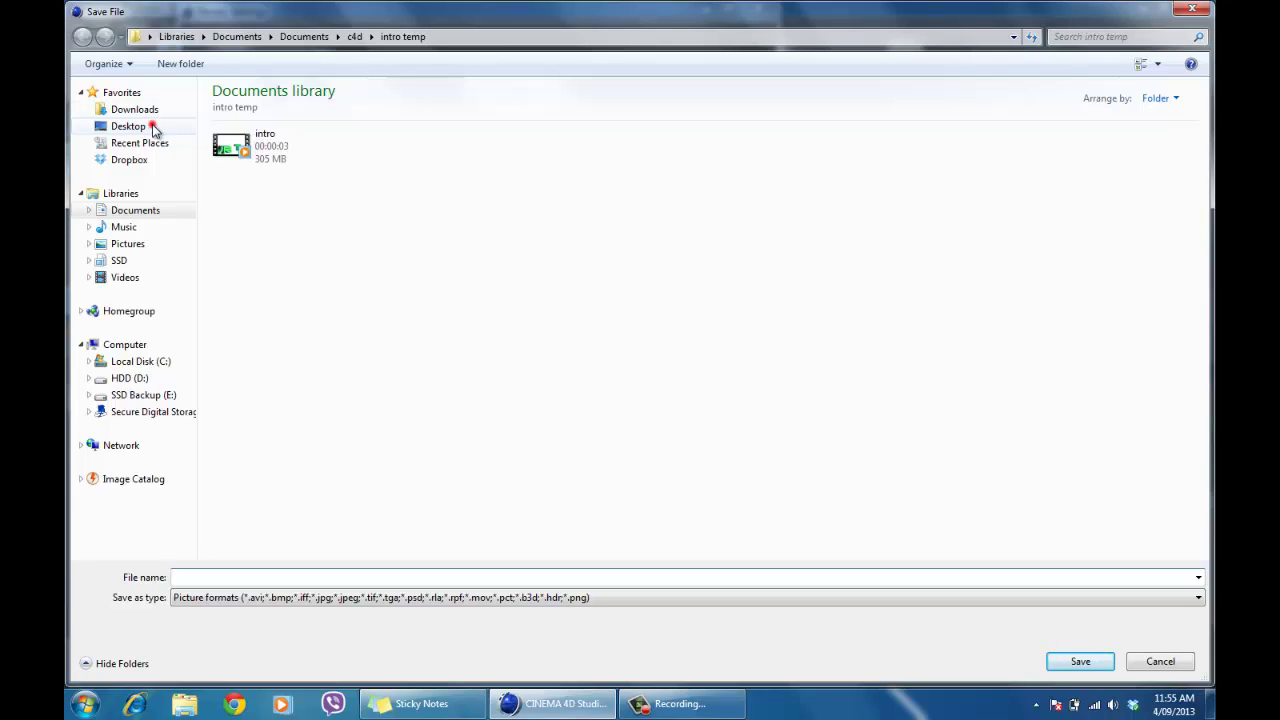
click(150, 378)
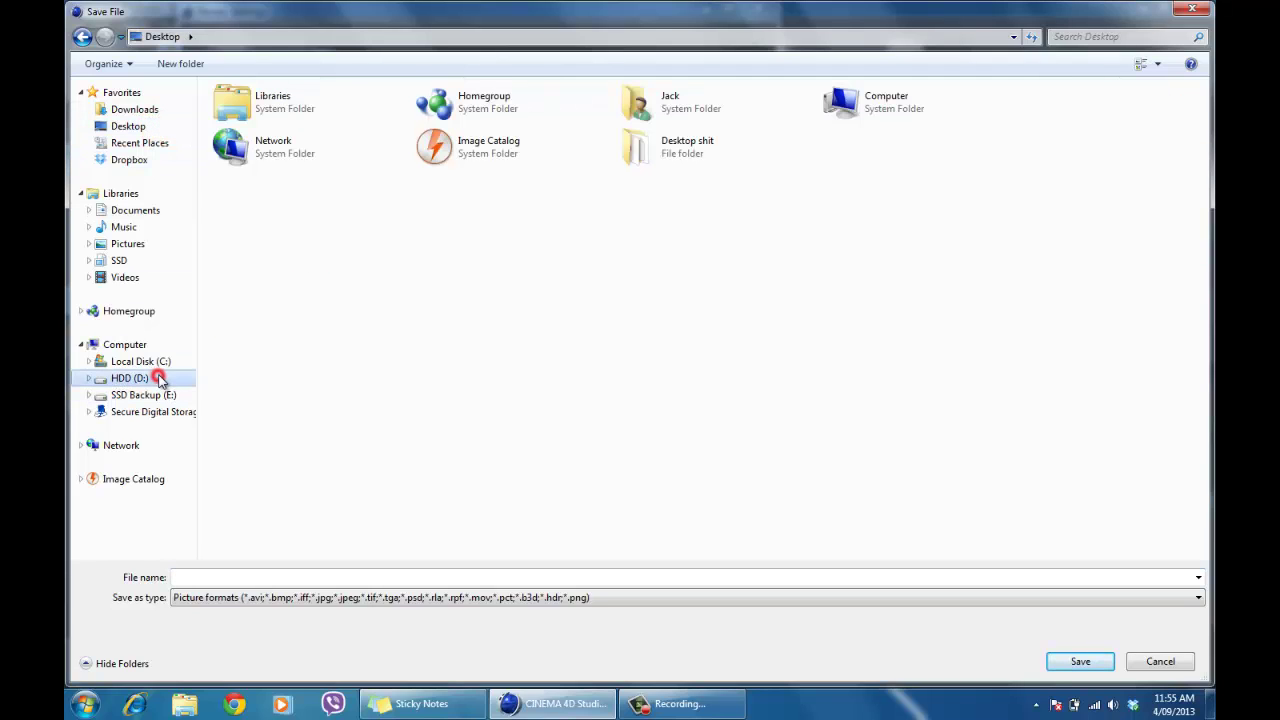
click(309, 578)
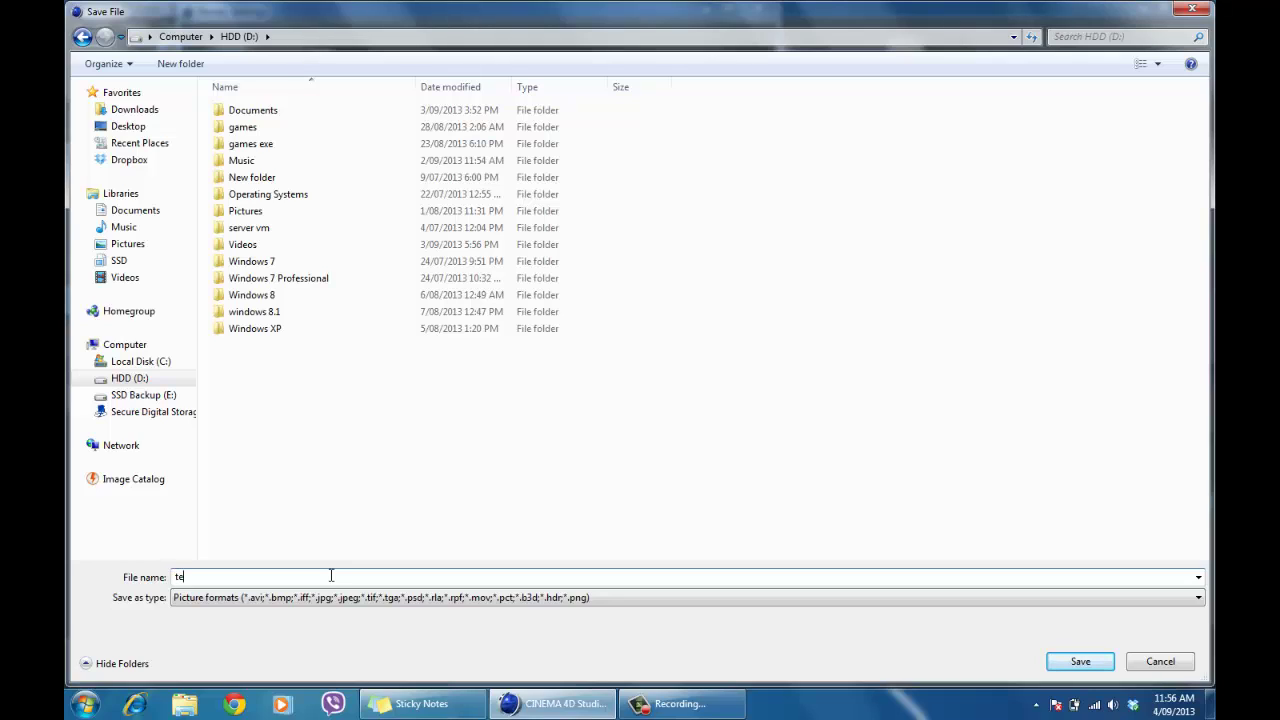
text(test intro)
click(1081, 662)
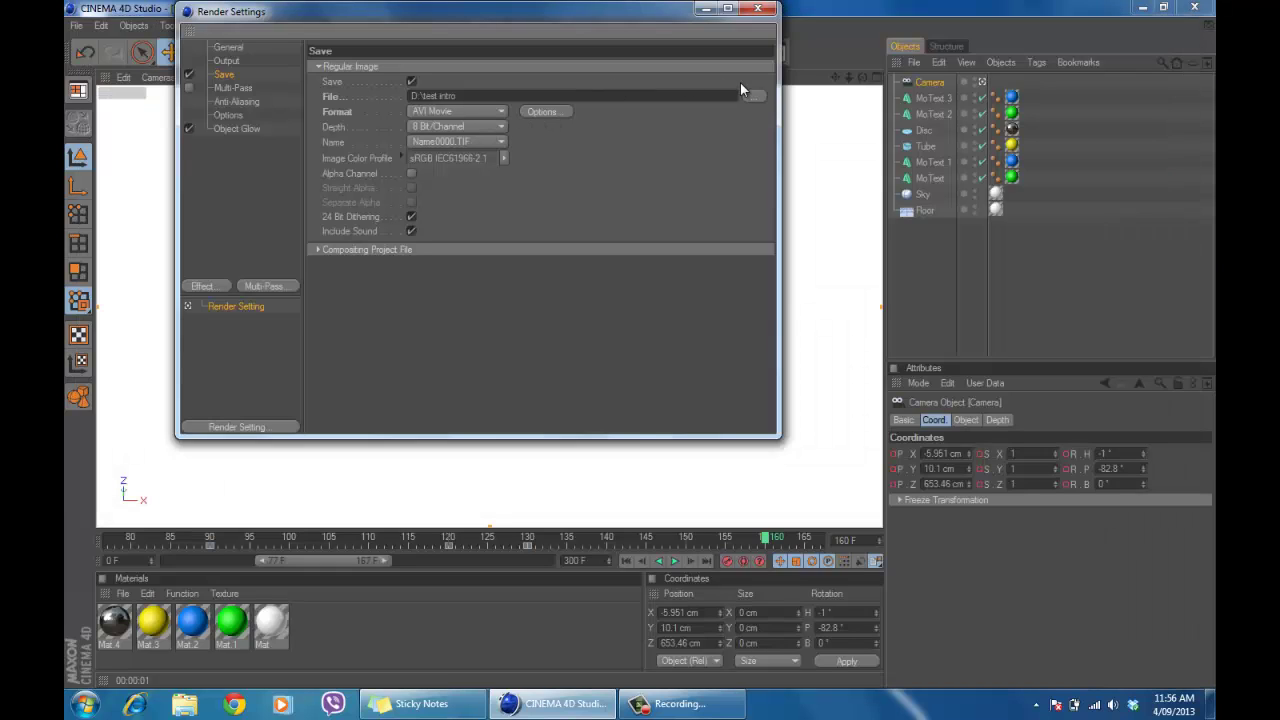
- Set the AVI Movie compressor to Full Frames (Uncompressed) in the save format's options
click(541, 110)
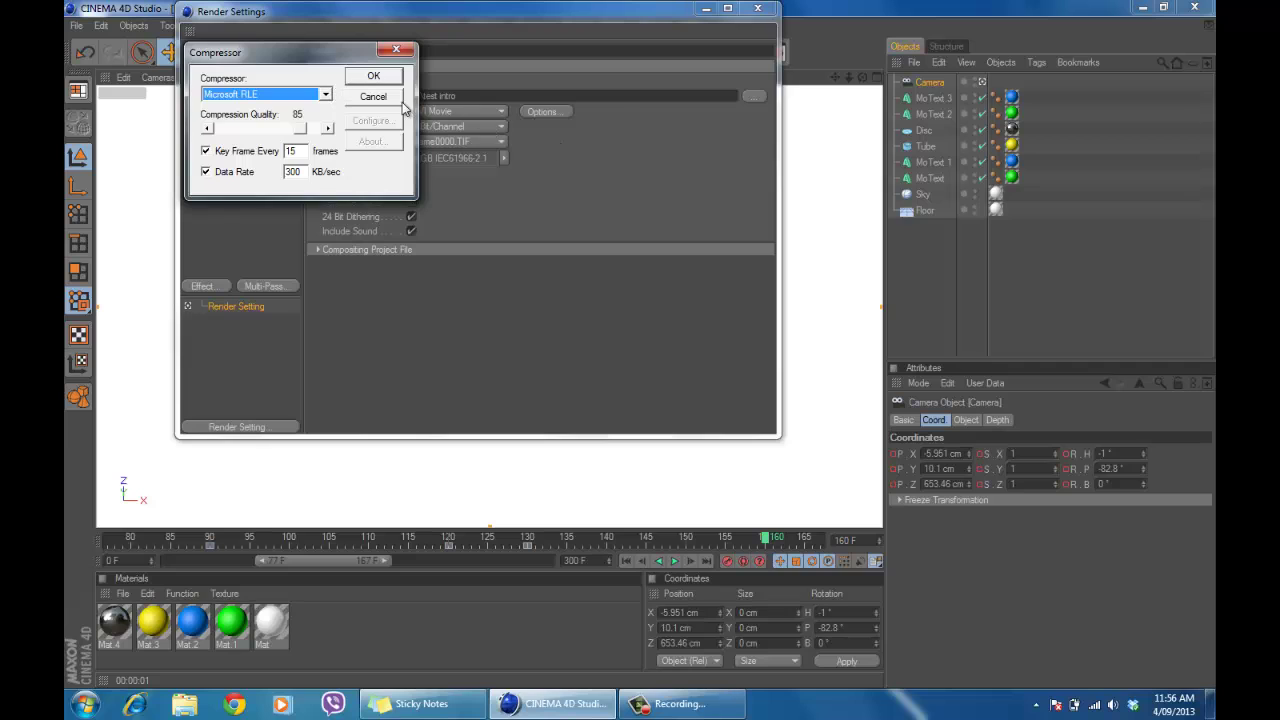
click(325, 94)
drag(325, 125, 323, 168)
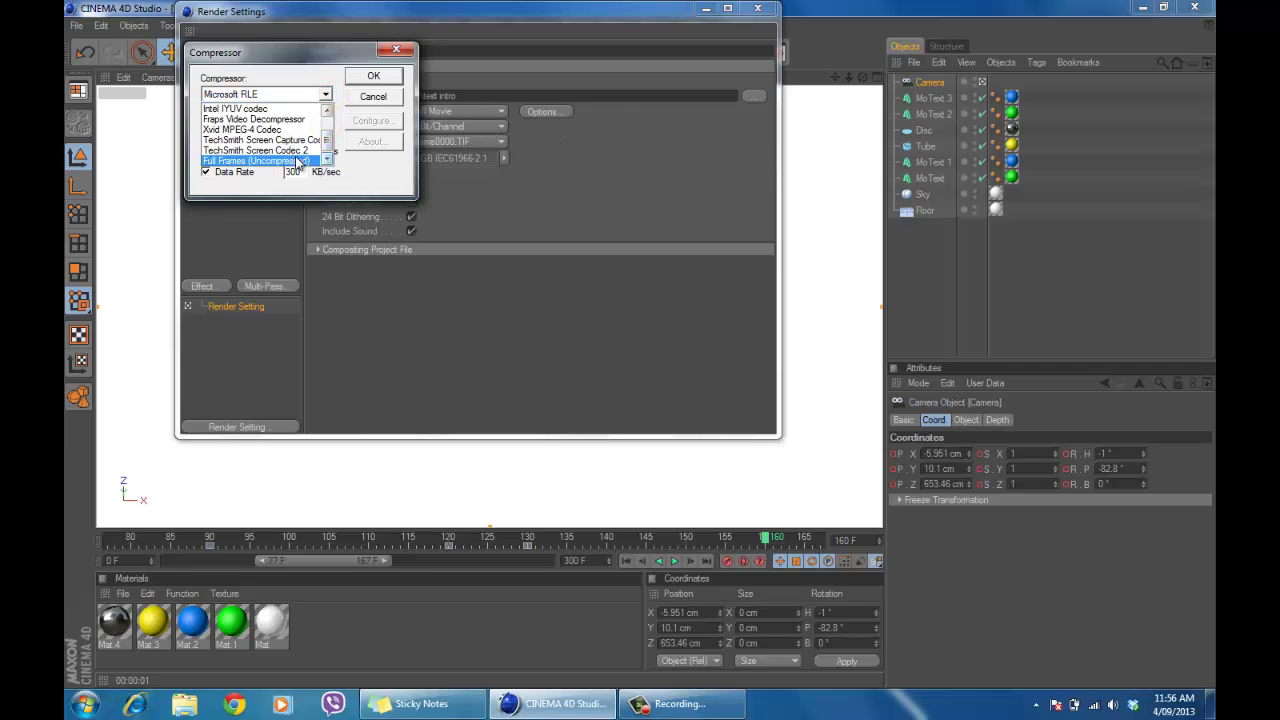
click(310, 159)
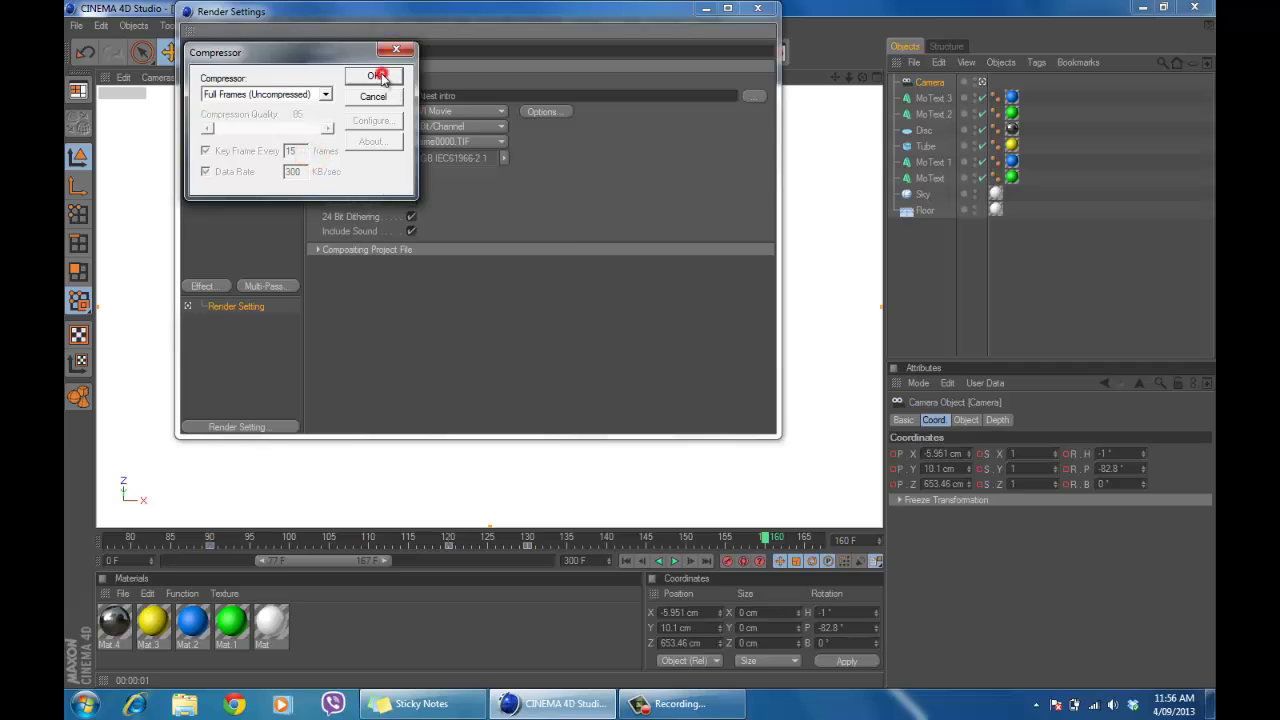
click(390, 78)
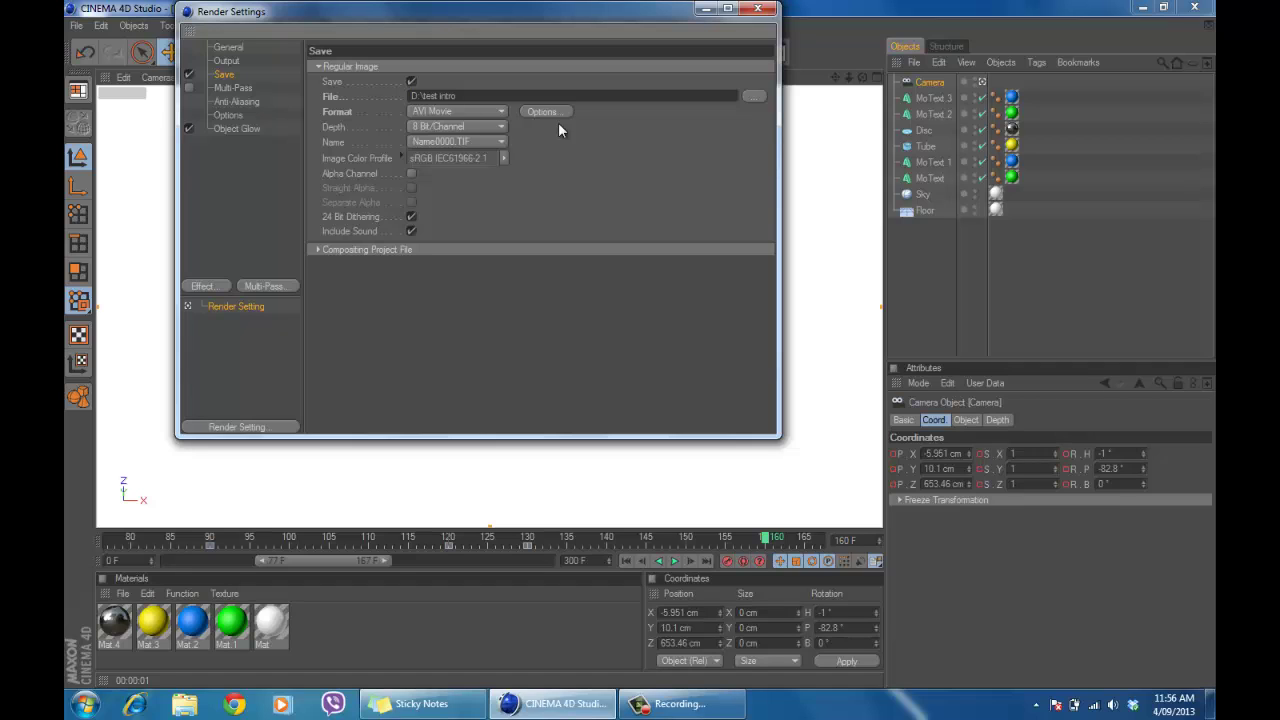
- Set the render output's frame range from 0 to 130 and close the render settings
click(227, 60)
click(410, 244)
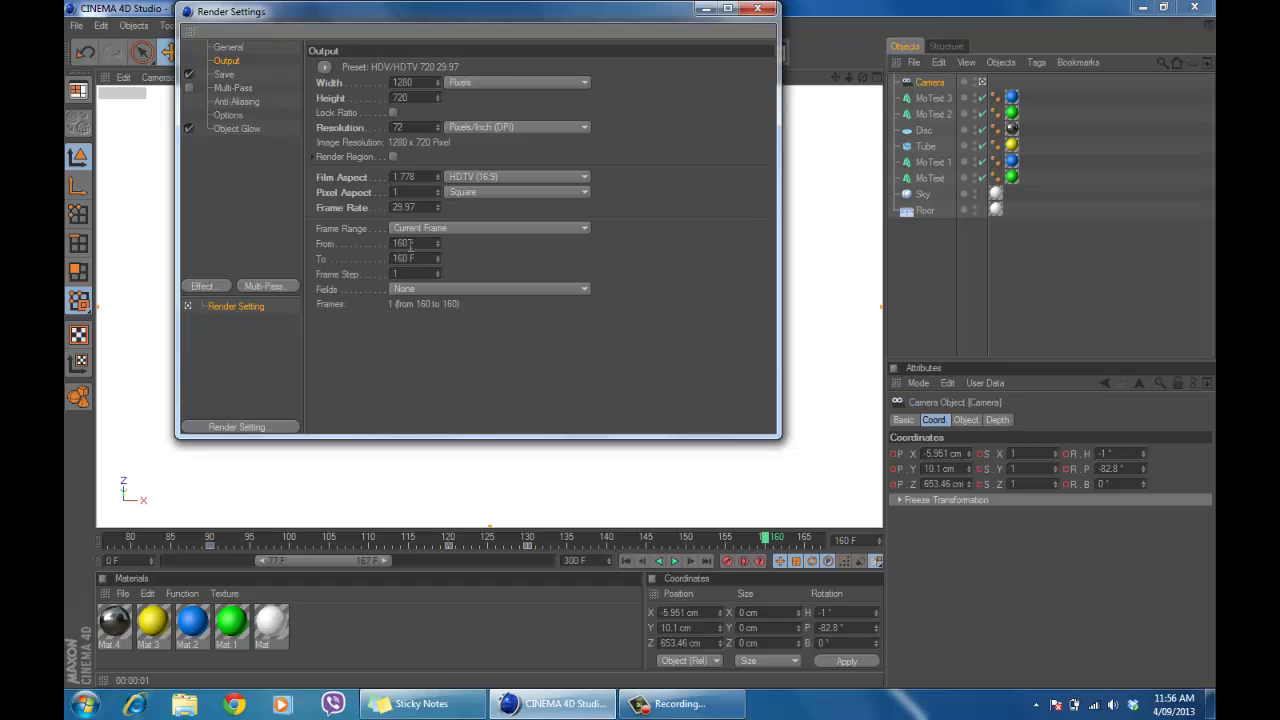
click(401, 243)
text(0)
key(Return)
click(401, 258)
click(755, 10)
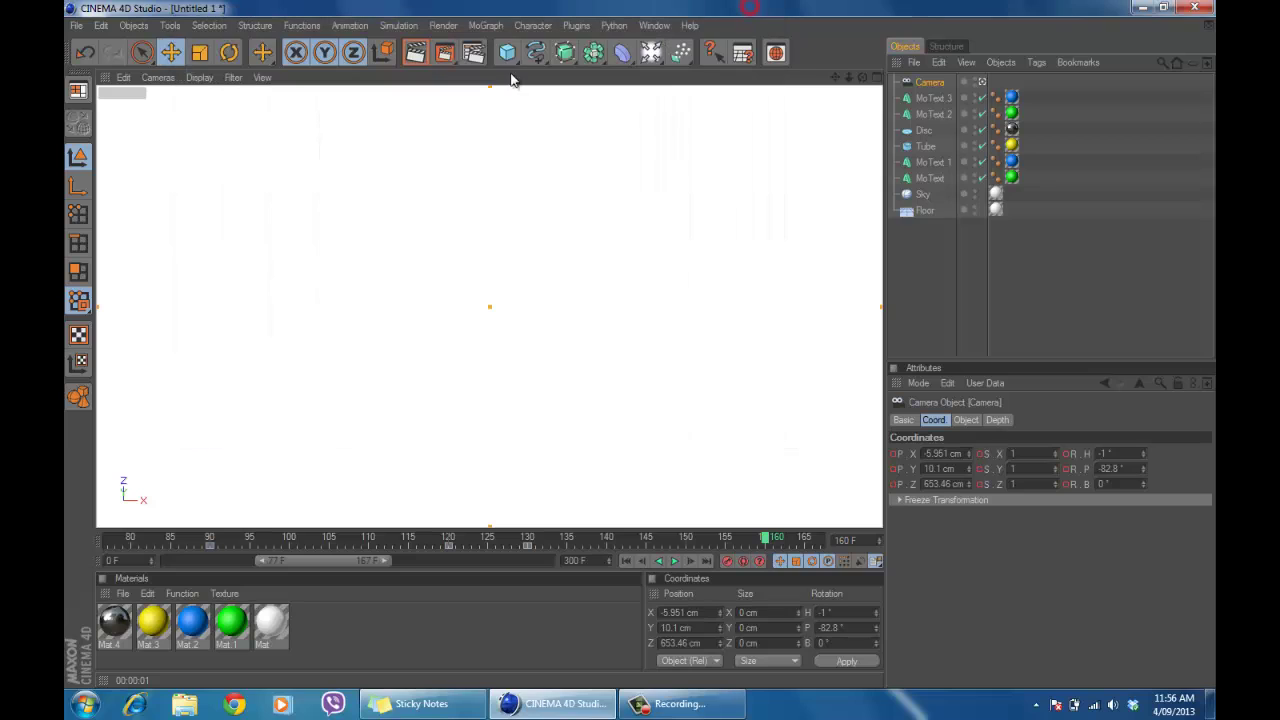
- Start rendering the animation to the Picture Viewer, then stop the render and close the viewer
click(415, 52)
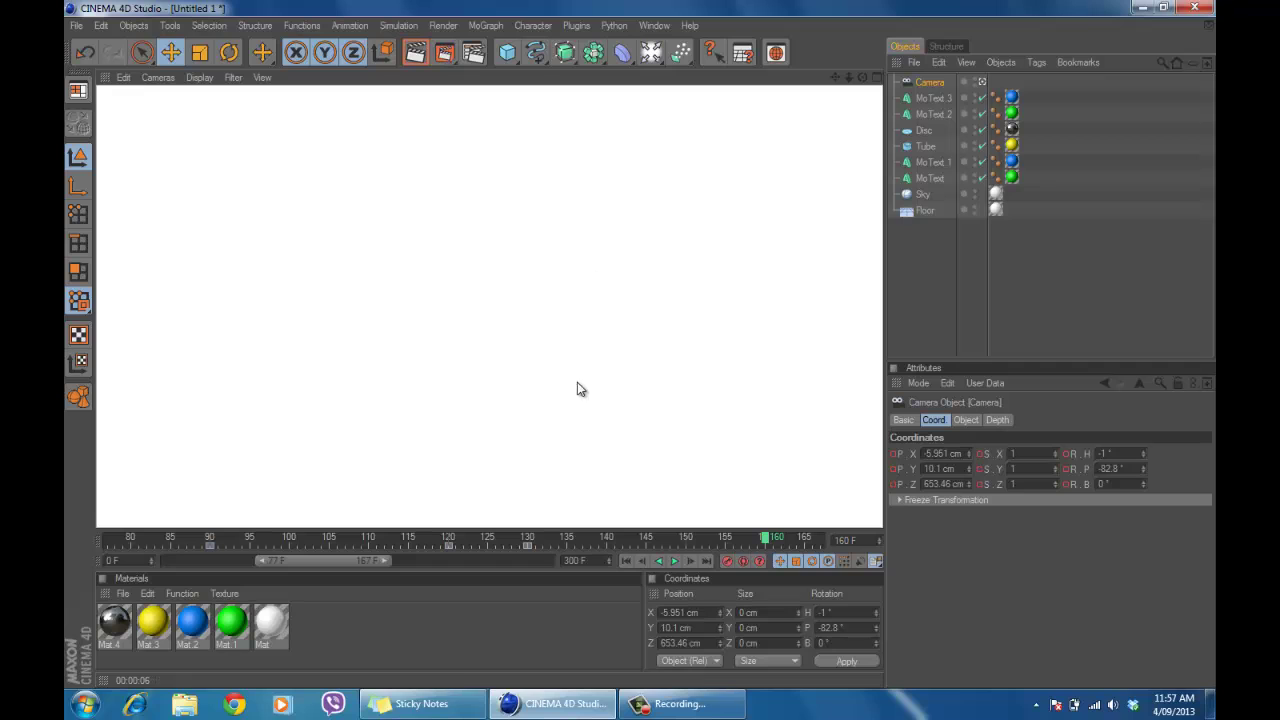
click(445, 53)
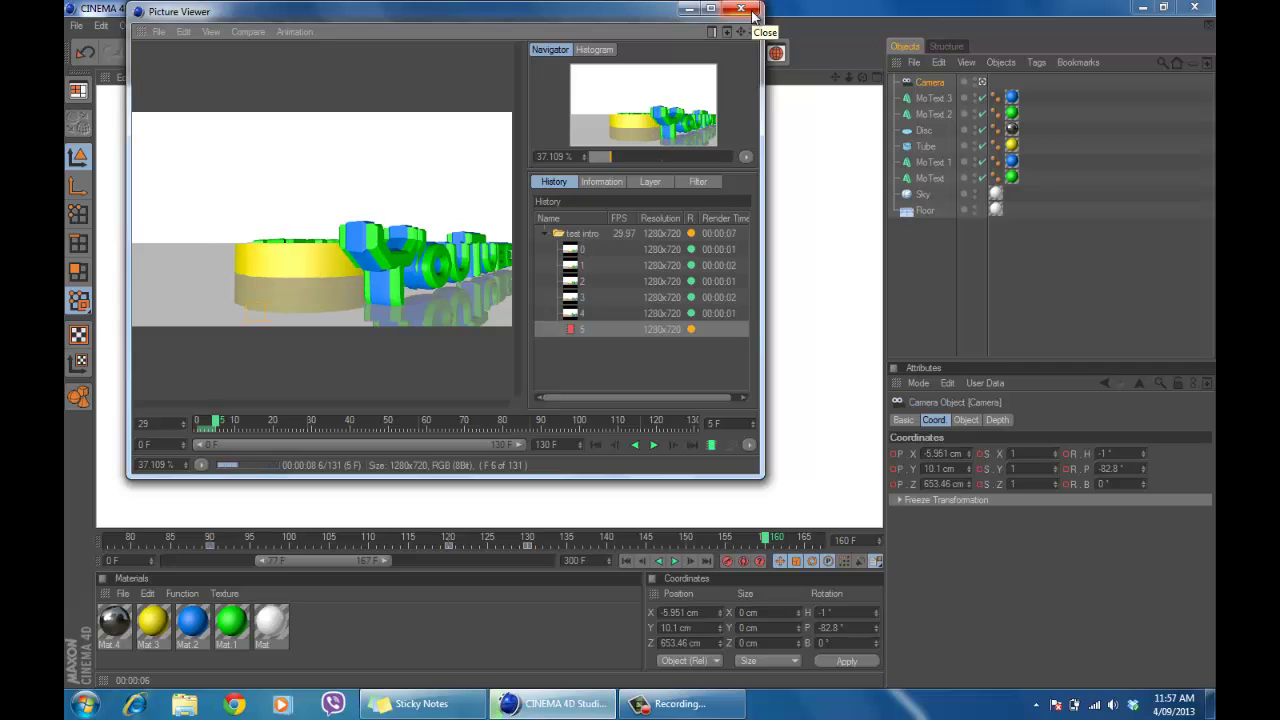
click(752, 14)
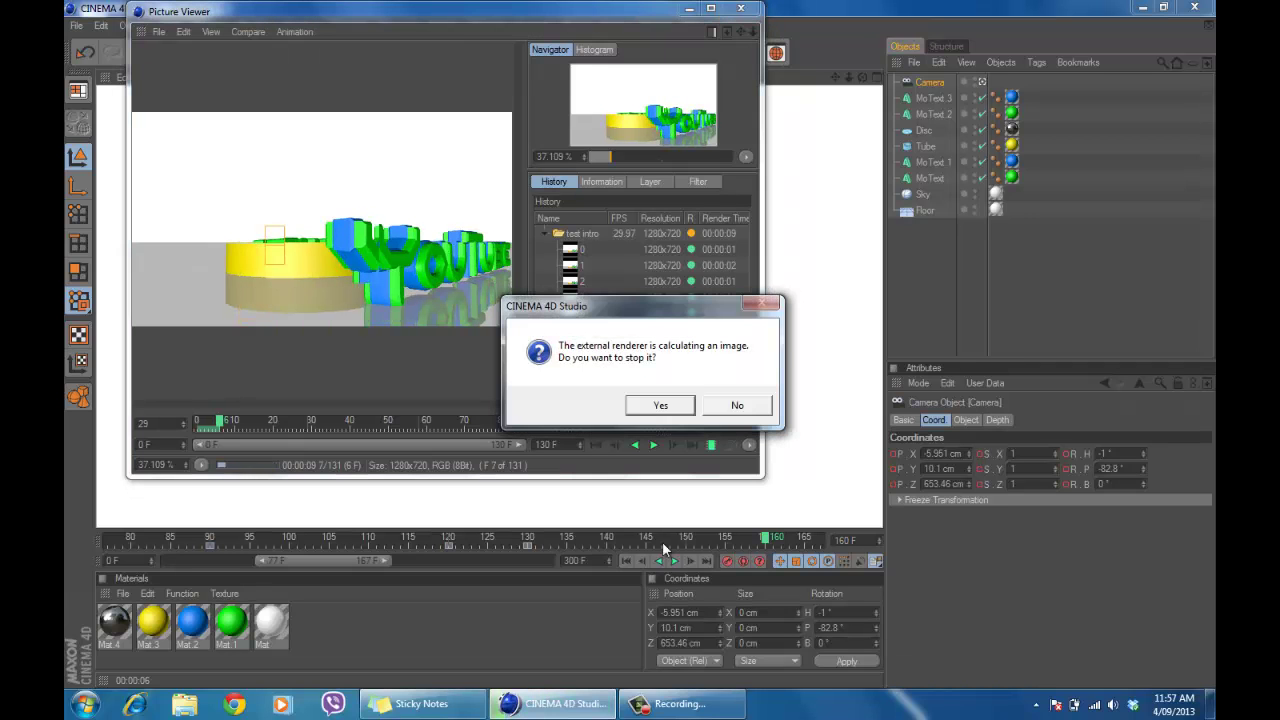
click(660, 406)
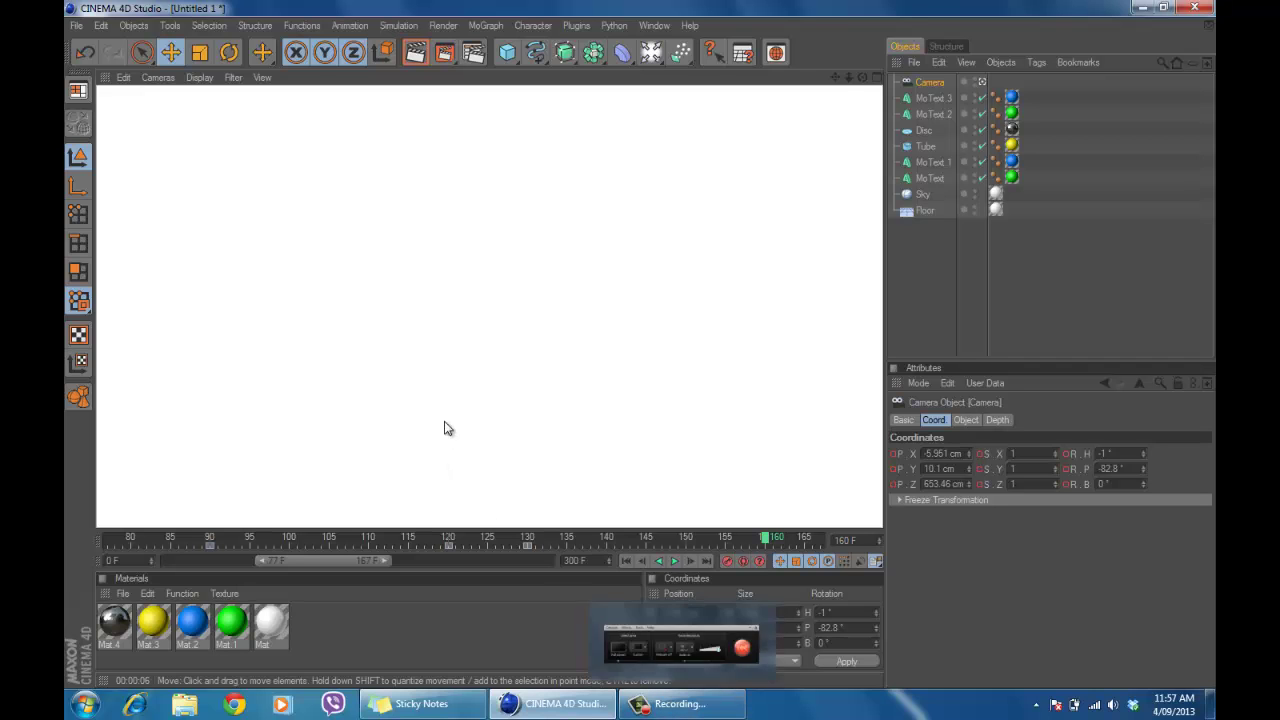
scroll(474, 335, down, 10)
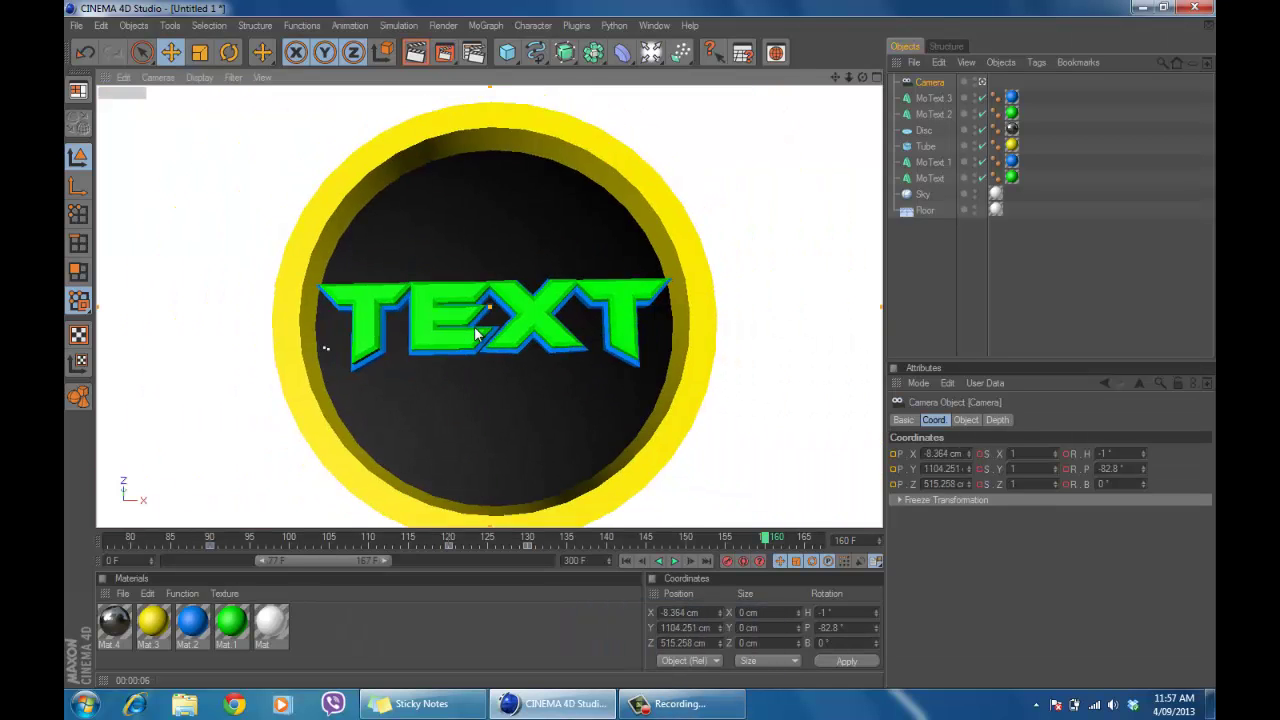
scroll(474, 335, down, 2)
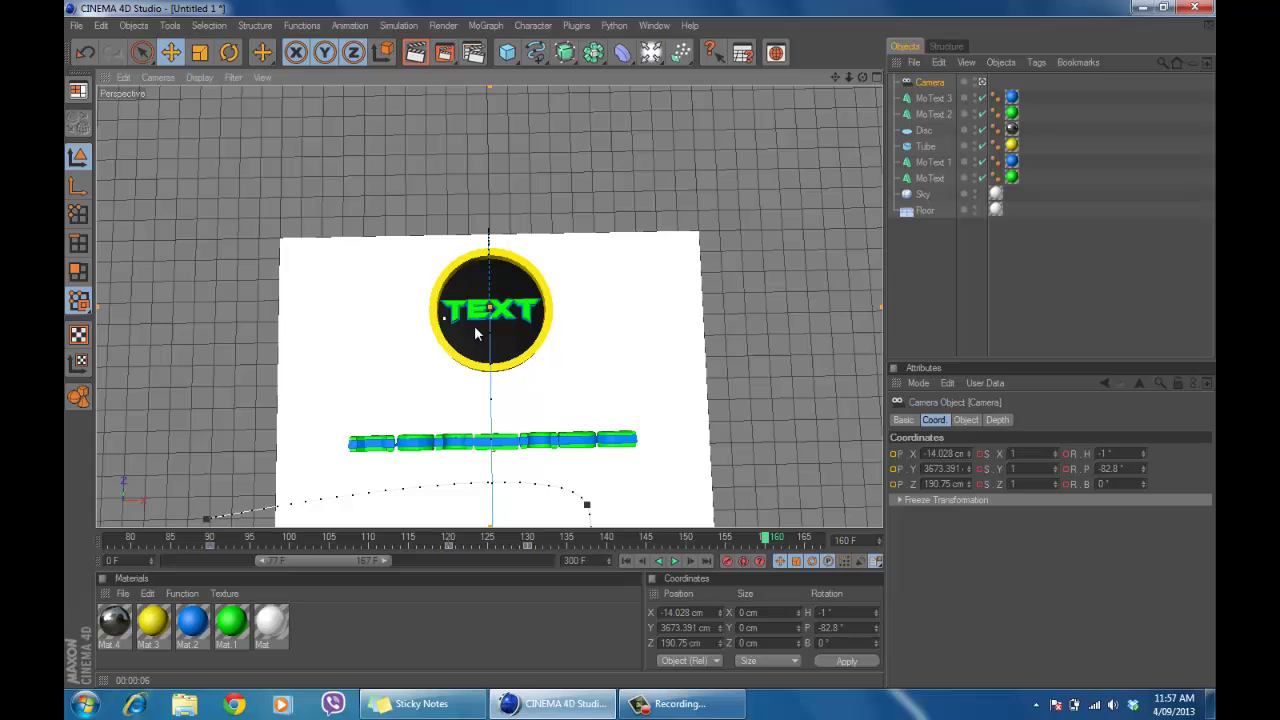